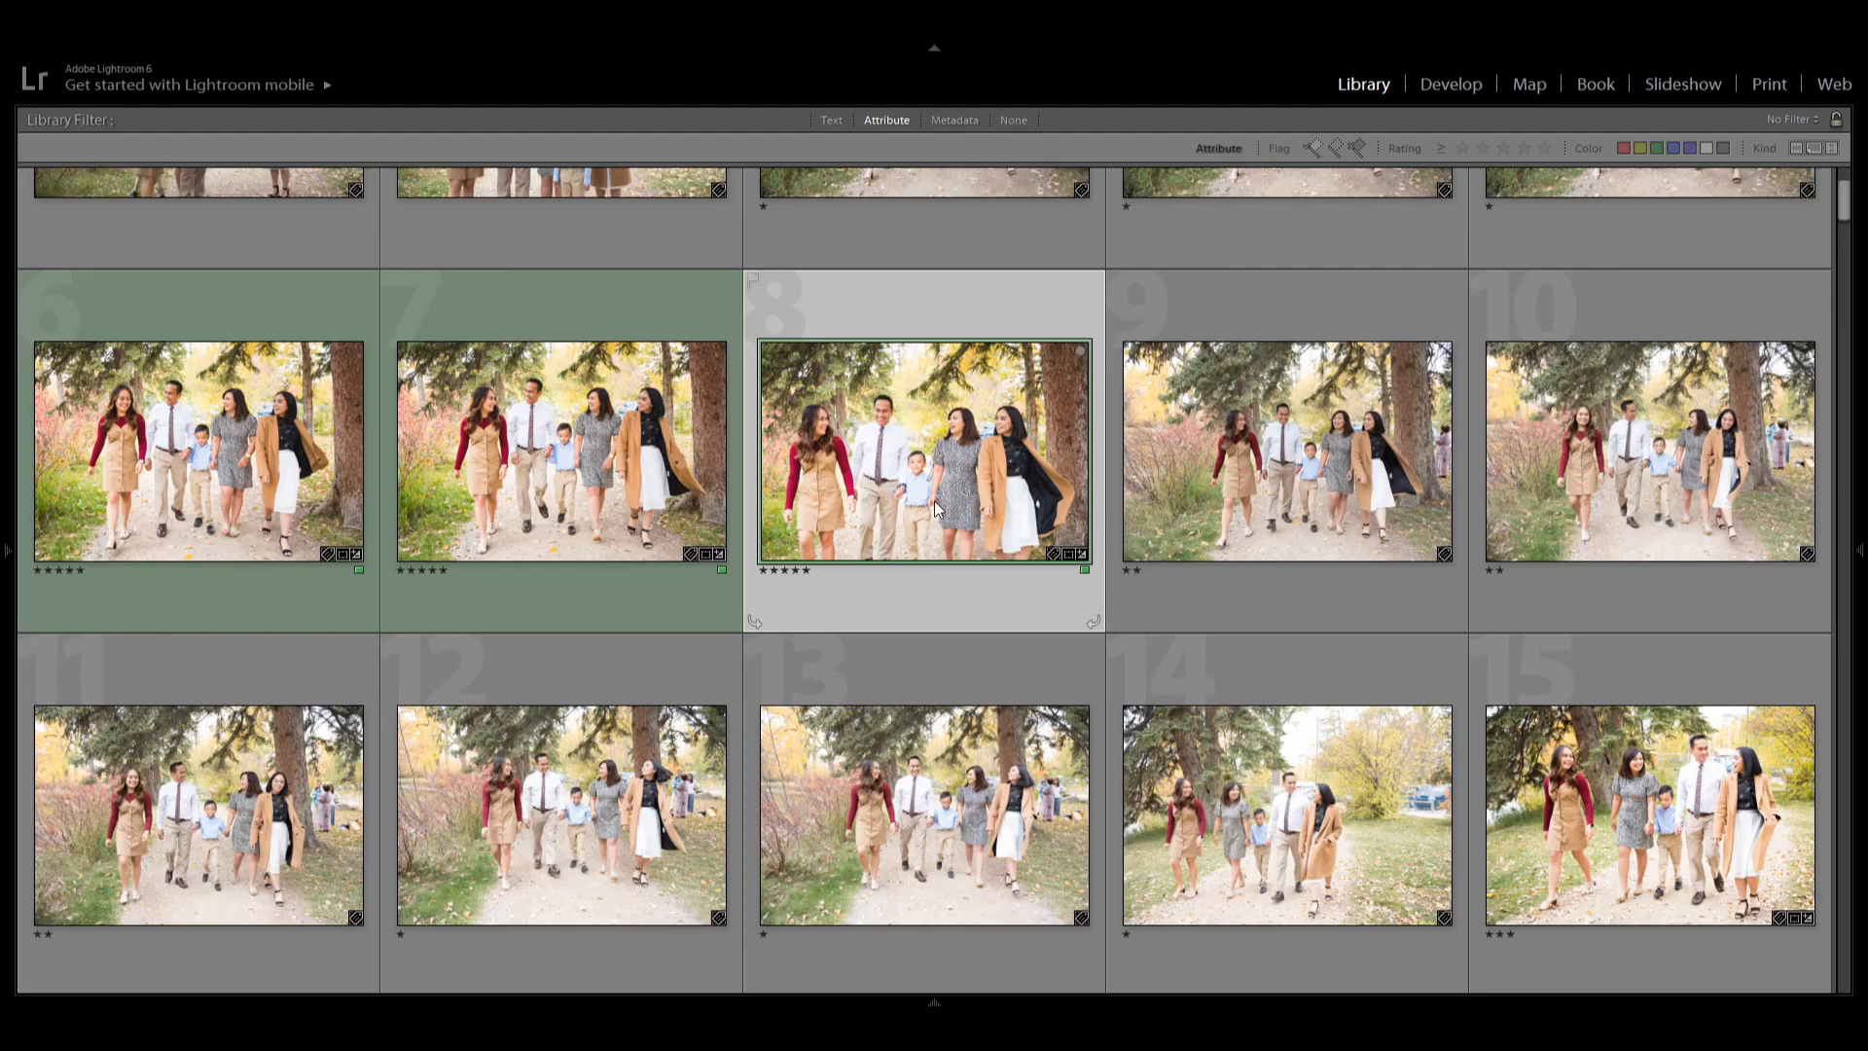
Open the five-star portrait of the couple by the tree trunk in Loupe view and return to Grid view.
{"action": "scroll", "coordinate": [866, 632], "scroll_direction": "down", "scroll_amount": 6}
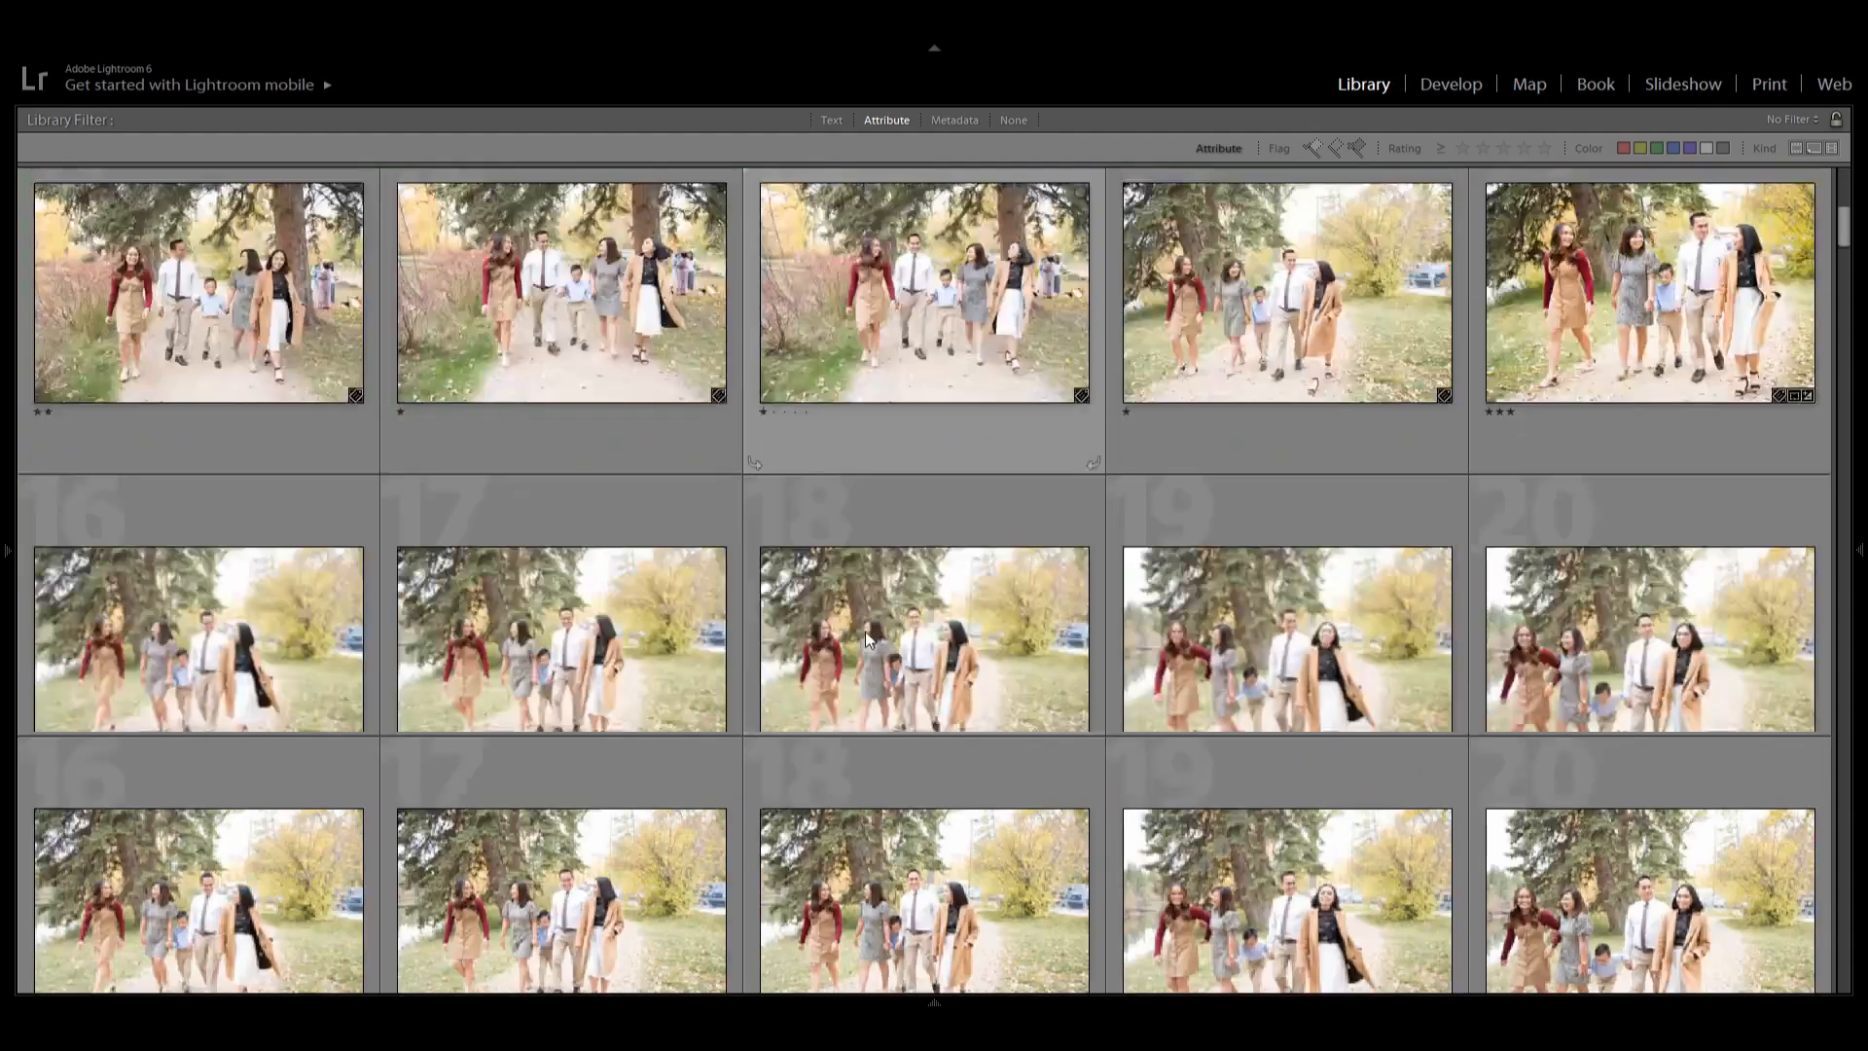
{"action": "scroll", "coordinate": [869, 640], "scroll_direction": "up", "scroll_amount": 3}
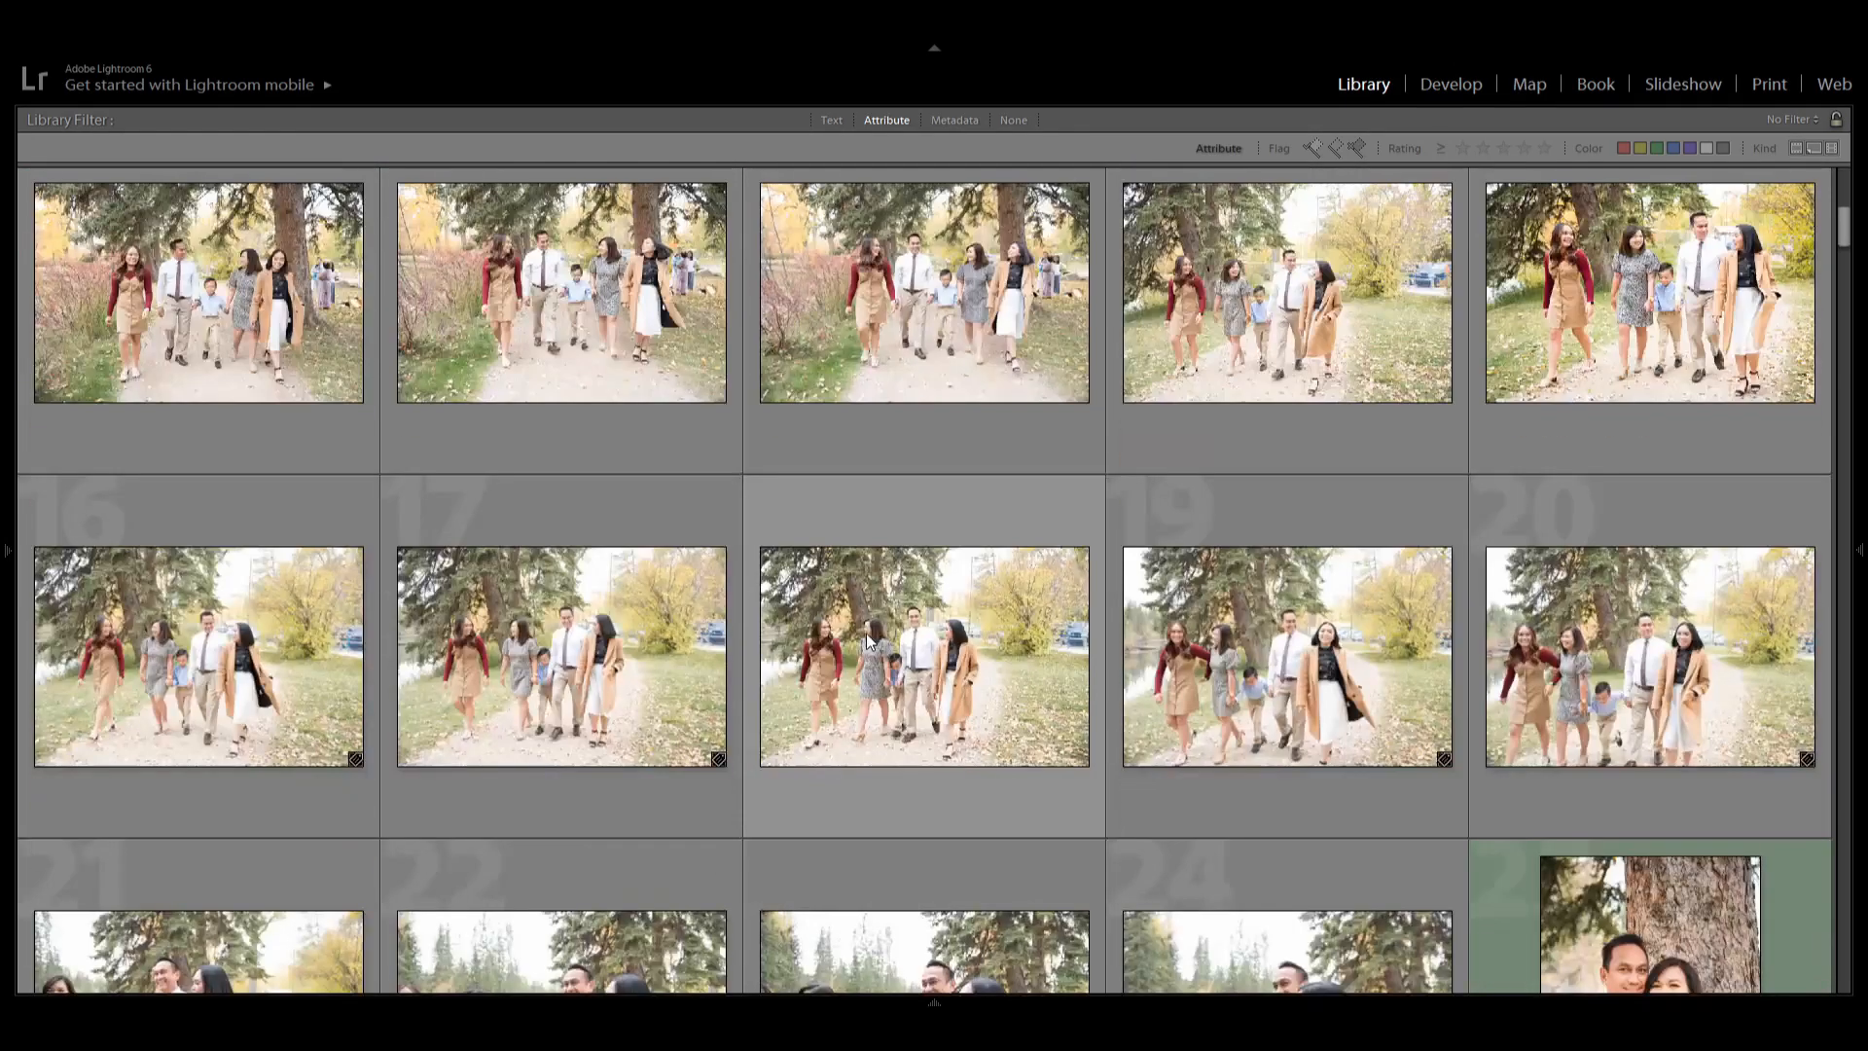
{"action": "scroll", "coordinate": [1105, 629], "scroll_direction": "down", "scroll_amount": 2}
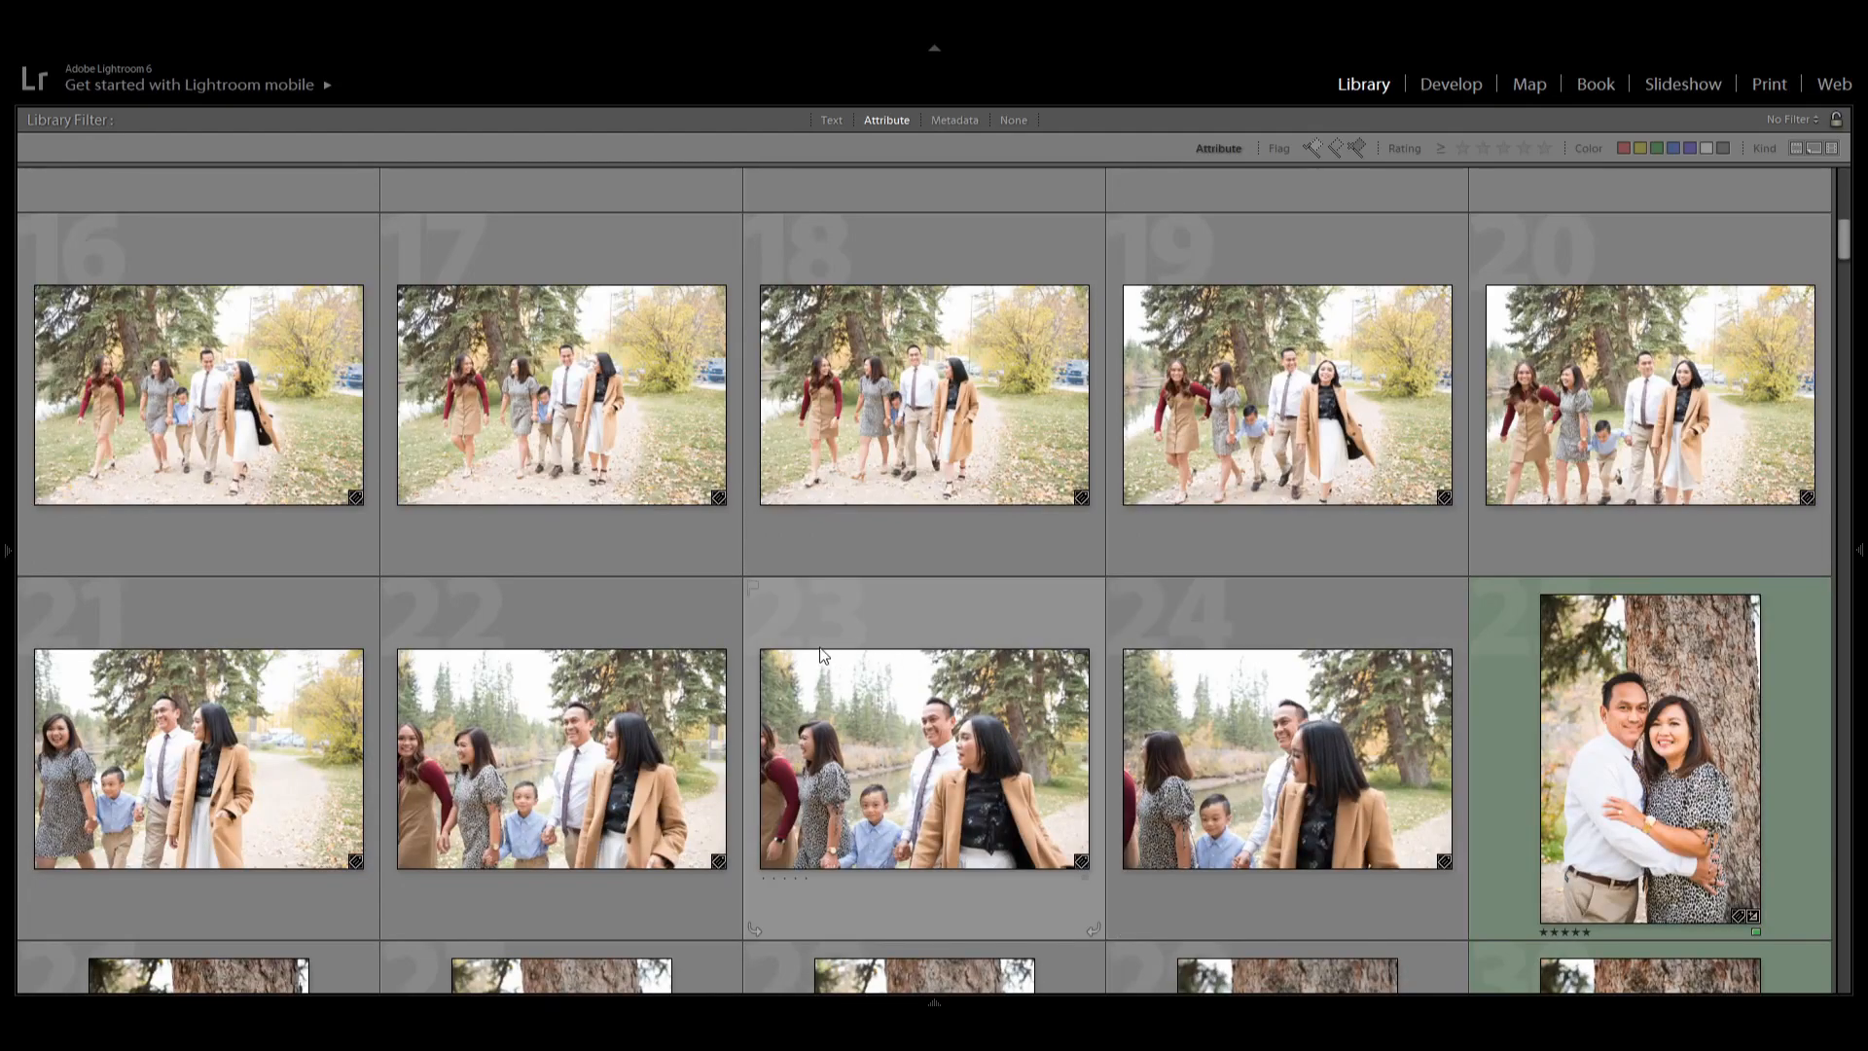
{"action": "left_click", "coordinate": [1675, 701]}
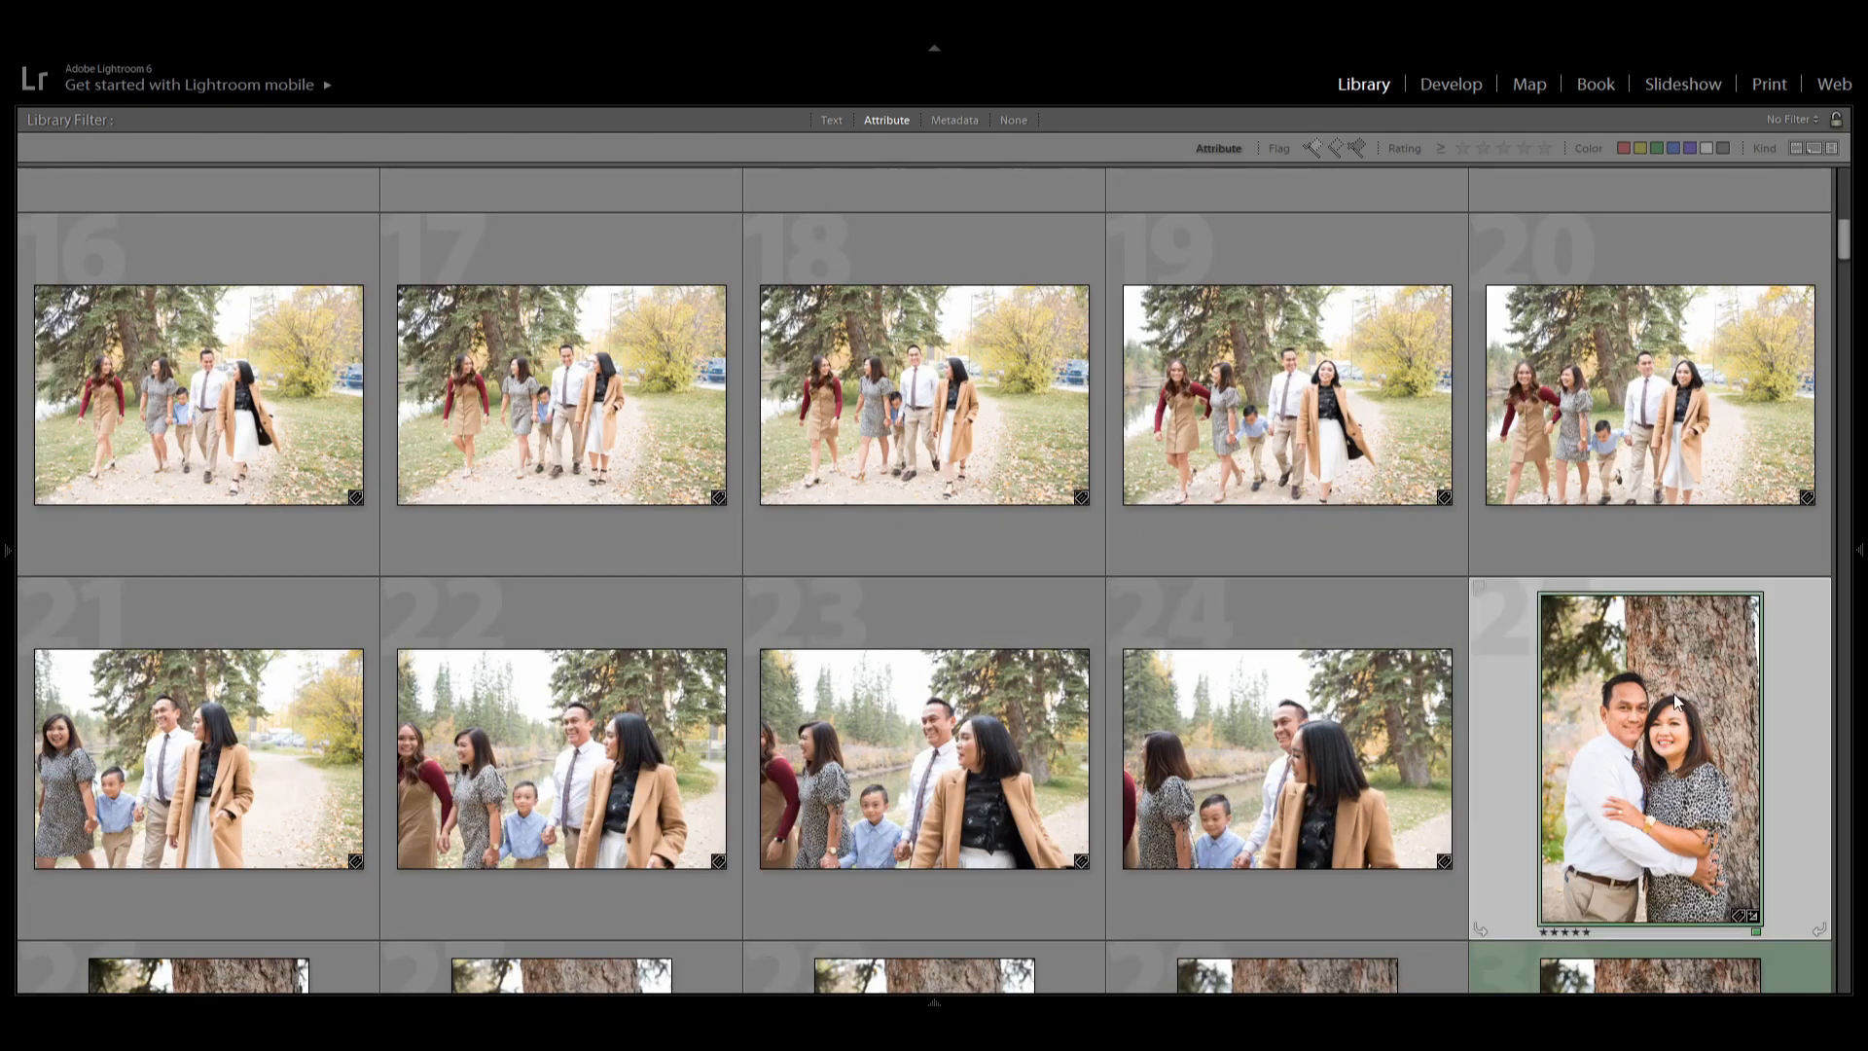
{"action": "double_click", "coordinate": [1675, 700]}
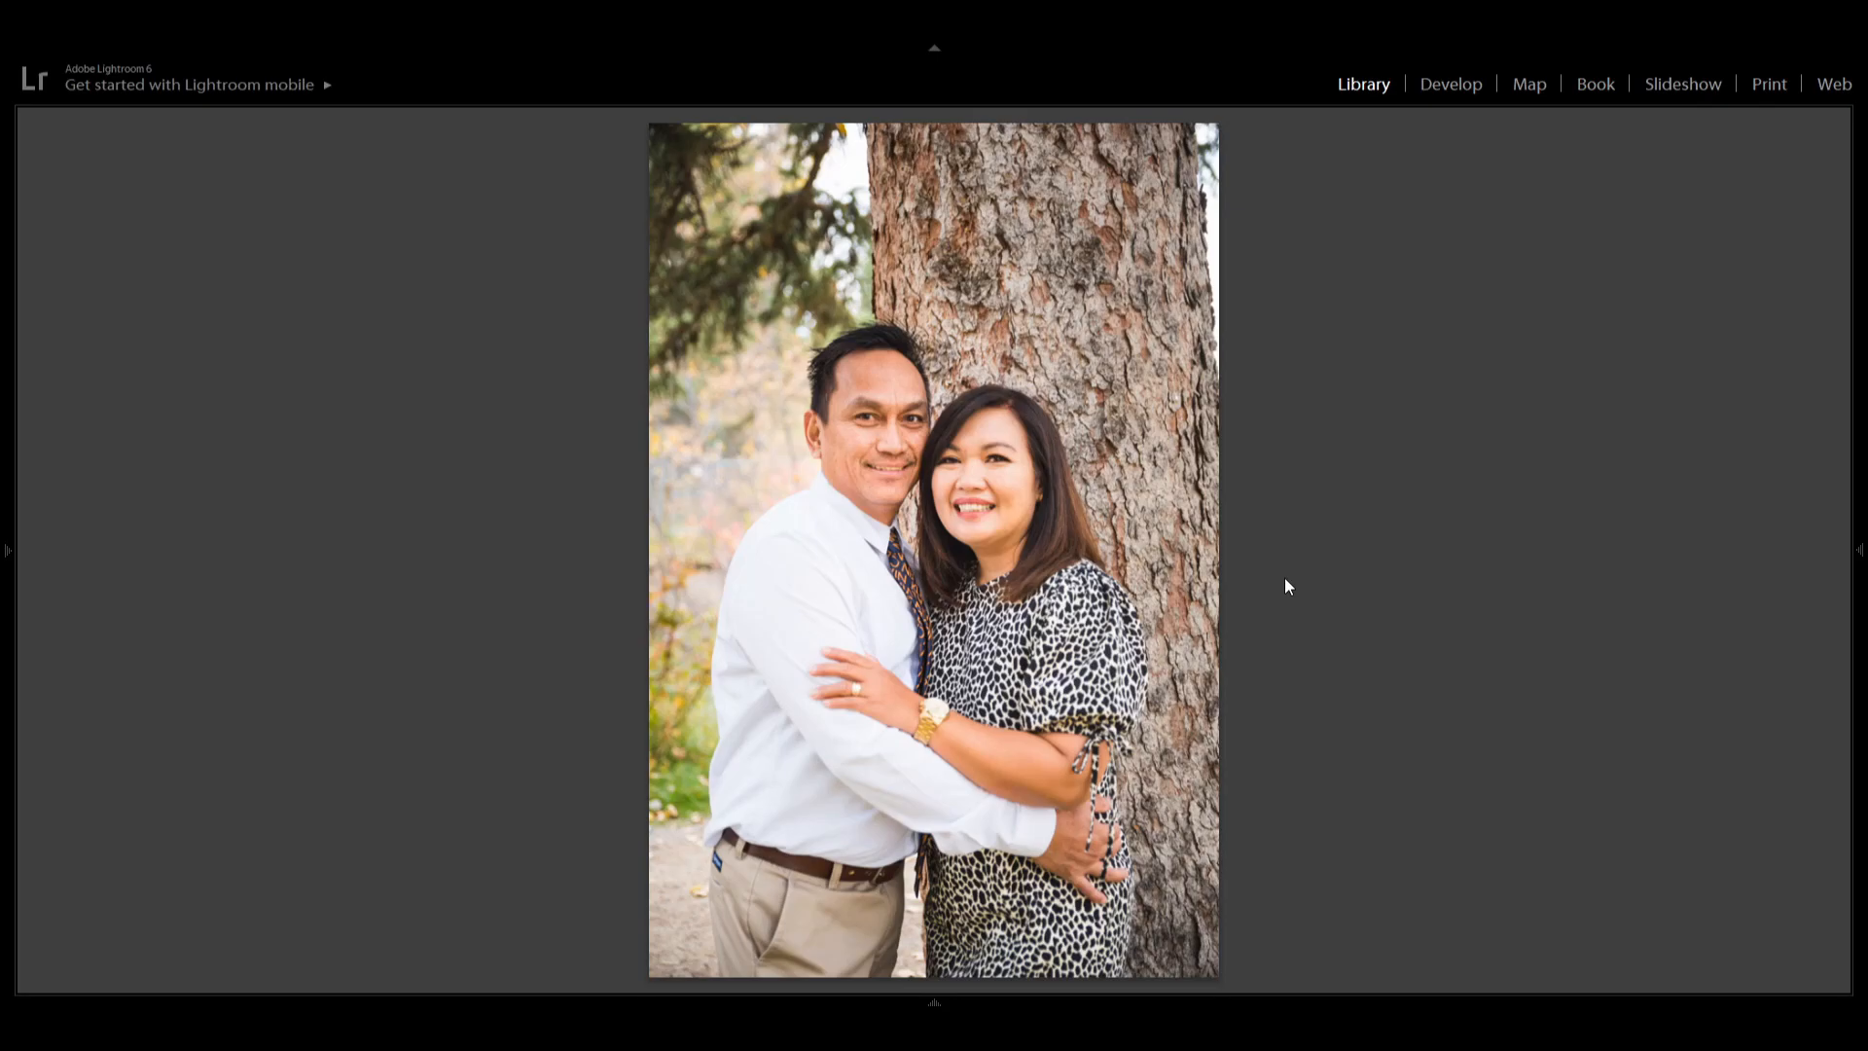
{"action": "key", "text": "g"}
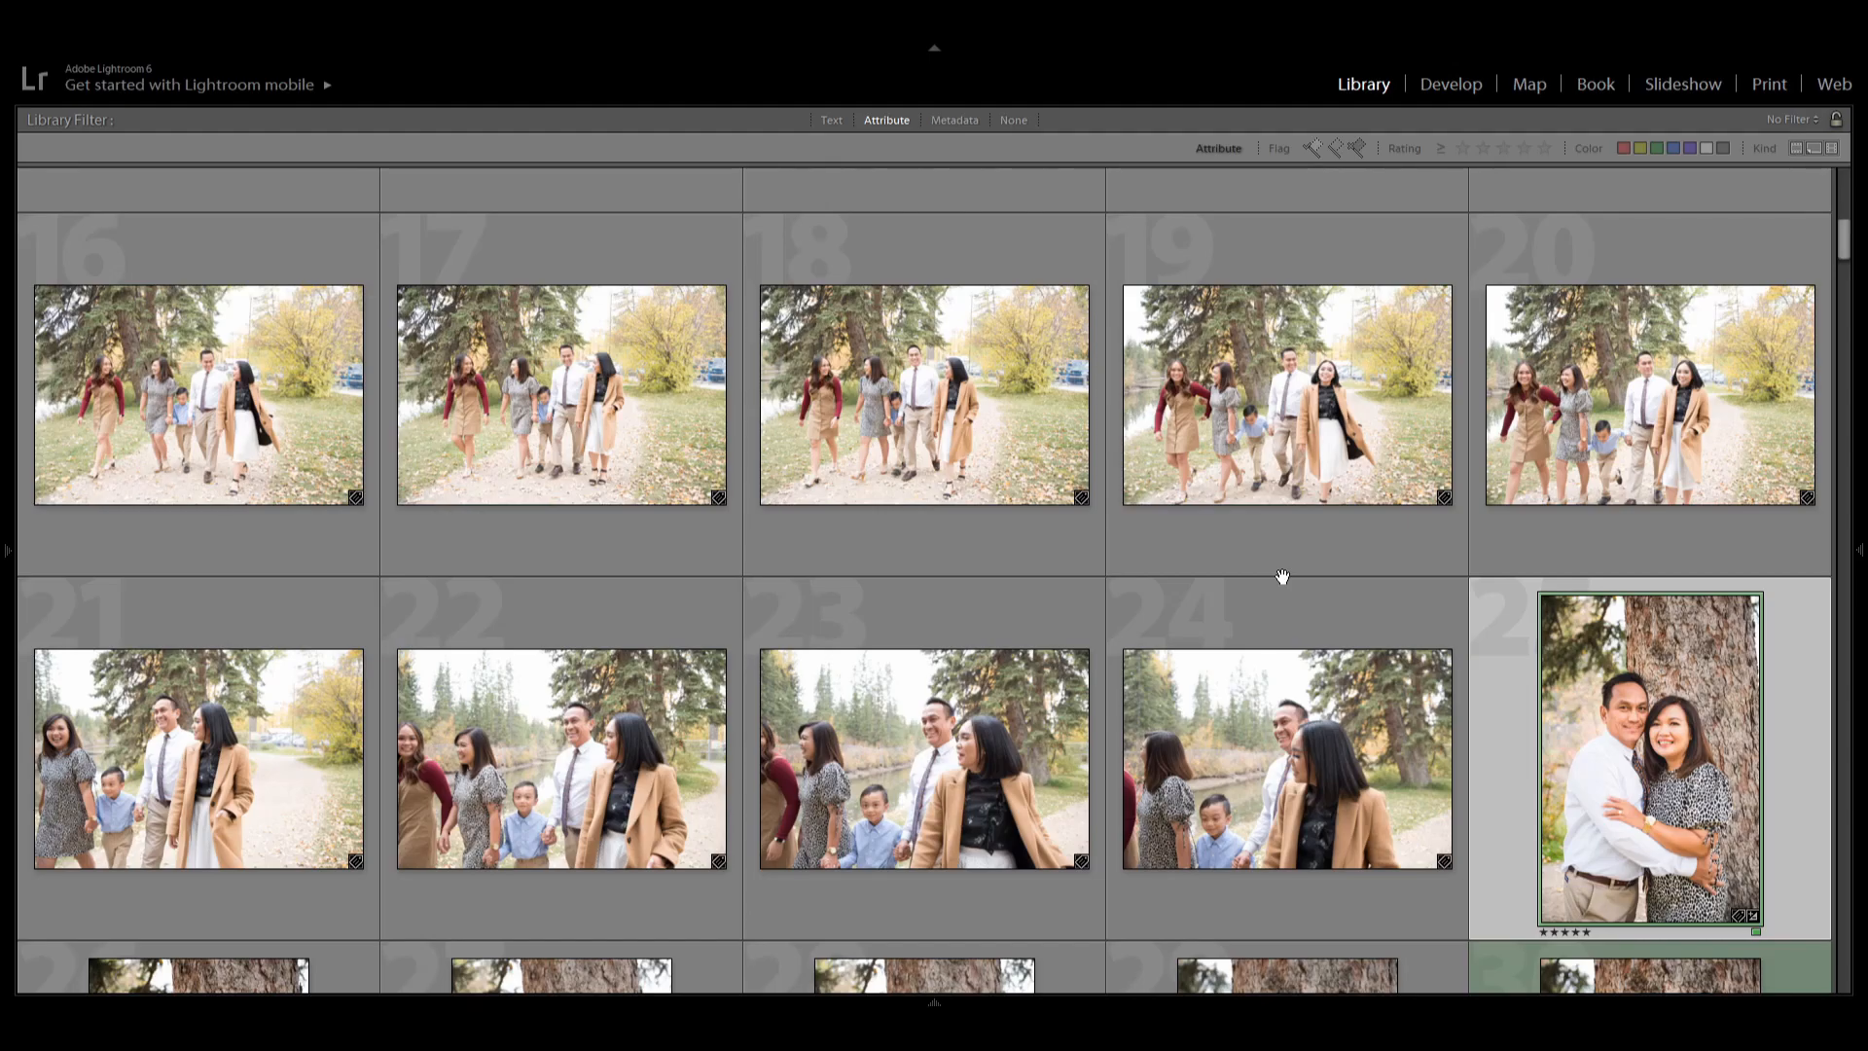
Select the five-star family walking photo and scroll through the grid to review the shoot.
{"action": "scroll", "coordinate": [1280, 738], "scroll_direction": "up", "scroll_amount": 10}
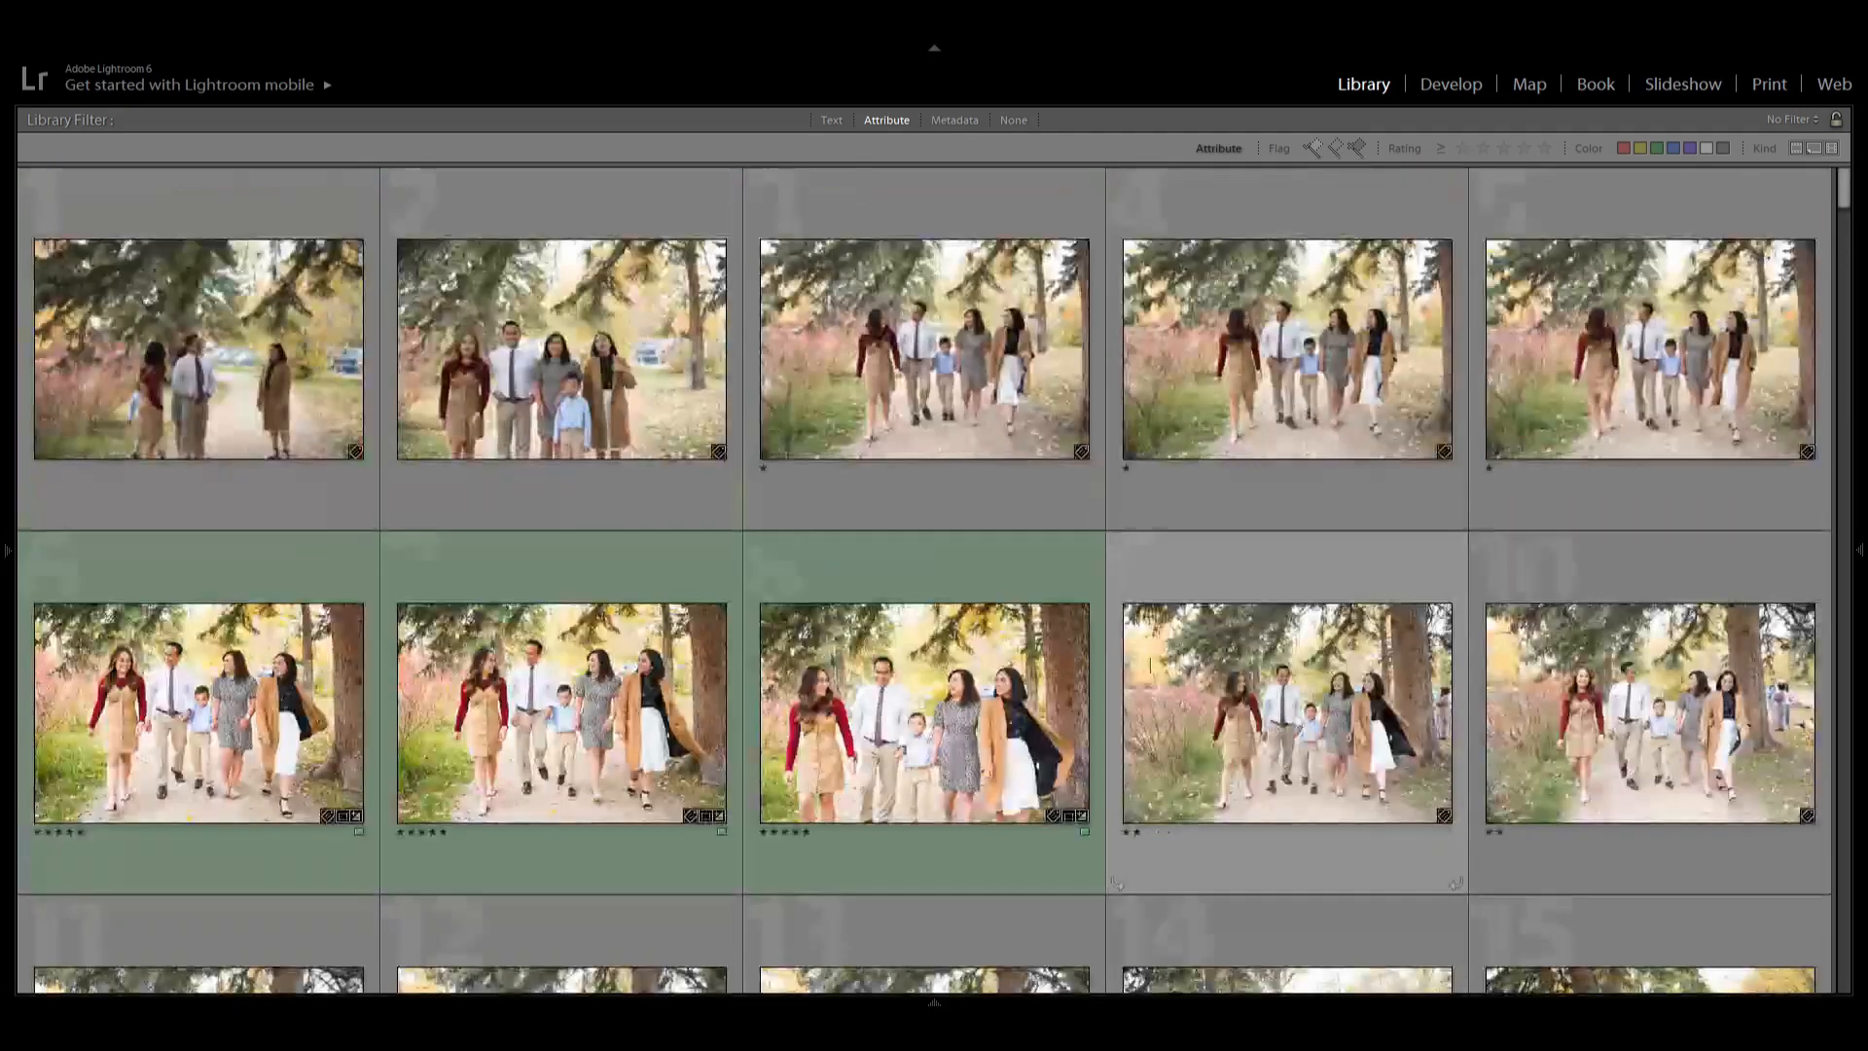
{"action": "left_click", "coordinate": [973, 736]}
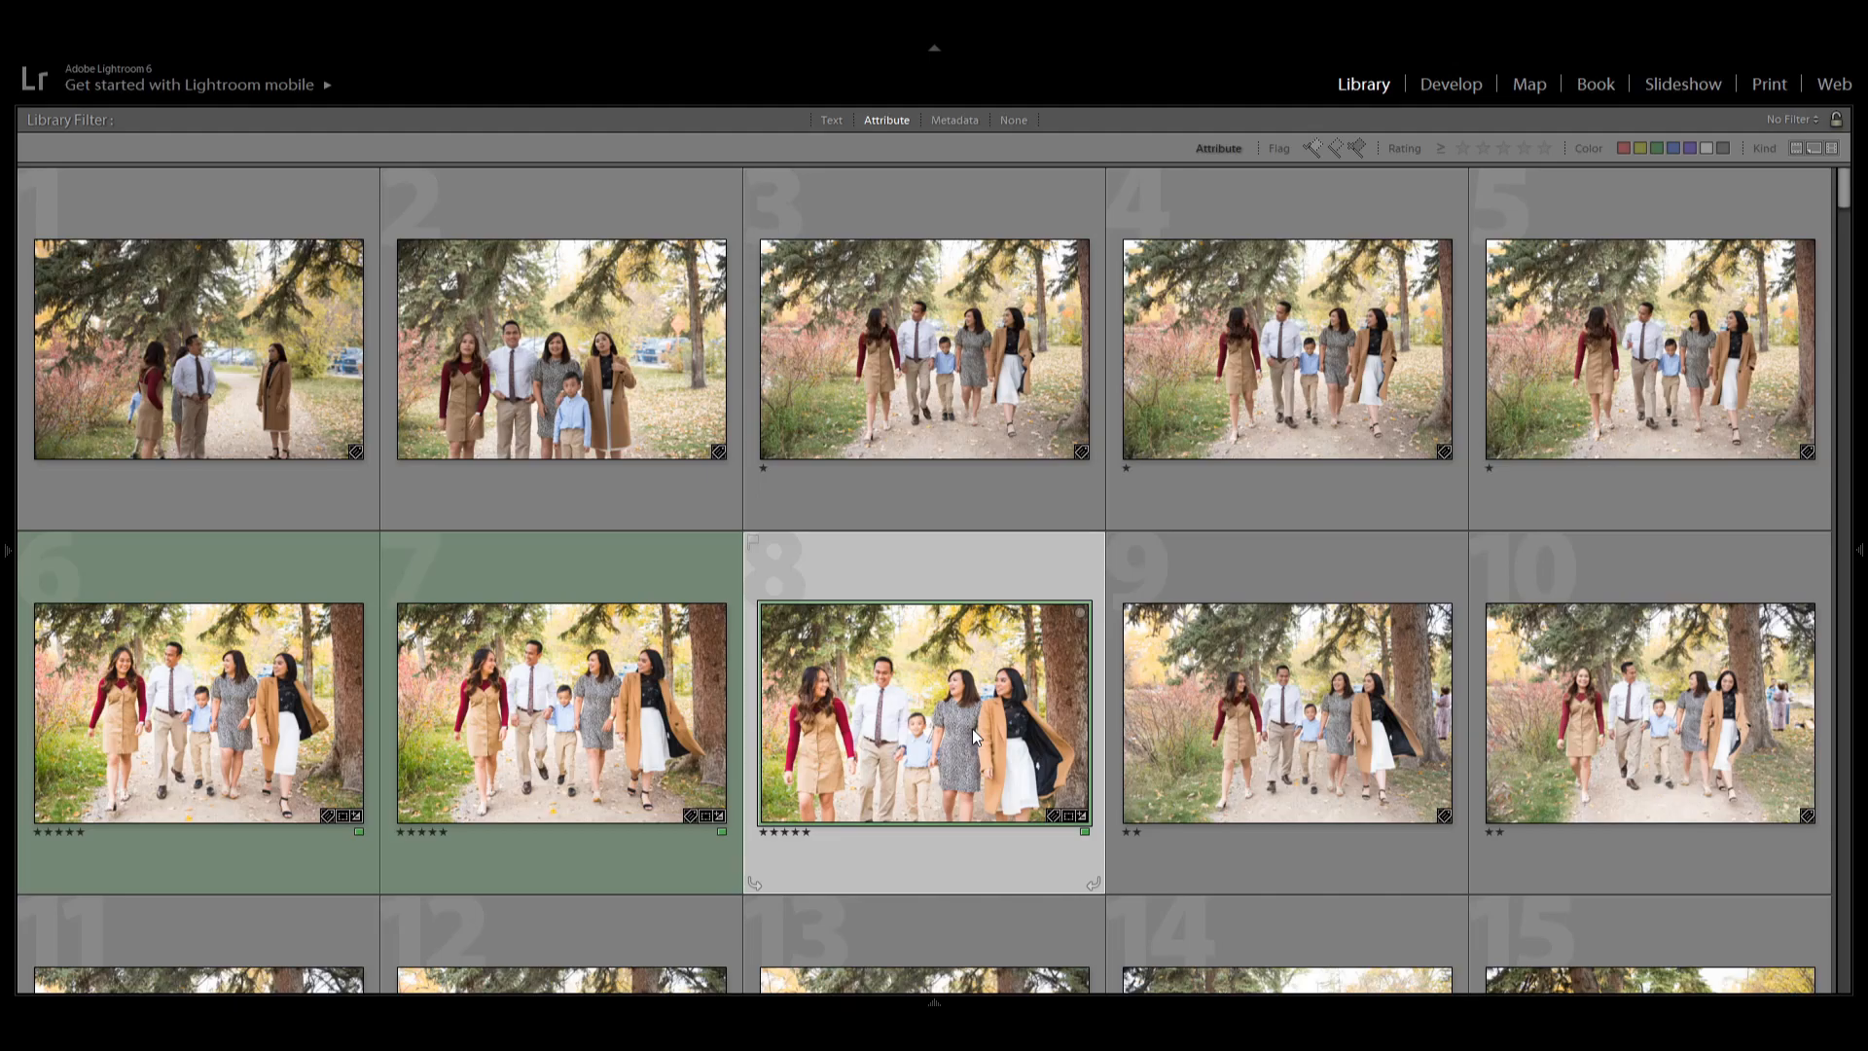
{"action": "scroll", "coordinate": [972, 728], "scroll_direction": "down", "scroll_amount": 5}
{"action": "scroll", "coordinate": [976, 736], "scroll_direction": "down", "scroll_amount": 3}
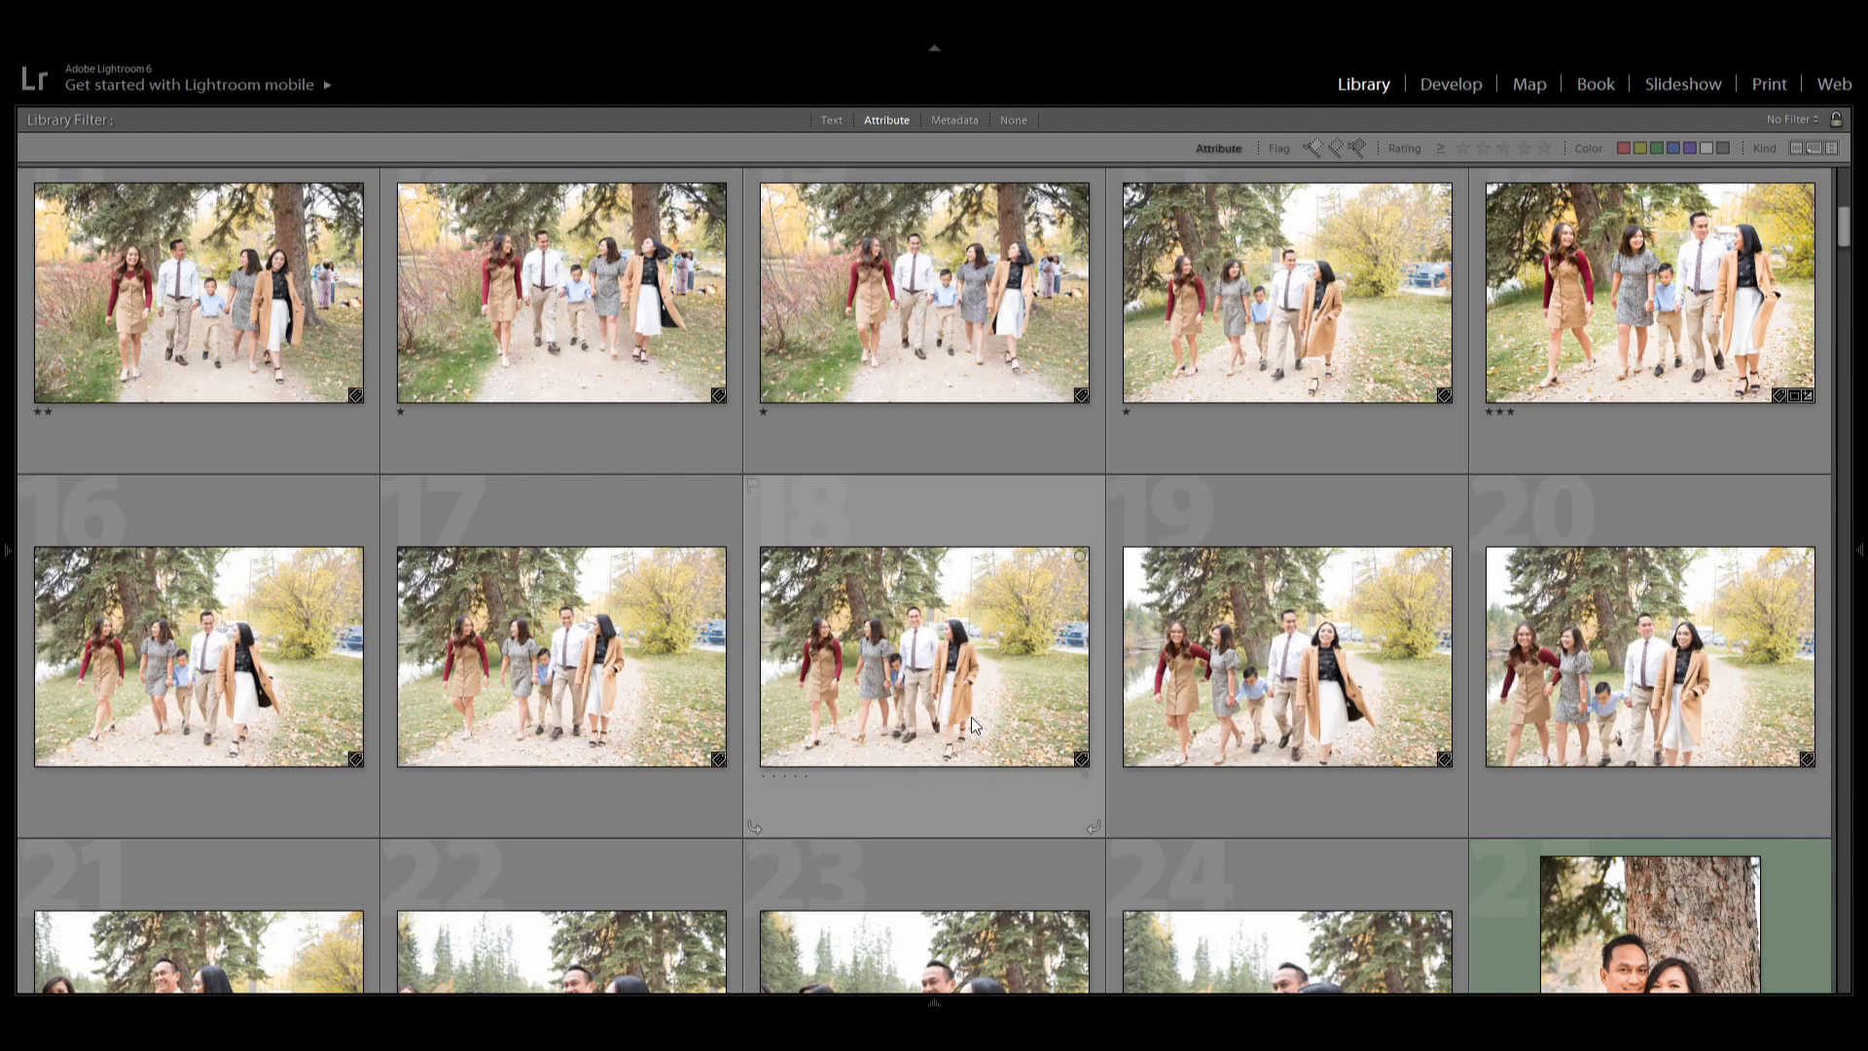
{"action": "scroll", "coordinate": [972, 725], "scroll_direction": "down", "scroll_amount": 5}
{"action": "scroll", "coordinate": [973, 724], "scroll_direction": "down", "scroll_amount": 3}
{"action": "scroll", "coordinate": [973, 724], "scroll_direction": "down", "scroll_amount": 3}
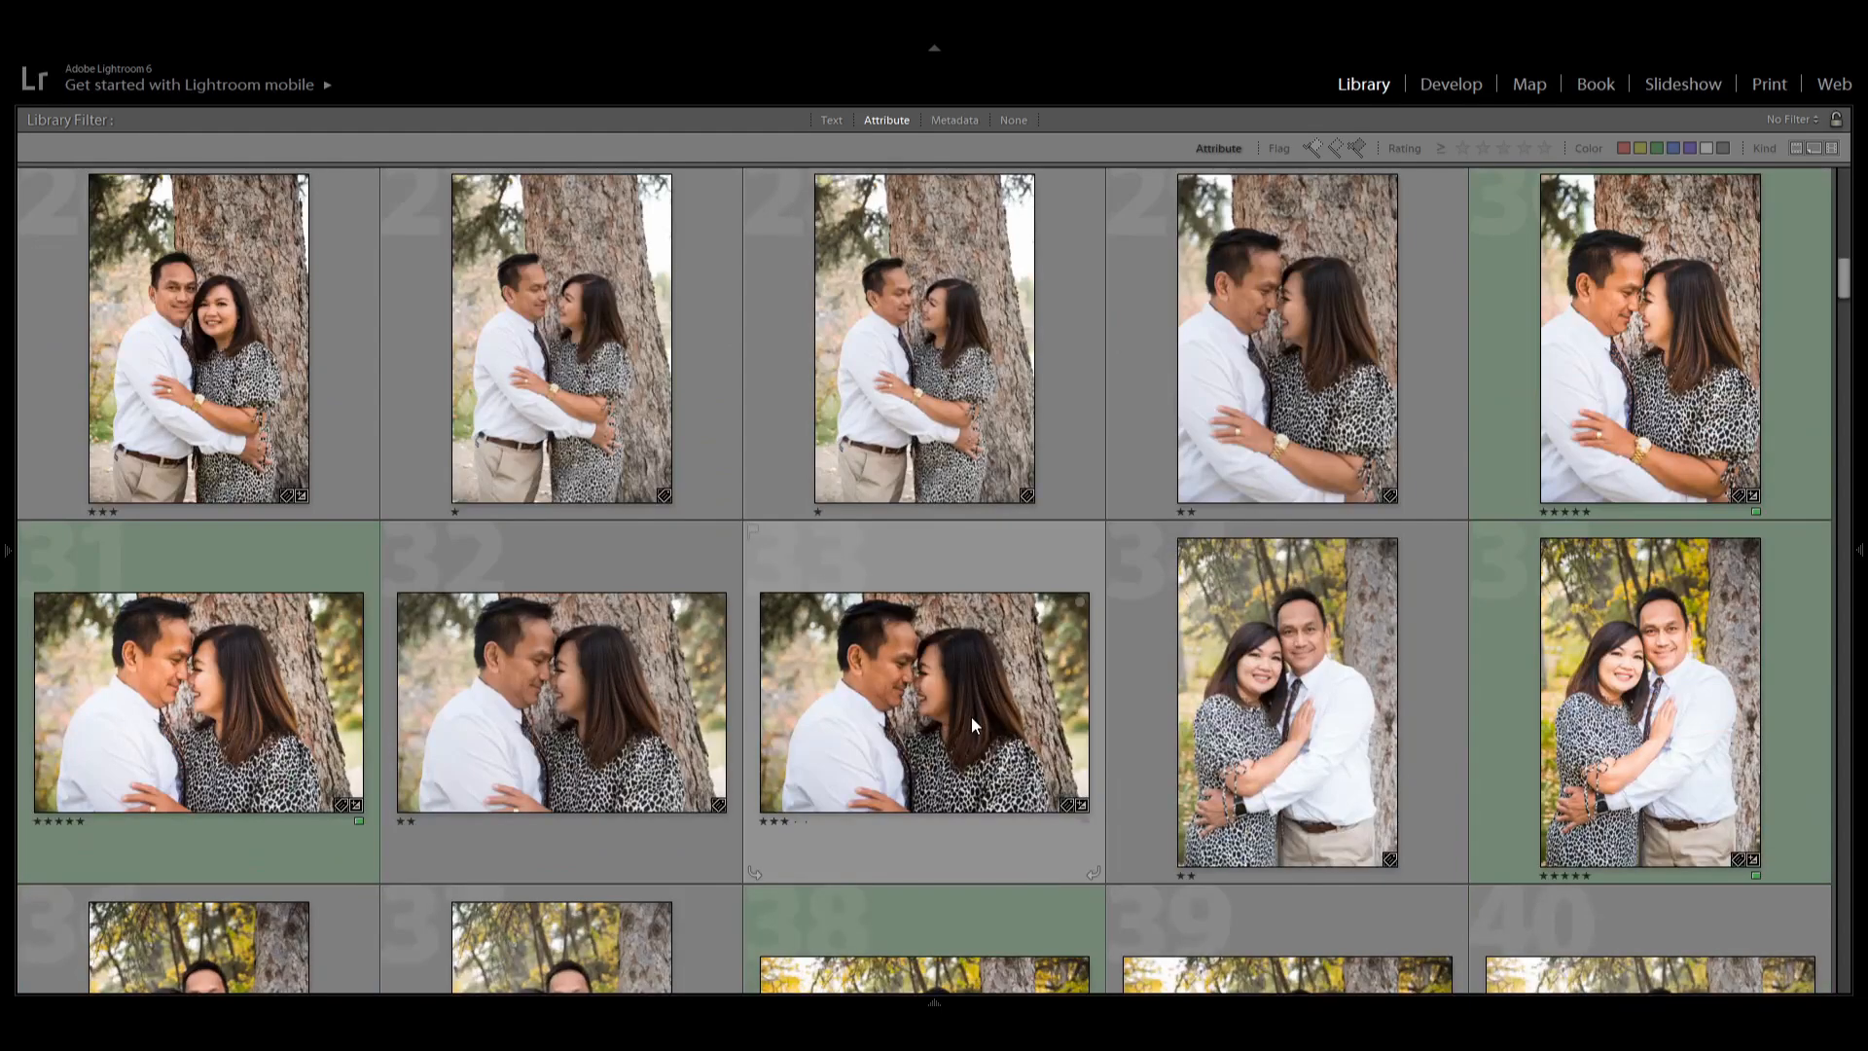
{"action": "scroll", "coordinate": [971, 715], "scroll_direction": "down", "scroll_amount": 8}
{"action": "scroll", "coordinate": [971, 716], "scroll_direction": "up", "scroll_amount": 2}
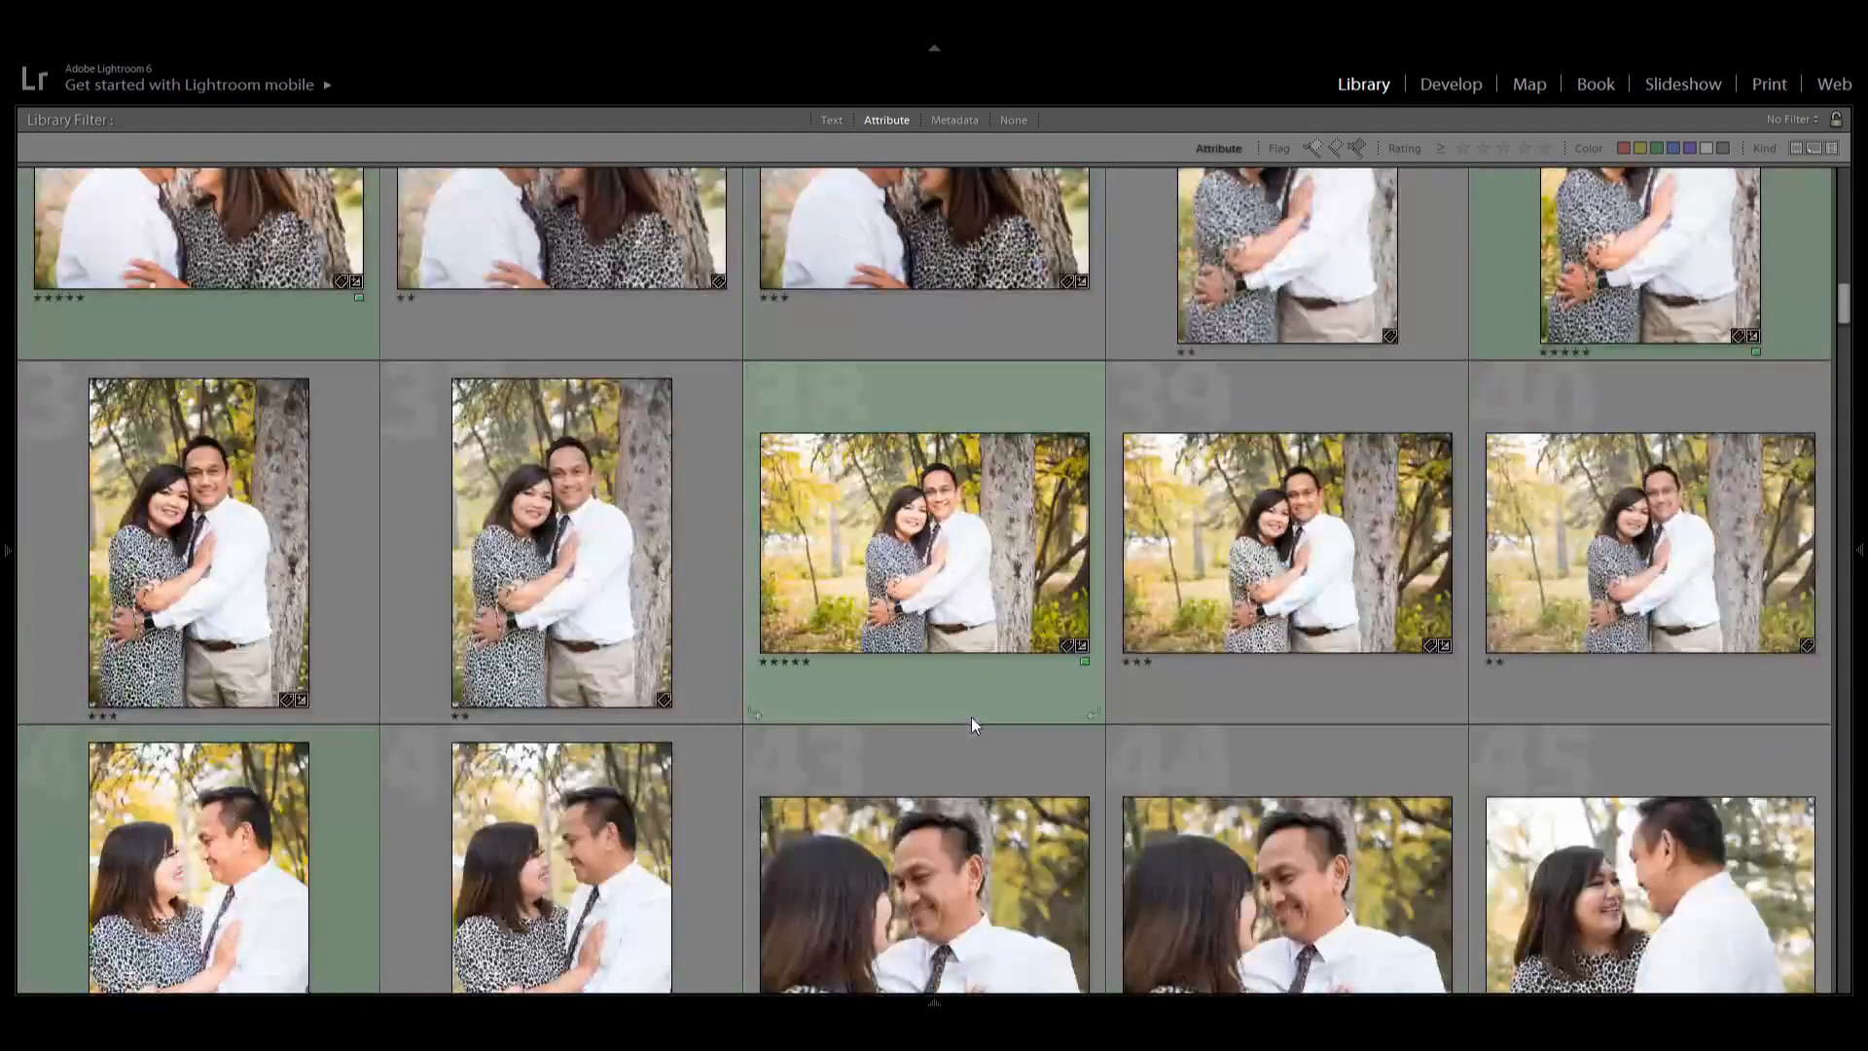
Open the five-star portrait of the woman in the tan coat in Loupe view and return to the grid.
{"action": "left_click", "coordinate": [1024, 577]}
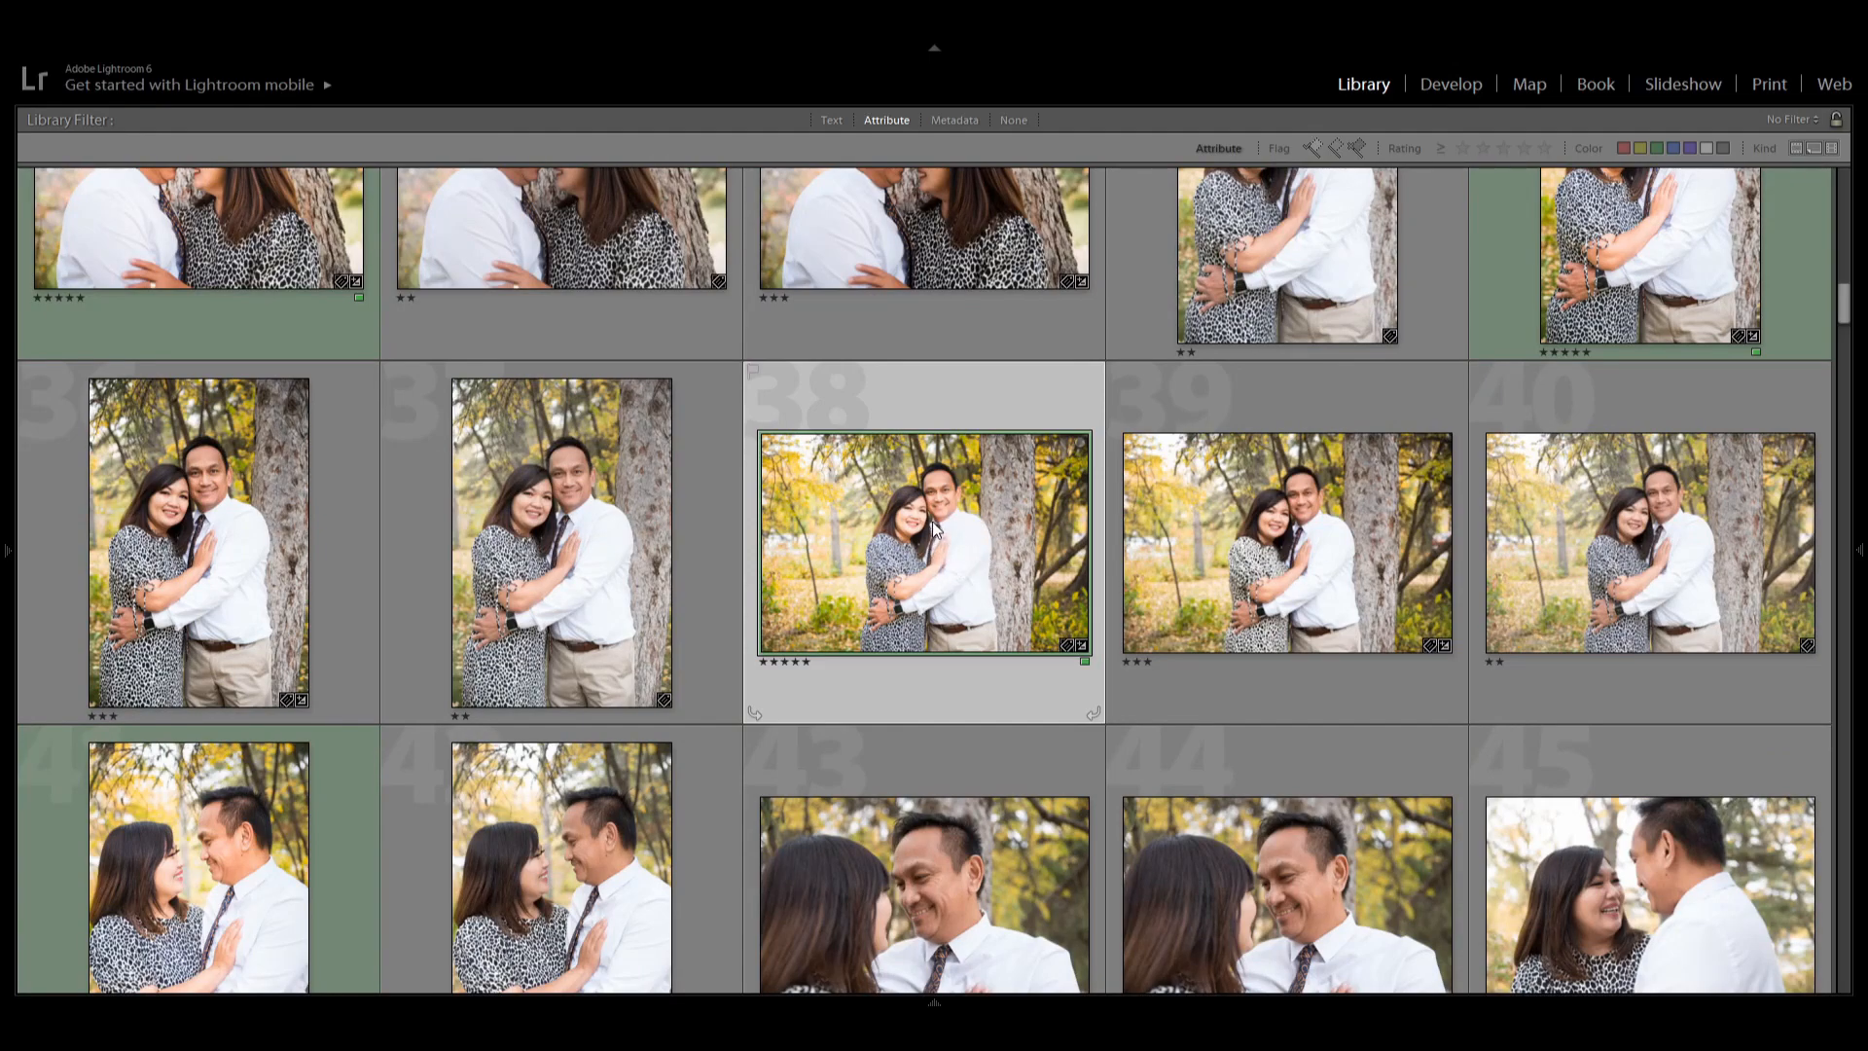
{"action": "scroll", "coordinate": [934, 528], "scroll_direction": "down", "scroll_amount": 8}
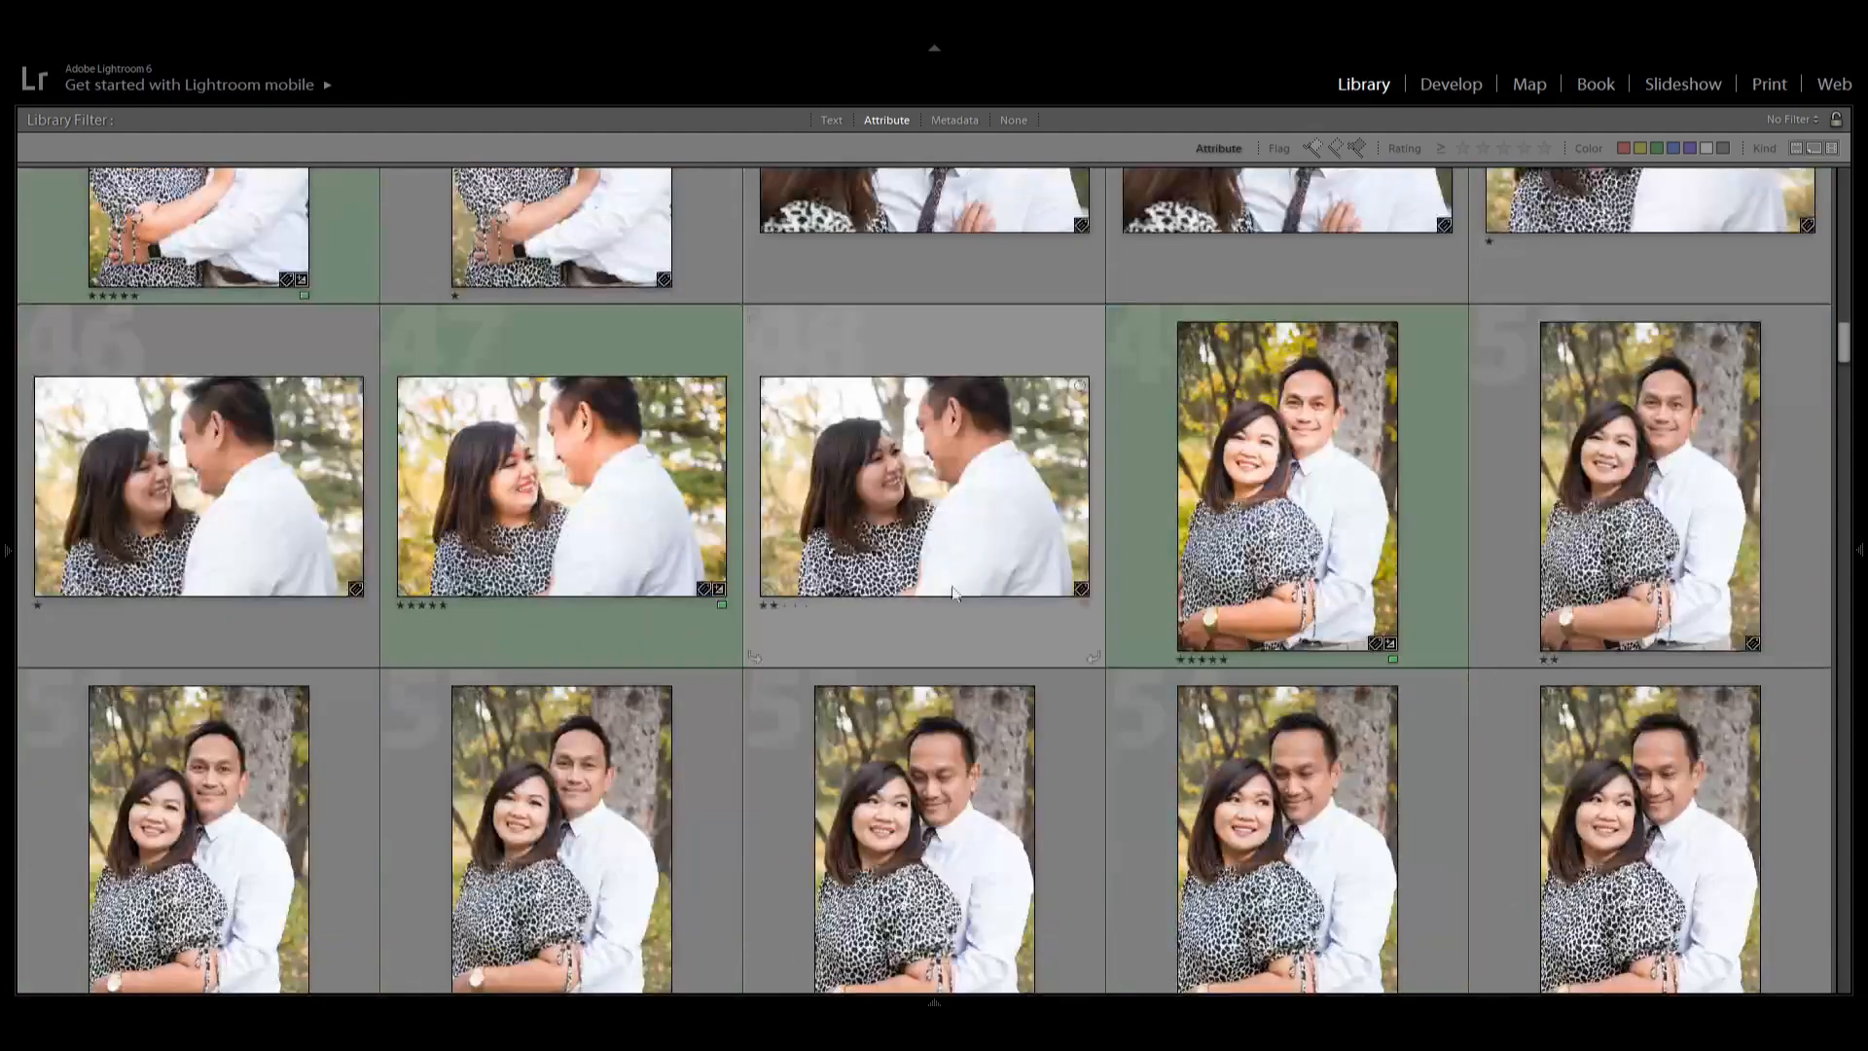
{"action": "scroll", "coordinate": [948, 572], "scroll_direction": "down", "scroll_amount": 20}
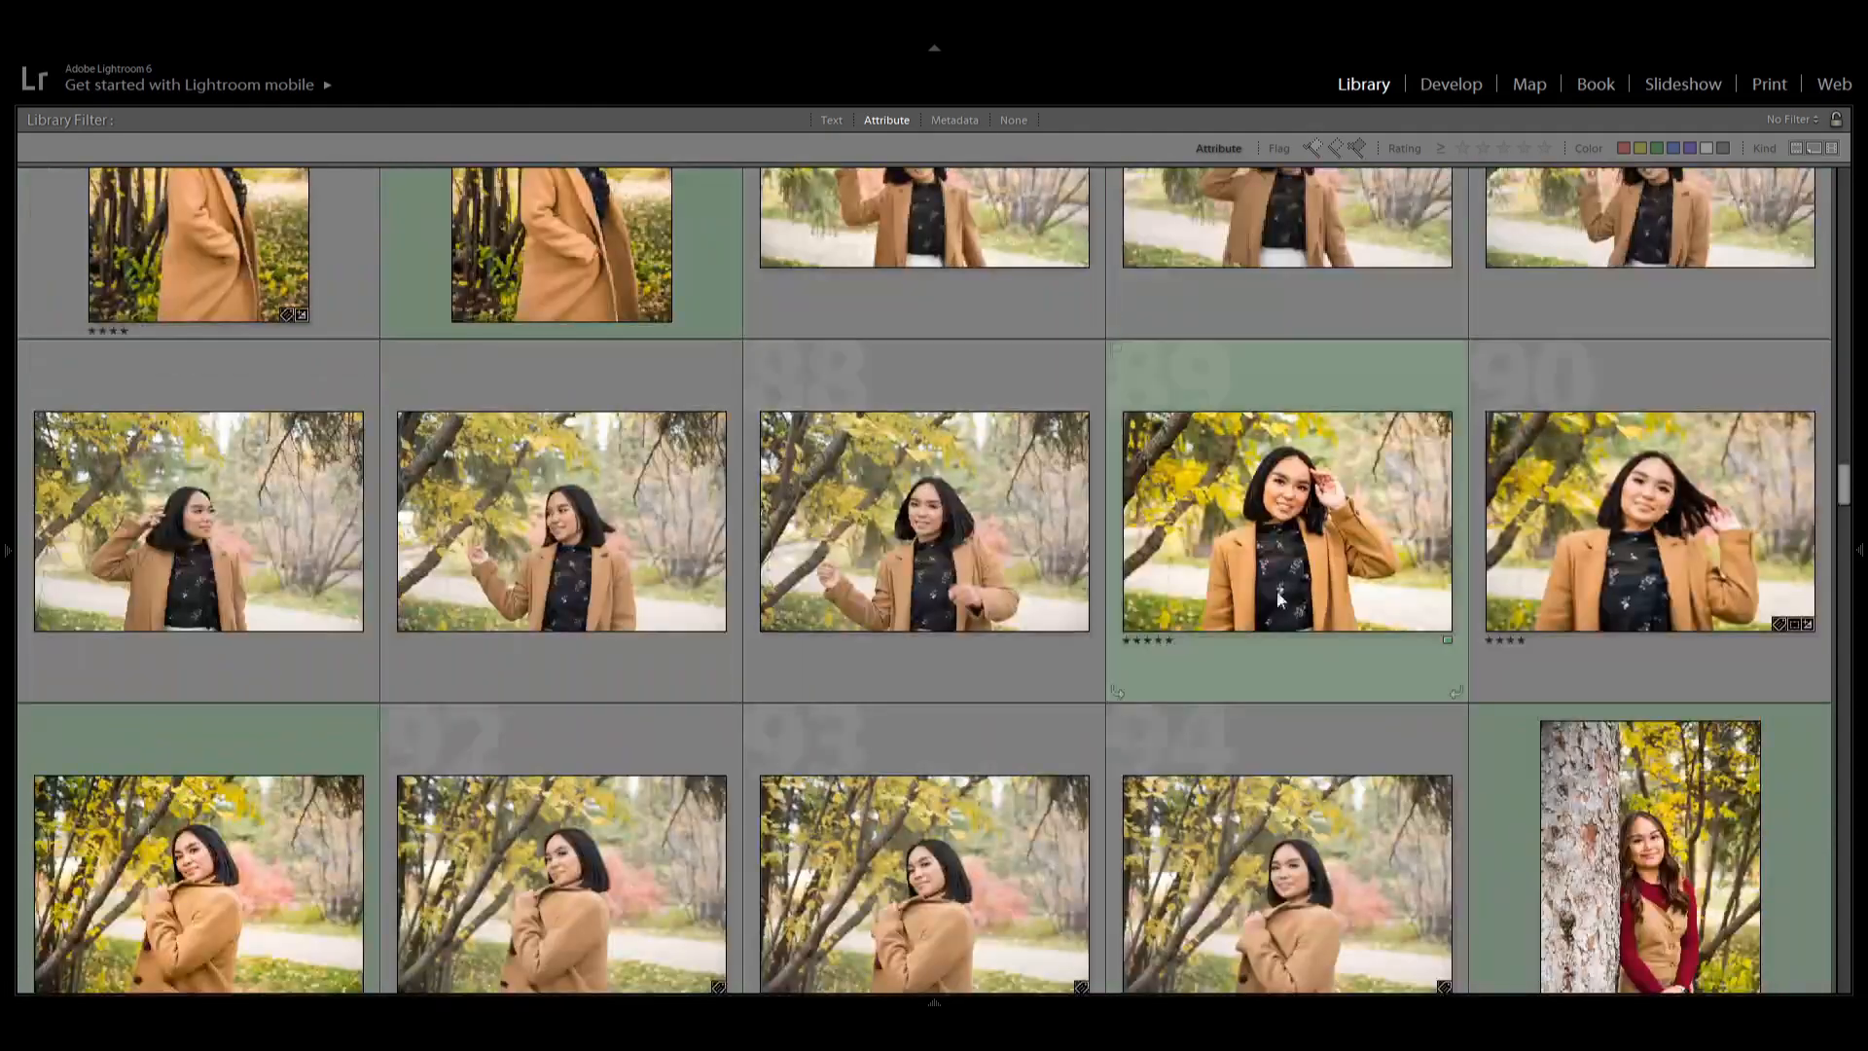
{"action": "left_click", "coordinate": [1272, 566]}
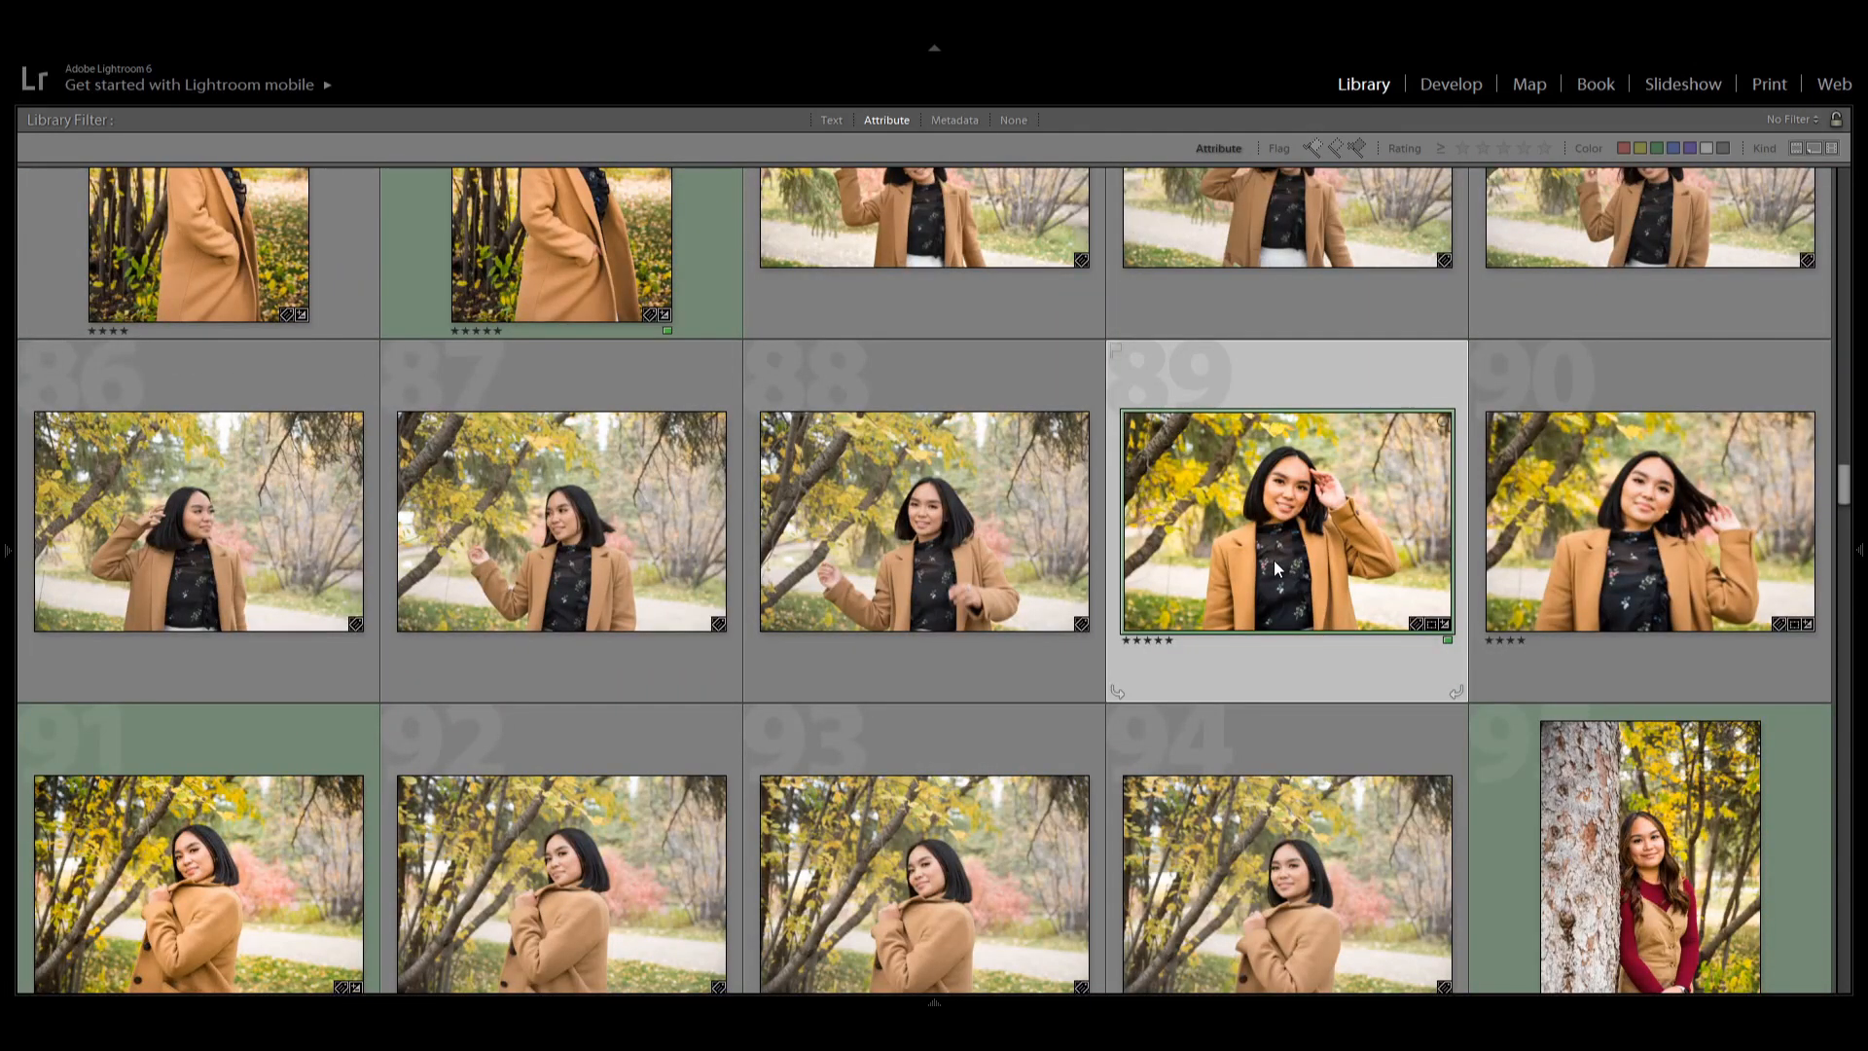
{"action": "double_click", "coordinate": [1274, 558]}
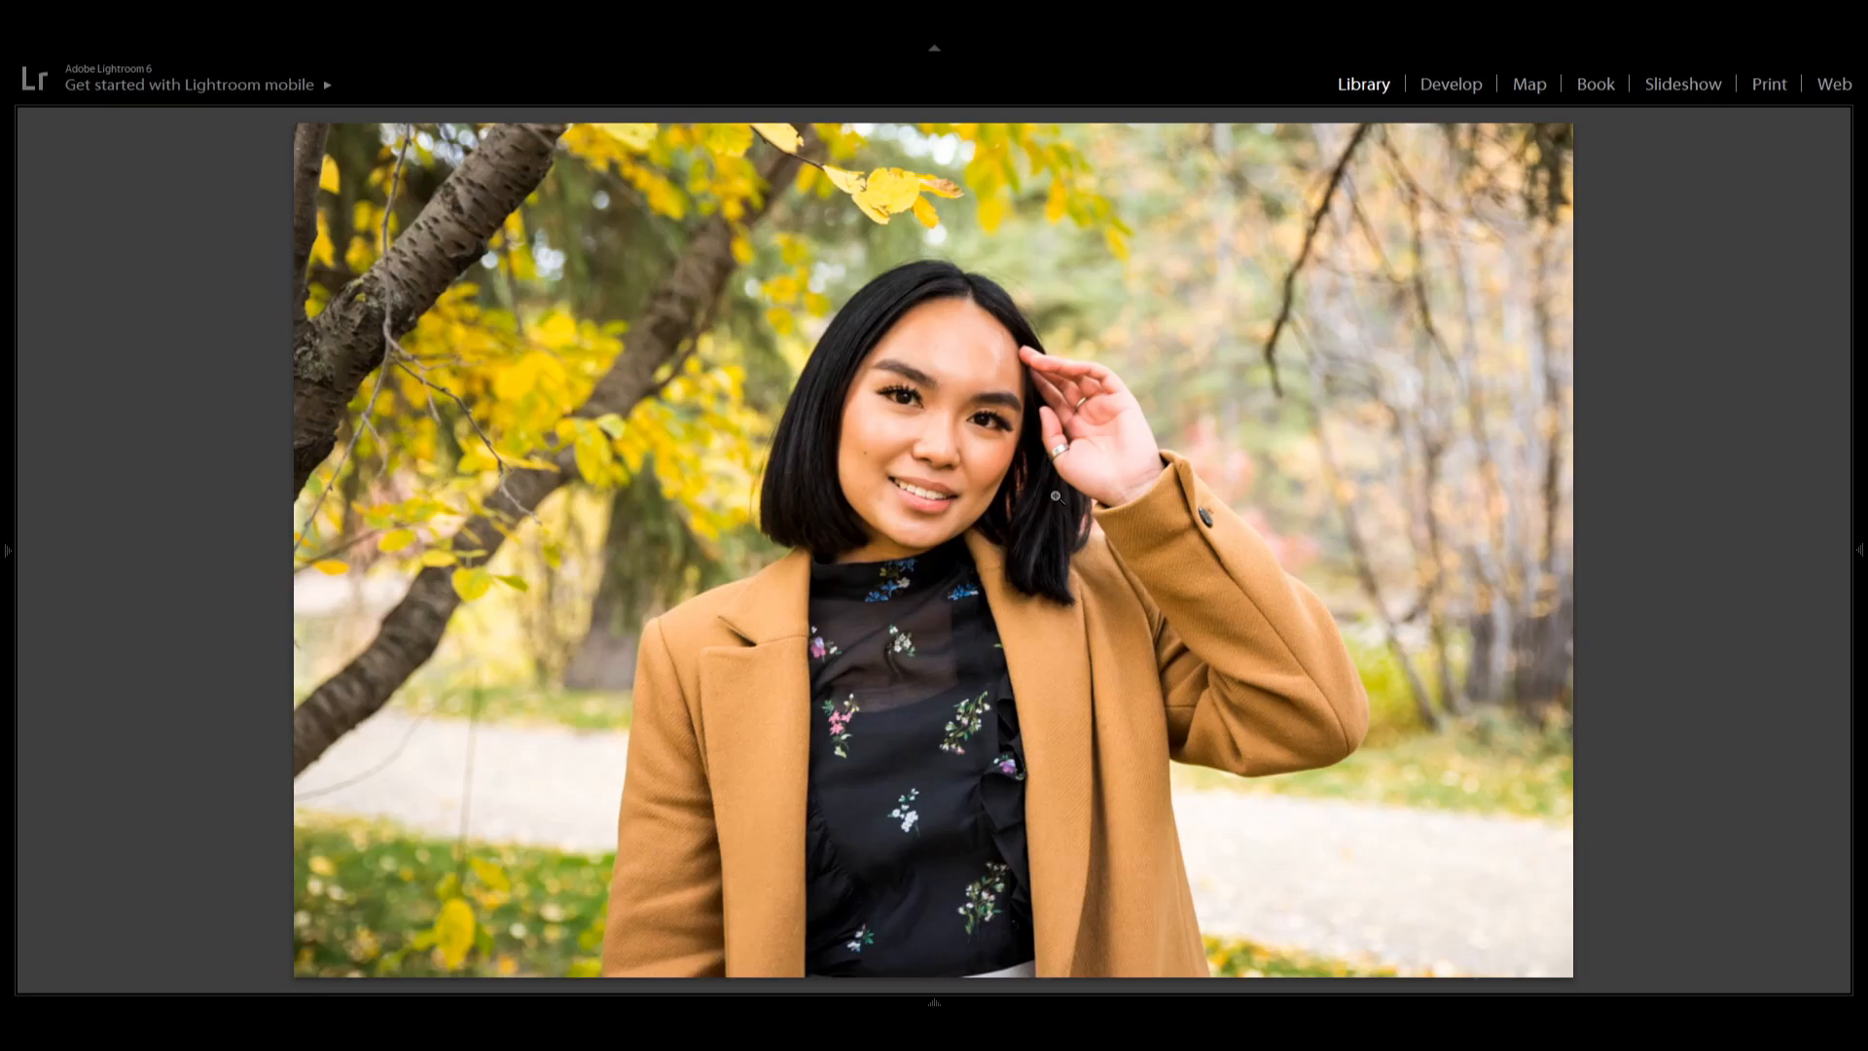
{"action": "key", "text": "g"}
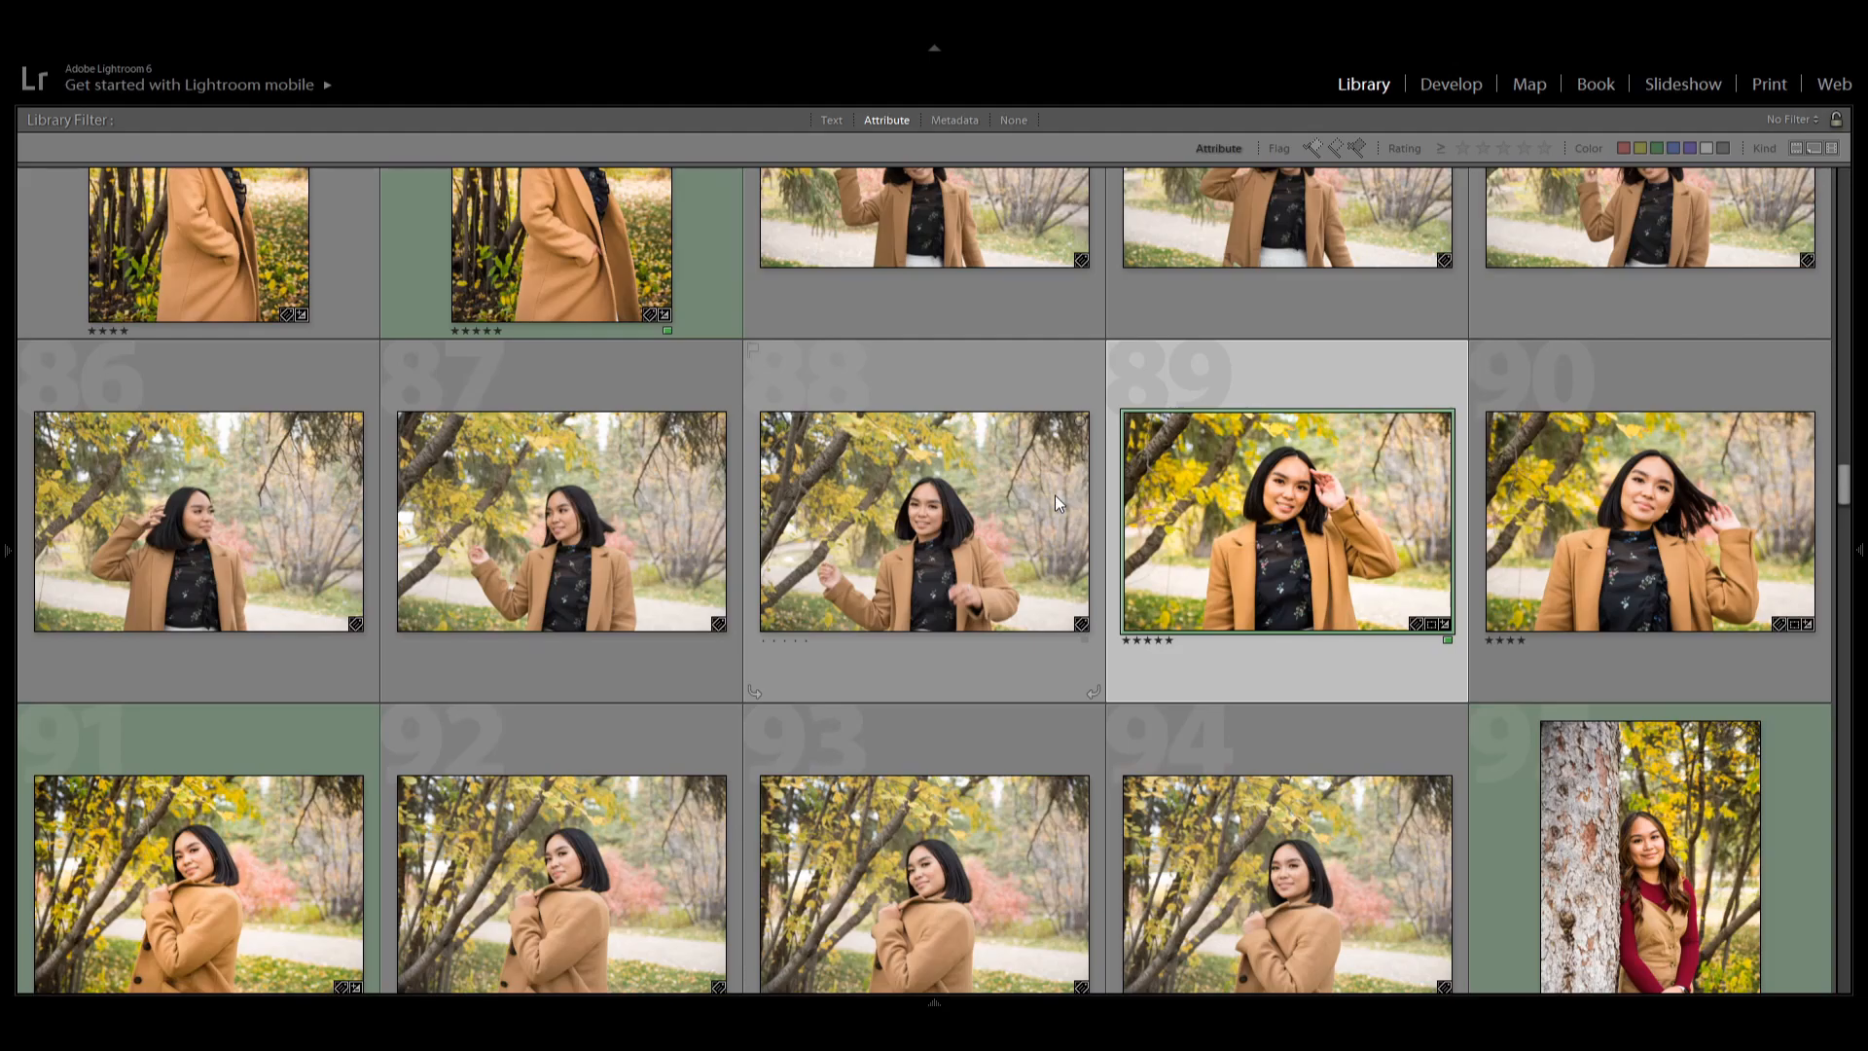
Select the five-star portrait of the girl leaning on the tree trunk while scrolling the grid.
{"action": "scroll", "coordinate": [1070, 511], "scroll_direction": "down", "scroll_amount": 5}
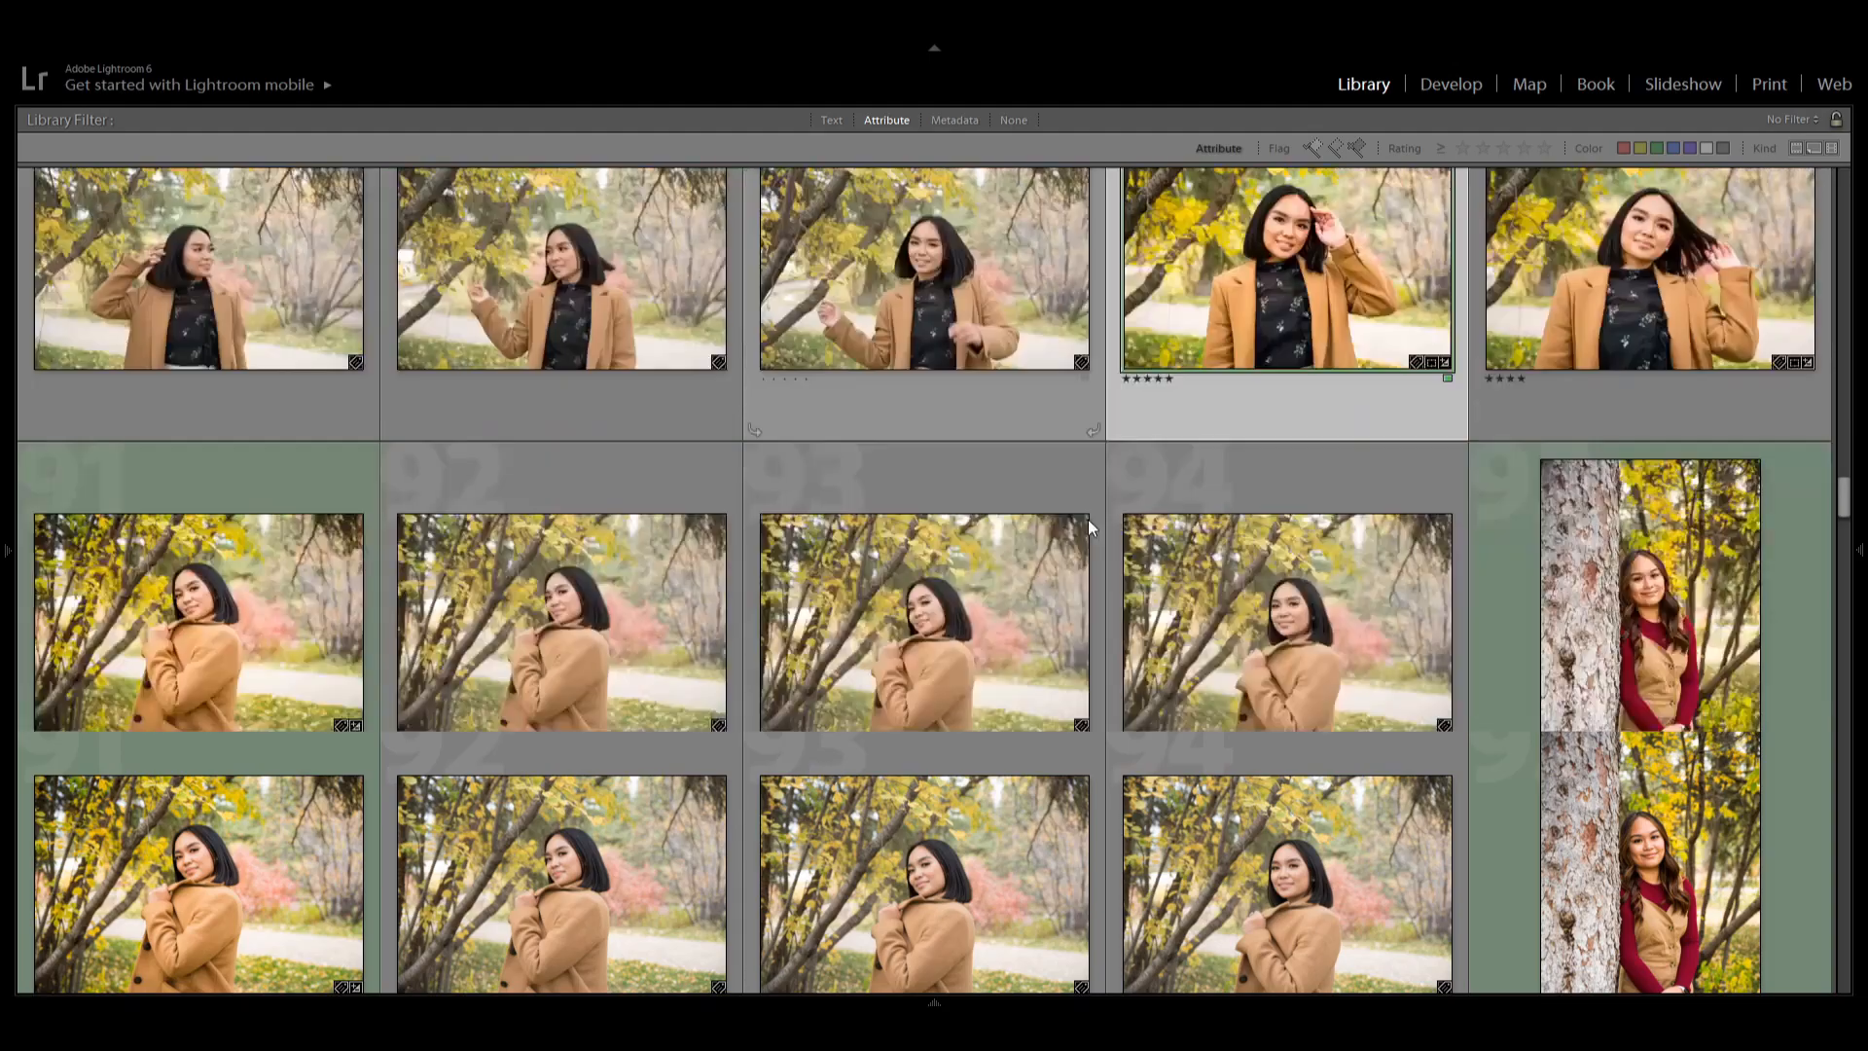
{"action": "scroll", "coordinate": [1327, 551], "scroll_direction": "up", "scroll_amount": 2}
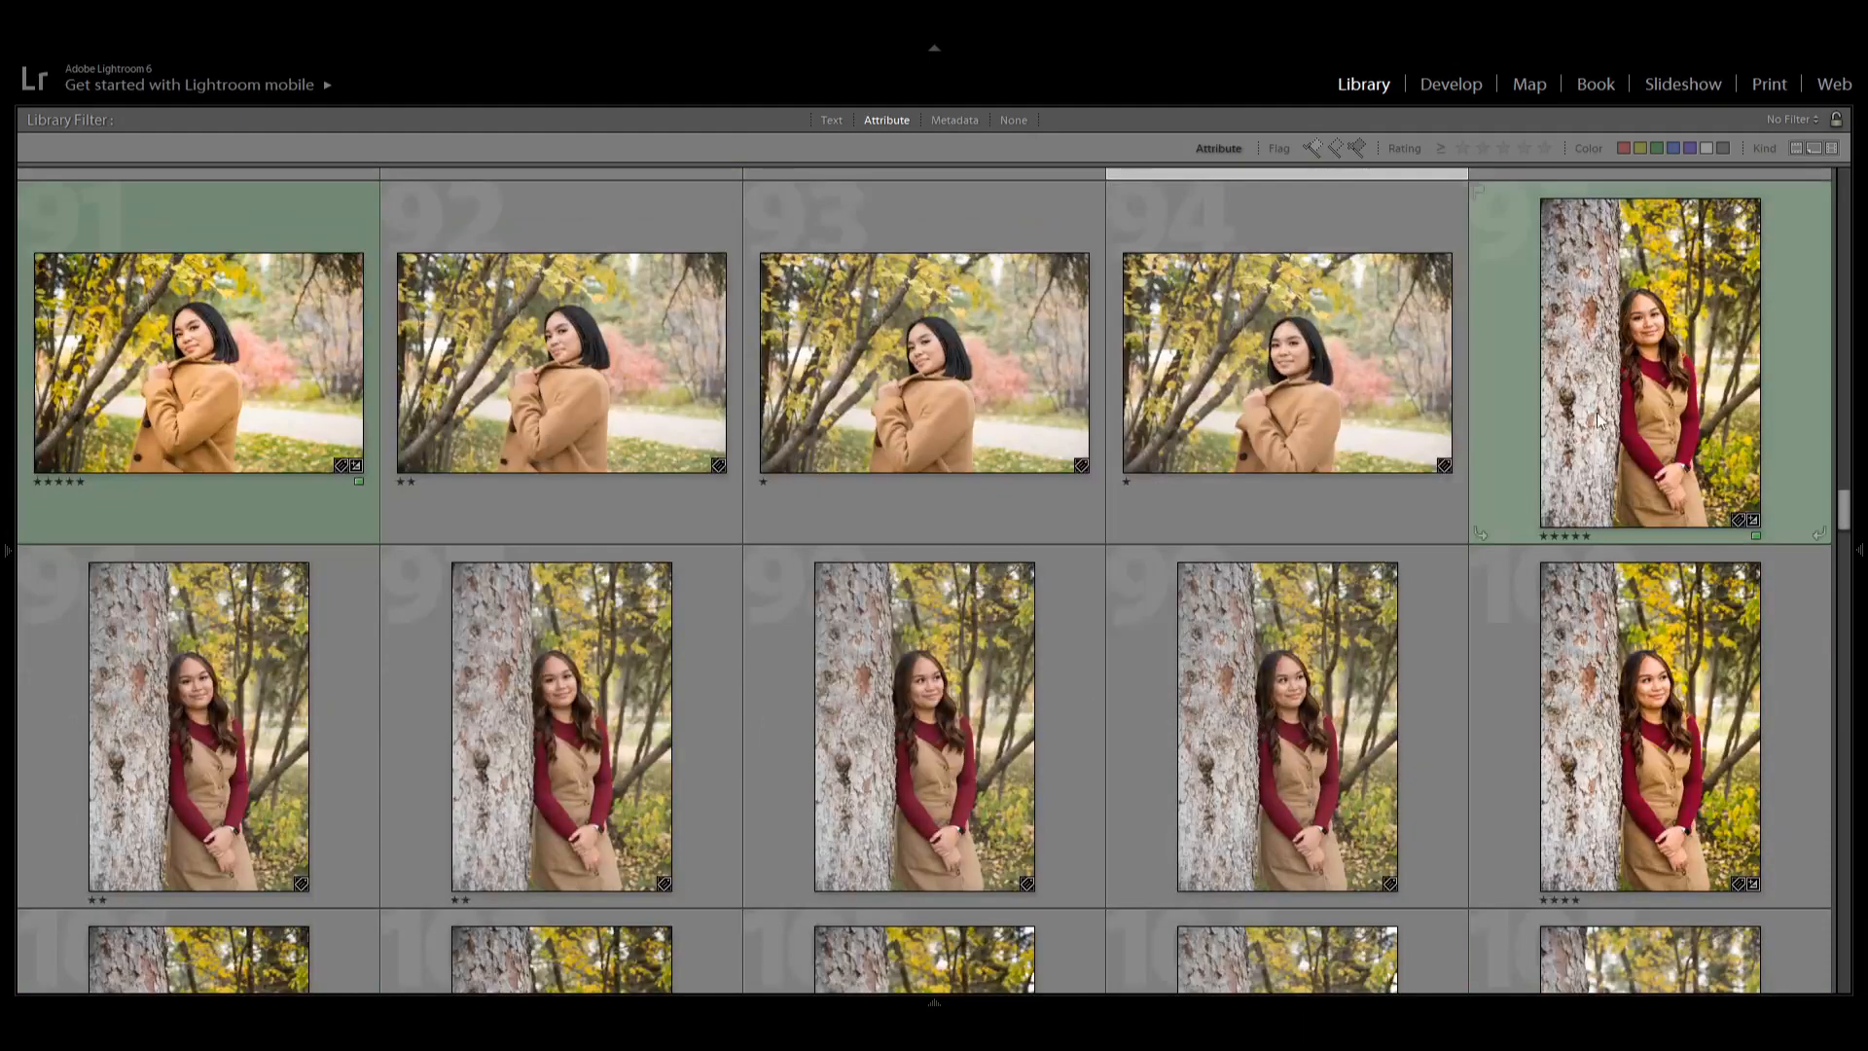
{"action": "left_click", "coordinate": [1624, 374]}
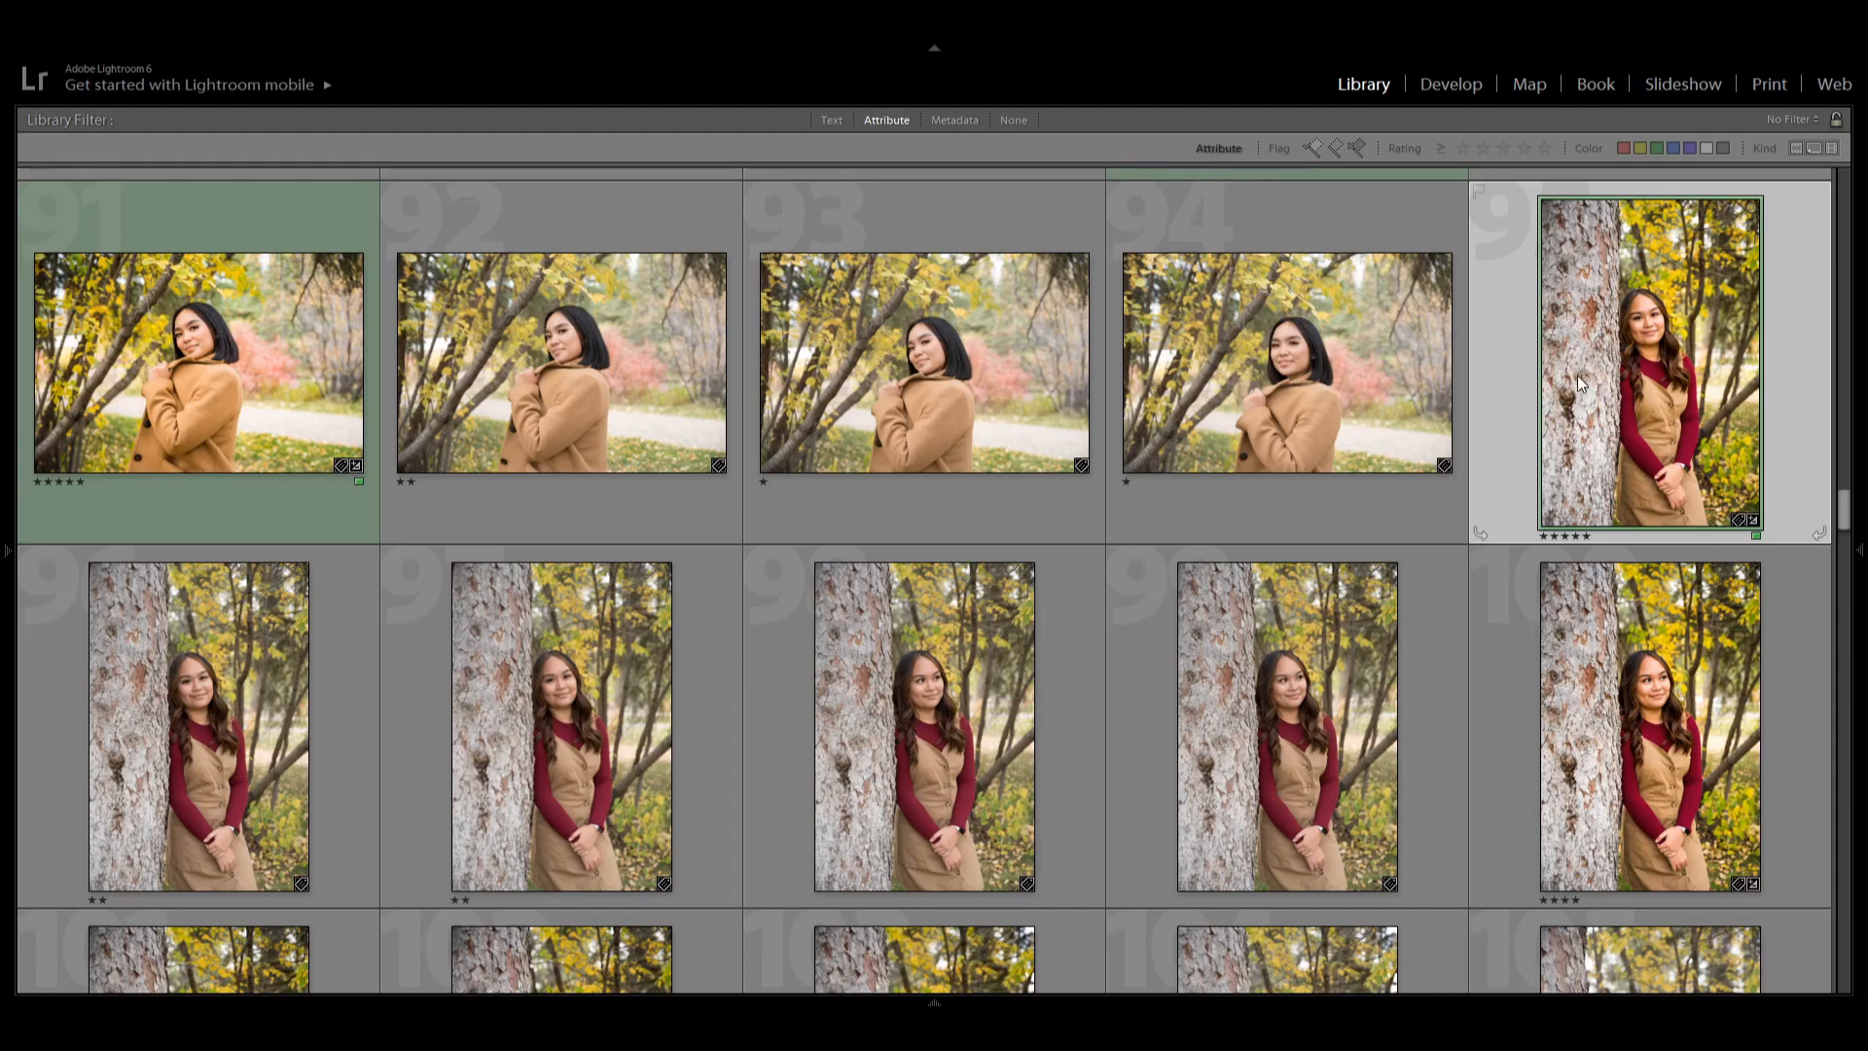
{"action": "scroll", "coordinate": [1438, 674], "scroll_direction": "down", "scroll_amount": 5}
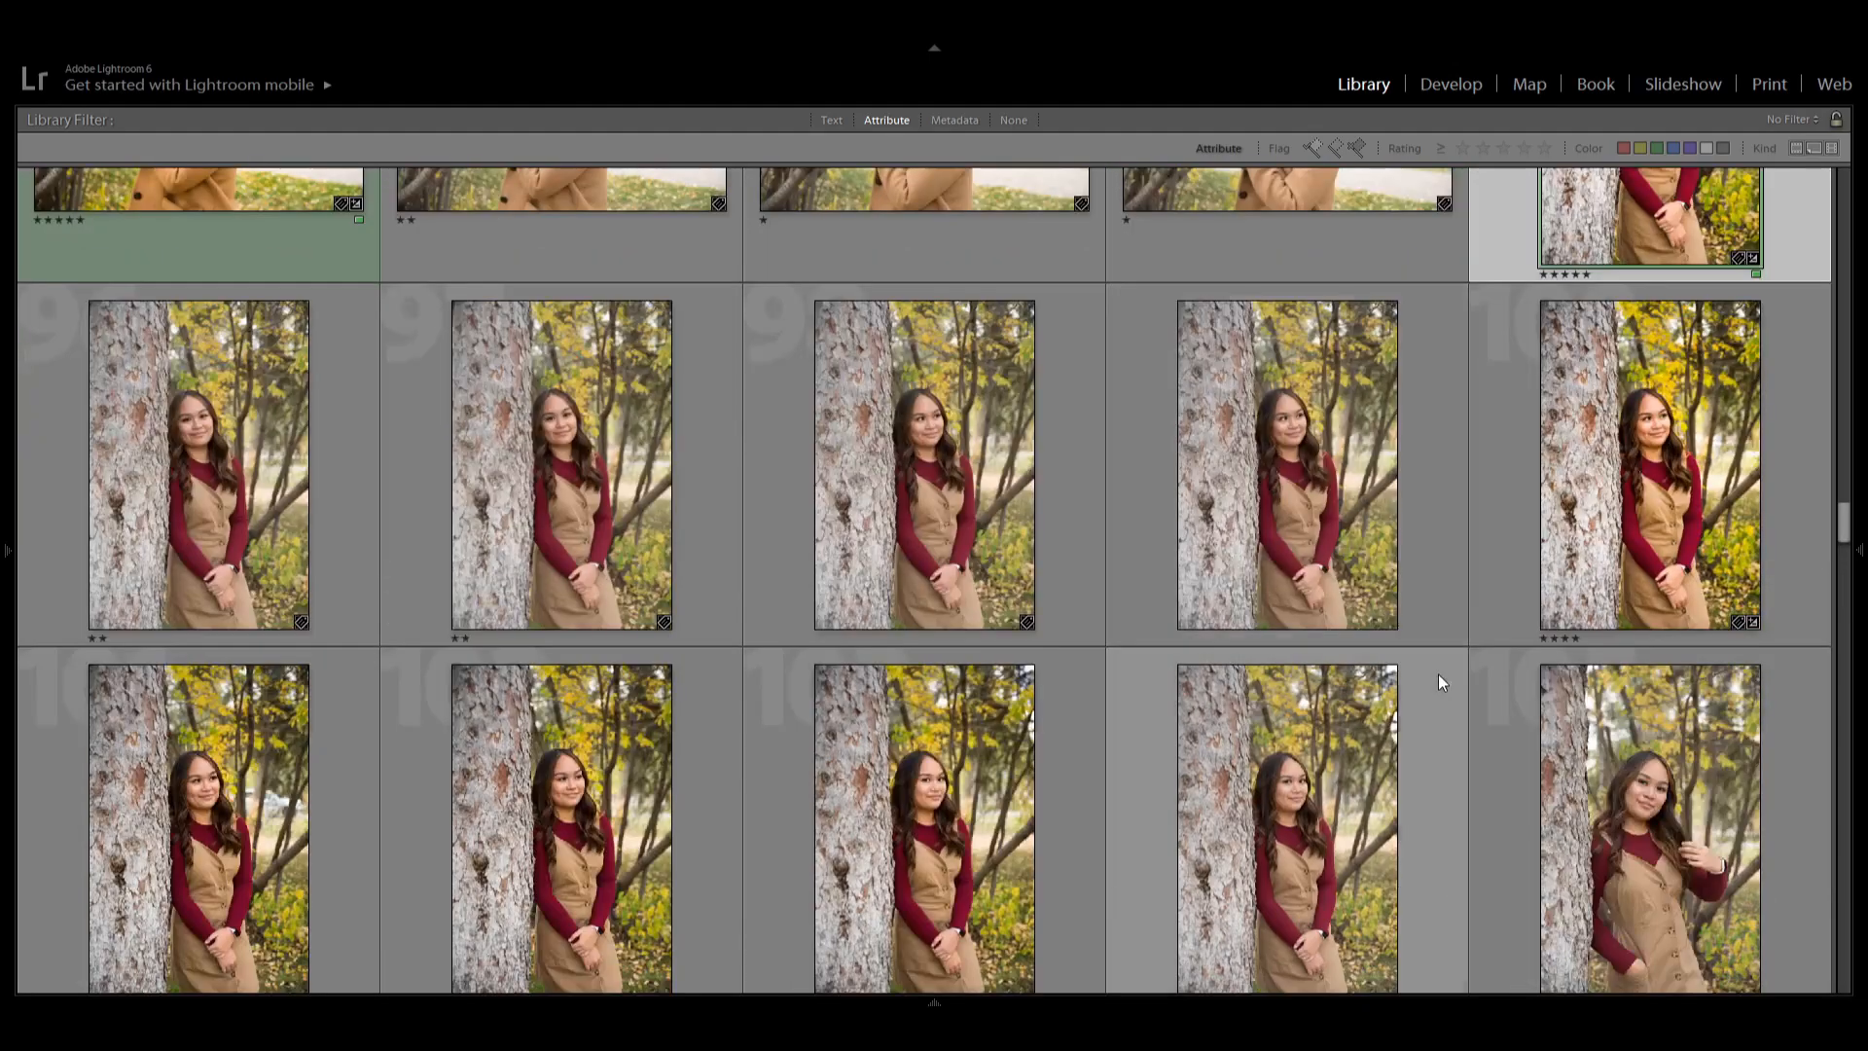
{"action": "scroll", "coordinate": [1437, 674], "scroll_direction": "up", "scroll_amount": 10}
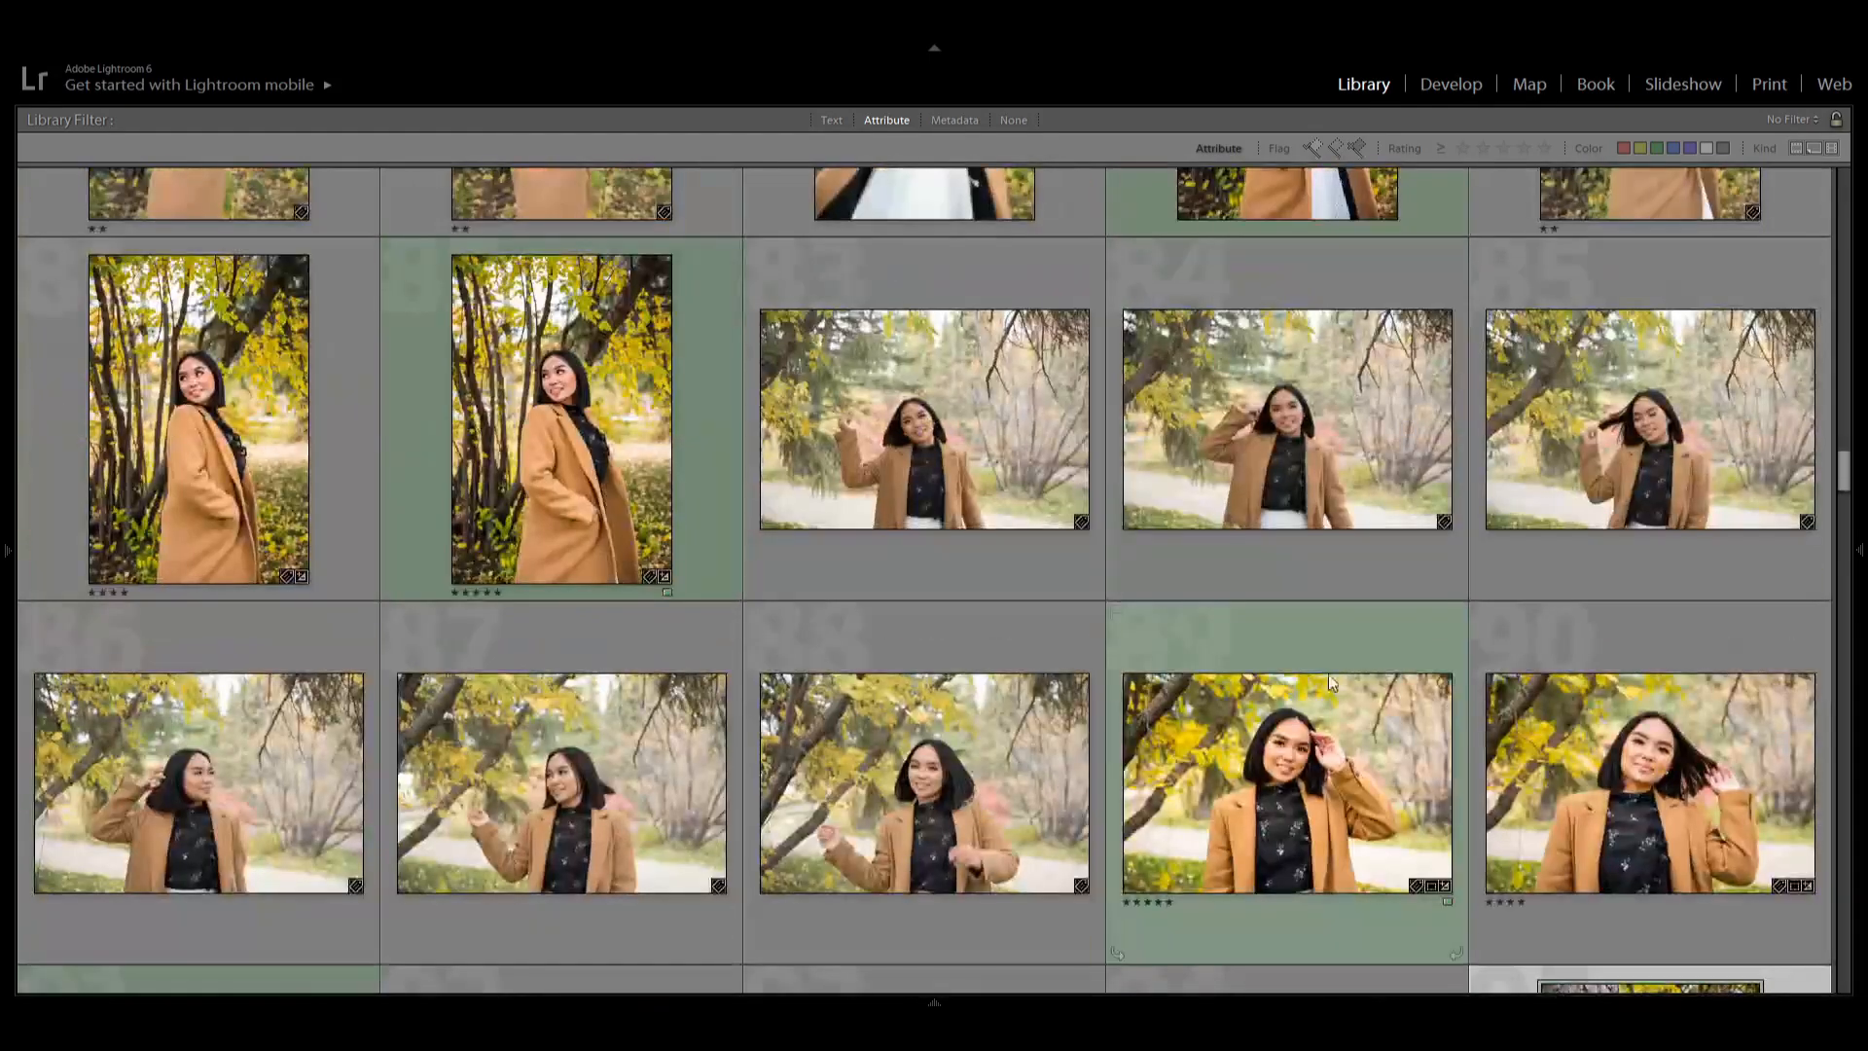
{"action": "scroll", "coordinate": [1309, 778], "scroll_direction": "up", "scroll_amount": 3}
{"action": "scroll", "coordinate": [1300, 710], "scroll_direction": "up", "scroll_amount": 3}
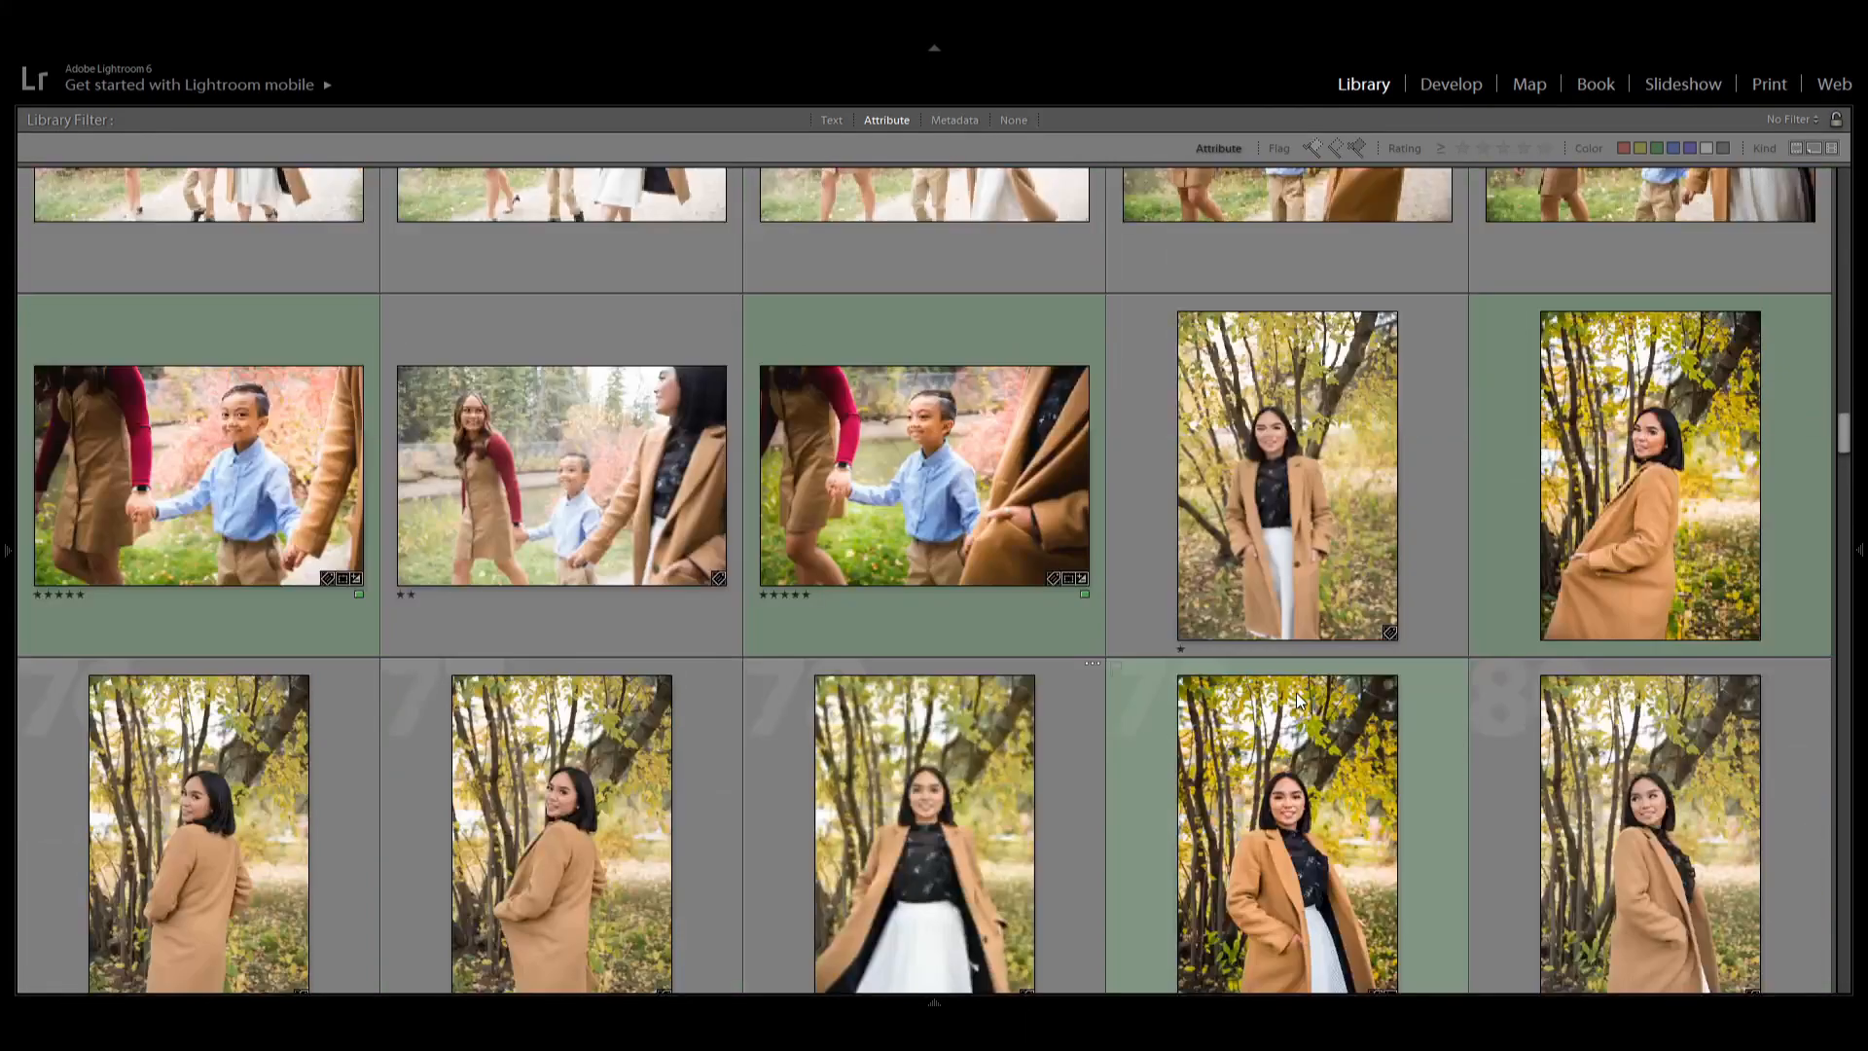
Filter the library to show only photos rated five stars and scroll through the results.
{"action": "left_click", "coordinate": [1542, 148]}
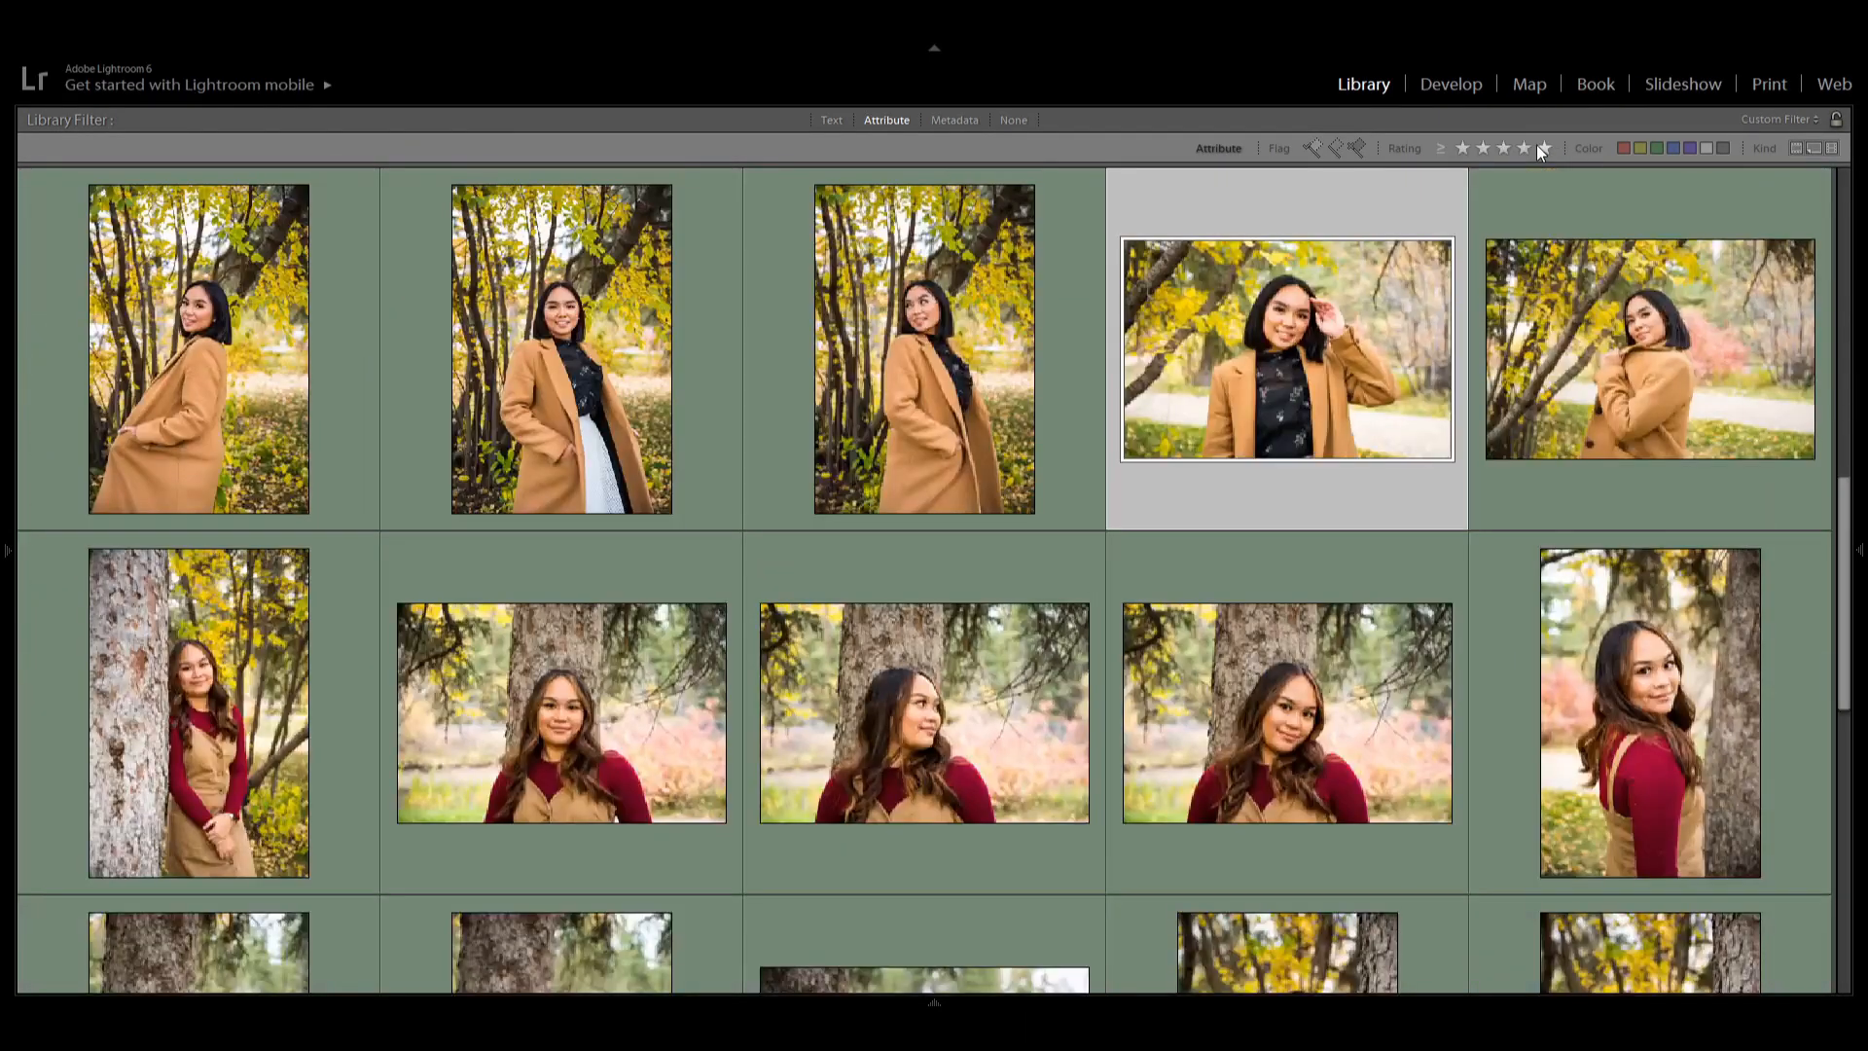
{"action": "scroll", "coordinate": [1185, 749], "scroll_direction": "down", "scroll_amount": 2}
{"action": "scroll", "coordinate": [1185, 749], "scroll_direction": "down", "scroll_amount": 2}
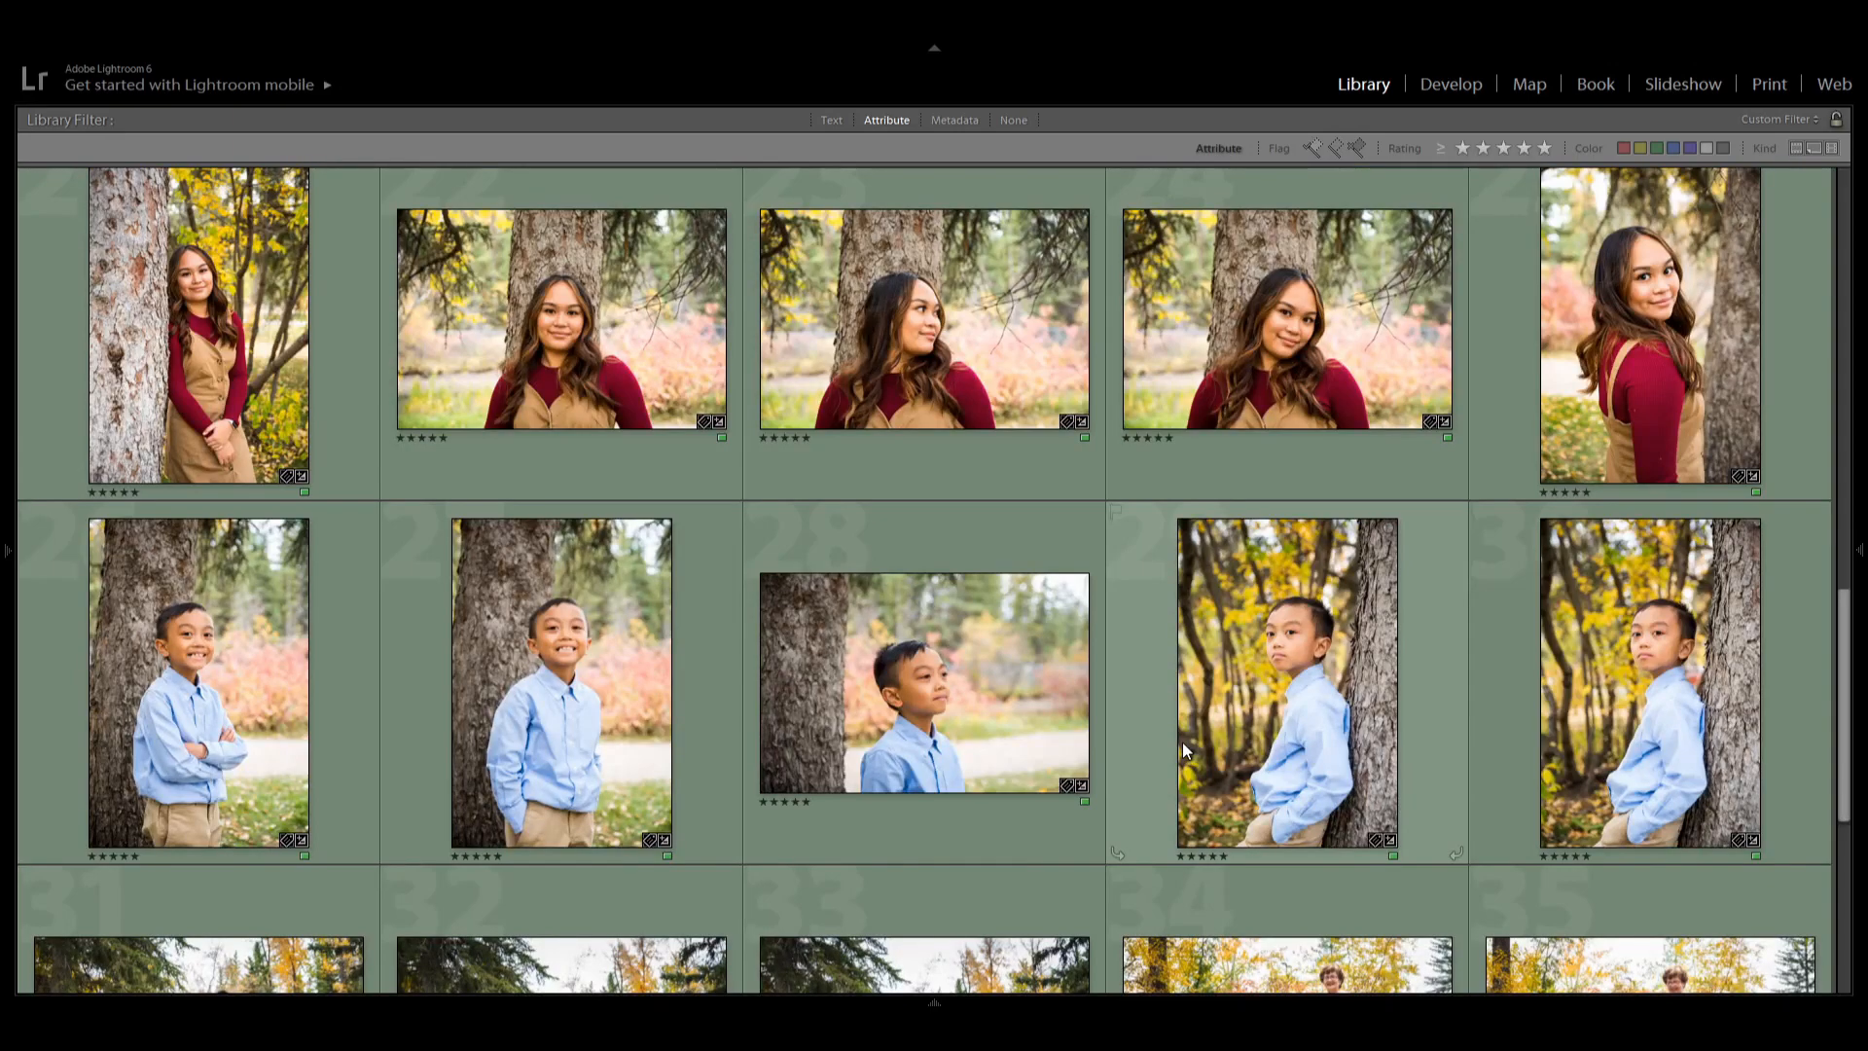
{"action": "scroll", "coordinate": [1182, 743], "scroll_direction": "up", "scroll_amount": 8}
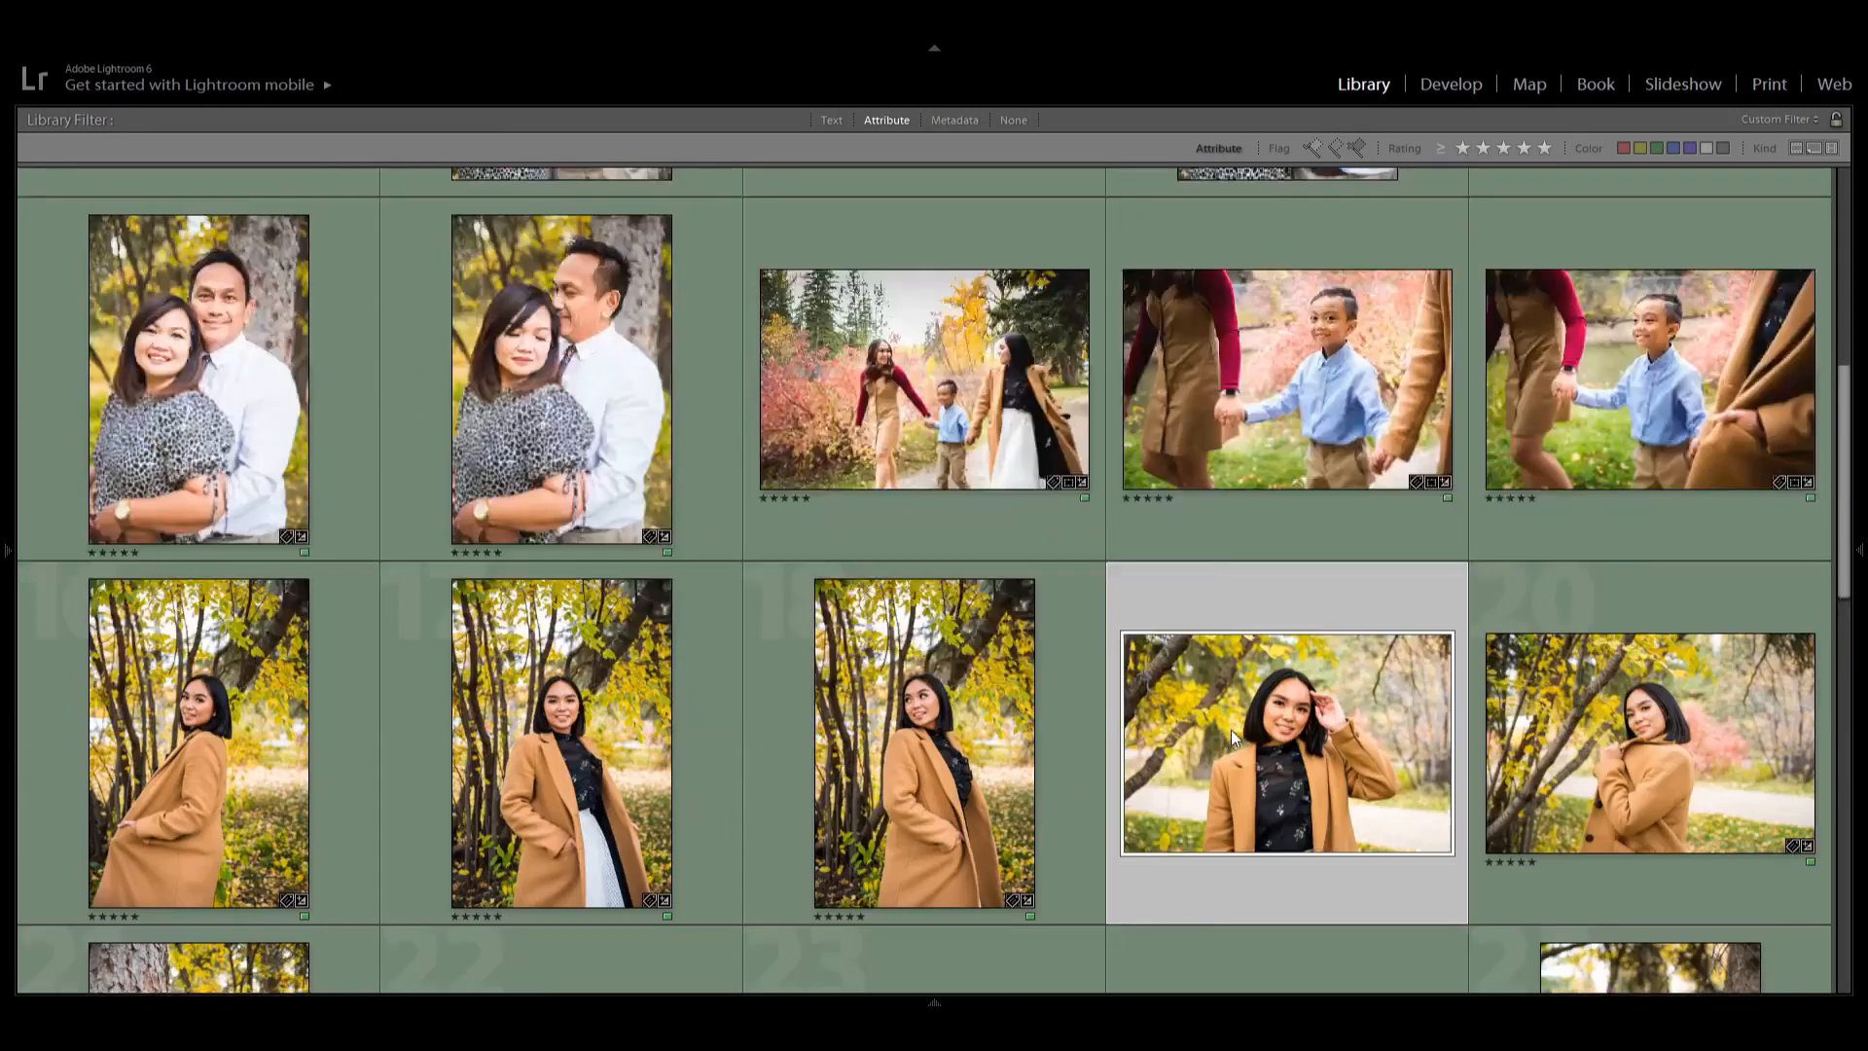
{"action": "scroll", "coordinate": [1231, 737], "scroll_direction": "up", "scroll_amount": 2}
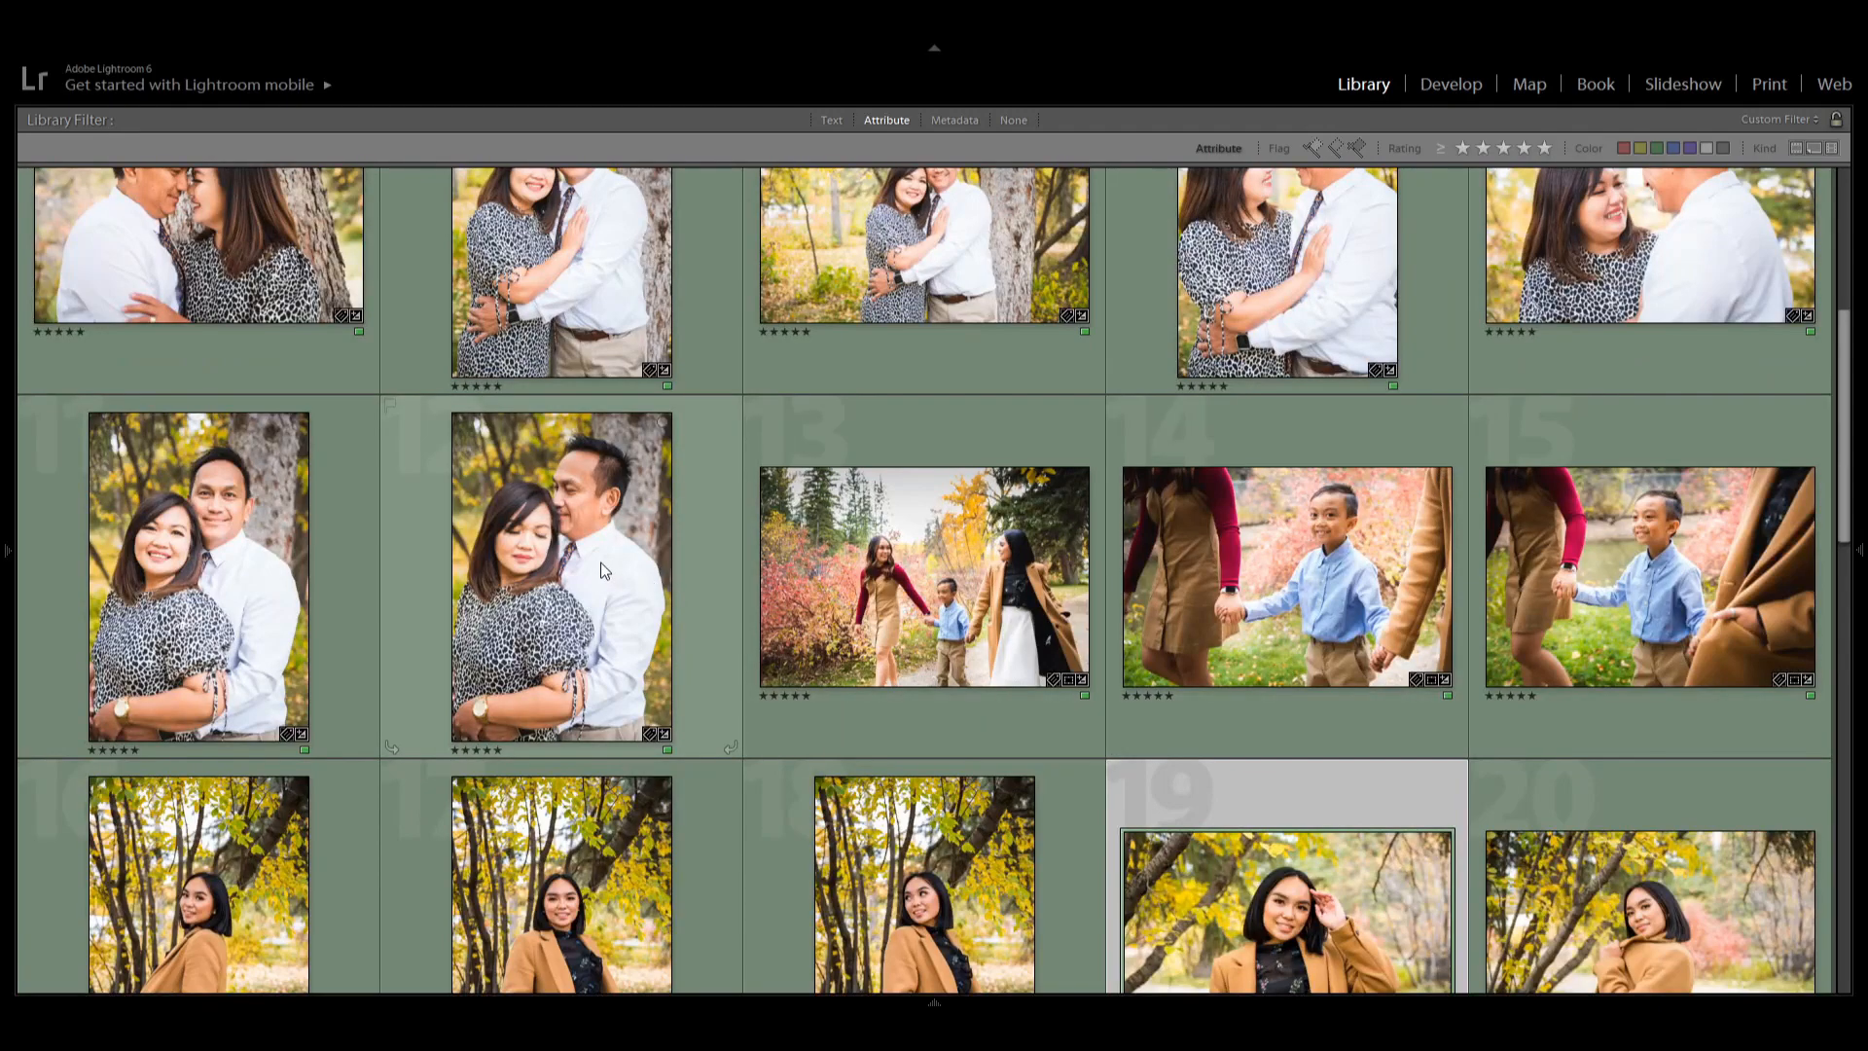
Open the five-star portrait of the couple embracing in the Develop module.
{"action": "left_click", "coordinate": [1364, 656]}
{"action": "scroll", "coordinate": [1346, 704], "scroll_direction": "down", "scroll_amount": 2}
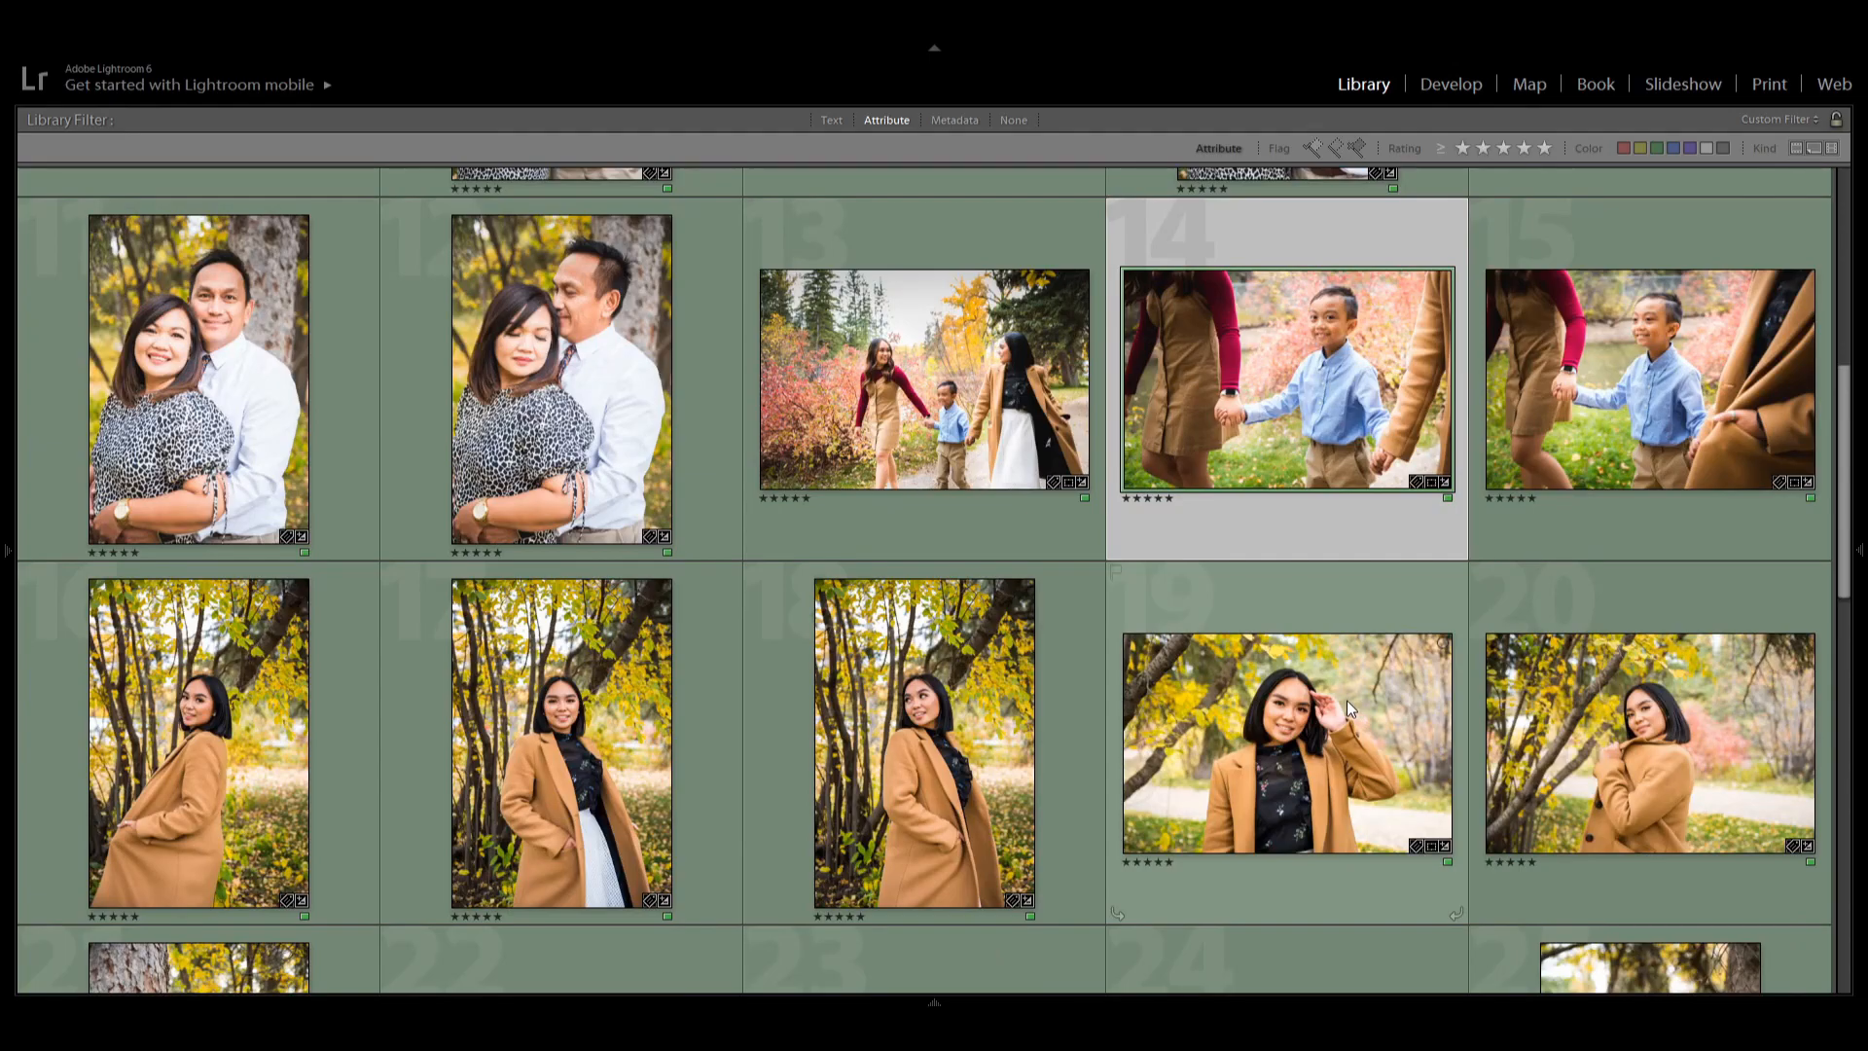
{"action": "scroll", "coordinate": [1344, 698], "scroll_direction": "up", "scroll_amount": 6}
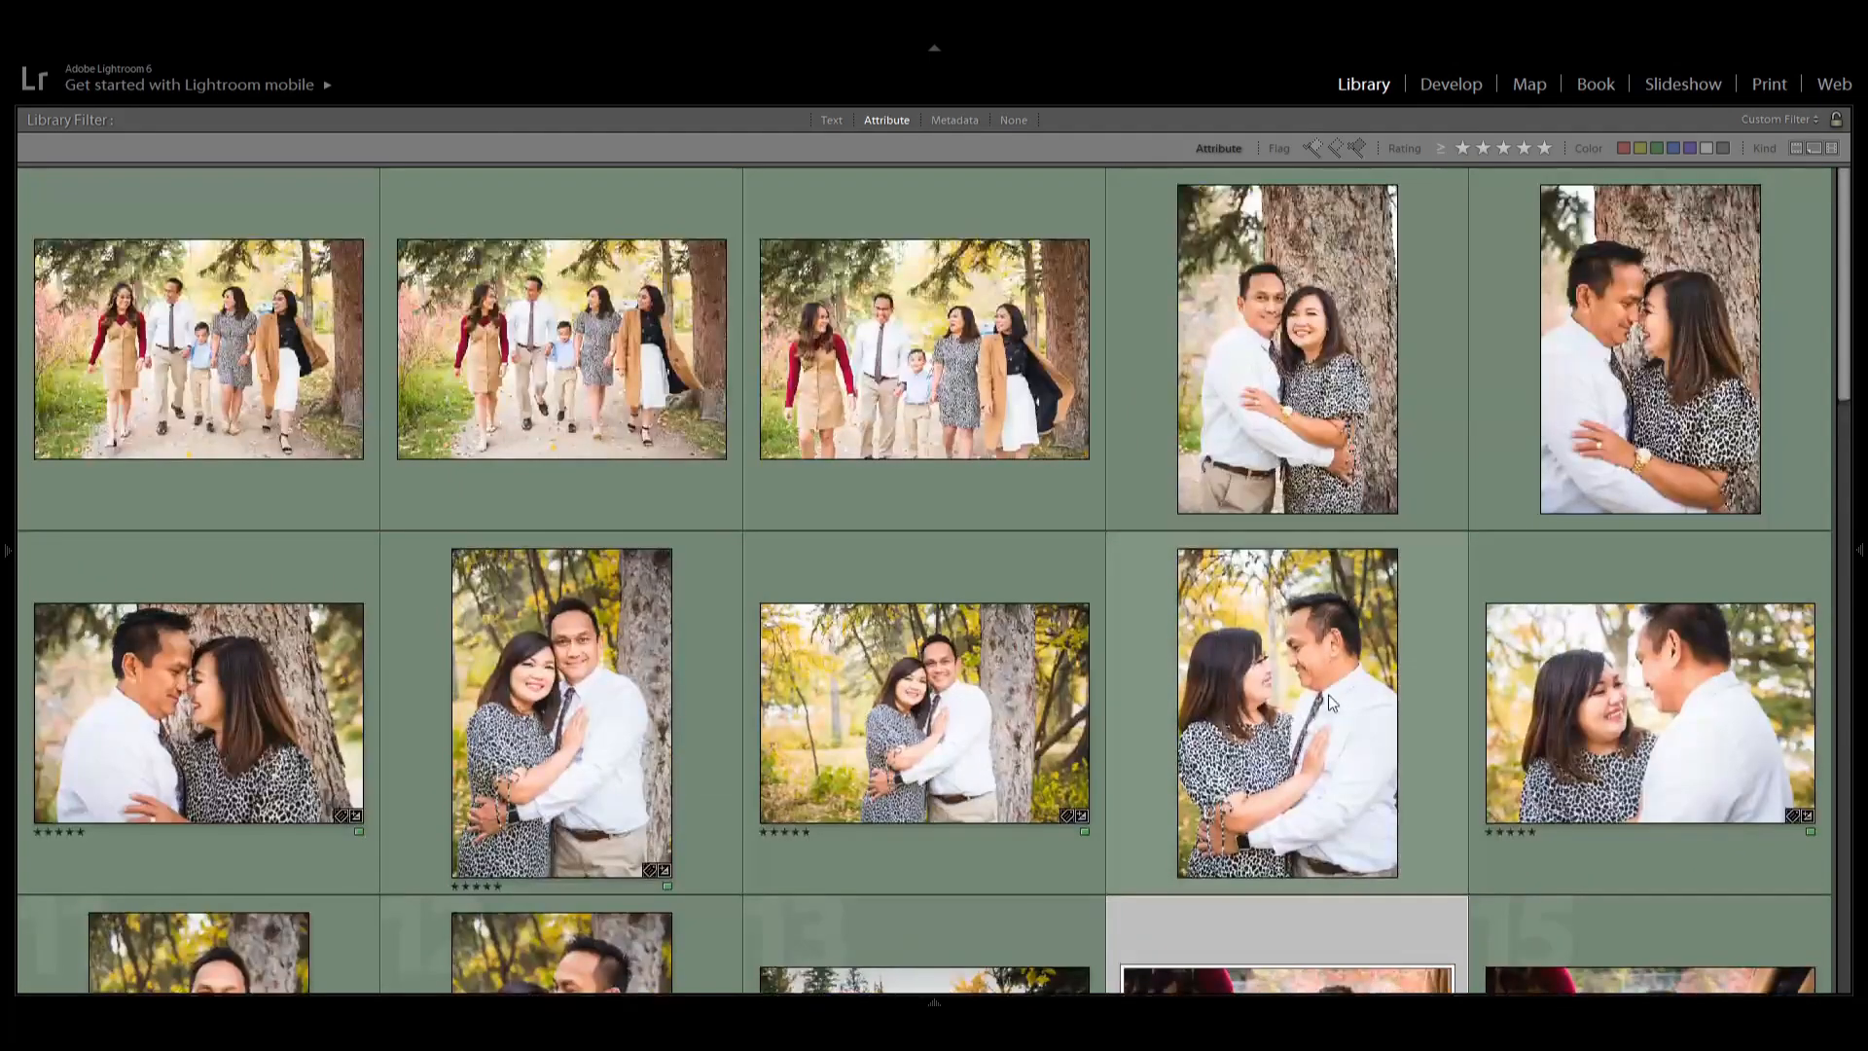
{"action": "scroll", "coordinate": [1343, 365], "scroll_direction": "down", "scroll_amount": 2}
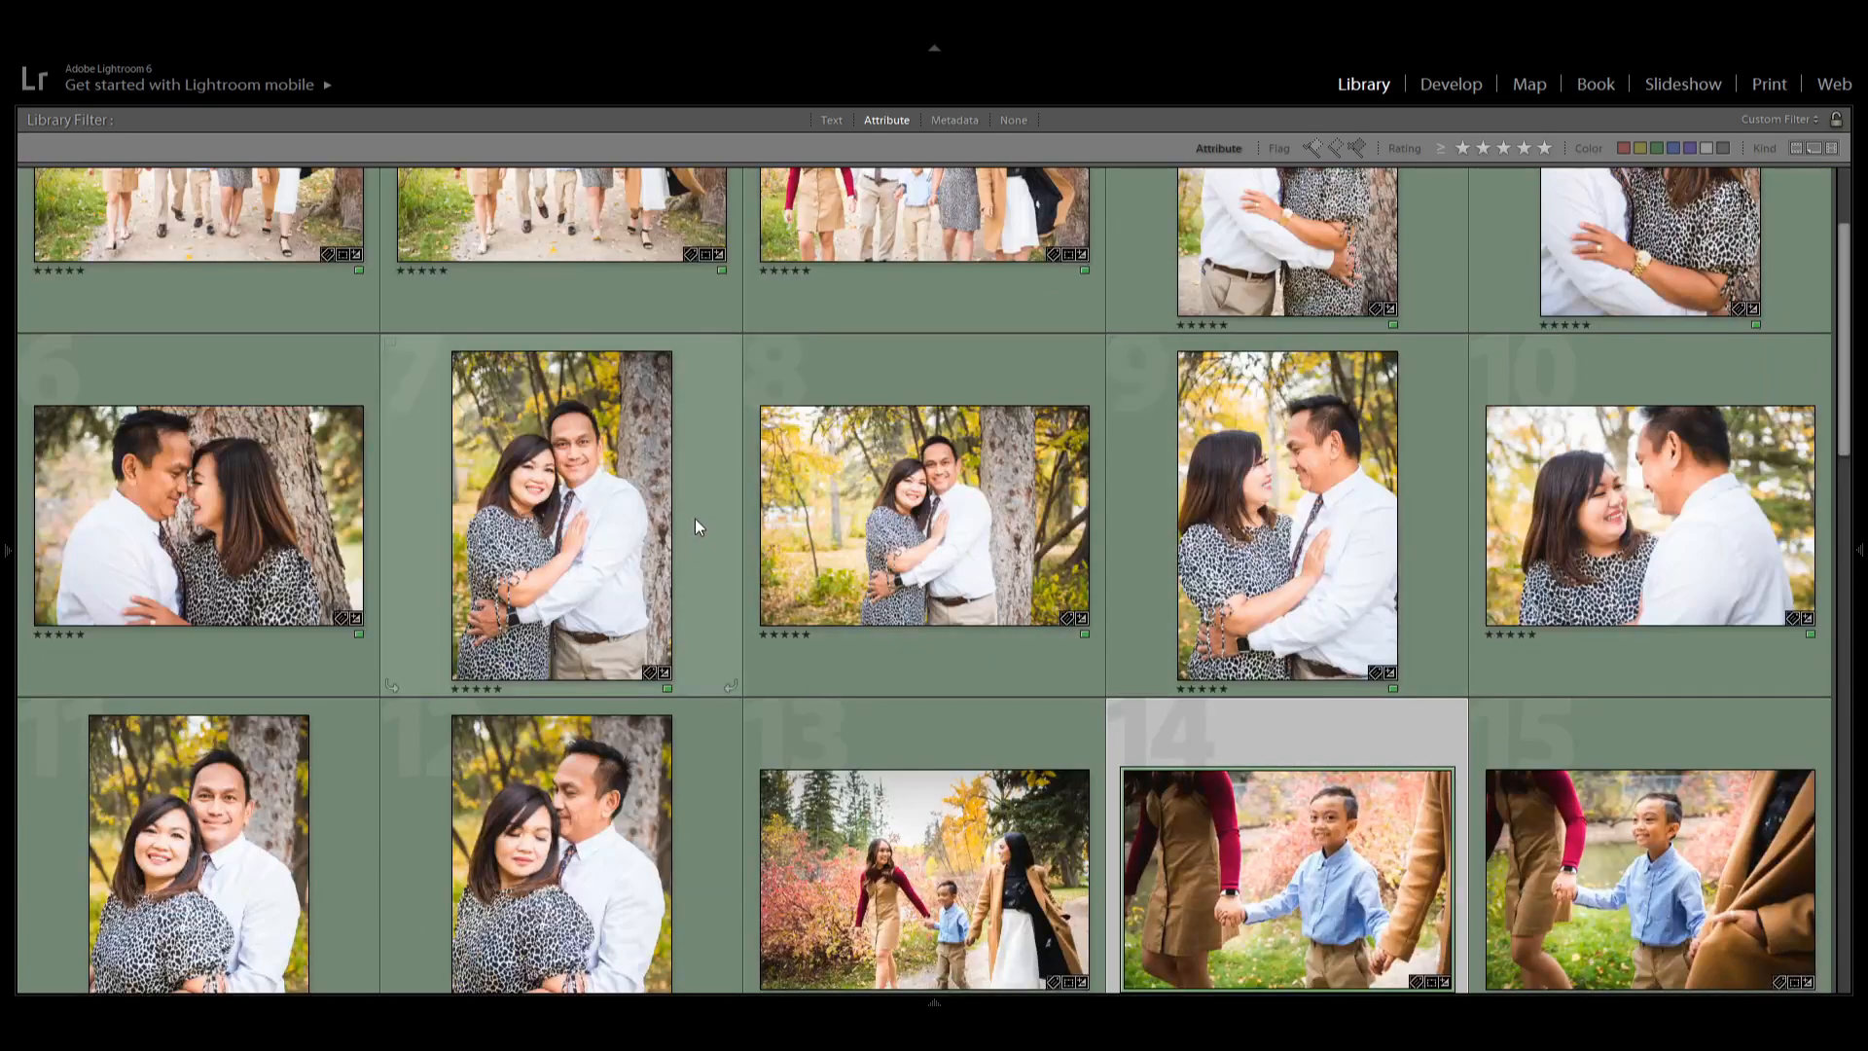
{"action": "scroll", "coordinate": [583, 623], "scroll_direction": "down", "scroll_amount": 2}
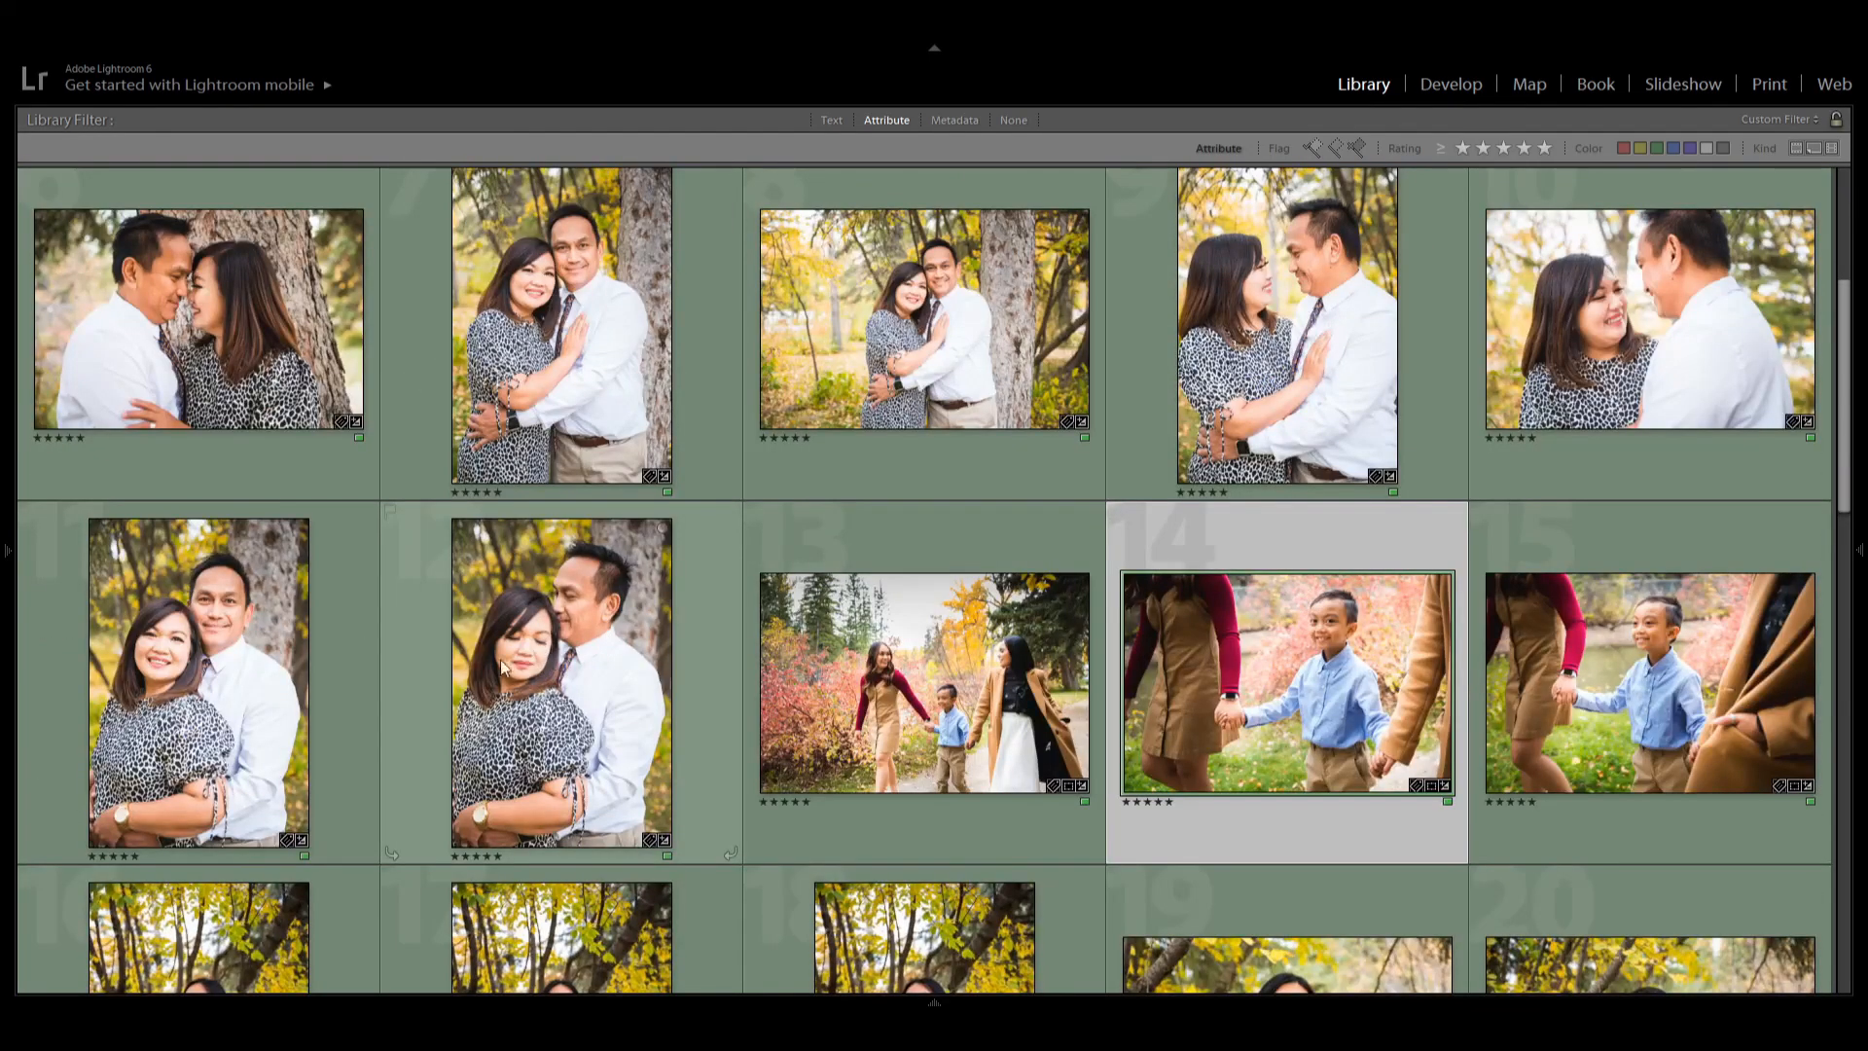
{"action": "left_click", "coordinate": [514, 668]}
{"action": "double_click", "coordinate": [504, 662]}
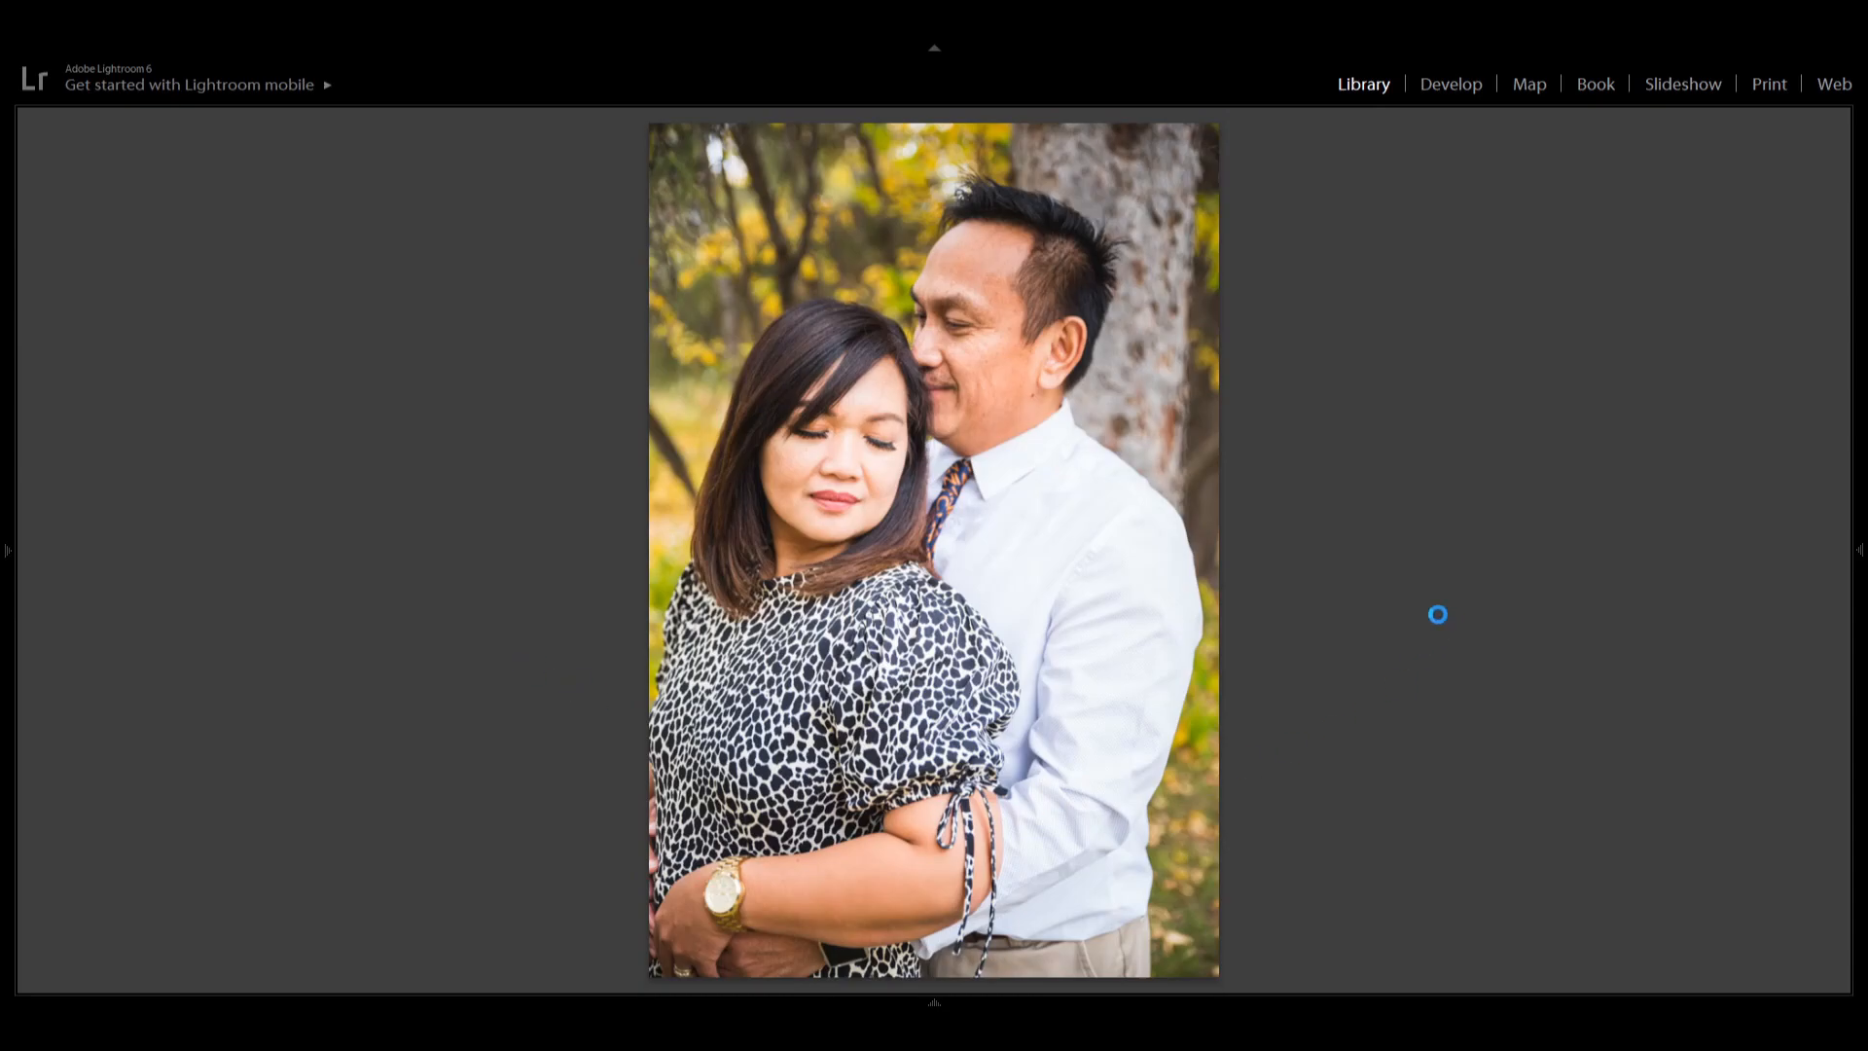
{"action": "key", "text": "d"}
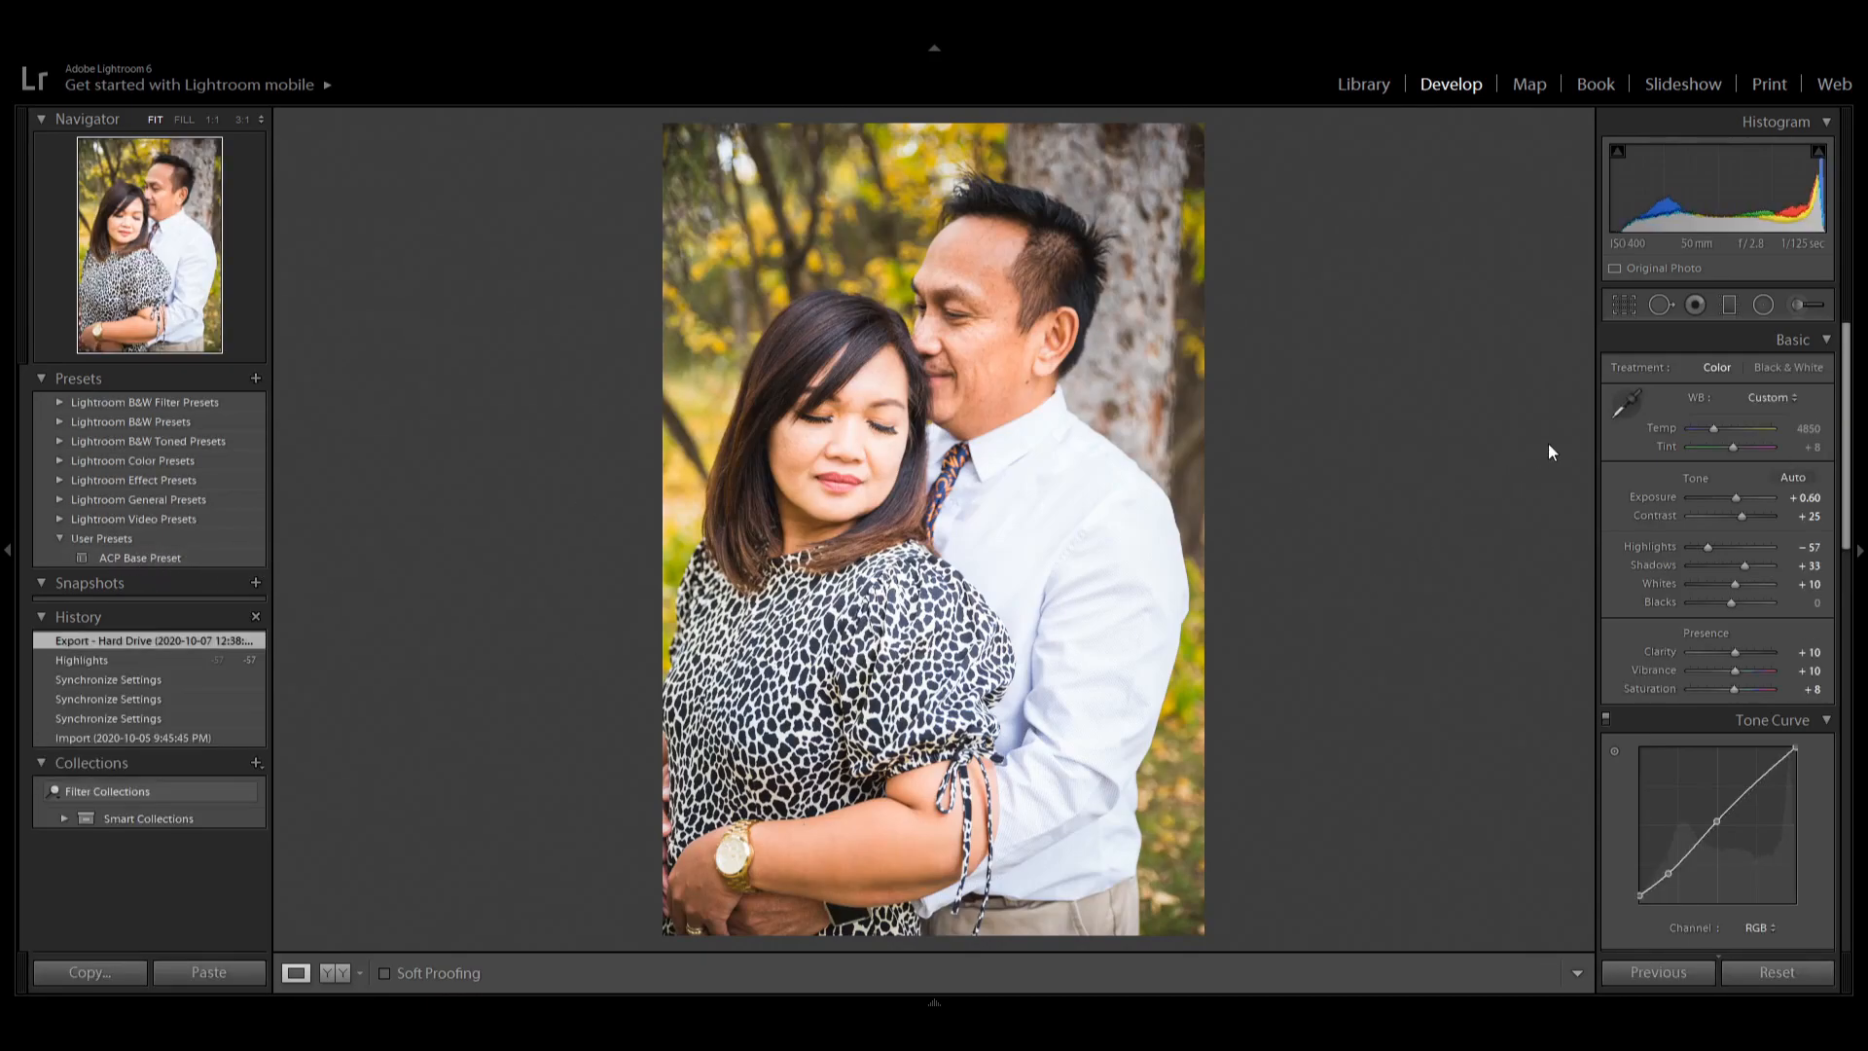
Scroll the editing panels to examine the Detail sharpening and noise reduction settings.
{"action": "left_click_drag", "start_coordinate": [1846, 394], "coordinate": [1827, 725]}
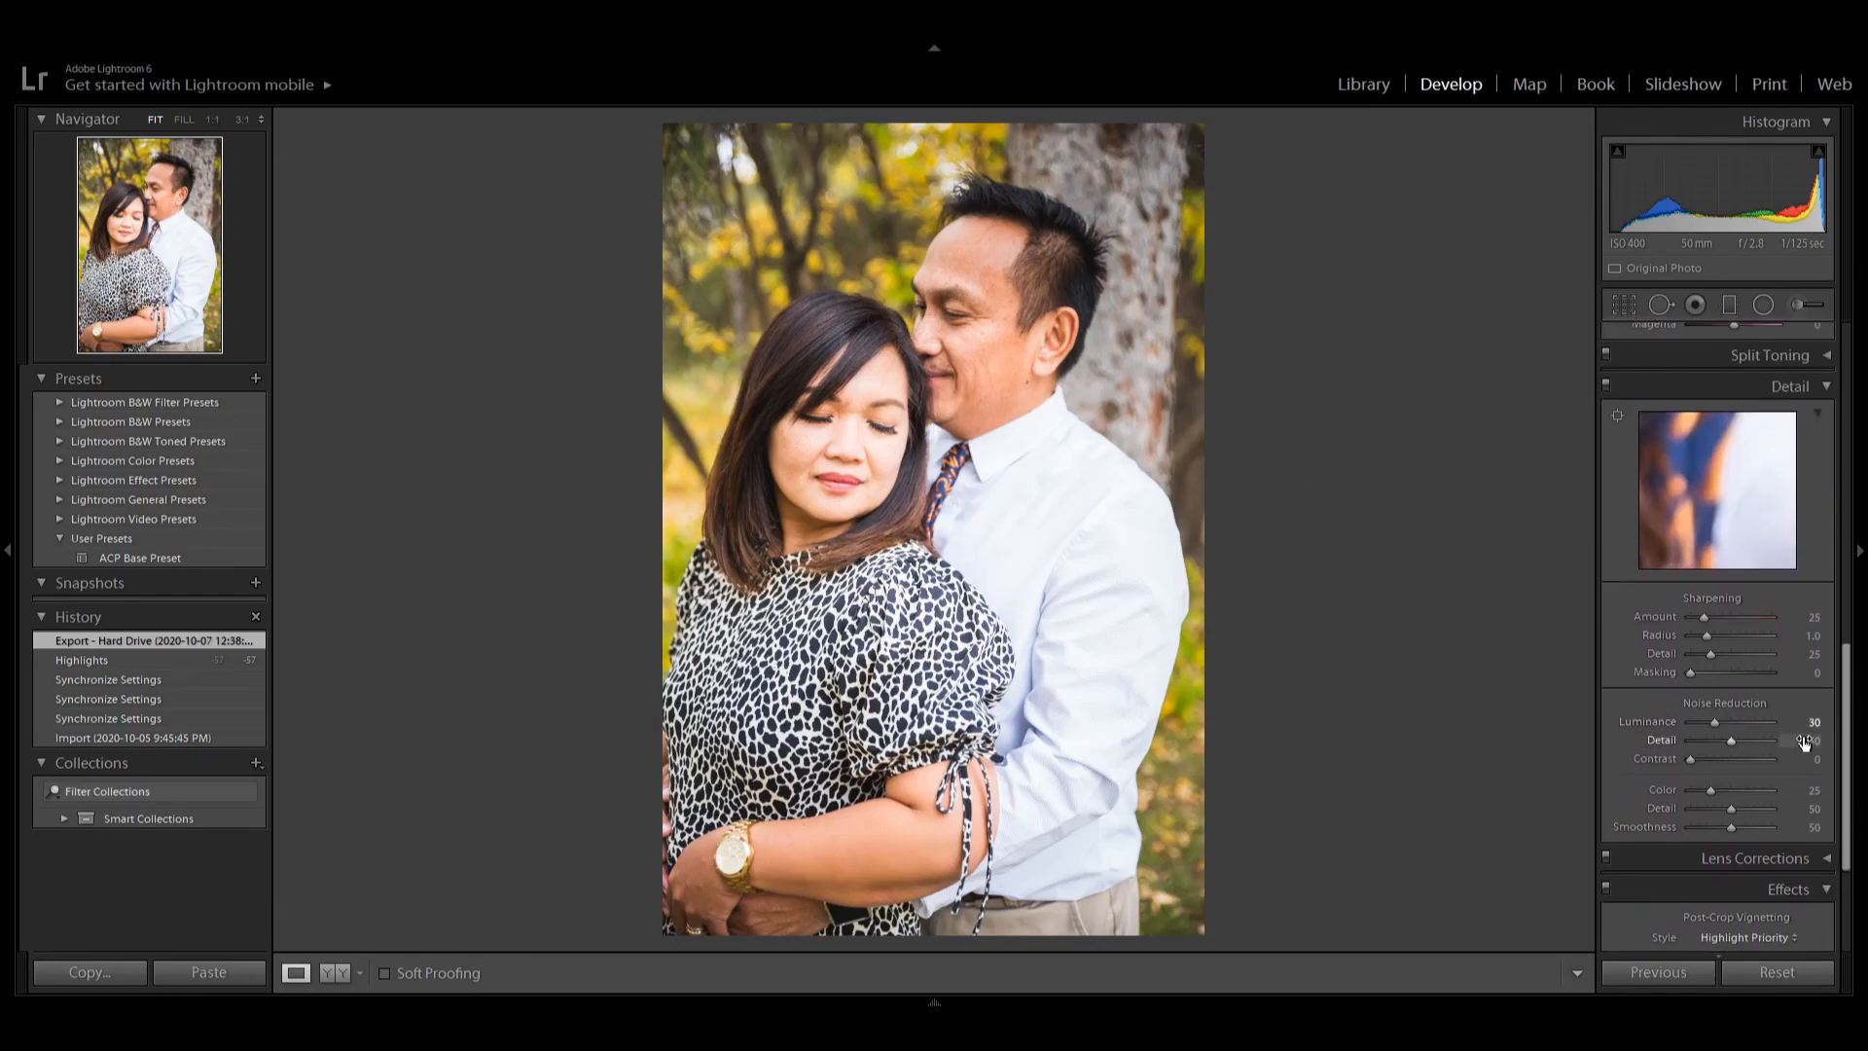
{"action": "left_click", "coordinate": [1812, 725]}
{"action": "scroll", "coordinate": [1618, 710], "scroll_direction": "up", "scroll_amount": 8}
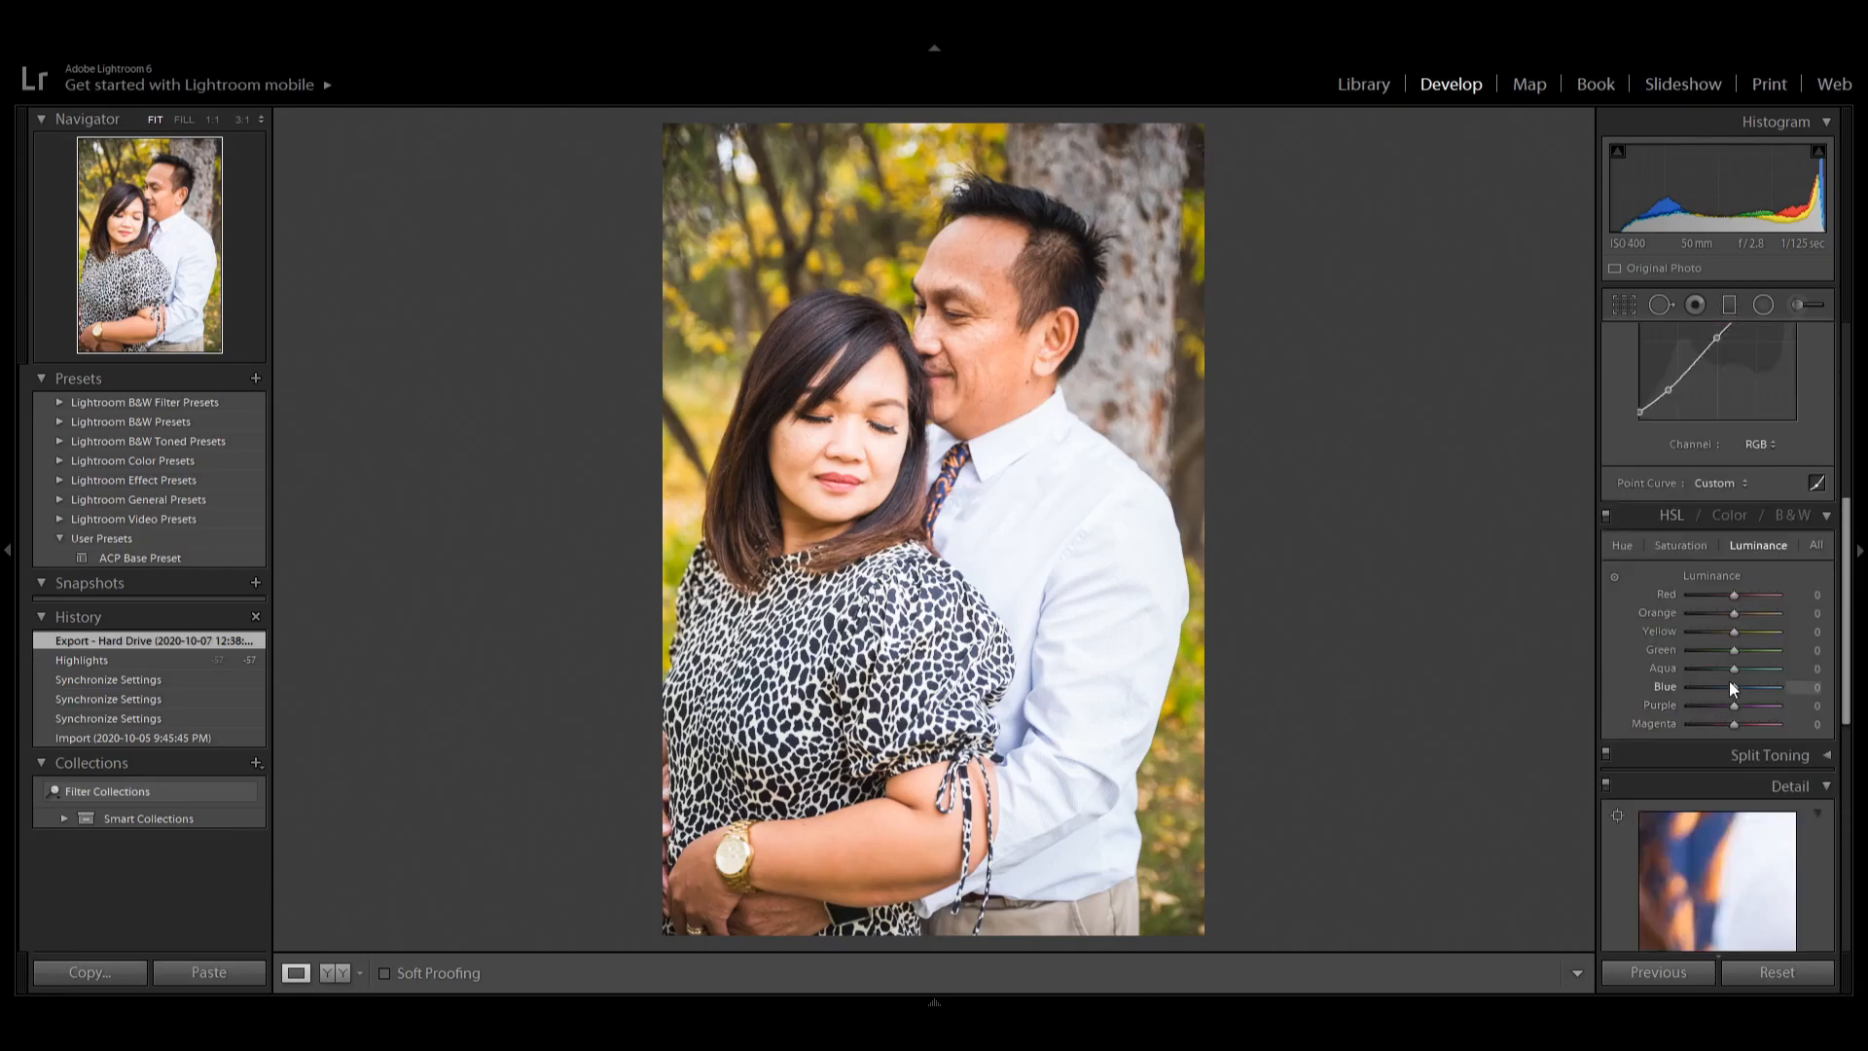
Inspect the Contrast and Clarity value fields in the Basic panel for the couple portrait.
{"action": "scroll", "coordinate": [1813, 580], "scroll_direction": "up", "scroll_amount": 10}
{"action": "left_click", "coordinate": [1806, 517]}
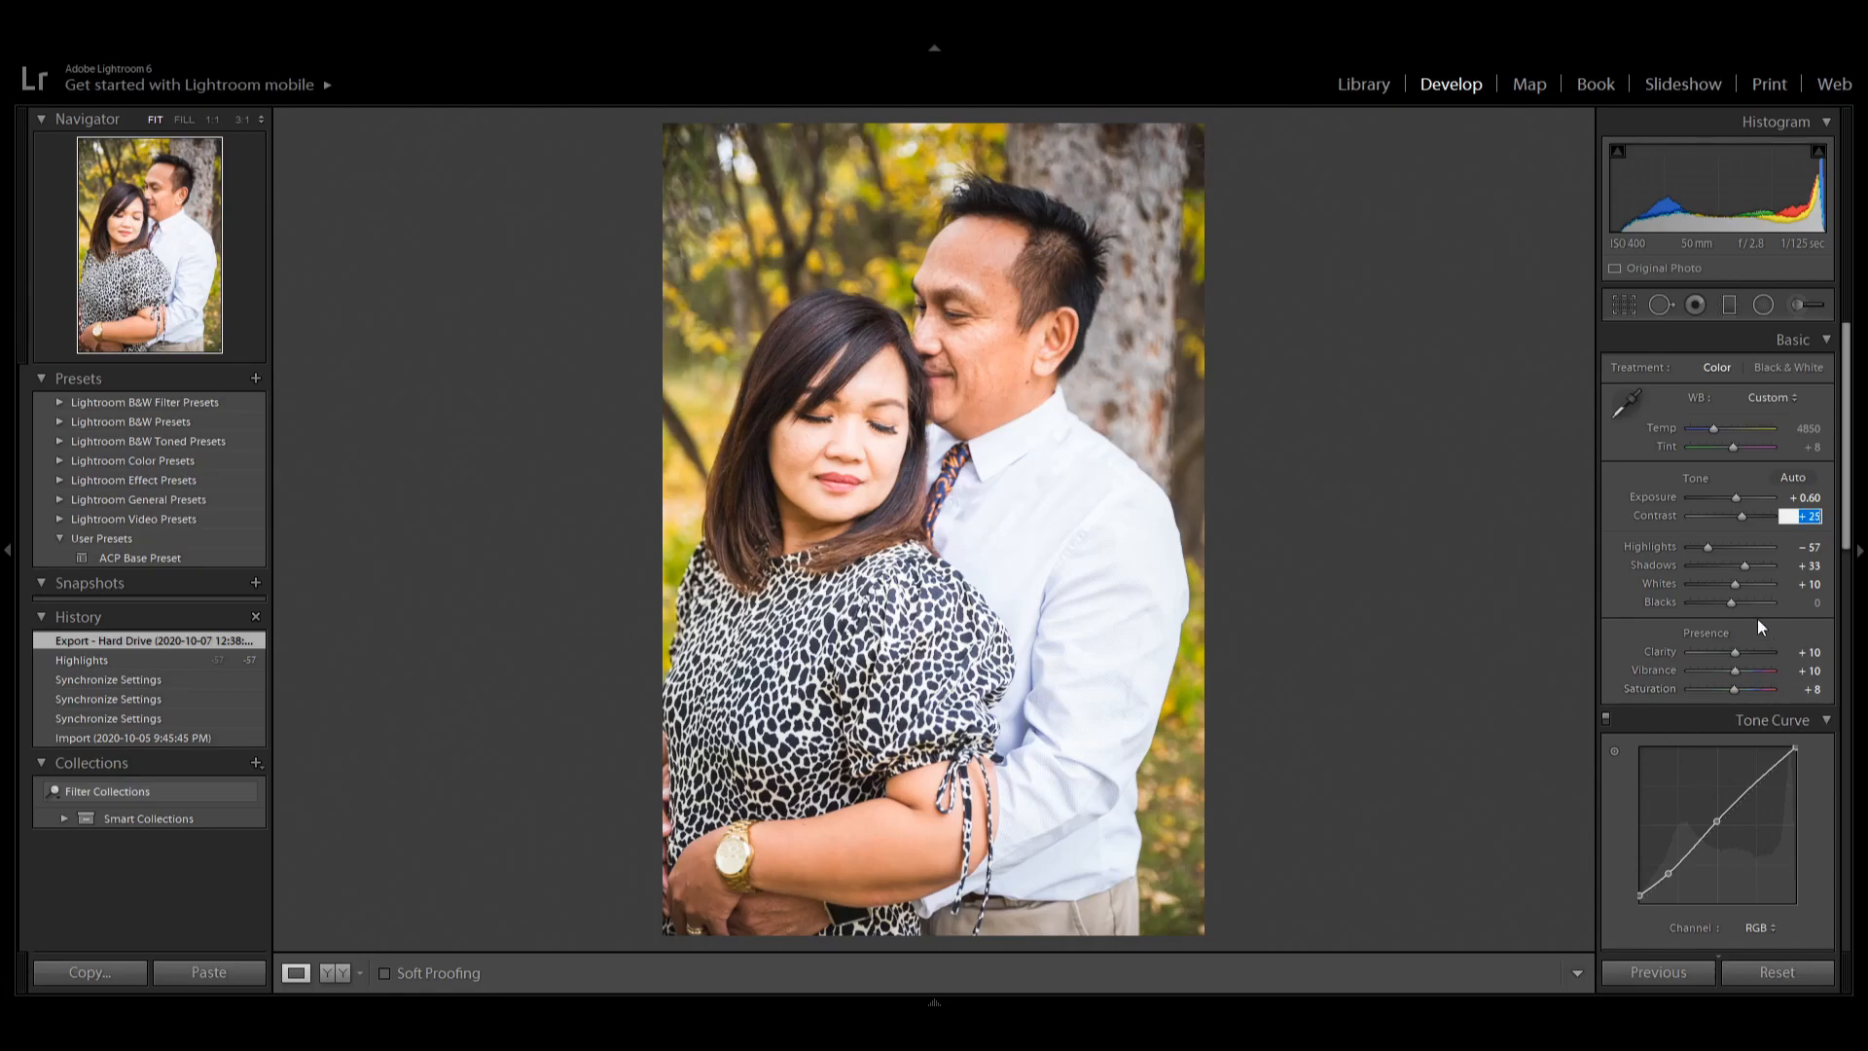
{"action": "left_click", "coordinate": [1810, 651]}
{"action": "key", "text": "Tab"}
{"action": "key", "text": "Tab"}
{"action": "left_click", "coordinate": [1616, 637]}
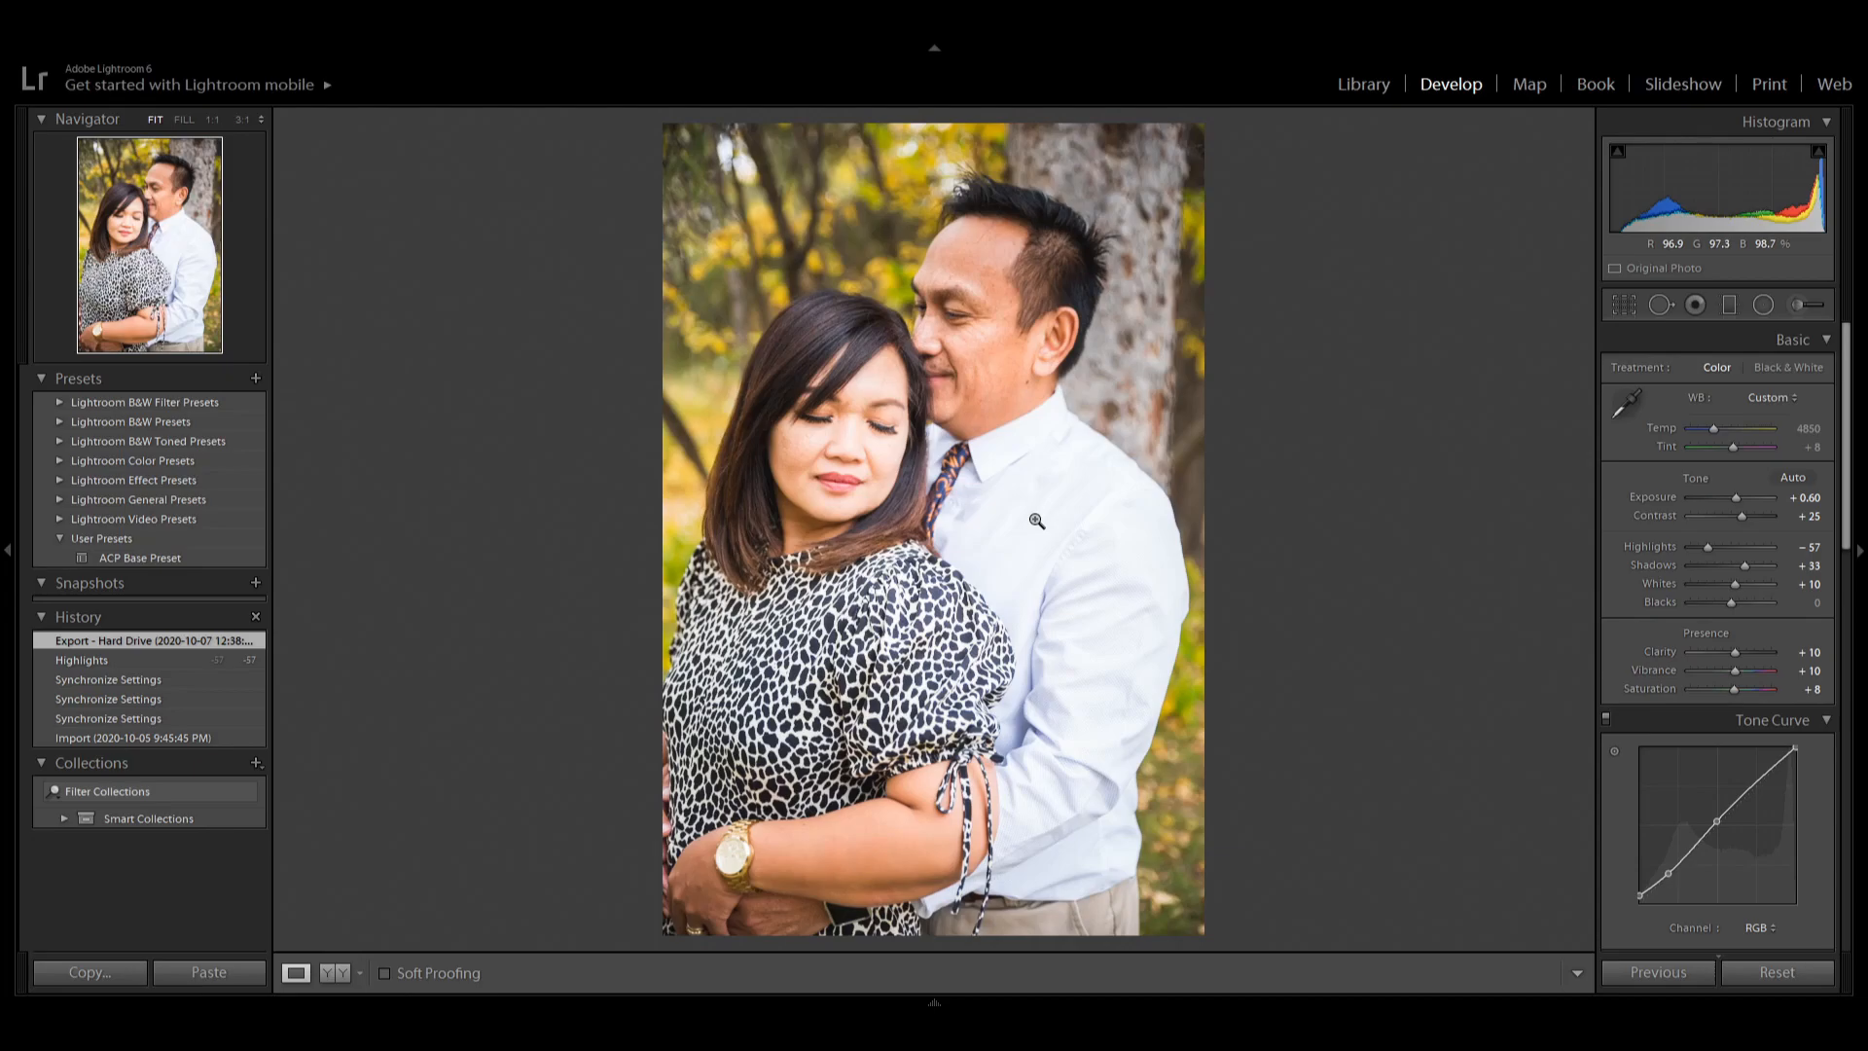
Open the five-star portrait of the woman in the tan coat under the yellow tree in the Develop module.
{"action": "key", "text": "g"}
{"action": "scroll", "coordinate": [1273, 704], "scroll_direction": "down", "scroll_amount": 3}
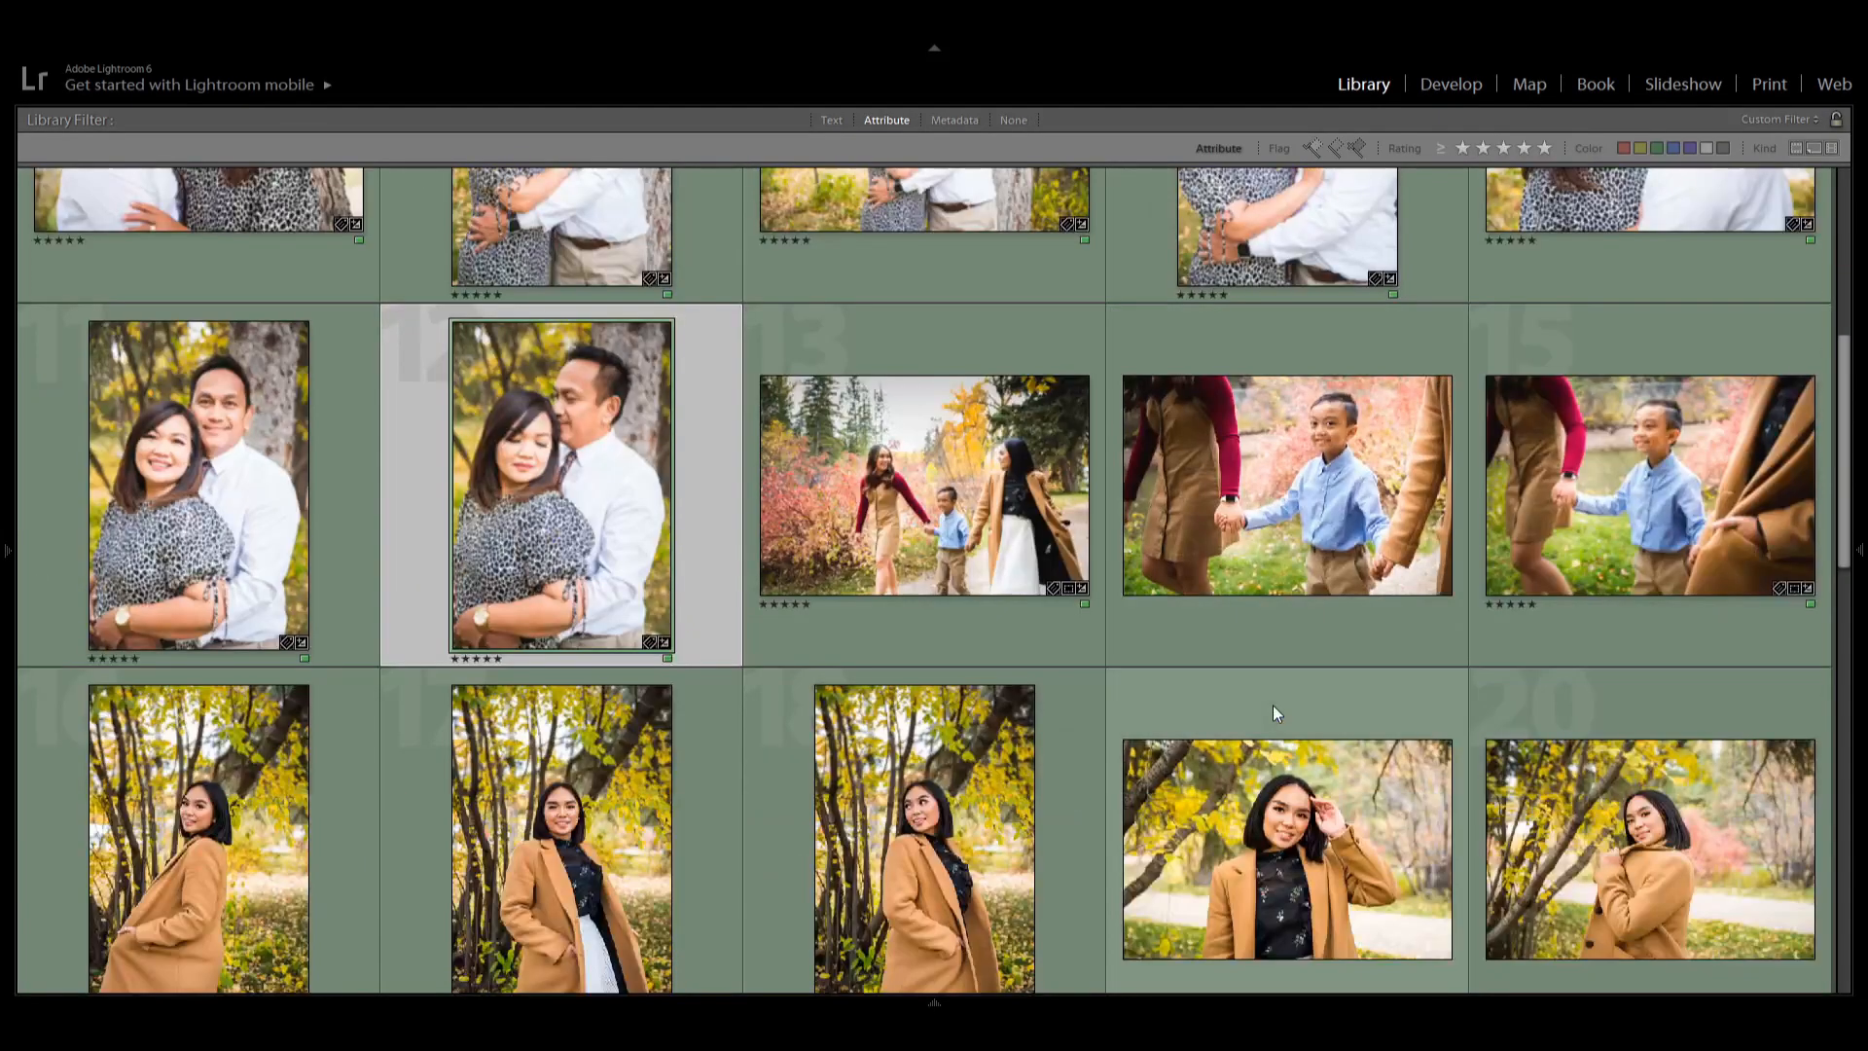
{"action": "scroll", "coordinate": [1272, 704], "scroll_direction": "down", "scroll_amount": 2}
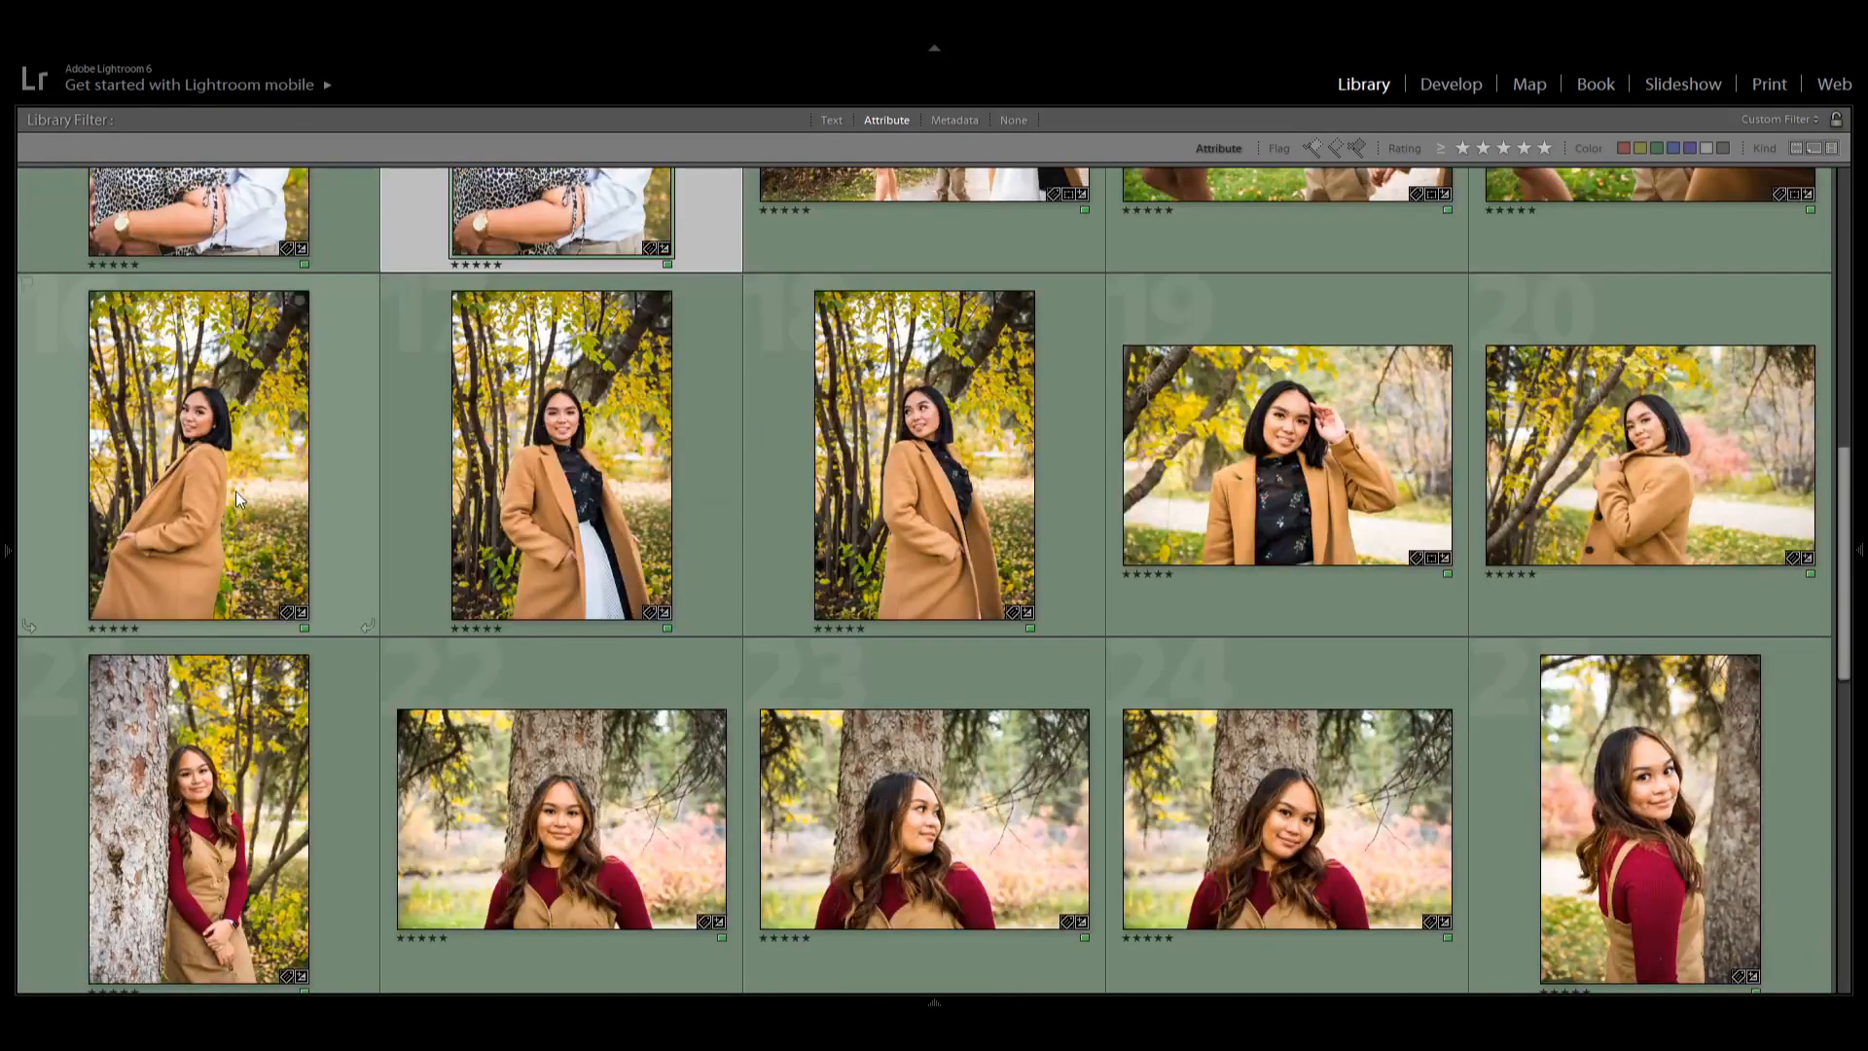
{"action": "left_click", "coordinate": [914, 459]}
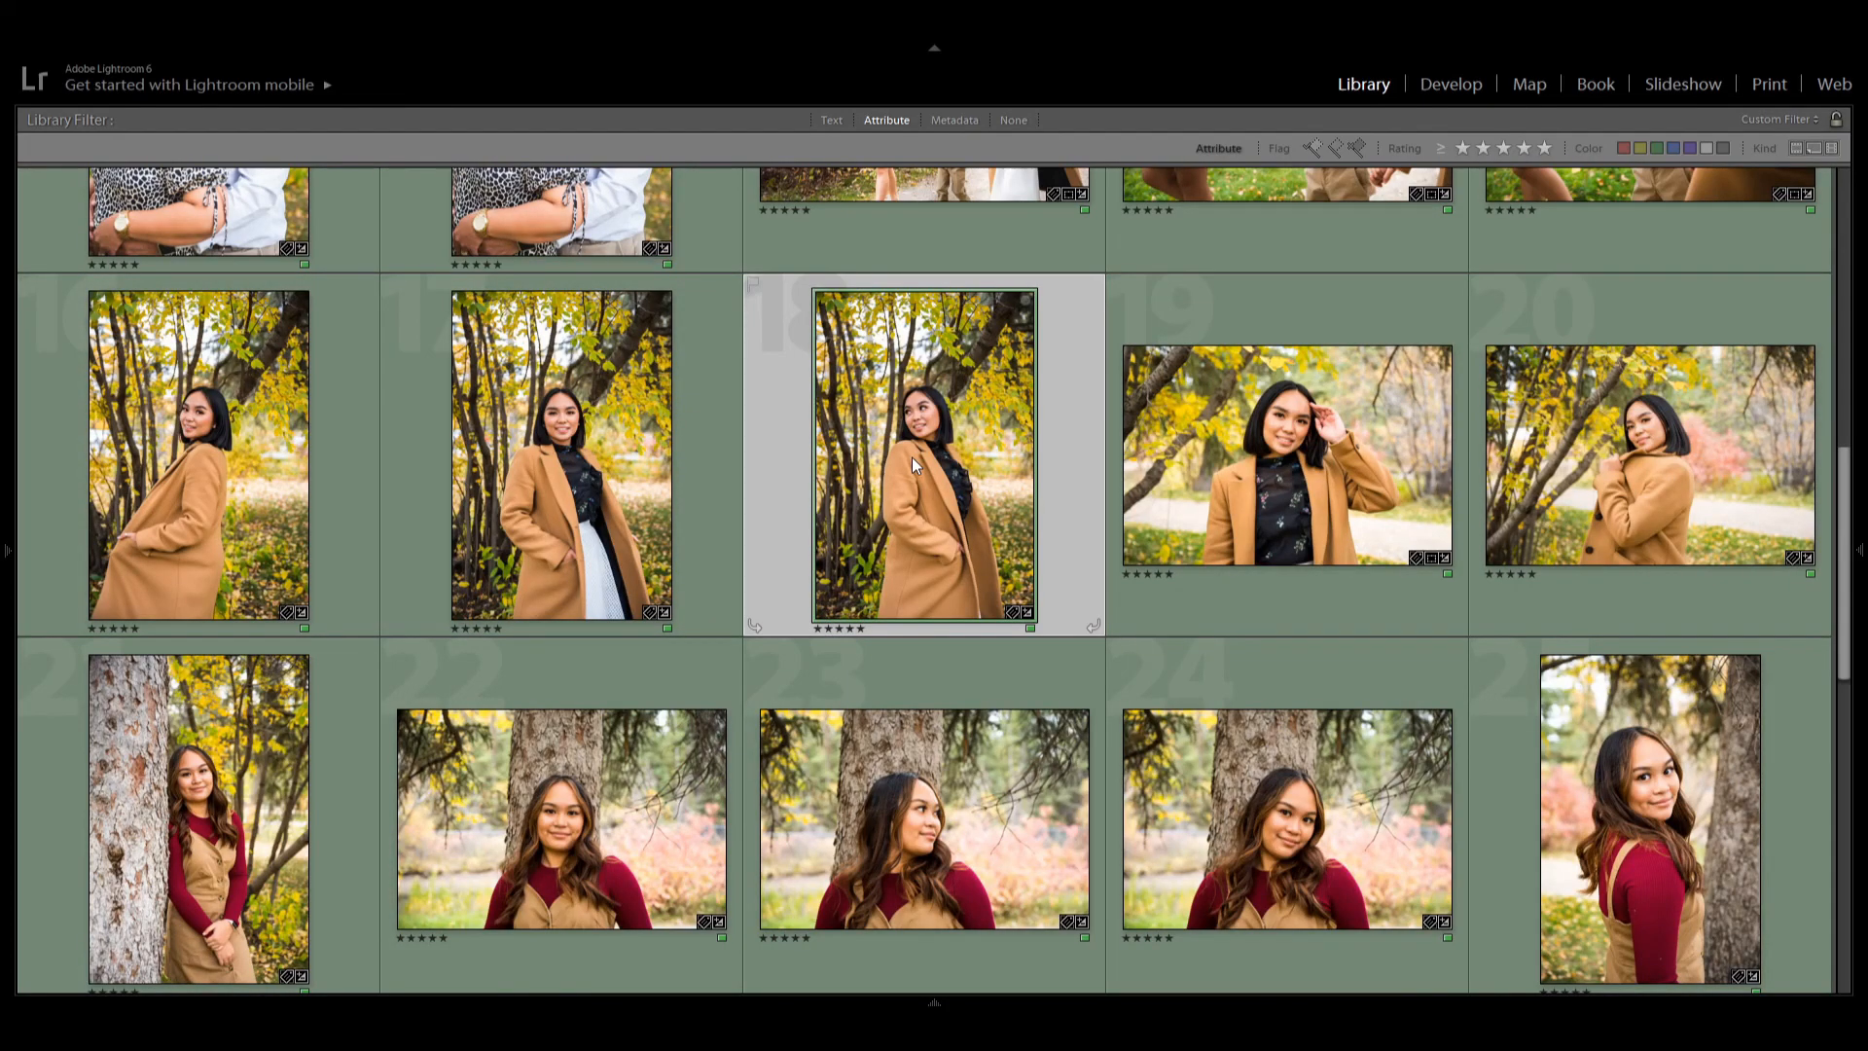
{"action": "double_click", "coordinate": [912, 457]}
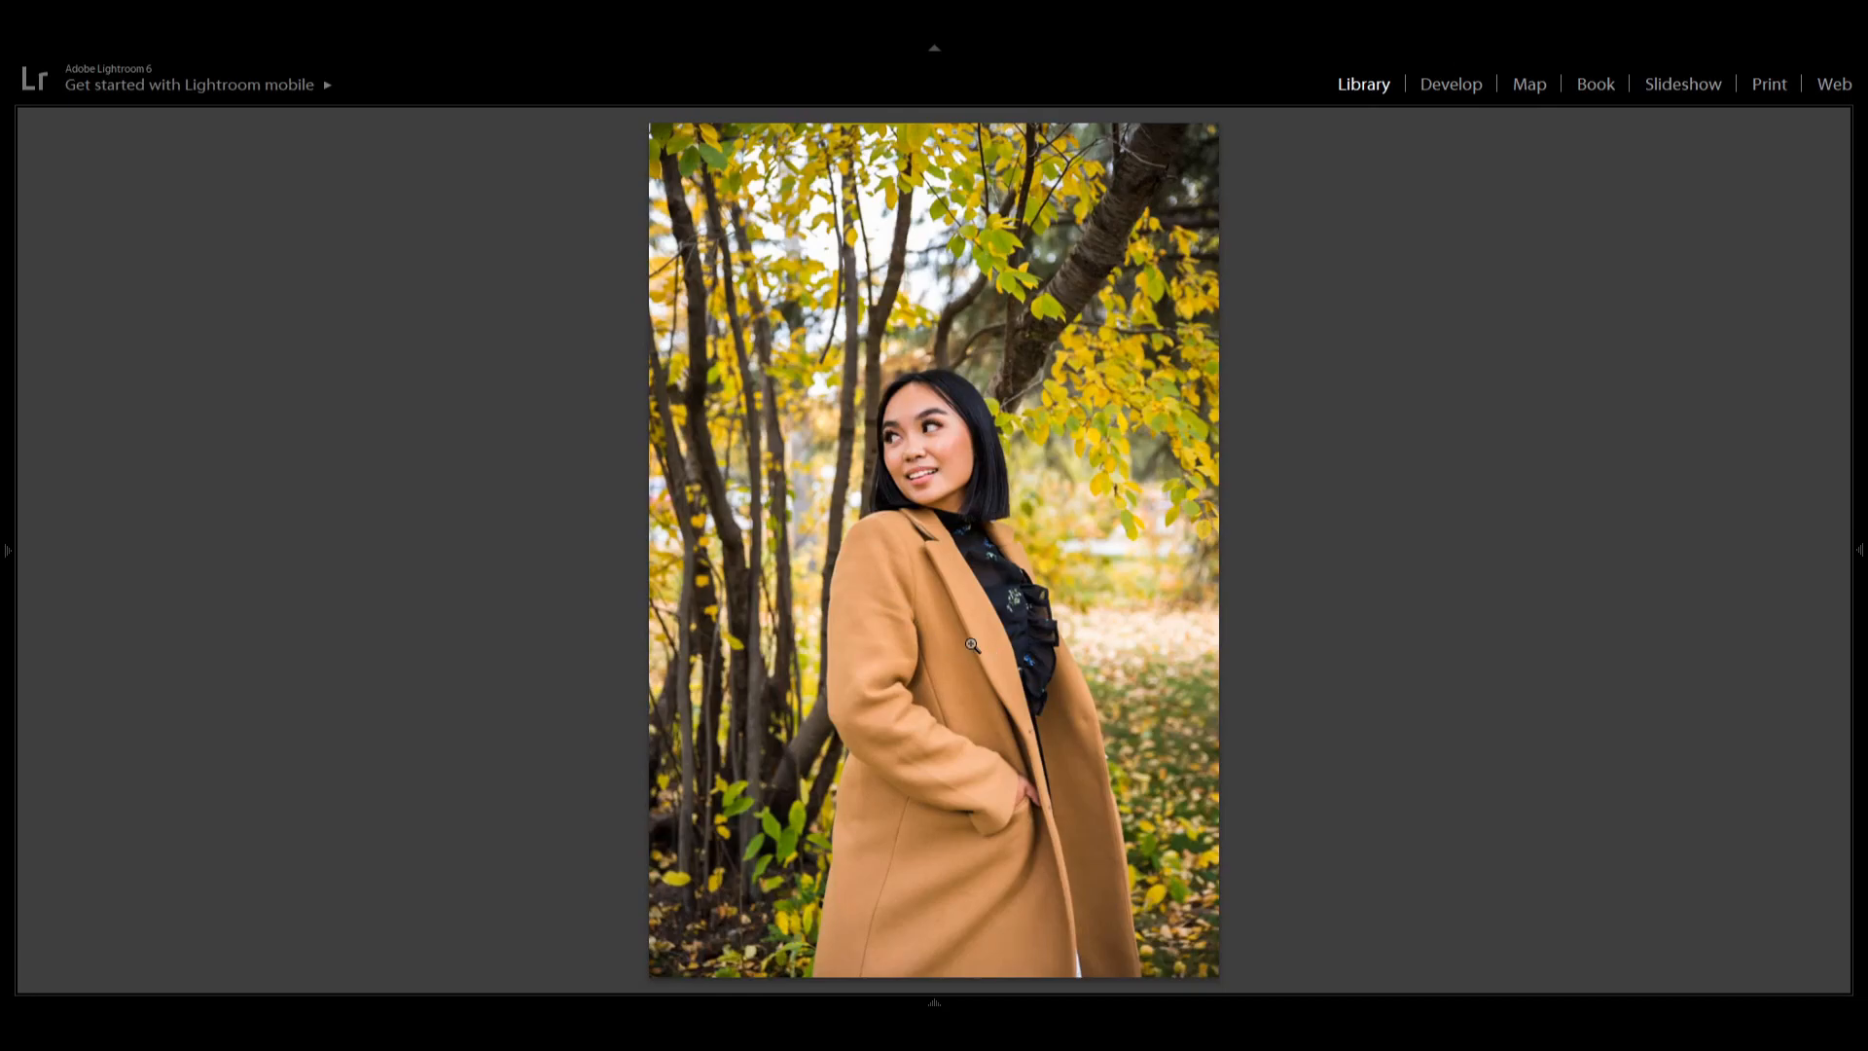
{"action": "key", "text": "d"}
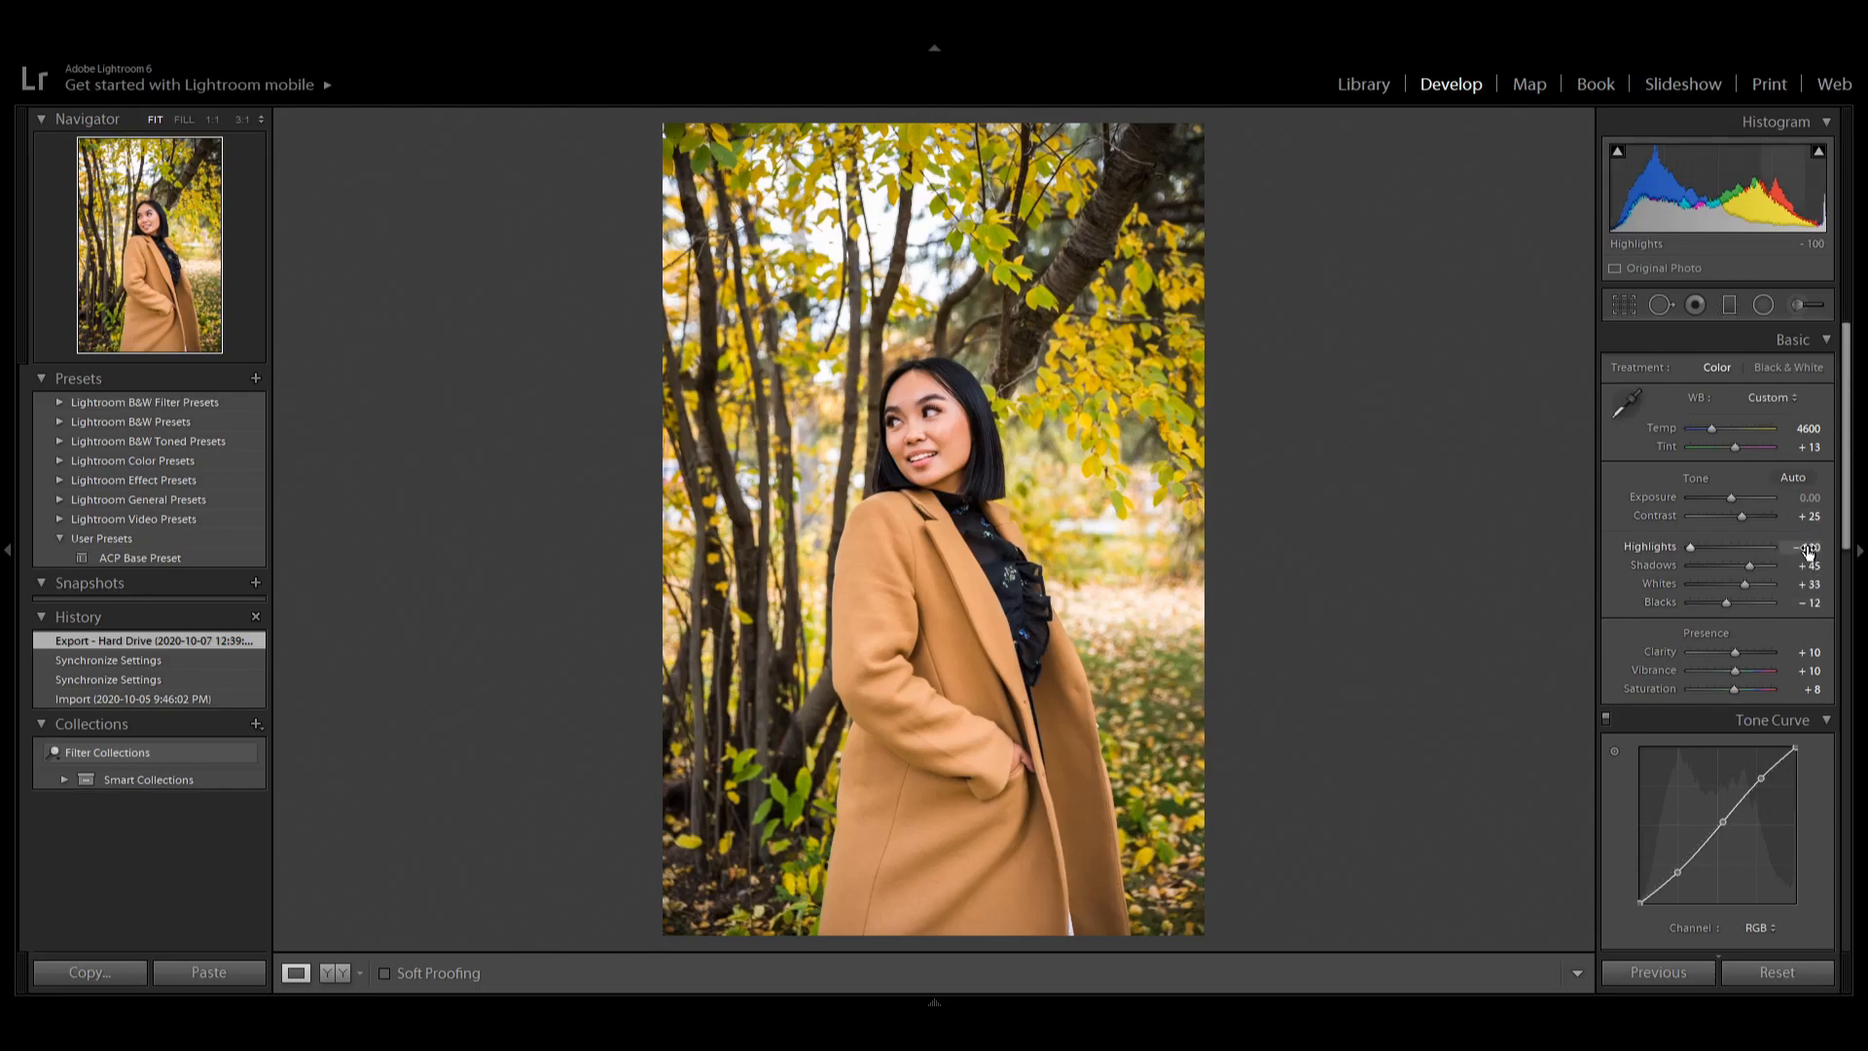
Scroll through the Tone Curve, HSL, Detail and Effects panels to examine this portrait's settings.
{"action": "left_click_drag", "start_coordinate": [1844, 496], "coordinate": [1843, 498]}
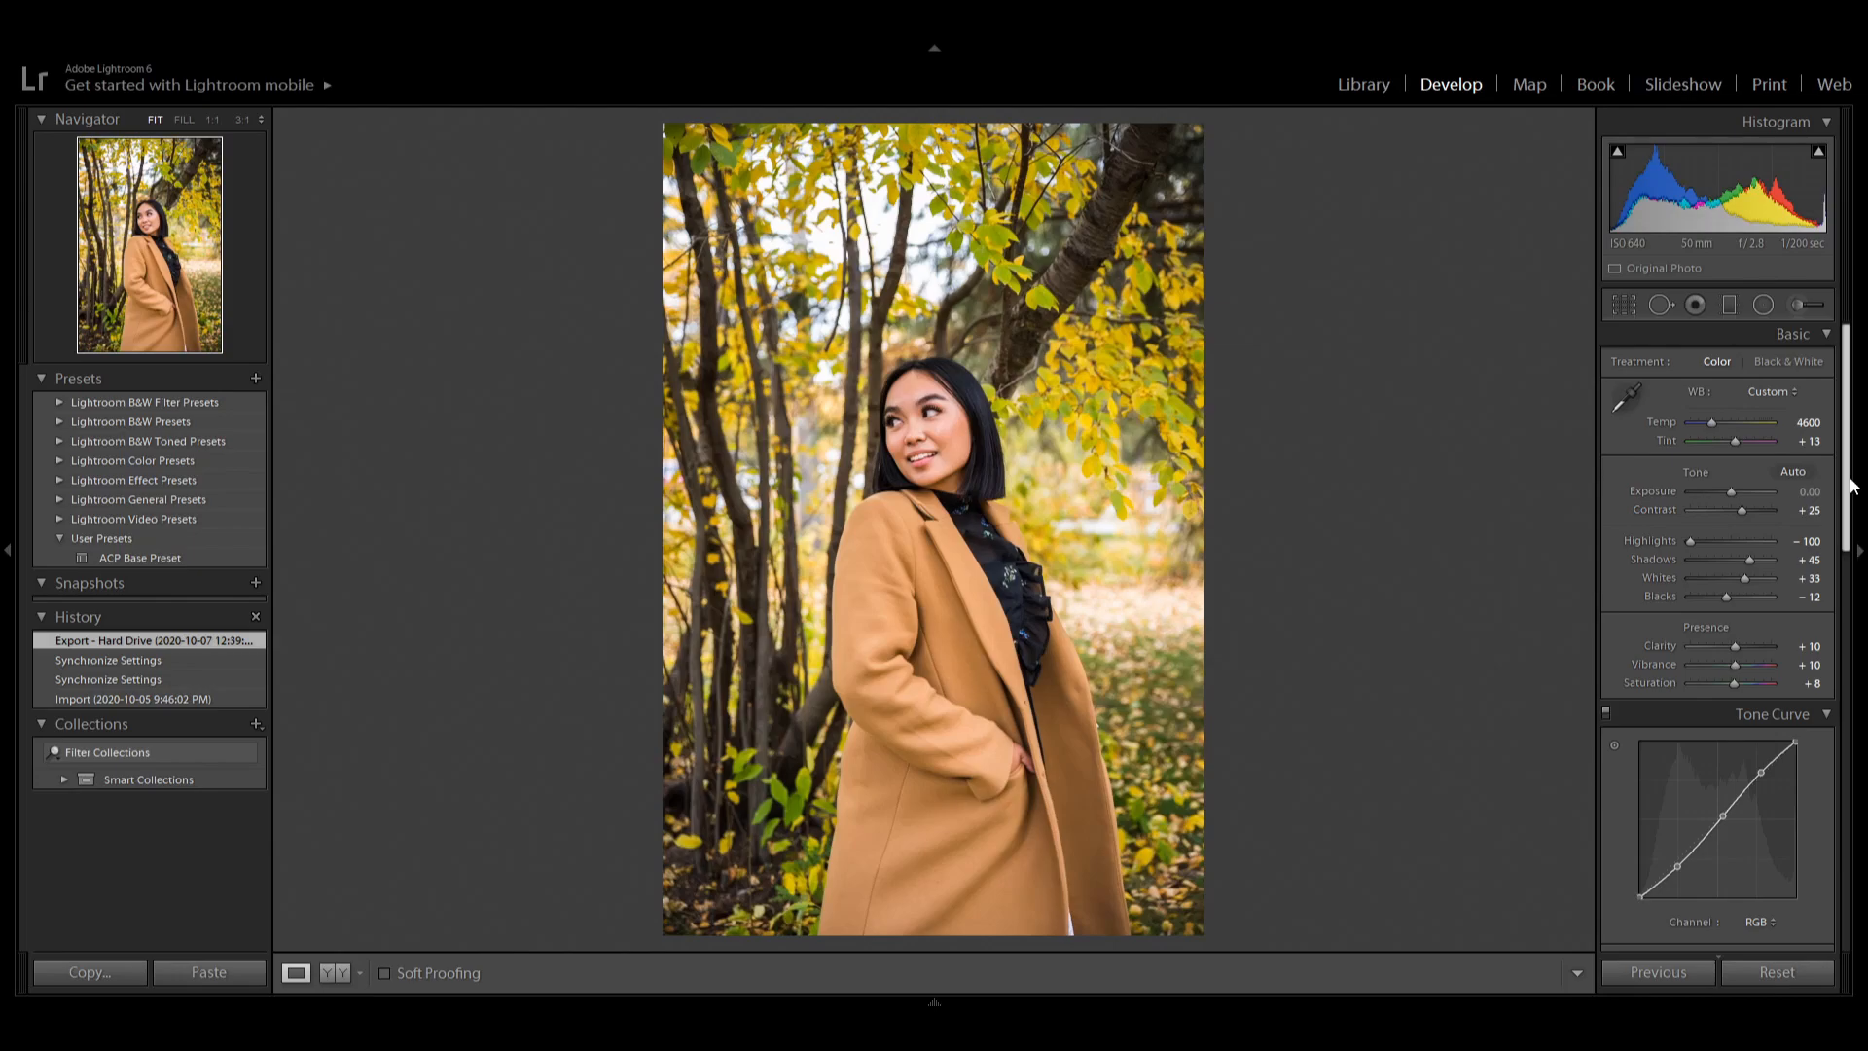
{"action": "scroll", "coordinate": [1847, 491], "scroll_direction": "down", "scroll_amount": 2}
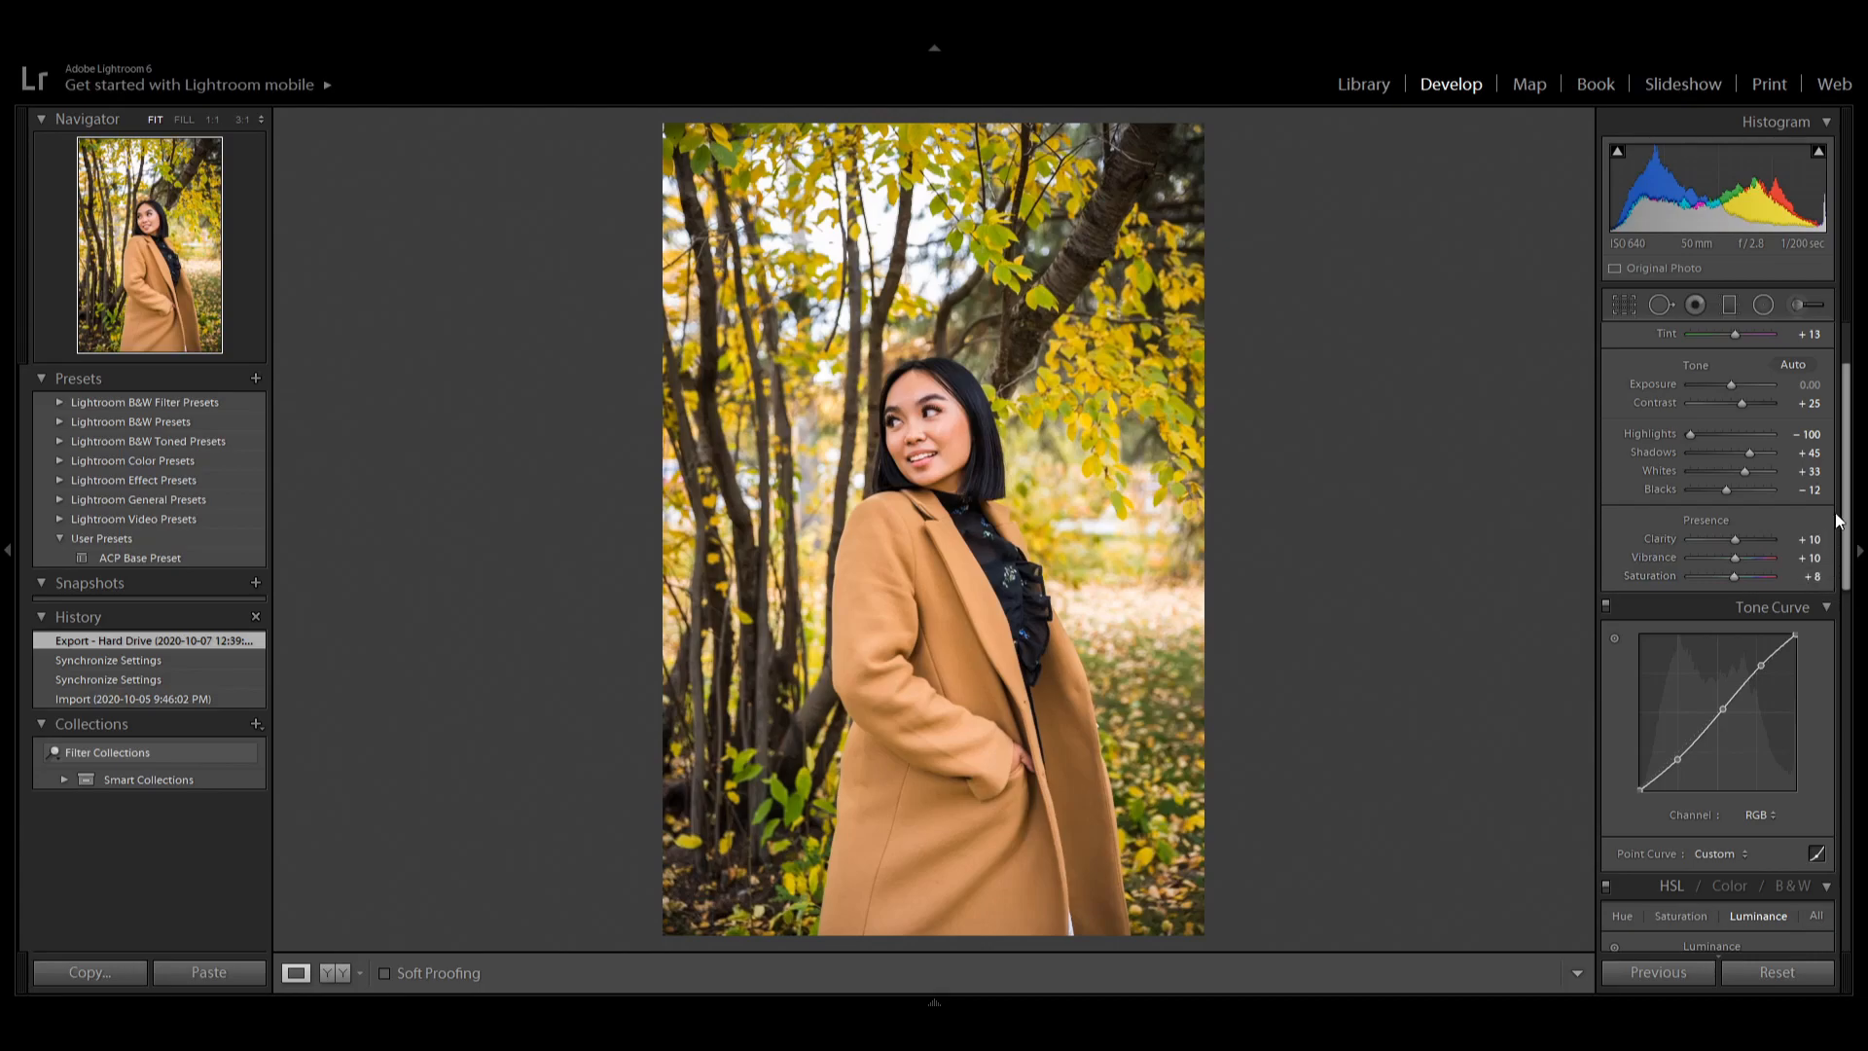
{"action": "scroll", "coordinate": [1730, 470], "scroll_direction": "down", "scroll_amount": 4}
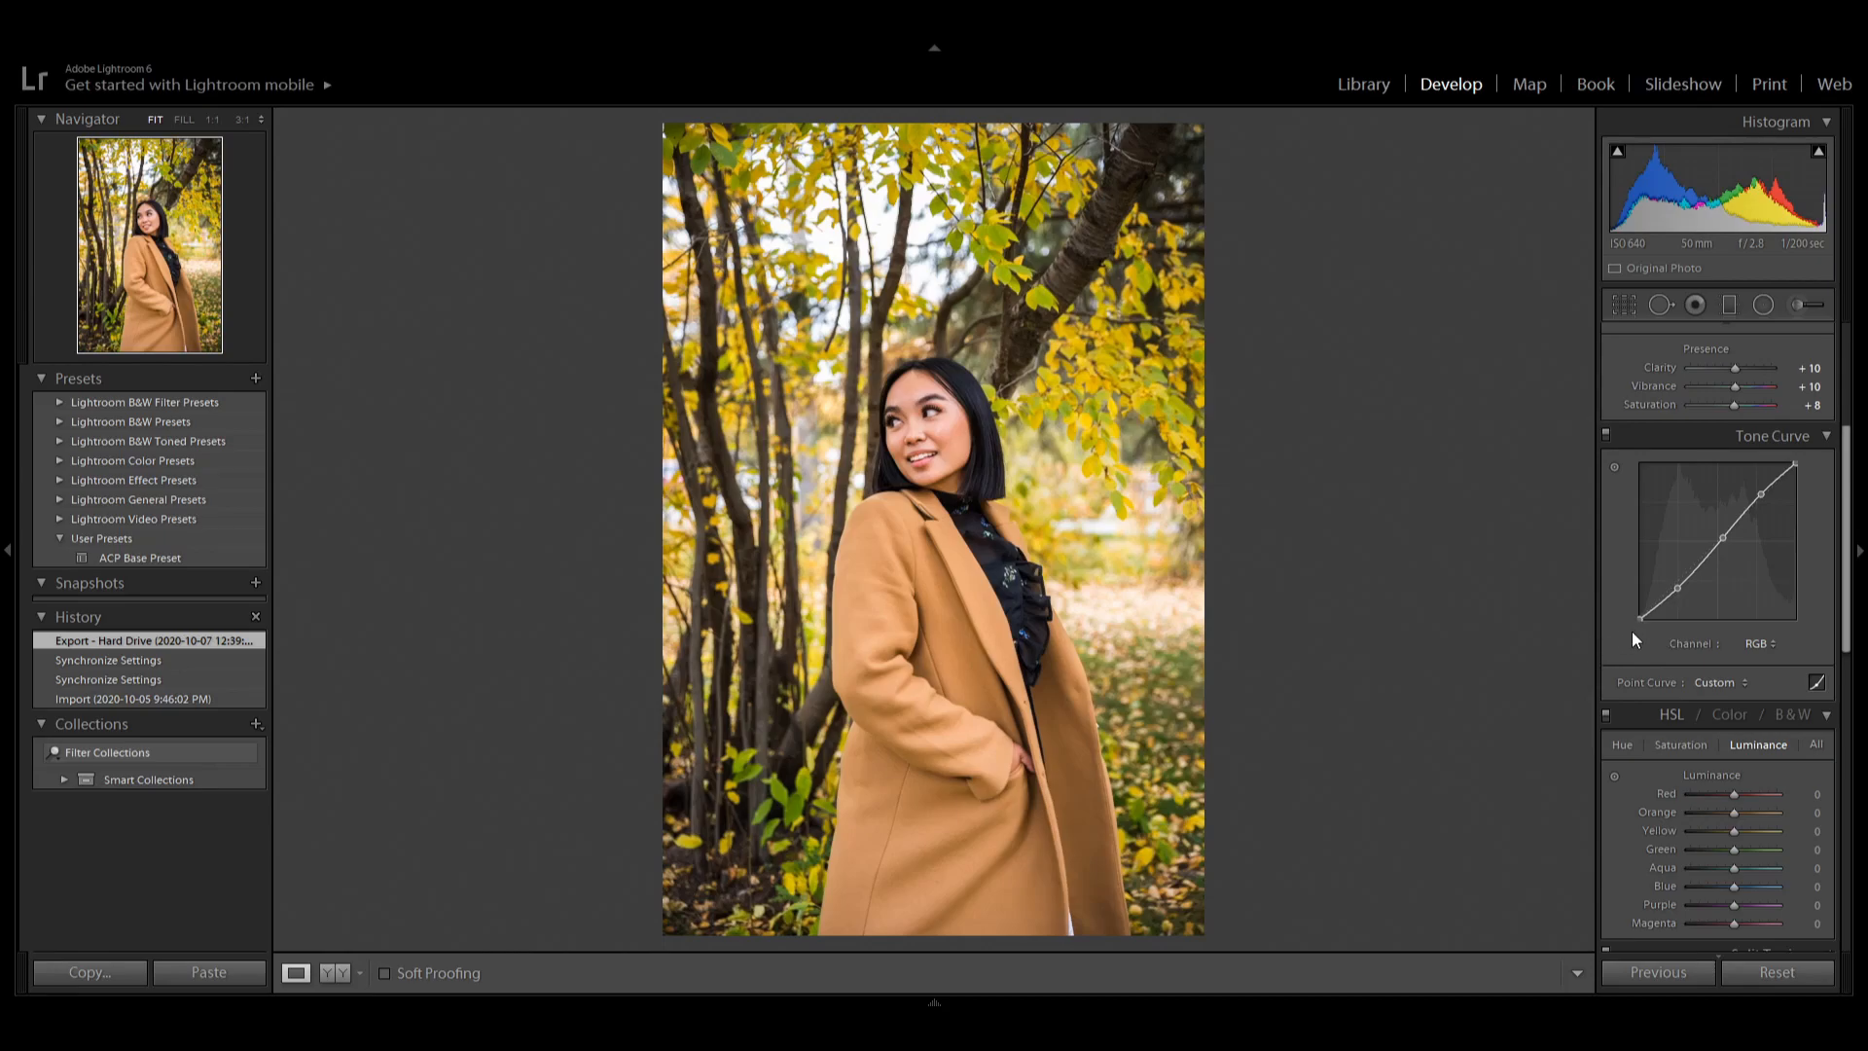
{"action": "scroll", "coordinate": [1847, 547], "scroll_direction": "down", "scroll_amount": 6}
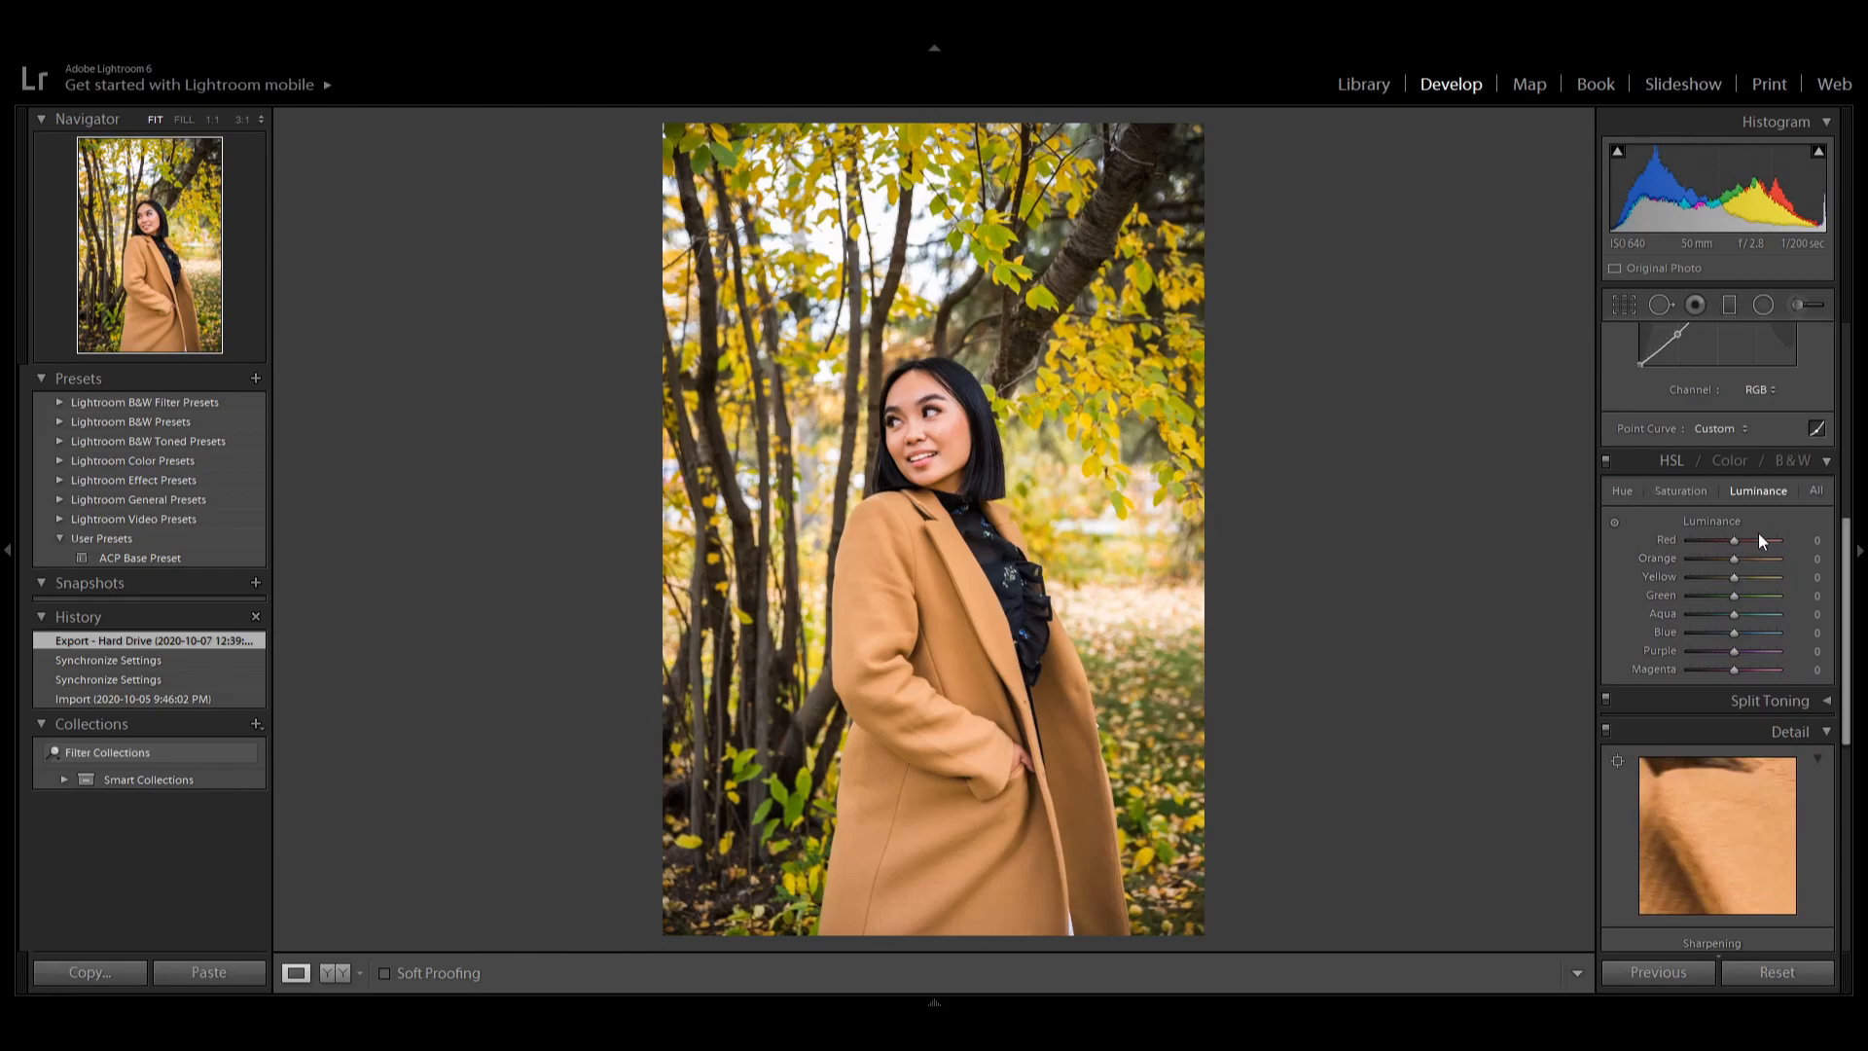
{"action": "left_click", "coordinate": [1686, 491]}
{"action": "left_click", "coordinate": [1619, 491]}
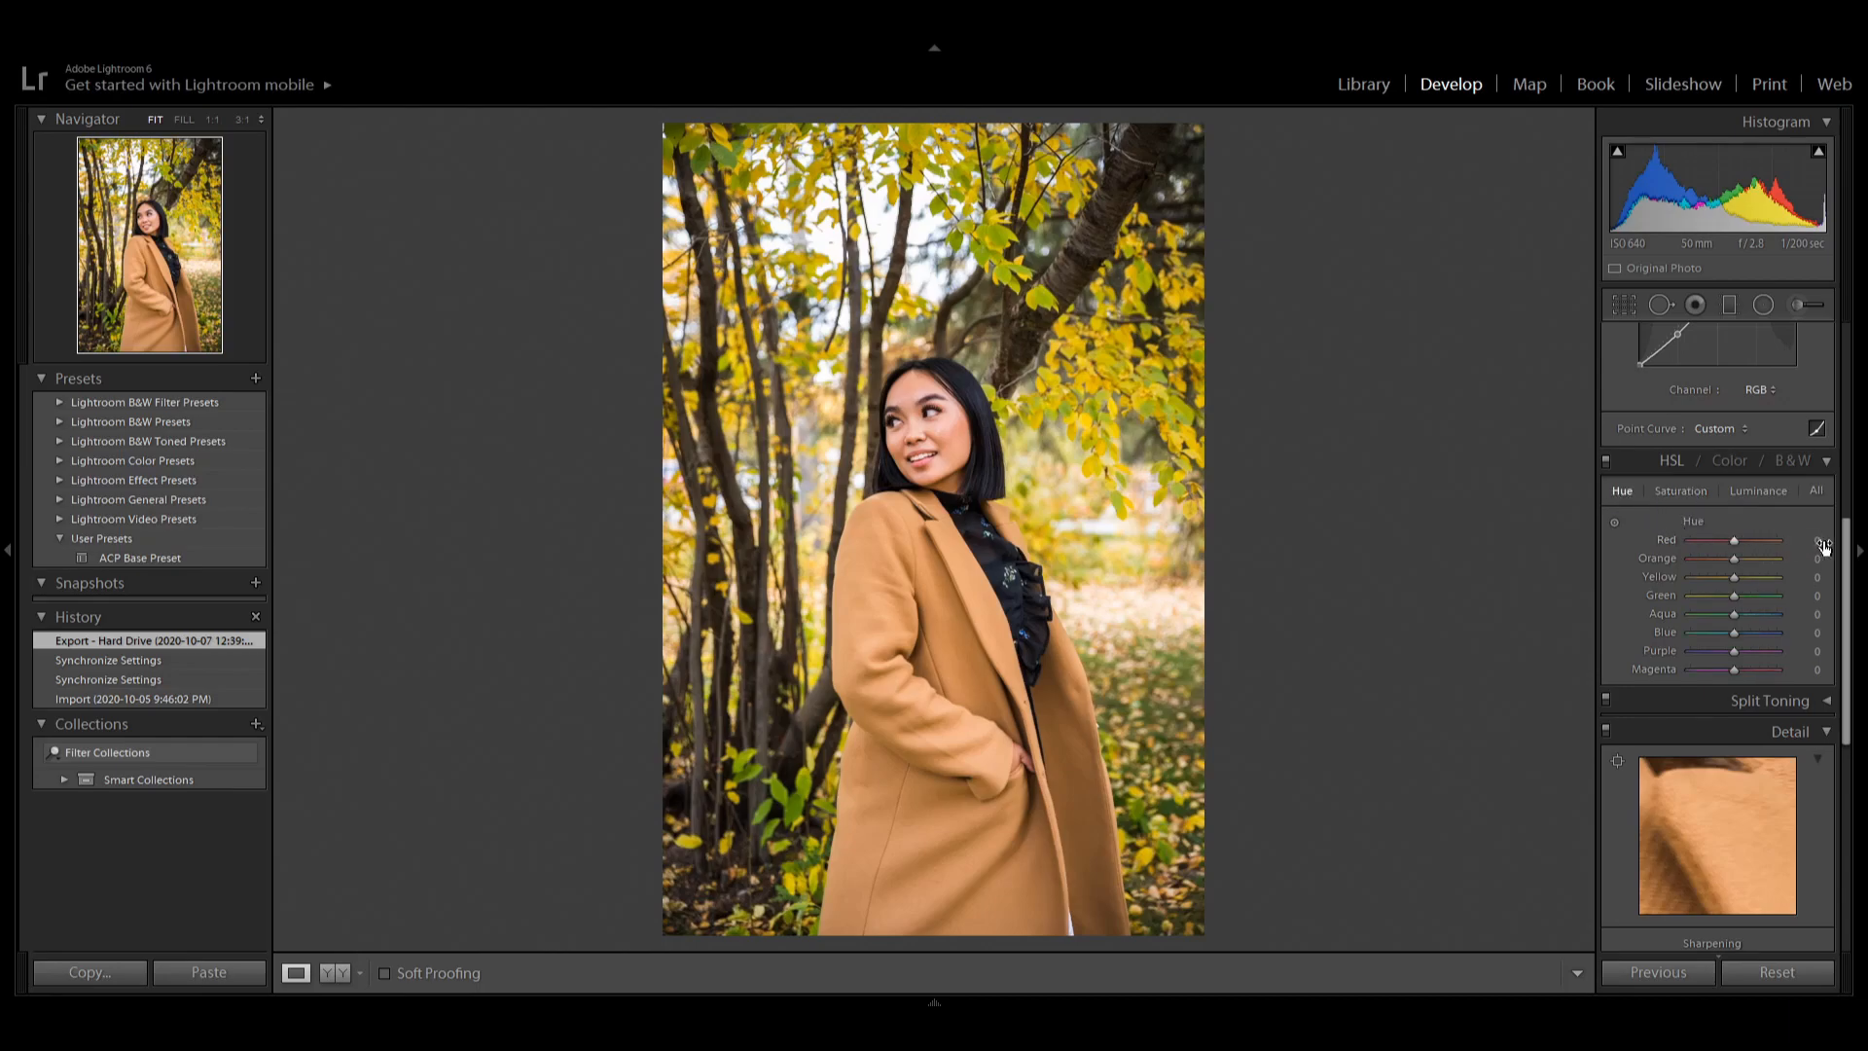
{"action": "scroll", "coordinate": [1845, 566], "scroll_direction": "down", "scroll_amount": 2}
{"action": "left_click_drag", "start_coordinate": [1842, 559], "coordinate": [1832, 713]}
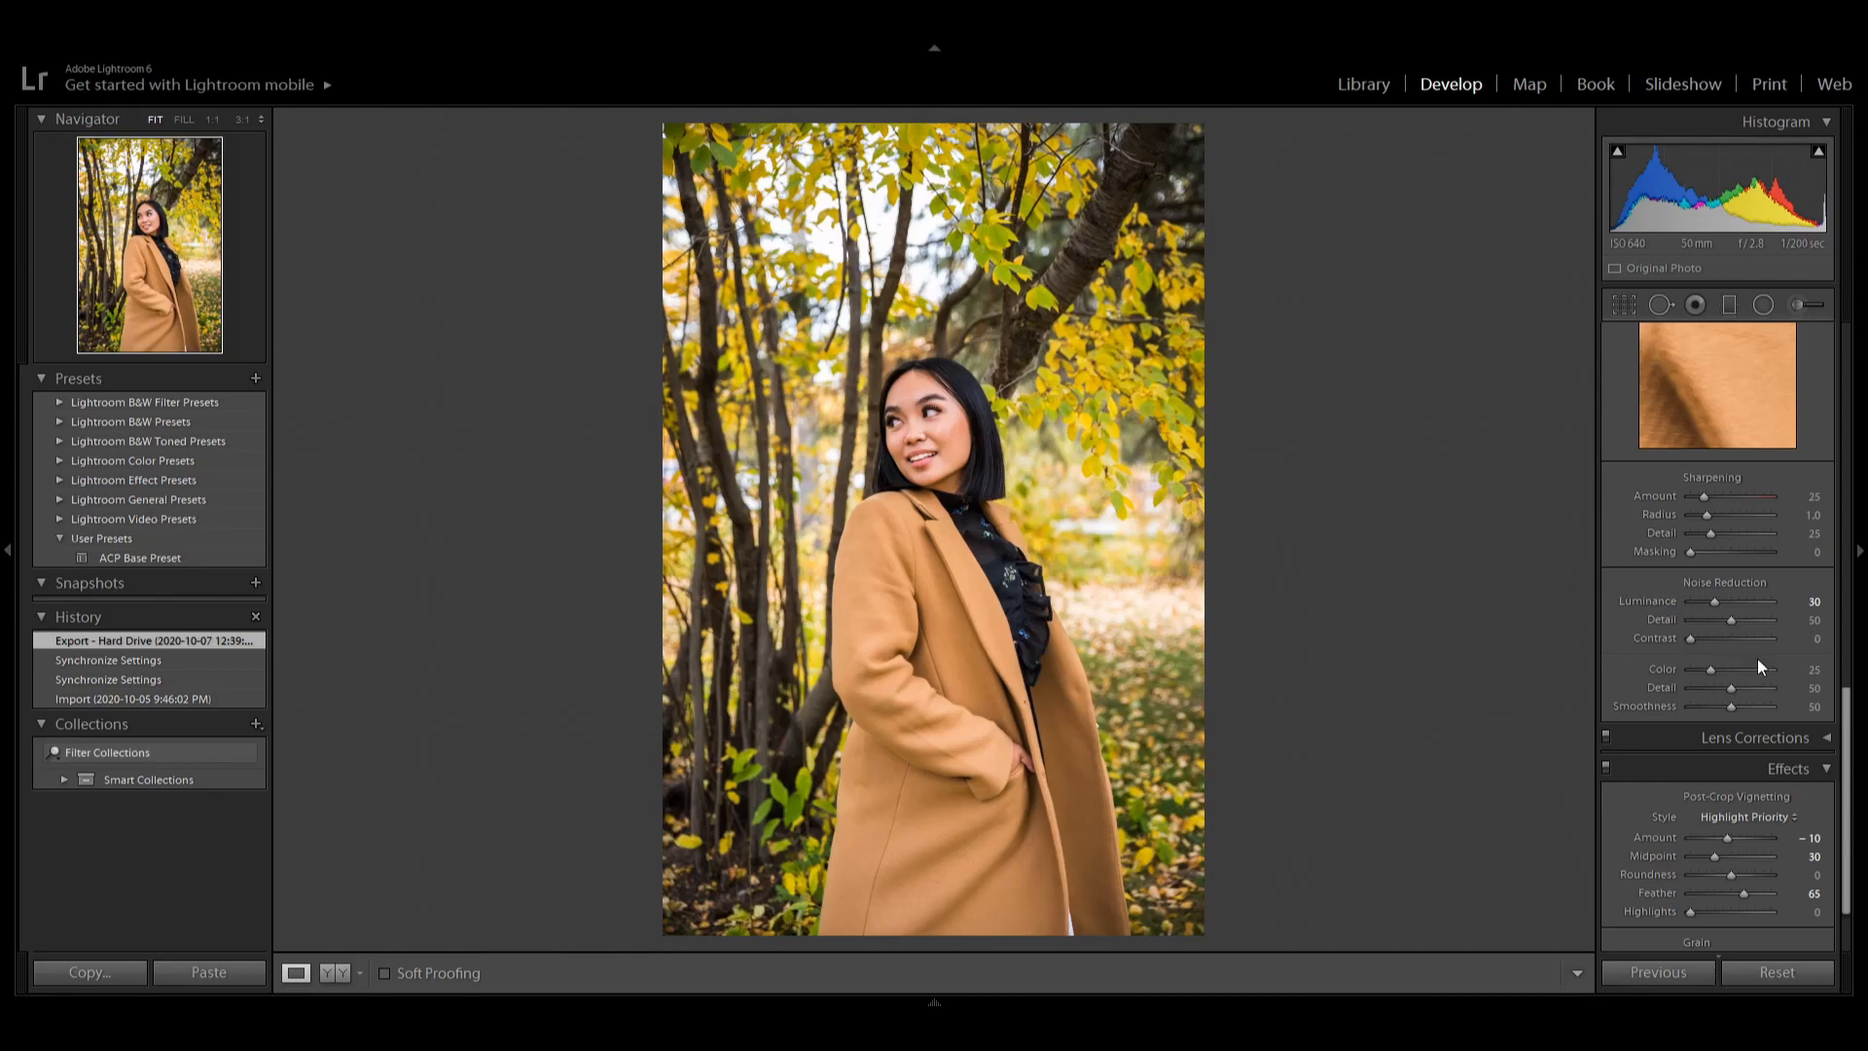
{"action": "left_click_drag", "start_coordinate": [1847, 710], "coordinate": [1841, 745]}
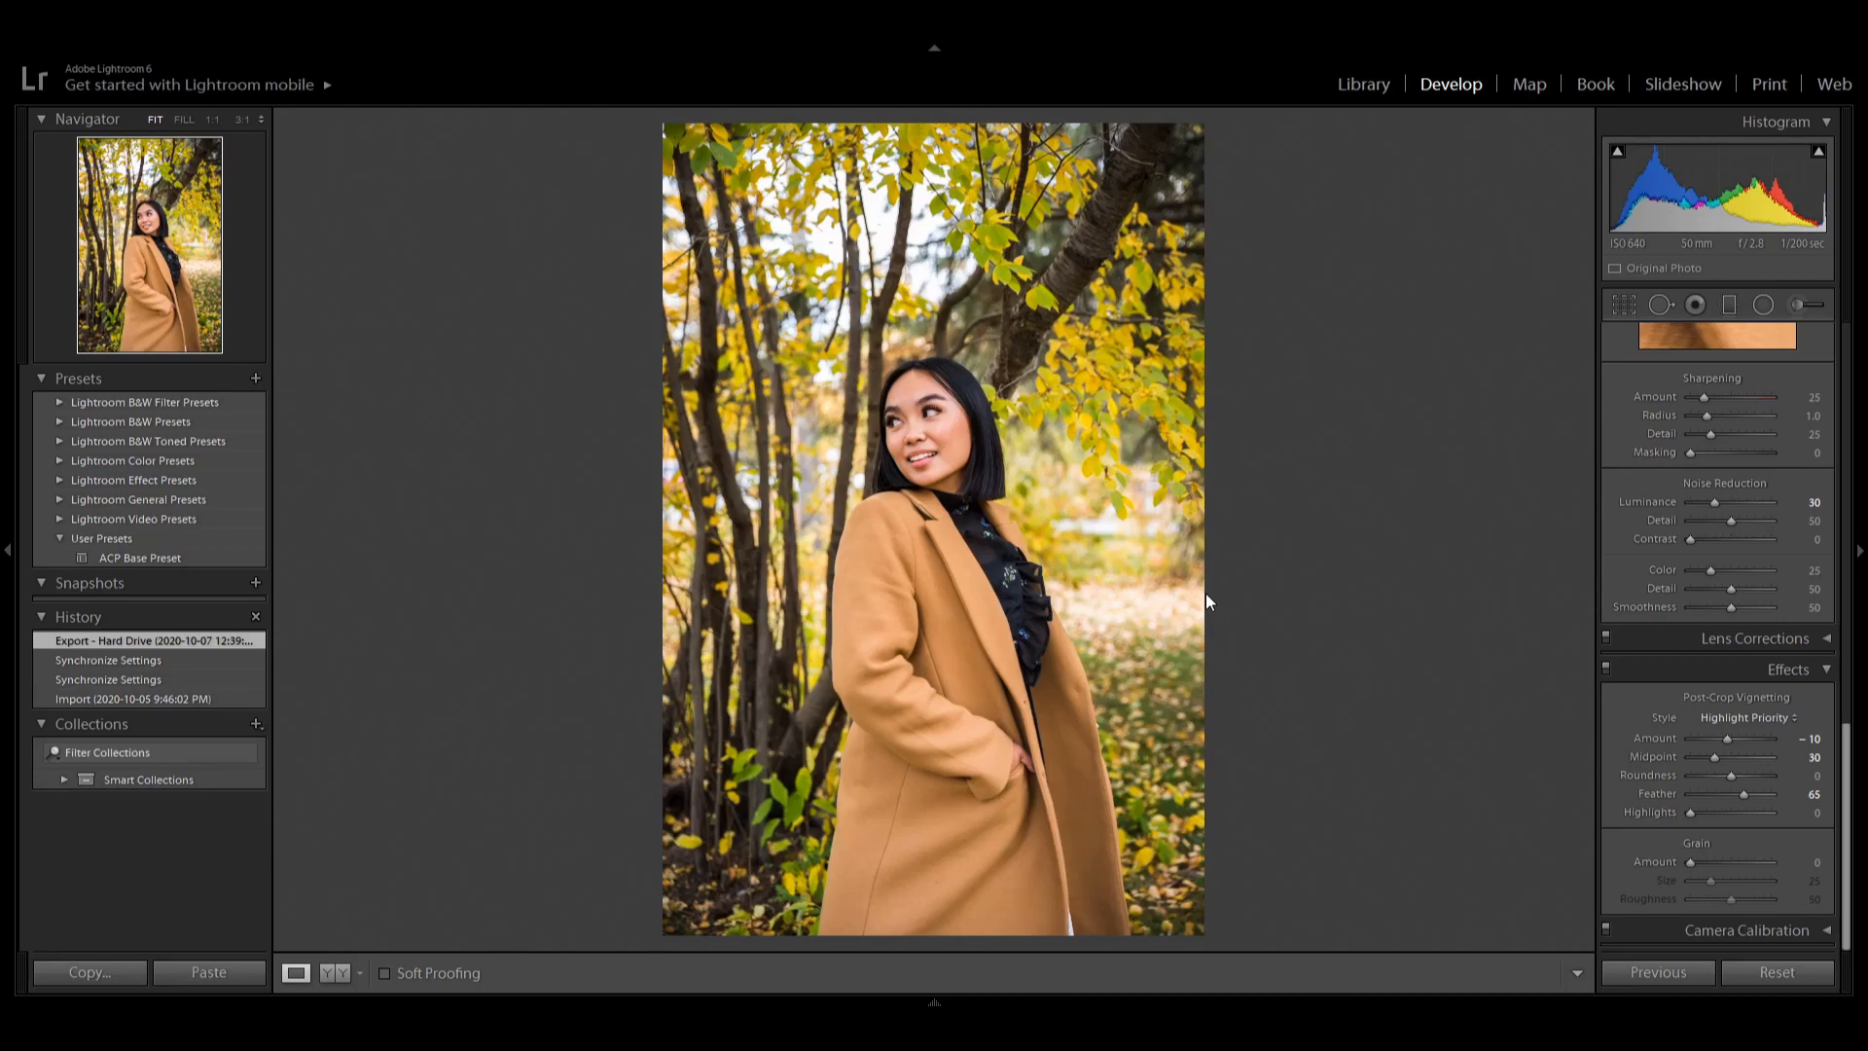
Open the photo of the family walking hand in hand and crop it by pulling the top edge down.
{"action": "key", "text": "g"}
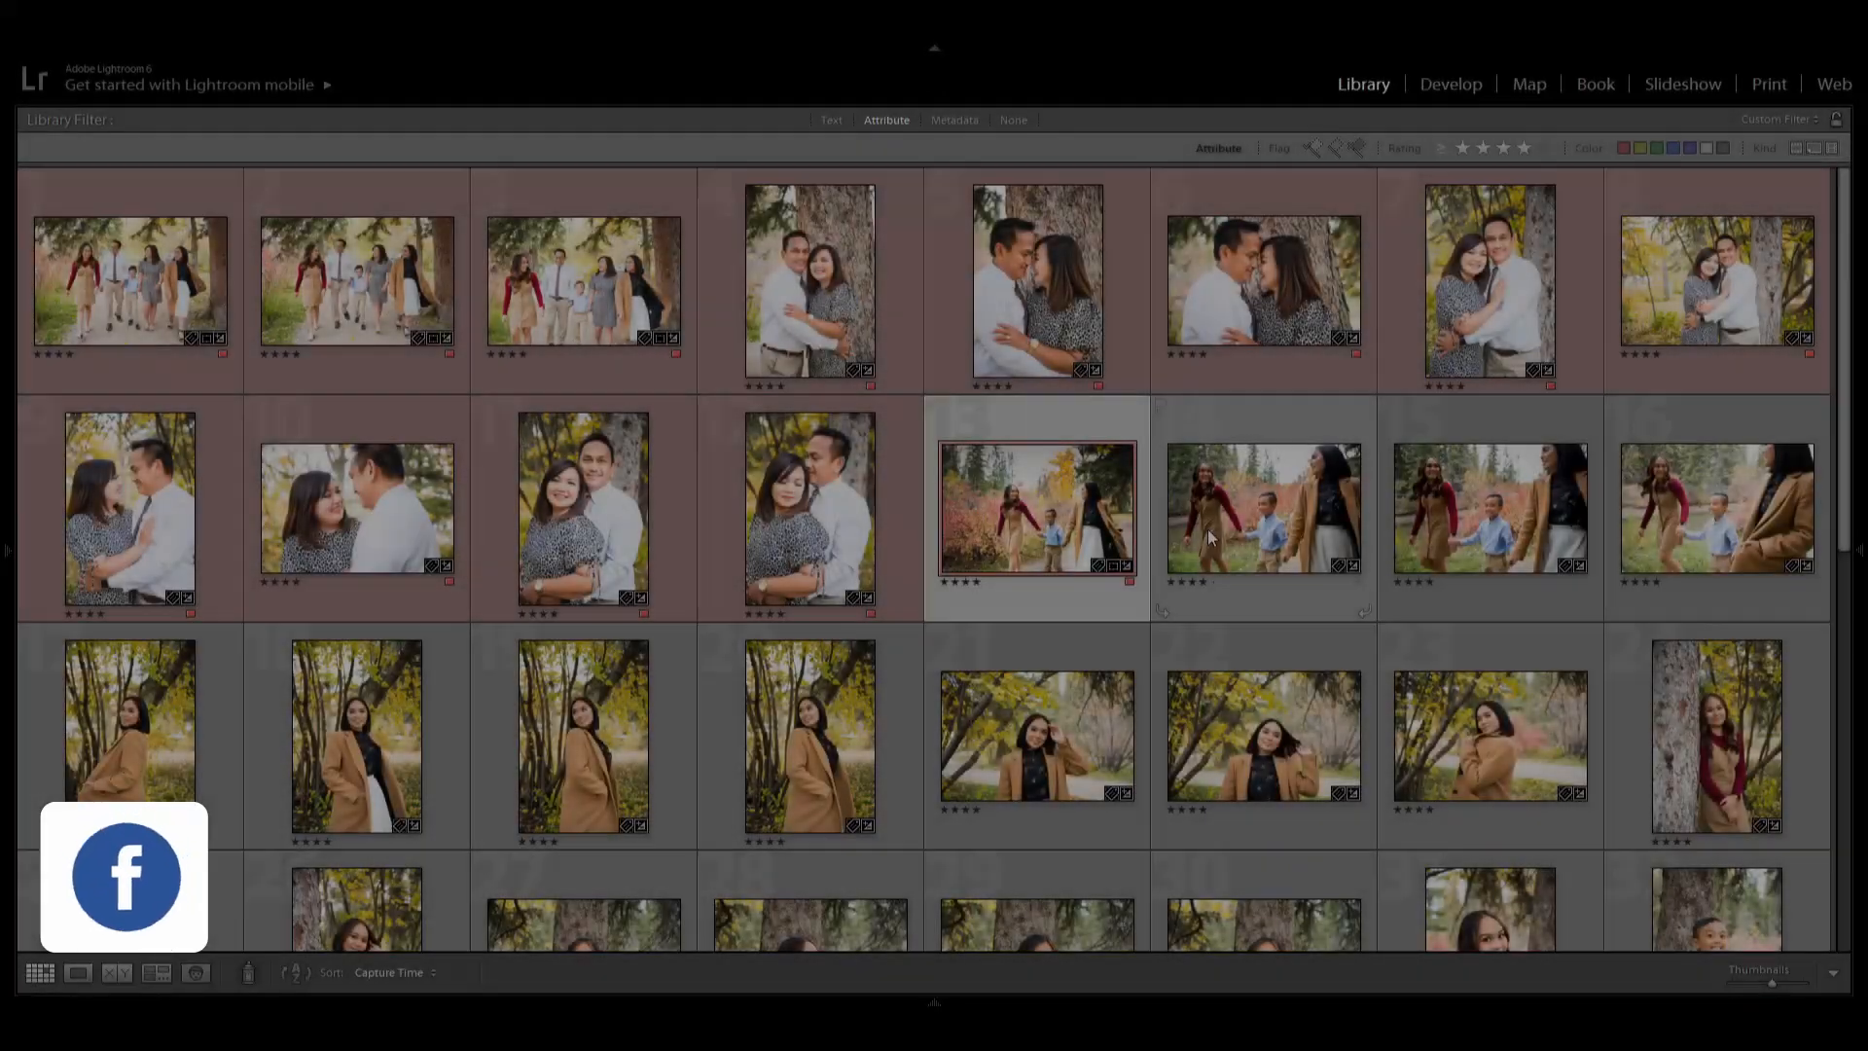
{"action": "key", "text": "equal"}
{"action": "key", "text": "equal"}
{"action": "key", "text": "equal"}
{"action": "left_click", "coordinate": [1411, 654]}
{"action": "key", "text": "r"}
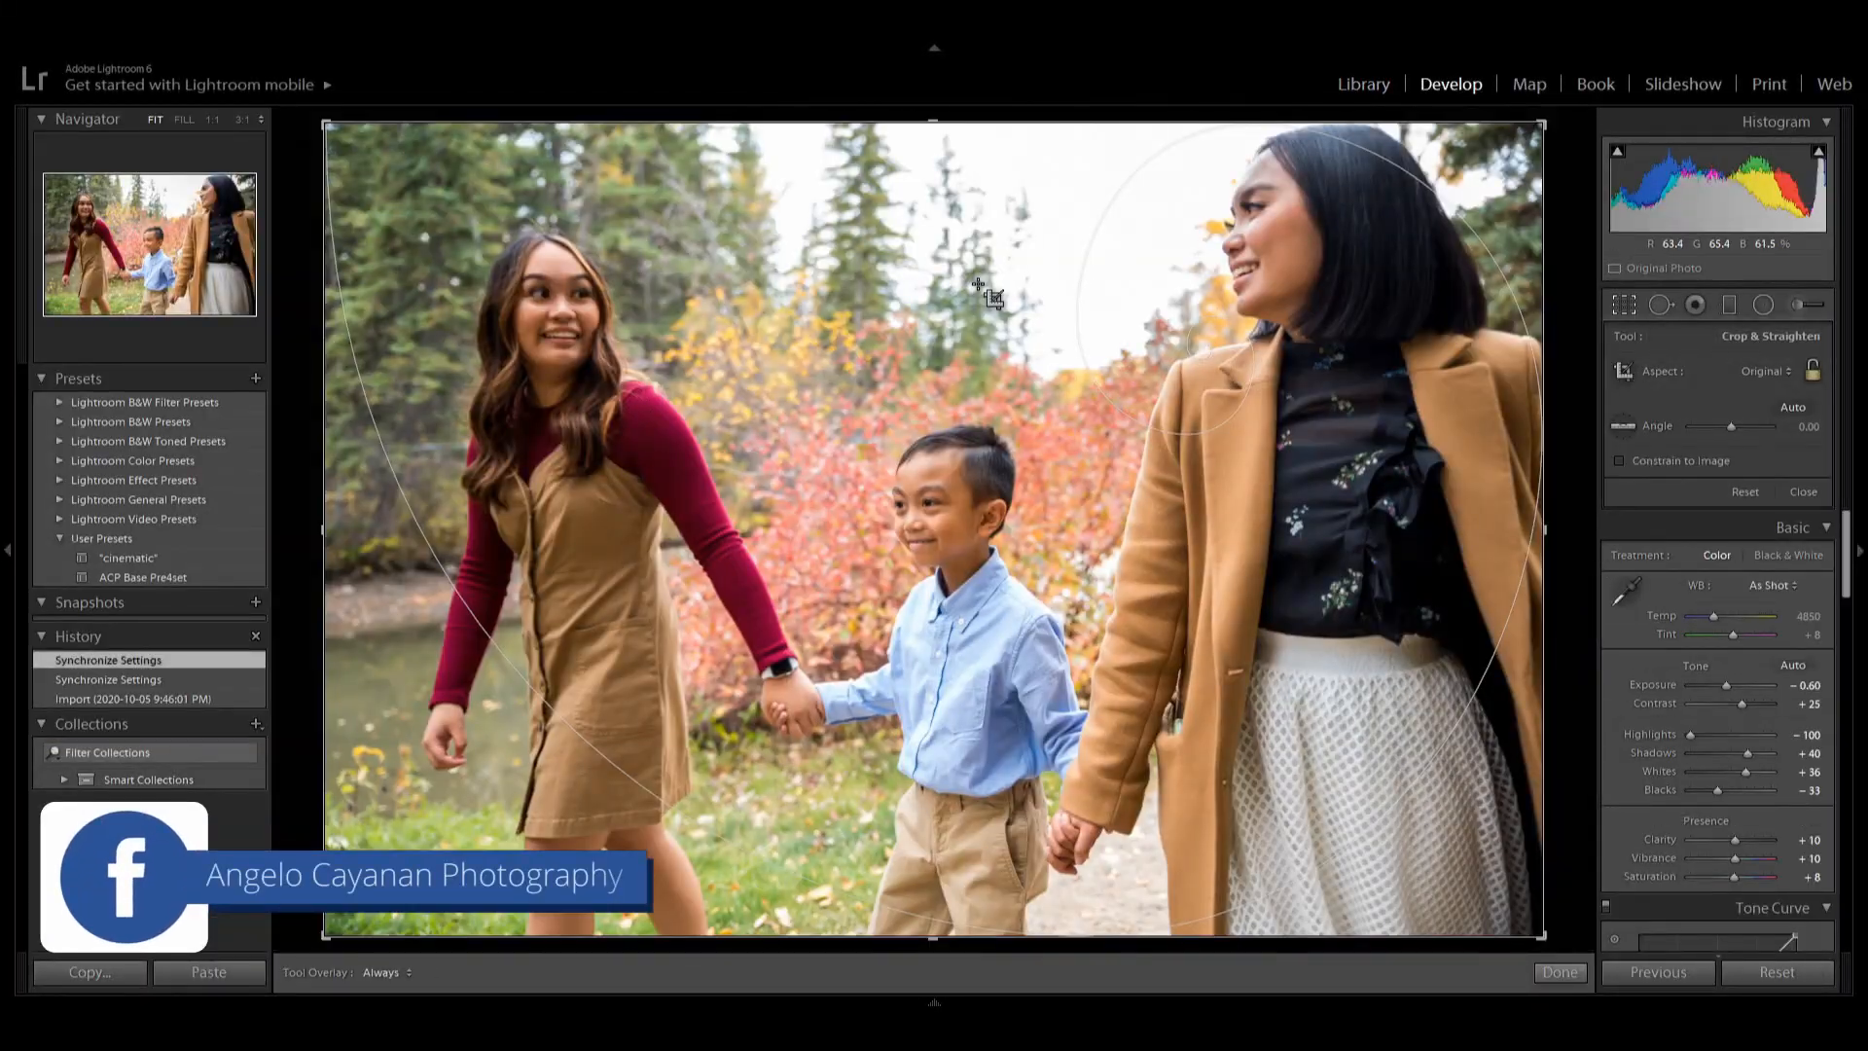
{"action": "left_click_drag", "start_coordinate": [930, 119], "coordinate": [927, 293]}
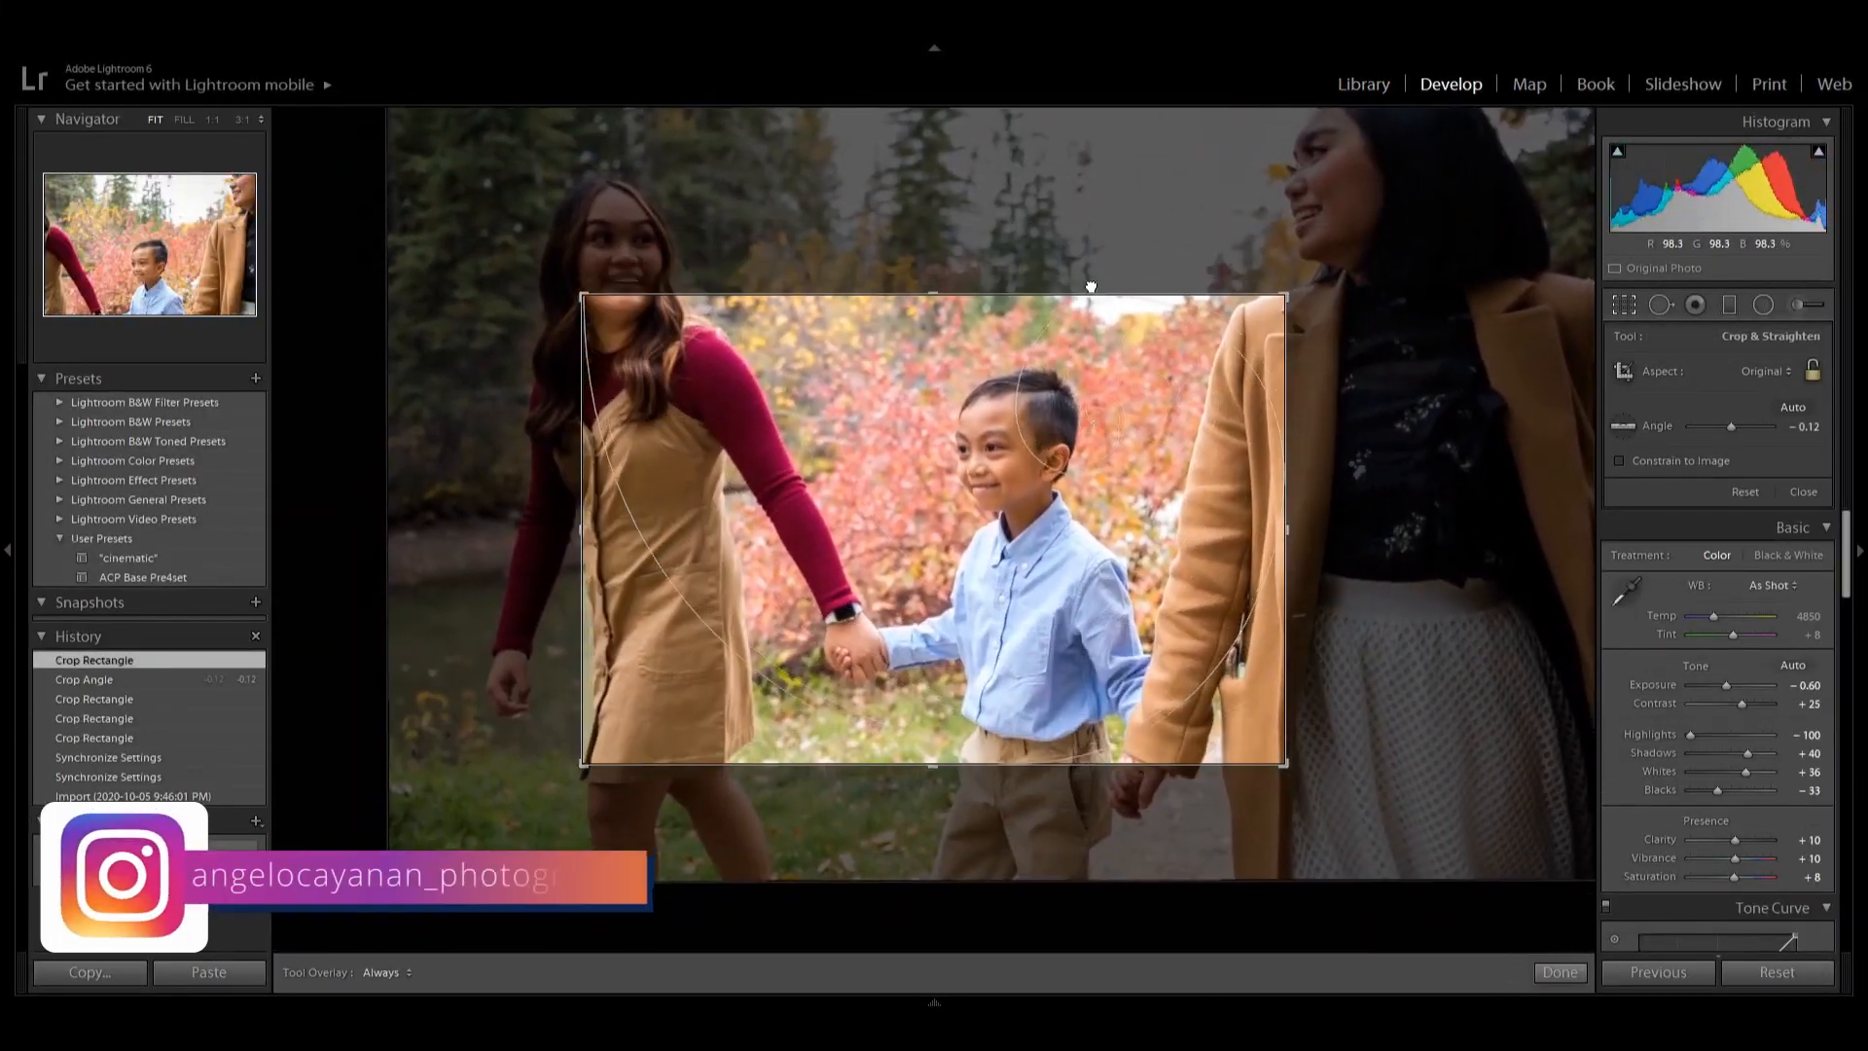
{"action": "key", "text": "Return"}
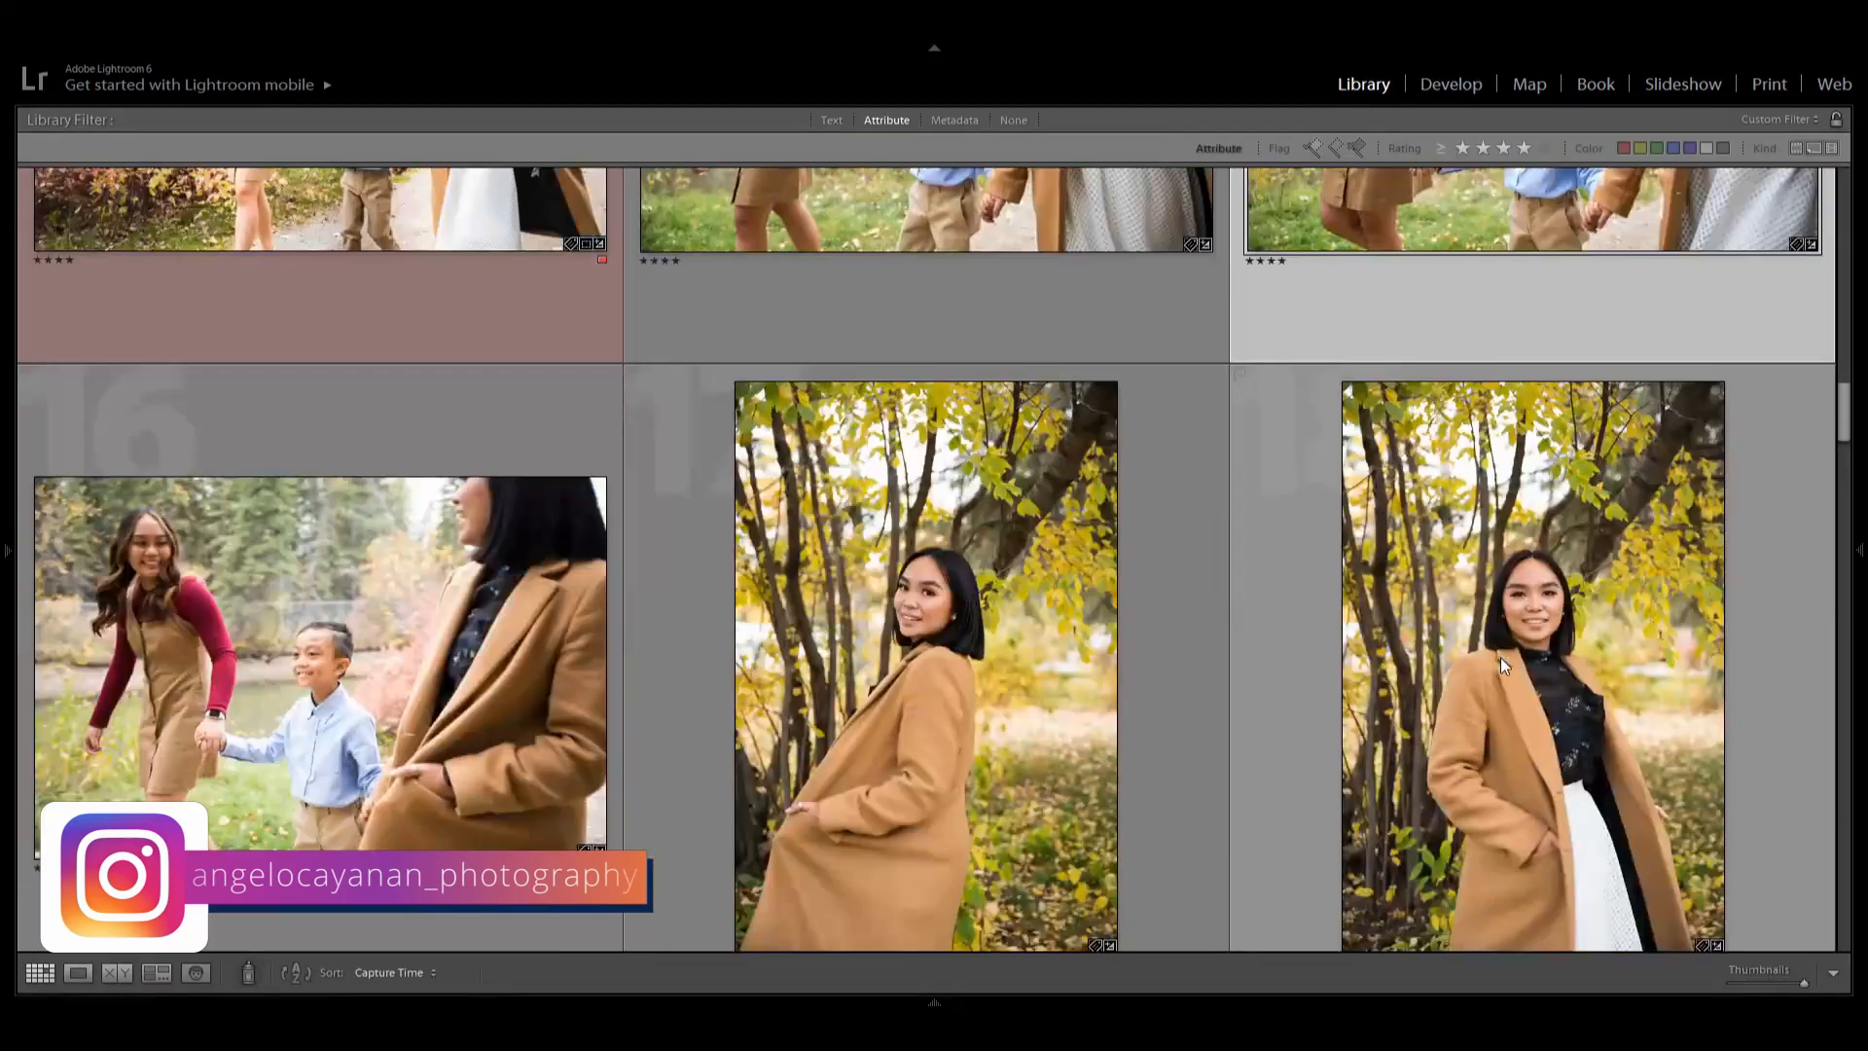
Crop the next walking photo tighter by pulling the top edge down.
{"action": "key", "text": "r"}
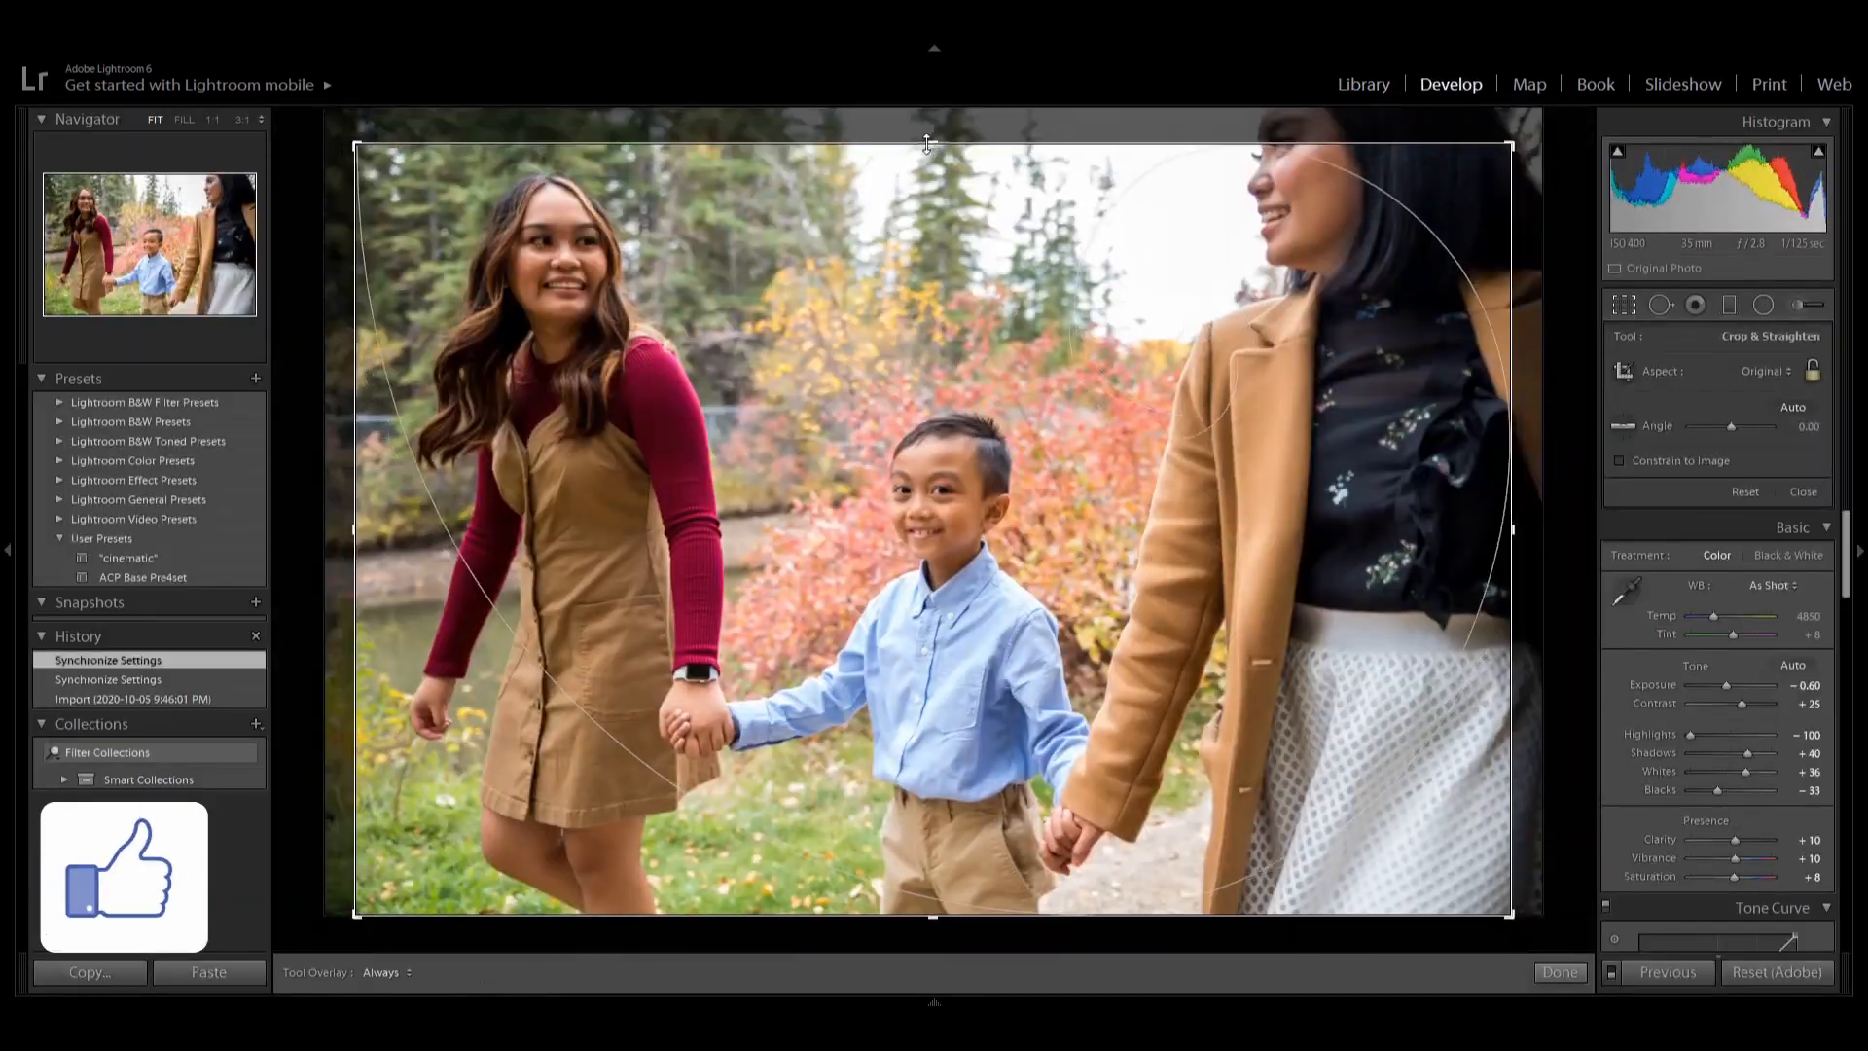
{"action": "left_click_drag", "start_coordinate": [953, 127], "coordinate": [952, 212]}
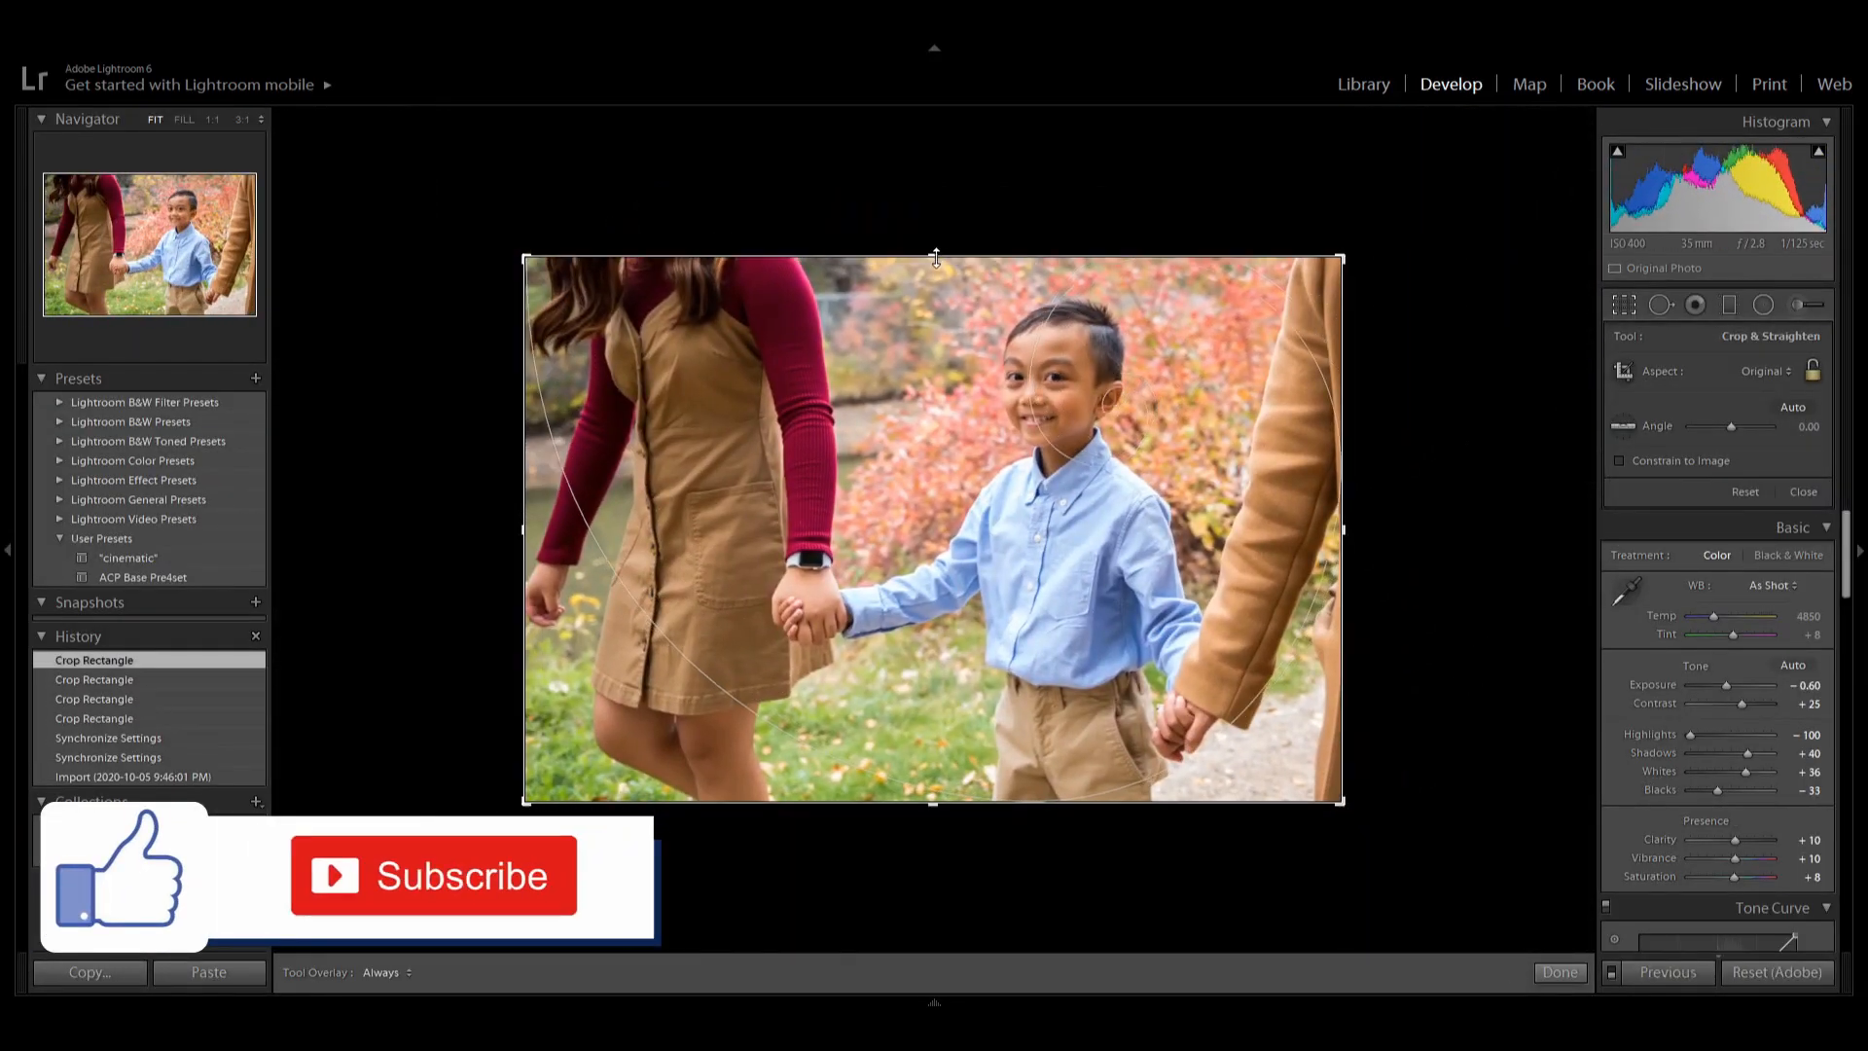
{"action": "key", "text": "Return"}
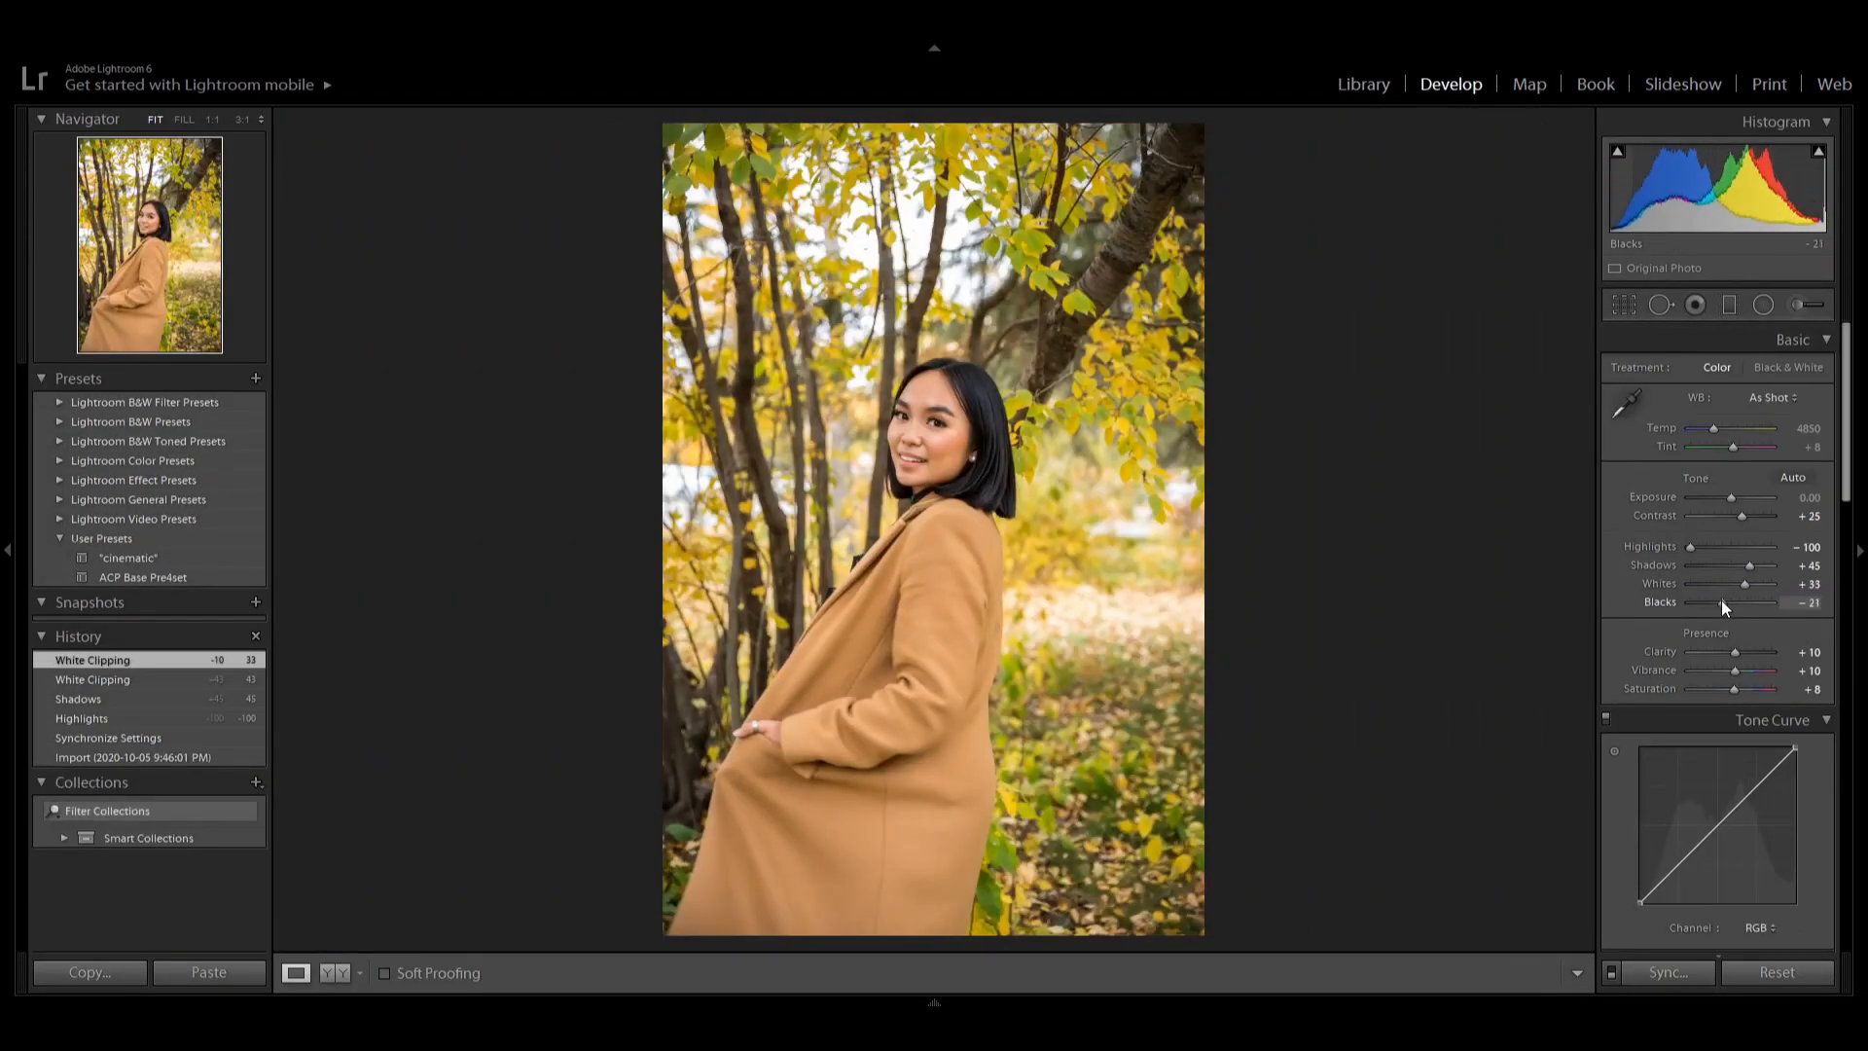
Enable the tone curve and adjust its point curve on the portrait of the woman in the tan coat.
{"action": "scroll", "coordinate": [1720, 599], "scroll_direction": "down", "scroll_amount": 5}
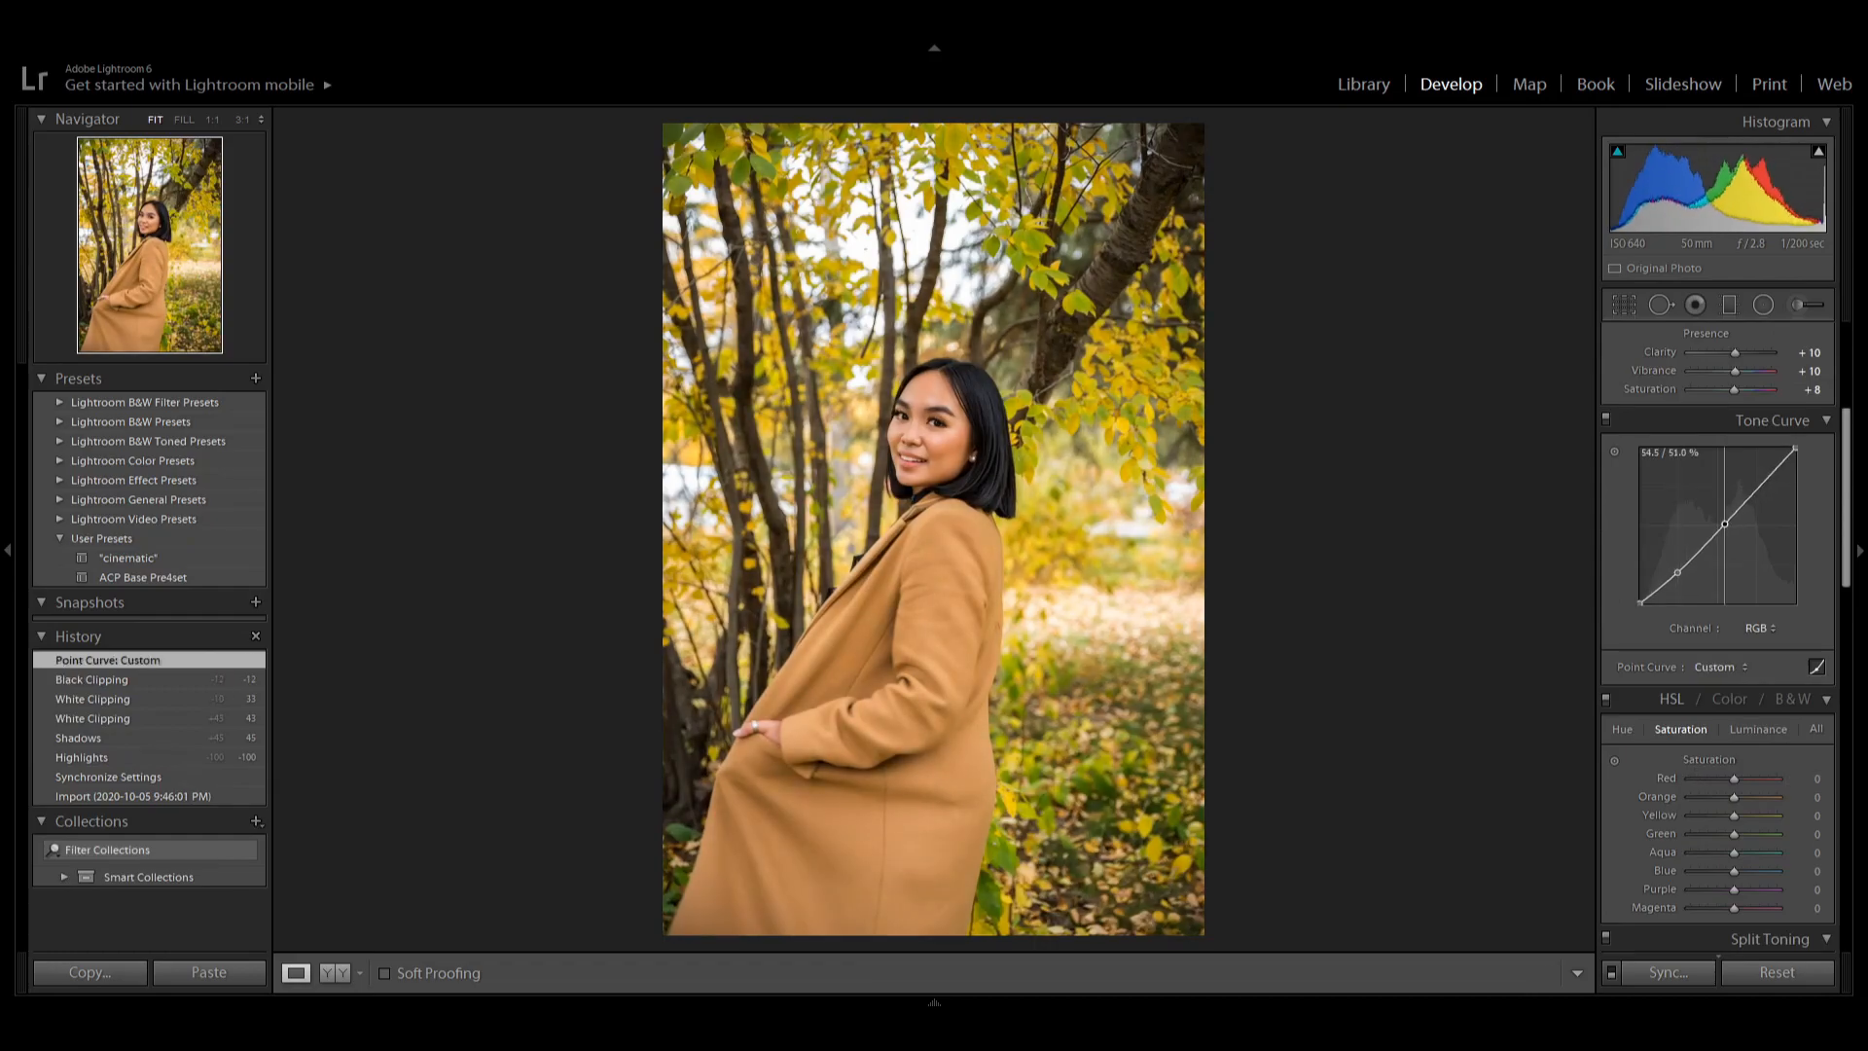
{"action": "left_click", "coordinate": [1605, 420]}
{"action": "left_click", "coordinate": [1605, 420]}
{"action": "left_click_drag", "start_coordinate": [1761, 477], "coordinate": [1733, 448]}
{"action": "scroll", "coordinate": [1718, 673], "scroll_direction": "down", "scroll_amount": 2}
{"action": "scroll", "coordinate": [1718, 673], "scroll_direction": "up", "scroll_amount": 6}
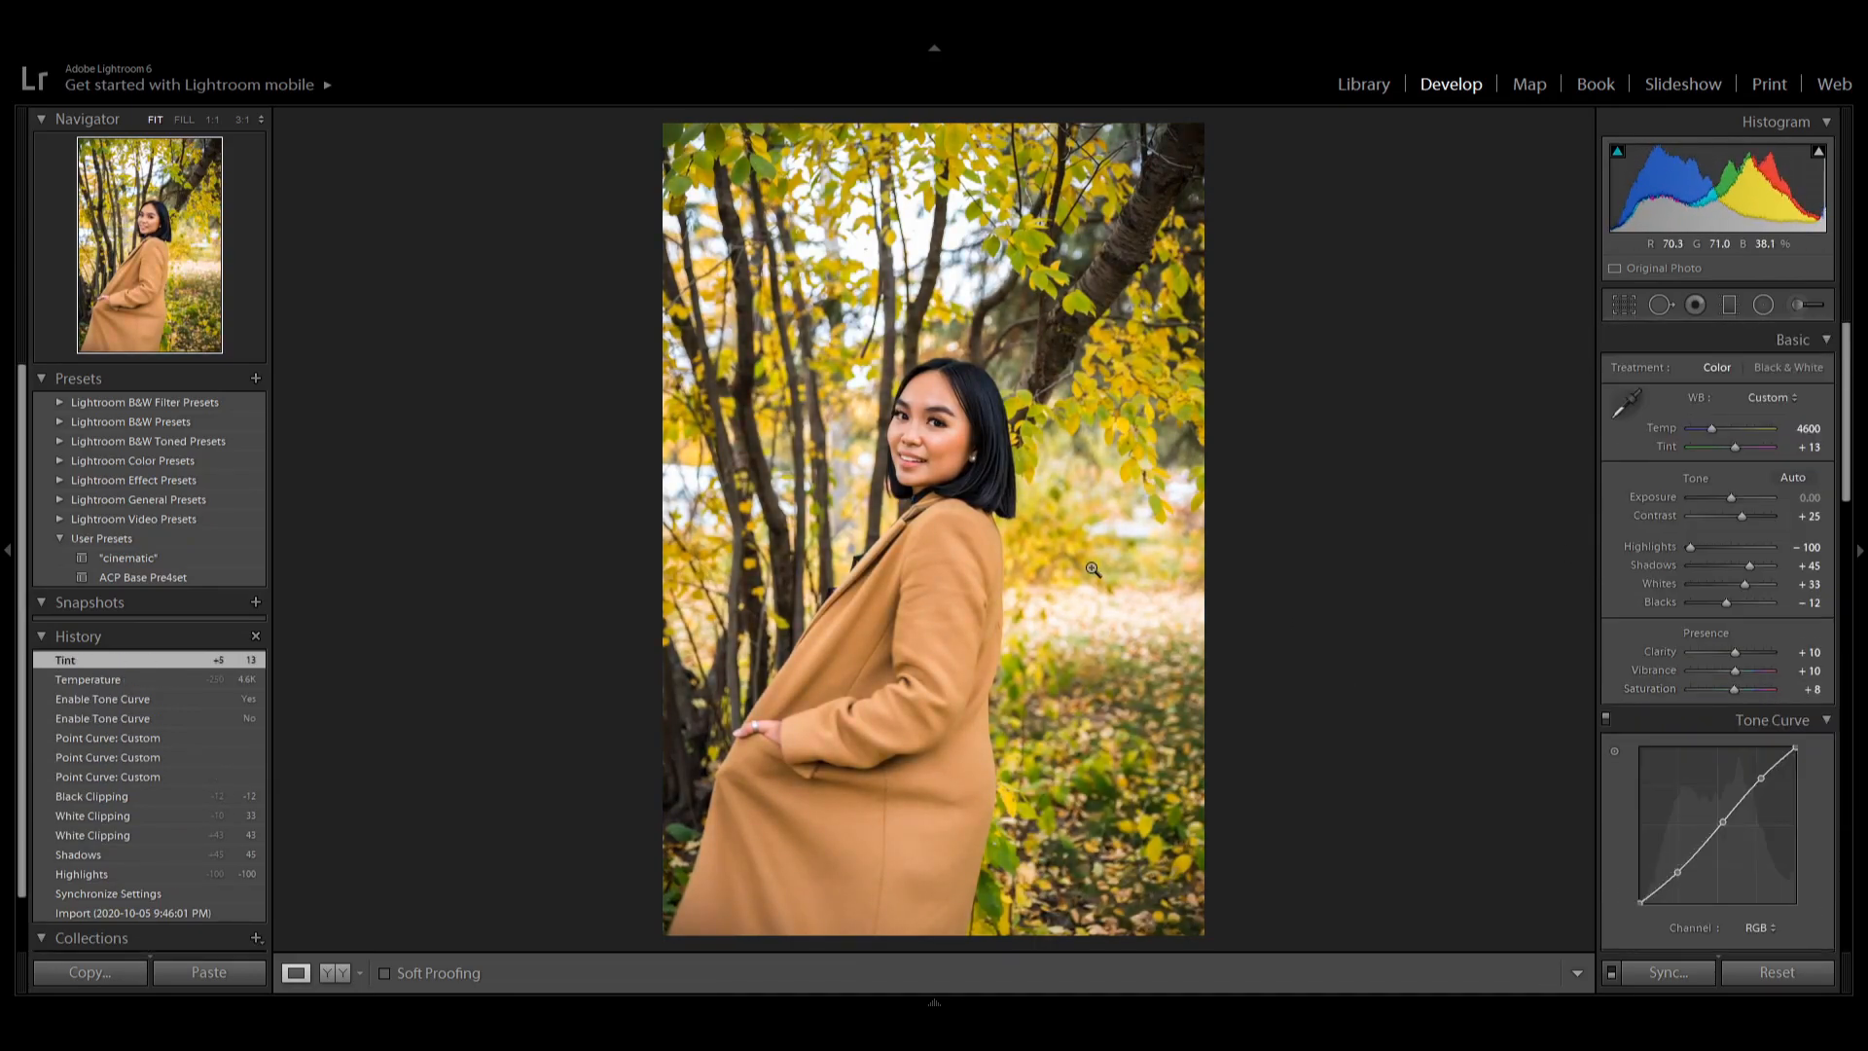
Open the portrait of the woman shielding her eyes in Develop and check its Orange saturation.
{"action": "key", "text": "g"}
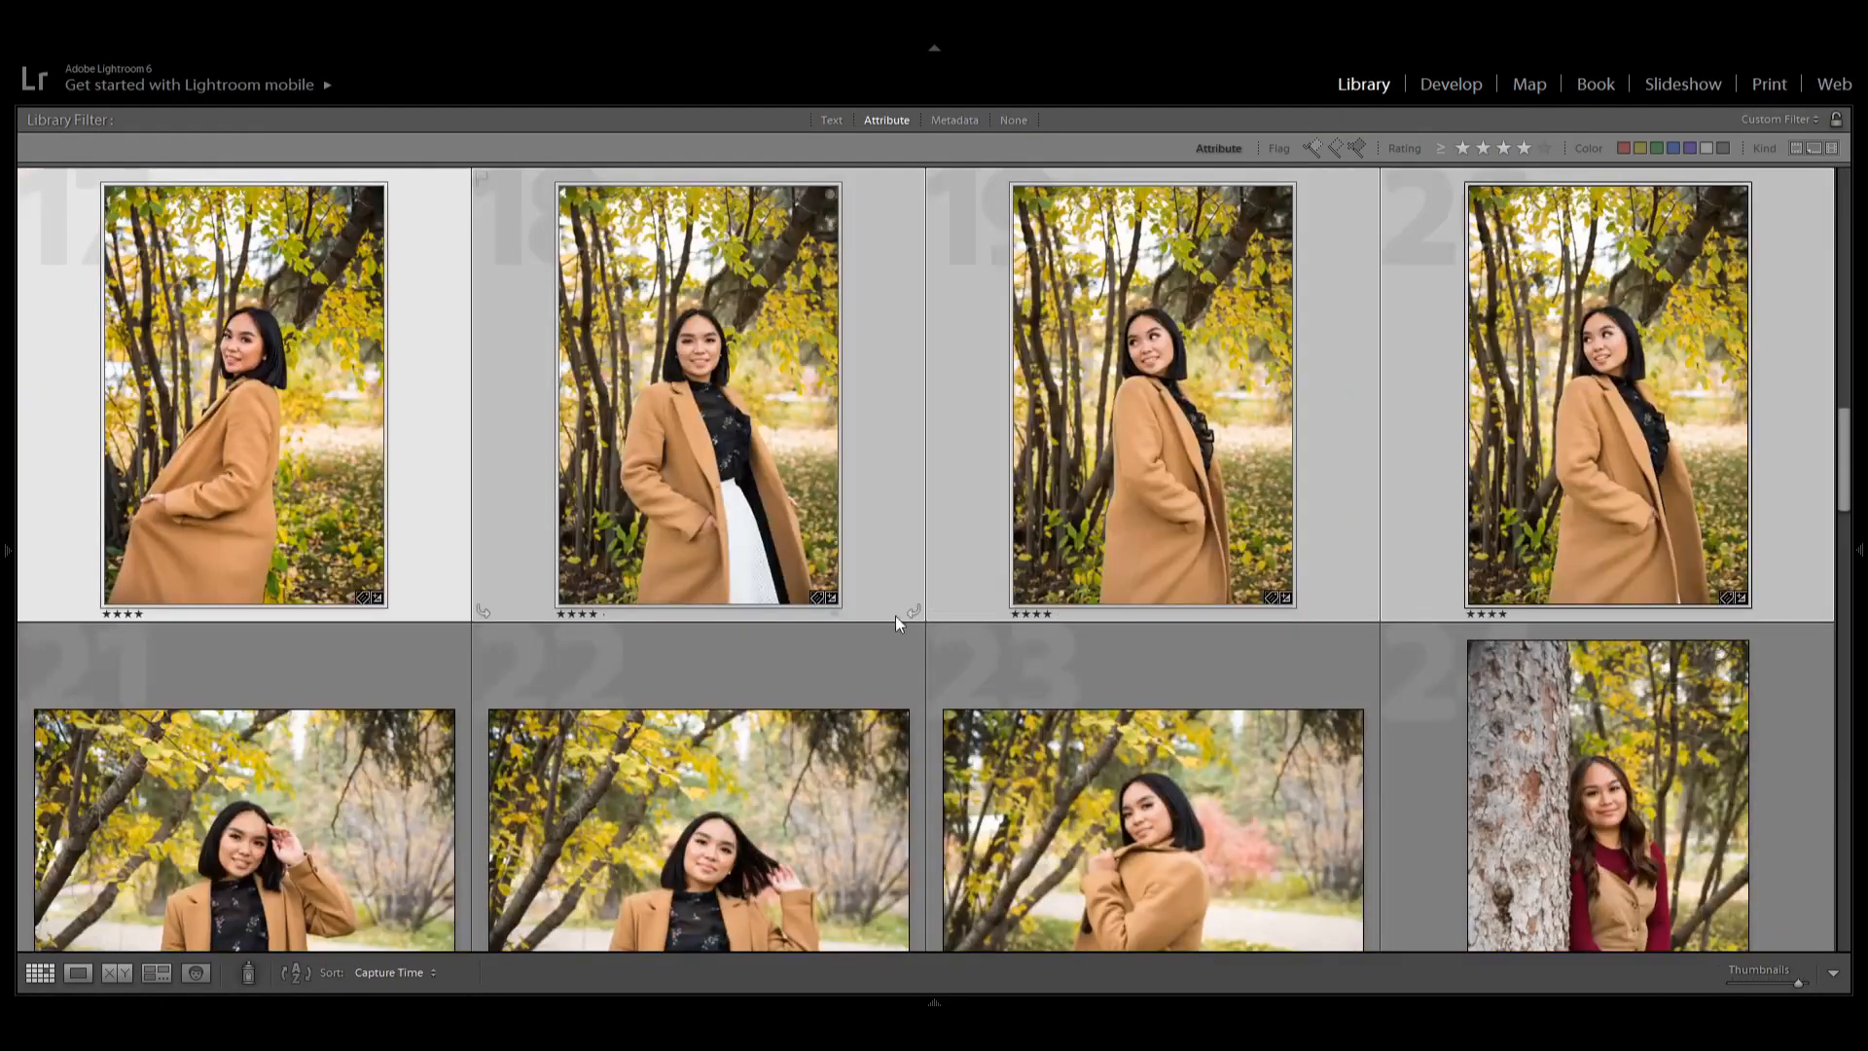
{"action": "key", "text": "d"}
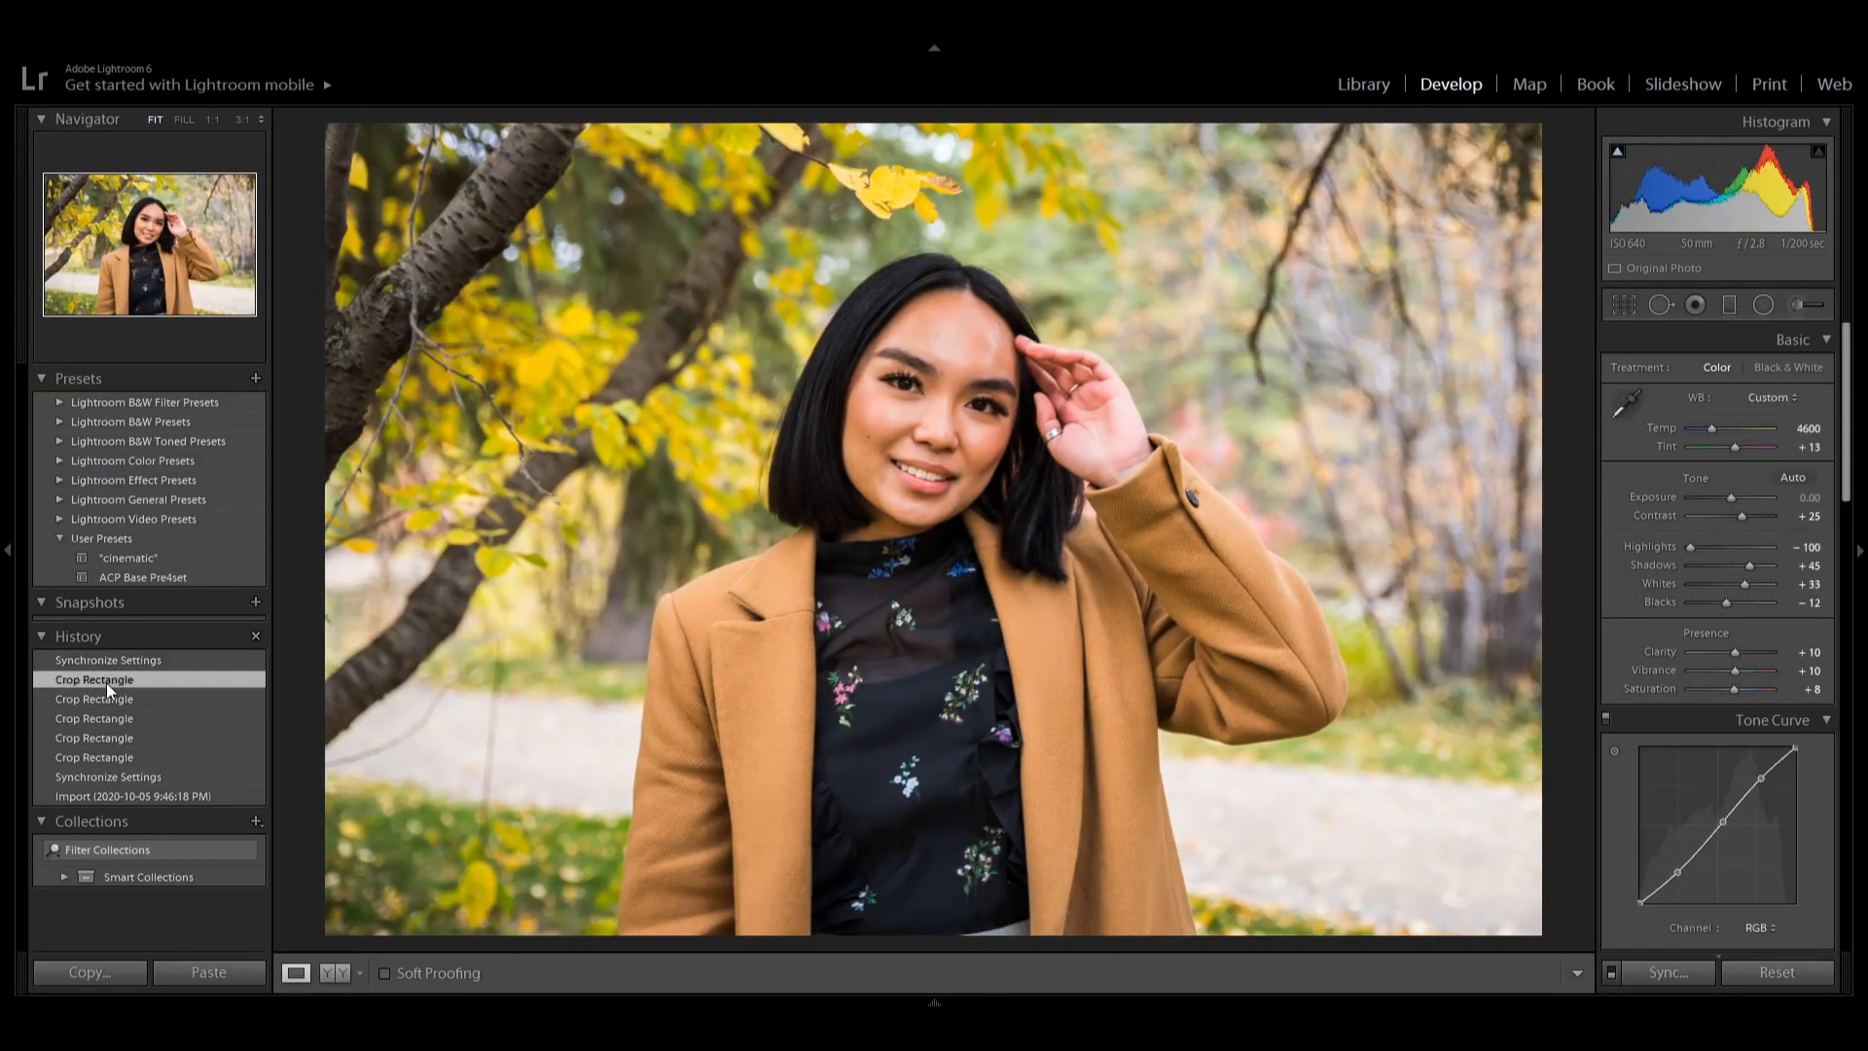
{"action": "scroll", "coordinate": [1737, 658], "scroll_direction": "down", "scroll_amount": 5}
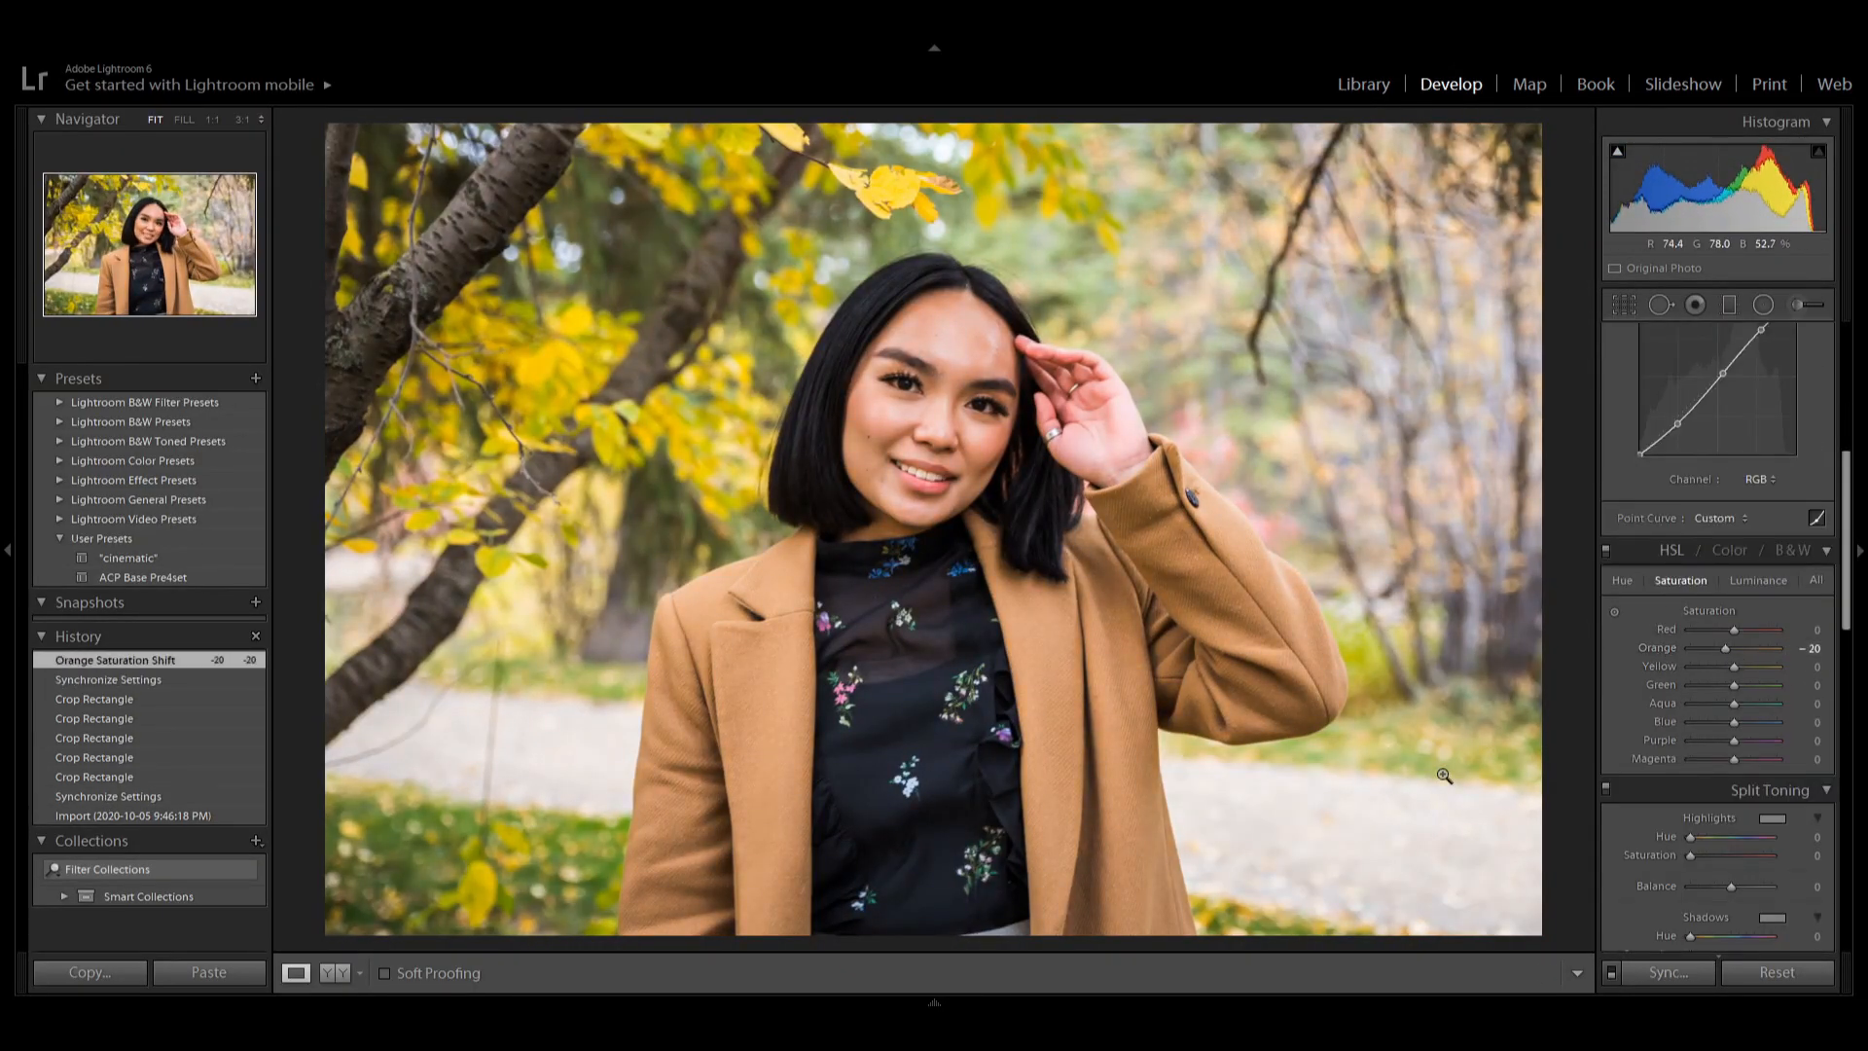
{"action": "left_click", "coordinate": [1814, 648]}
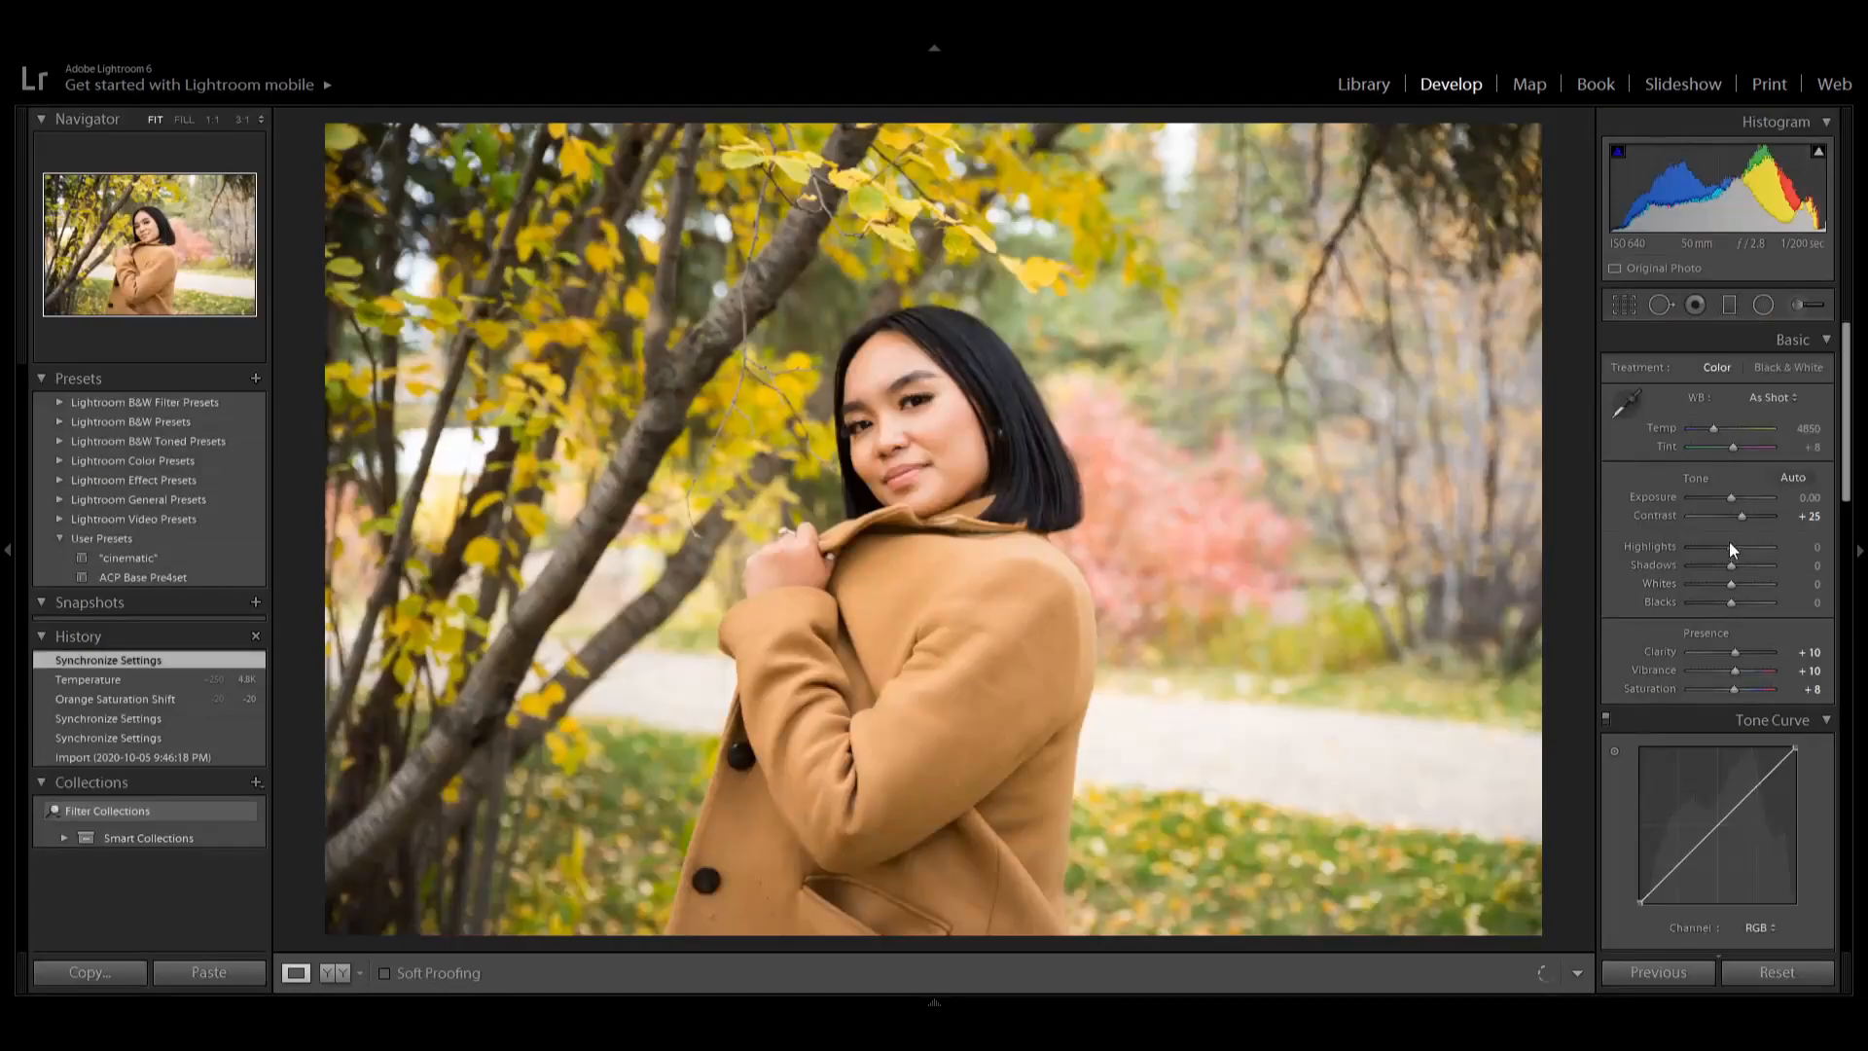
Adjust Highlights, Shadows, Whites and Blacks on the portrait of the girl leaning against the tree trunk.
{"action": "left_click_drag", "start_coordinate": [1729, 541], "coordinate": [1716, 551]}
{"action": "left_click_drag", "start_coordinate": [1731, 566], "coordinate": [1748, 566]}
{"action": "left_click_drag", "start_coordinate": [1731, 584], "coordinate": [1736, 585]}
{"action": "left_click_drag", "start_coordinate": [1731, 603], "coordinate": [1721, 602]}
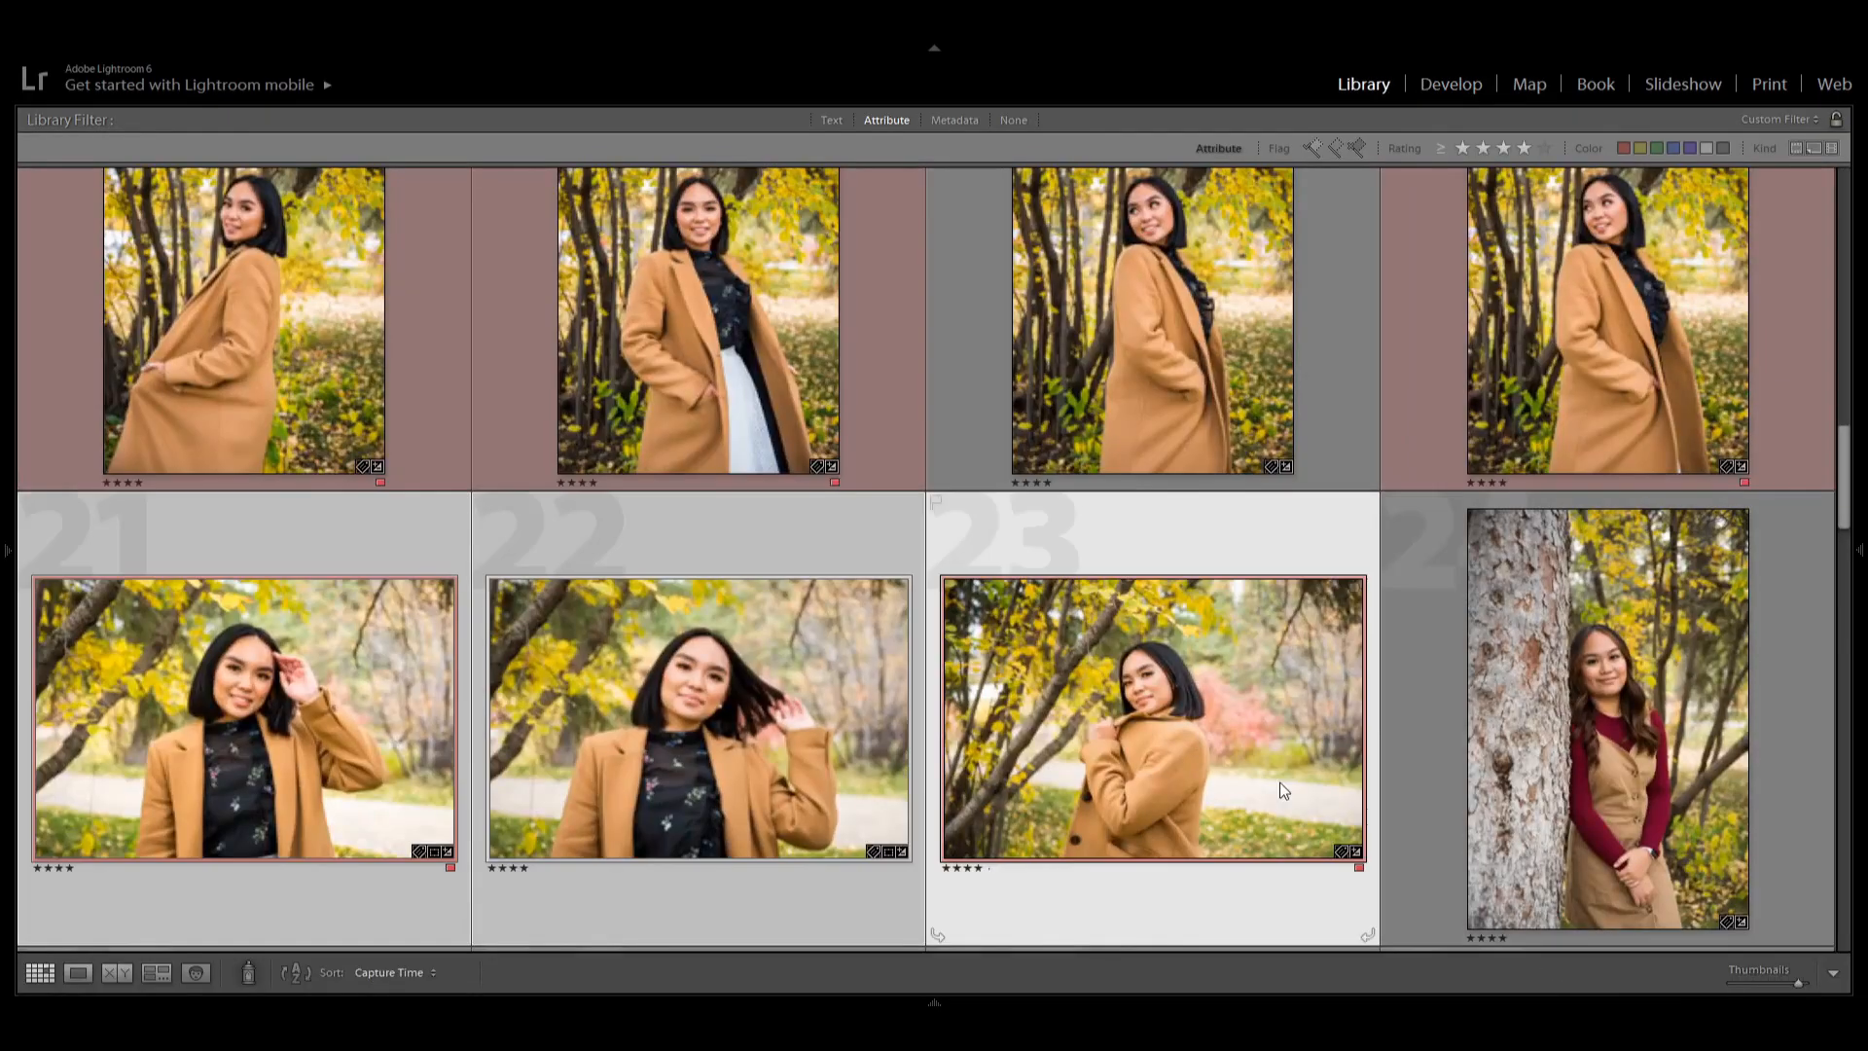
Apply the previous photo's settings to the portrait of the girl by the tree trunk.
{"action": "key", "text": "d"}
{"action": "left_click", "coordinate": [1668, 971]}
{"action": "left_click", "coordinate": [1346, 848]}
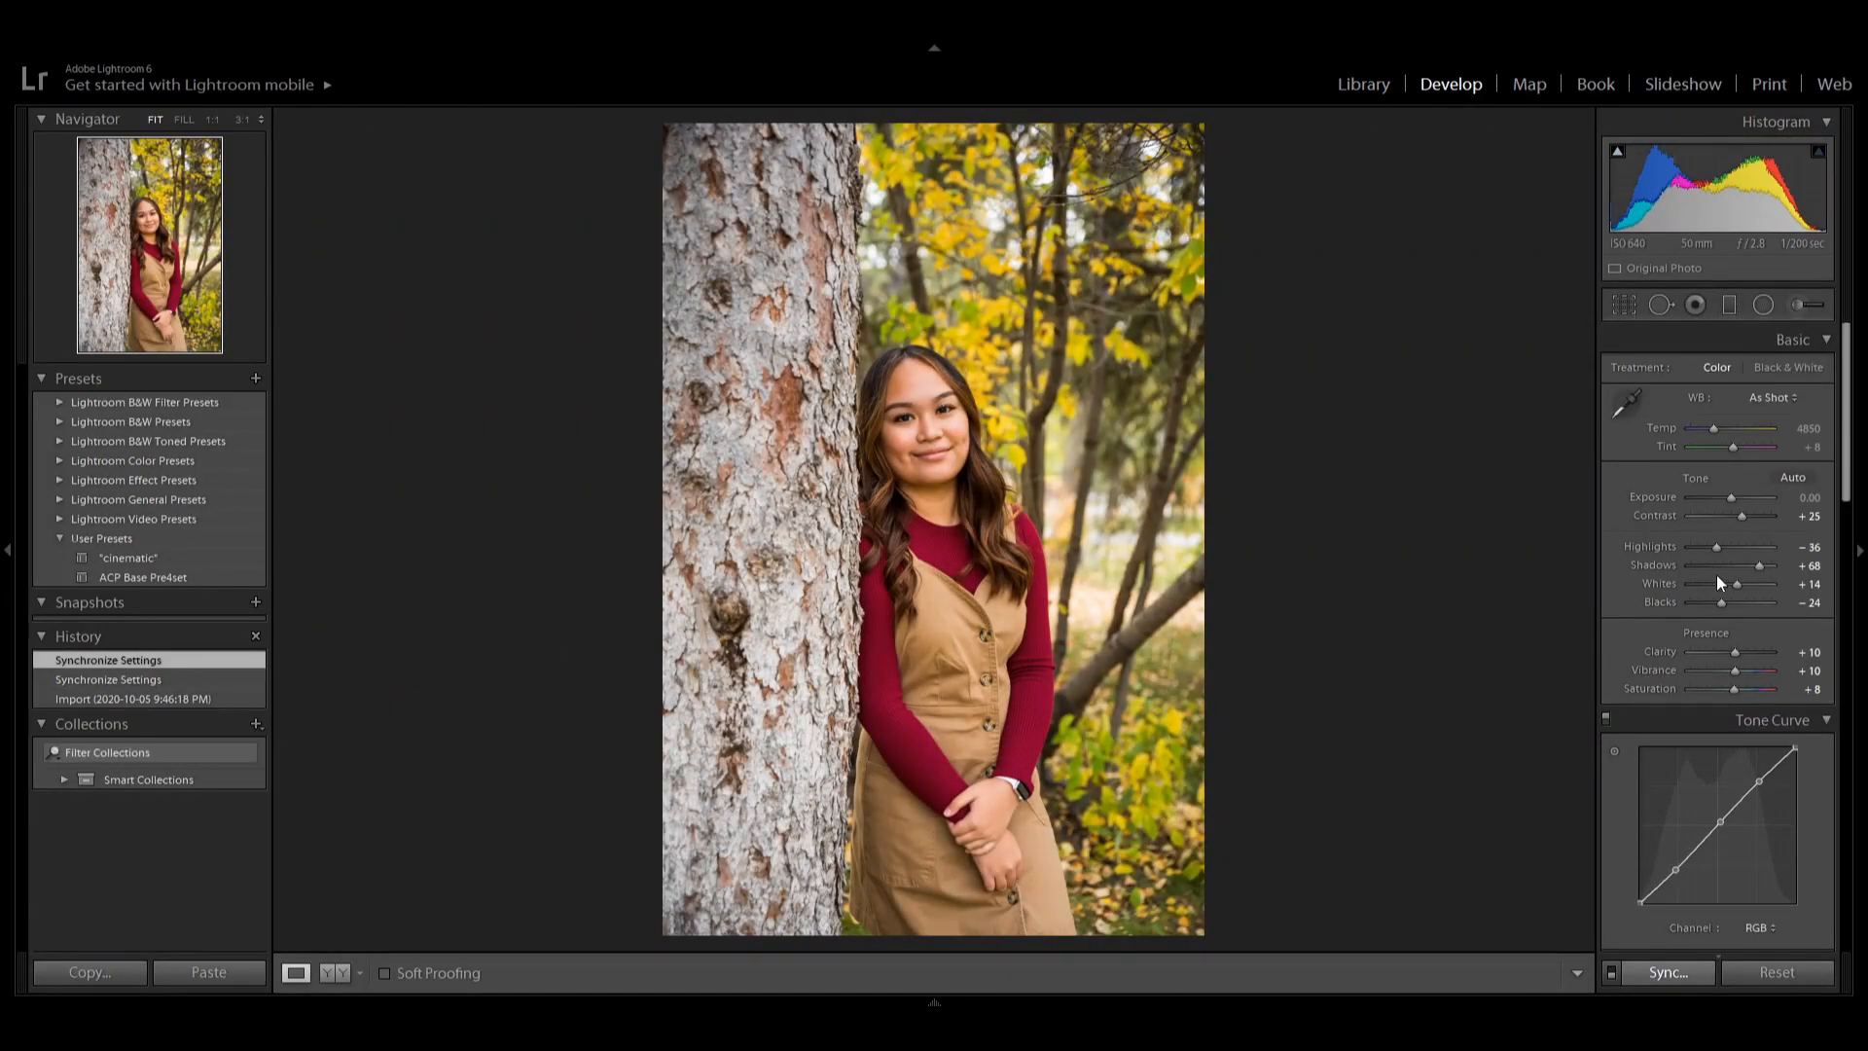
Fine-tune Highlights, Shadows and Whites on the portrait of the girl by the tree trunk.
{"action": "left_click_drag", "start_coordinate": [1736, 545], "coordinate": [1735, 546]}
{"action": "left_click_drag", "start_coordinate": [1758, 566], "coordinate": [1750, 566]}
{"action": "left_click_drag", "start_coordinate": [1736, 583], "coordinate": [1741, 584]}
Open another portrait in Develop and apply the previous photo's settings to it.
{"action": "key", "text": "g"}
{"action": "key", "text": "d"}
{"action": "left_click", "coordinate": [1677, 972]}
{"action": "left_click", "coordinate": [1347, 848]}
{"action": "key", "text": "e"}
{"action": "key", "text": "Right"}
{"action": "key", "text": "Right"}
{"action": "key", "text": "Right"}
{"action": "key", "text": "g"}
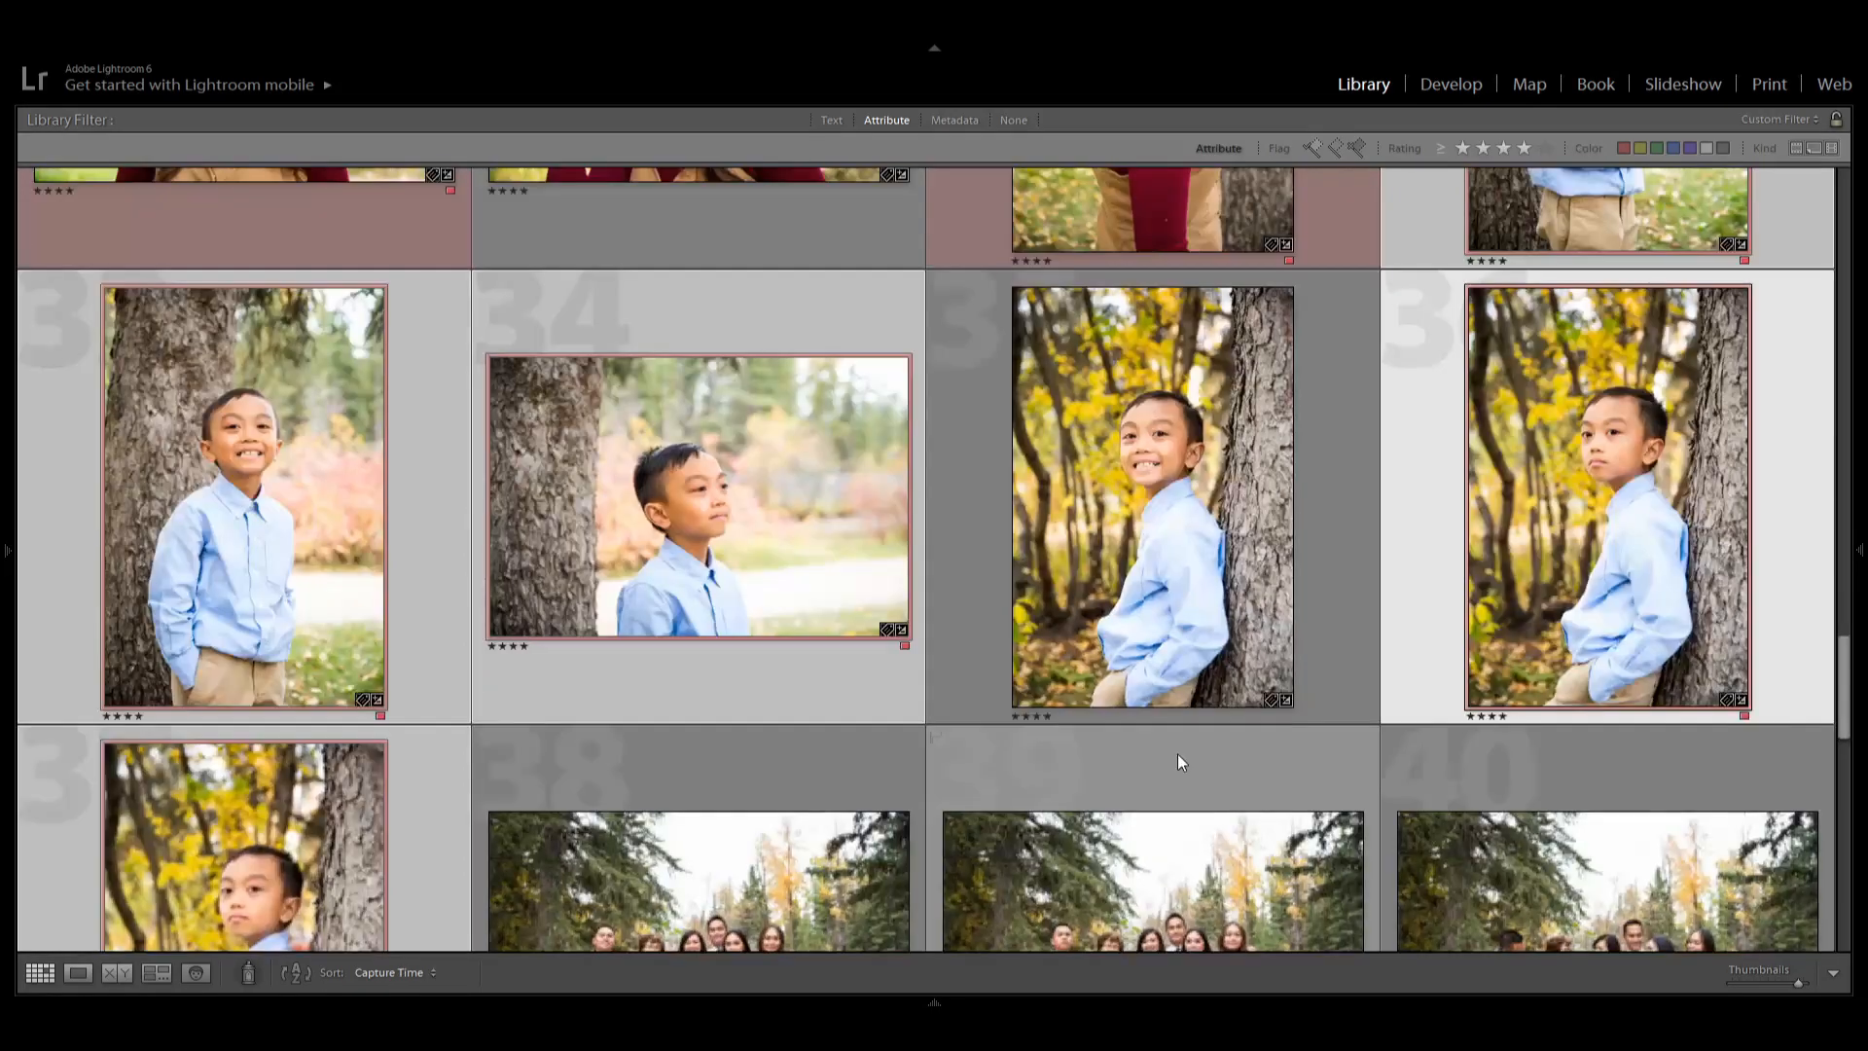
Adjust Highlights, Shadows and Whites on the portrait of the boy in the blue shirt.
{"action": "key", "text": "d"}
{"action": "left_click_drag", "start_coordinate": [1729, 500], "coordinate": [1703, 547]}
{"action": "left_click", "coordinate": [1719, 547]}
{"action": "left_click_drag", "start_coordinate": [1744, 583], "coordinate": [1726, 583]}
{"action": "key", "text": "g"}
{"action": "key", "text": "d"}
{"action": "key", "text": "g"}
{"action": "key", "text": "d"}
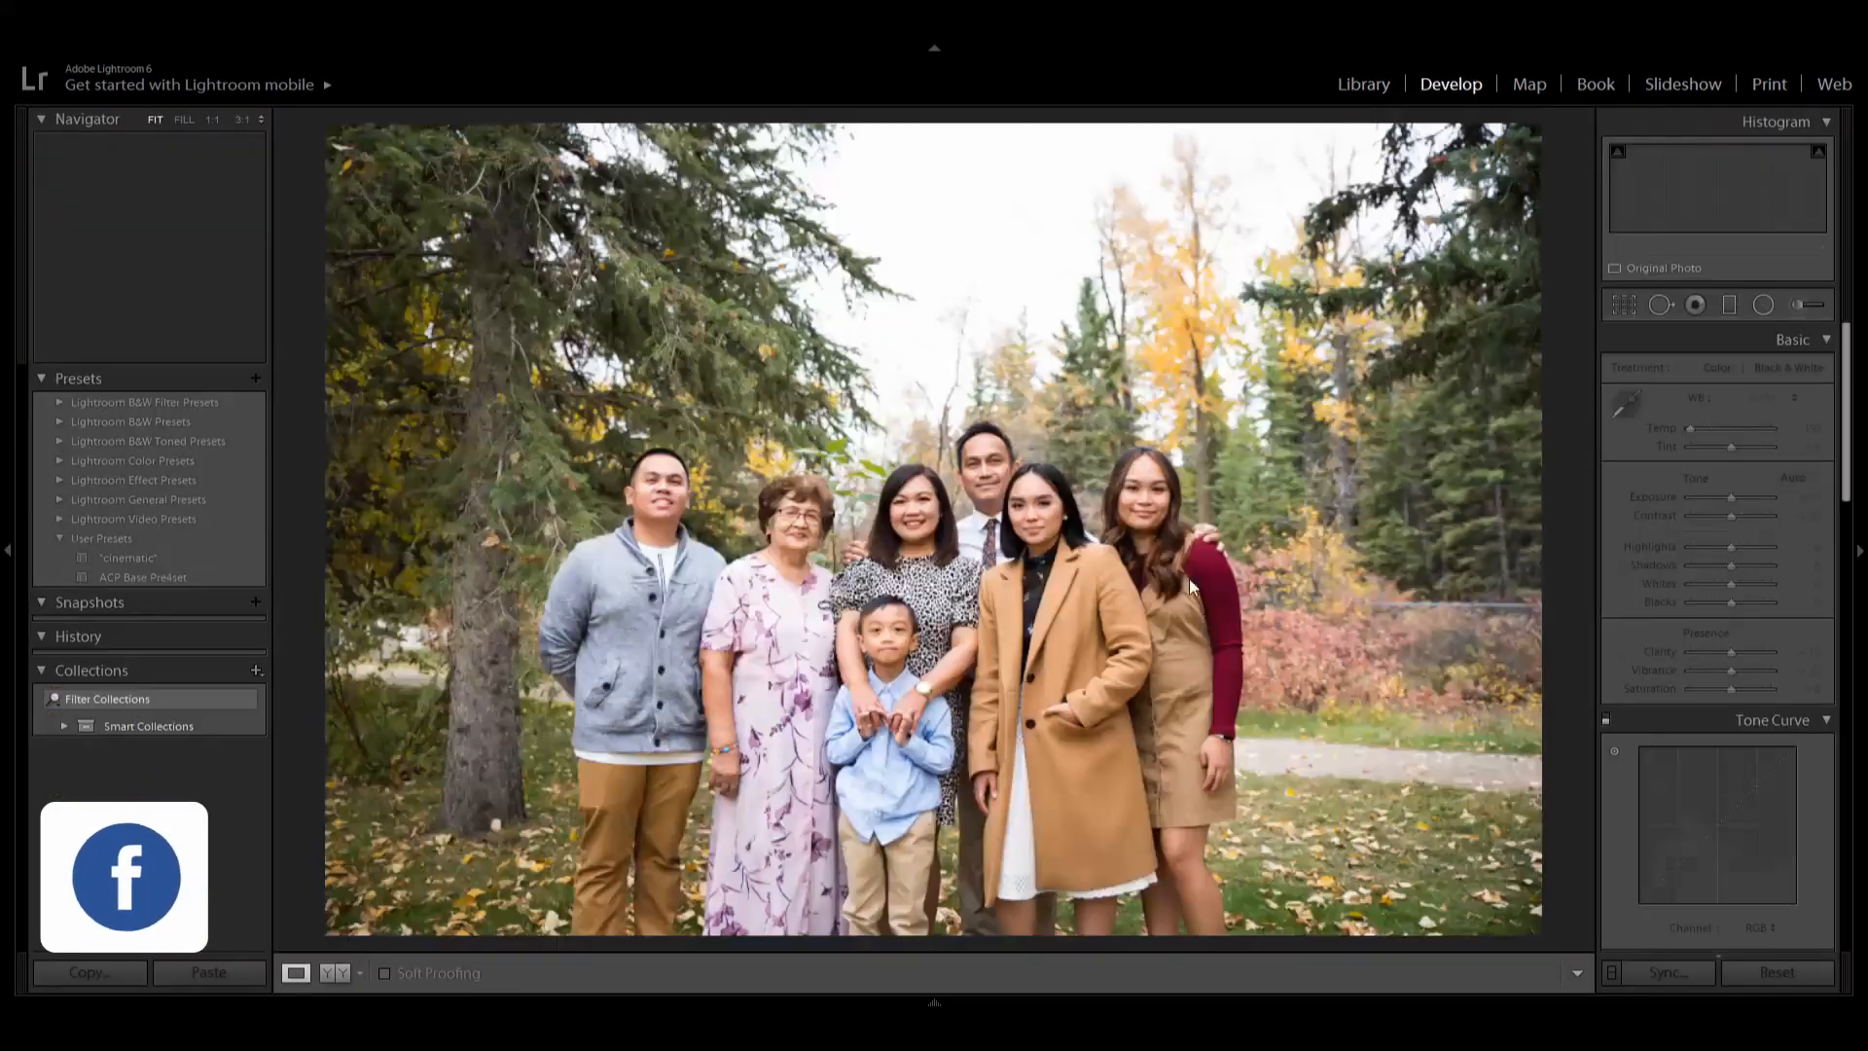
Zoom into the boy's portrait to inspect it and return to the grid.
{"action": "left_click", "coordinate": [788, 575]}
{"action": "left_click_drag", "start_coordinate": [1155, 741], "coordinate": [386, 482]}
{"action": "left_click", "coordinate": [386, 481]}
{"action": "left_click", "coordinate": [386, 482]}
{"action": "left_click", "coordinate": [386, 482]}
{"action": "key", "text": "g"}
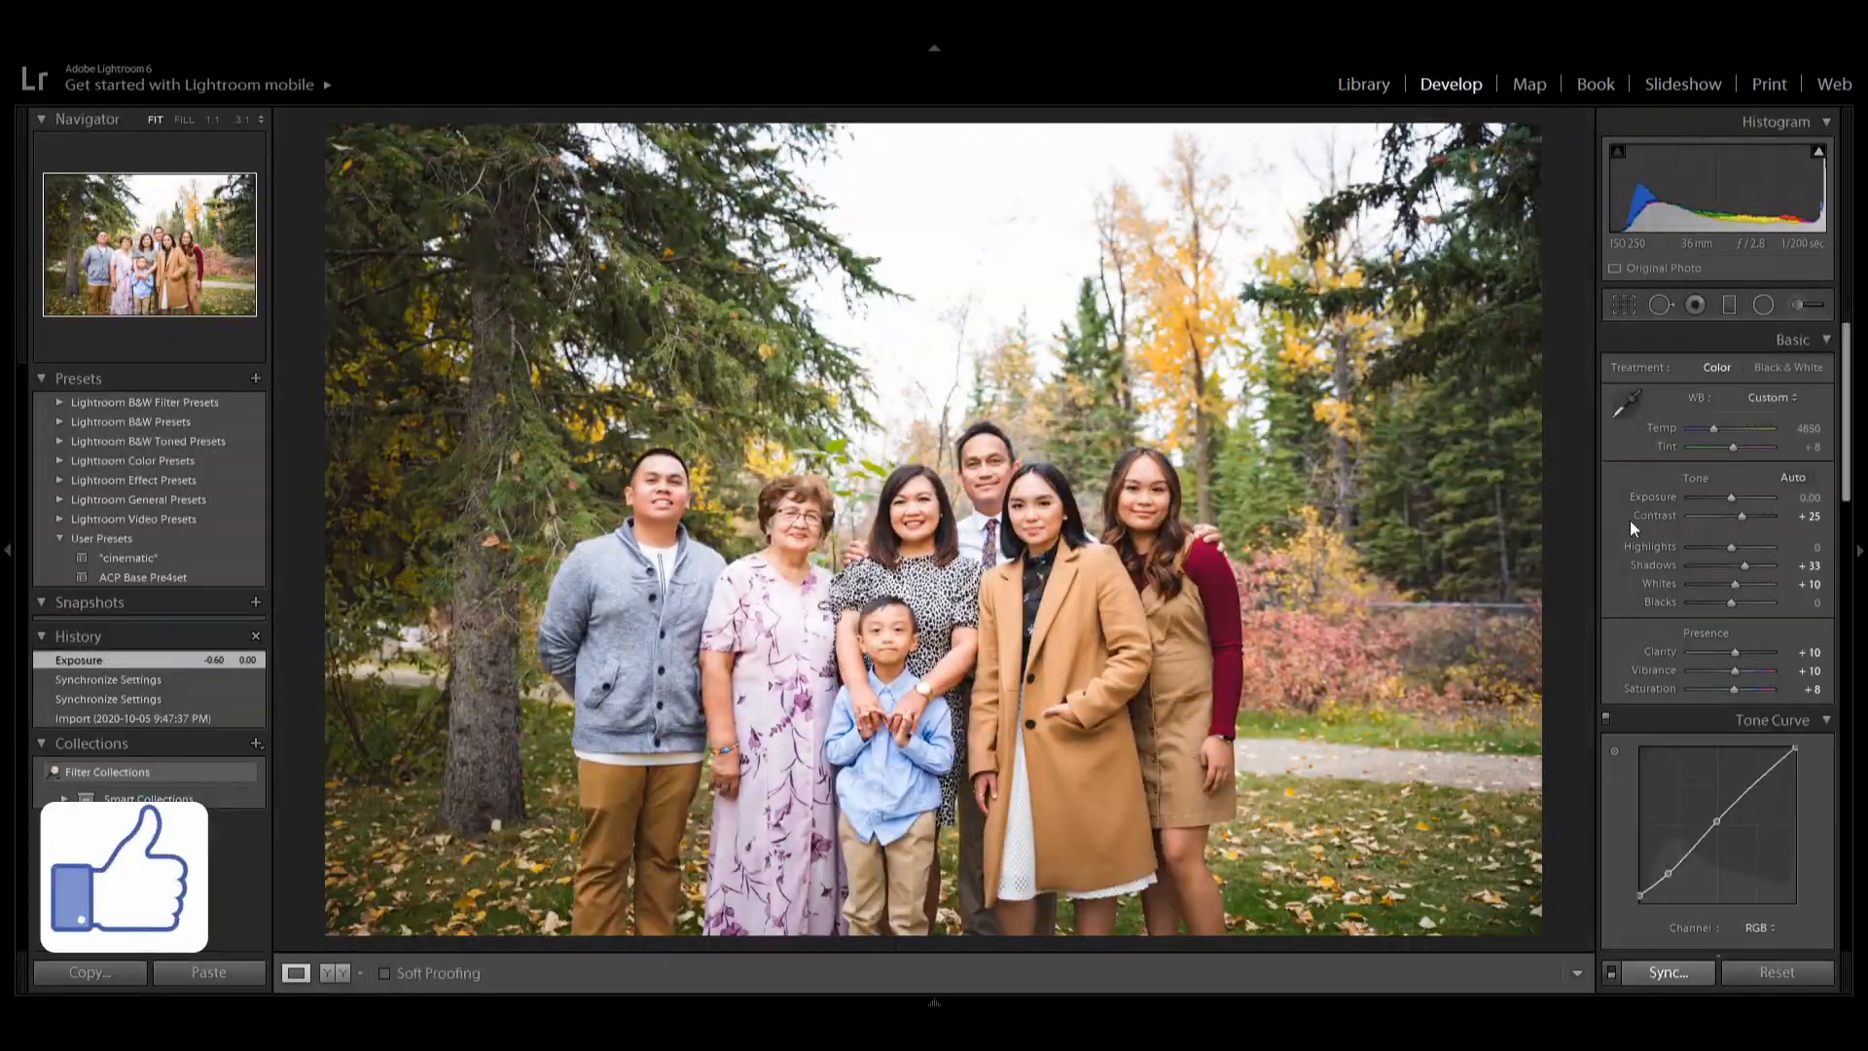
Raise the family group photo's exposure and add a graduated filter from the top across the sky.
{"action": "mouse_move", "coordinate": [1722, 497]}
{"action": "left_mouse_down"}
{"action": "mouse_move", "coordinate": [1701, 544]}
{"action": "mouse_move", "coordinate": [1735, 568]}
{"action": "left_mouse_up"}
{"action": "left_click", "coordinate": [1729, 304]}
{"action": "left_click_drag", "start_coordinate": [909, 158], "coordinate": [905, 628]}
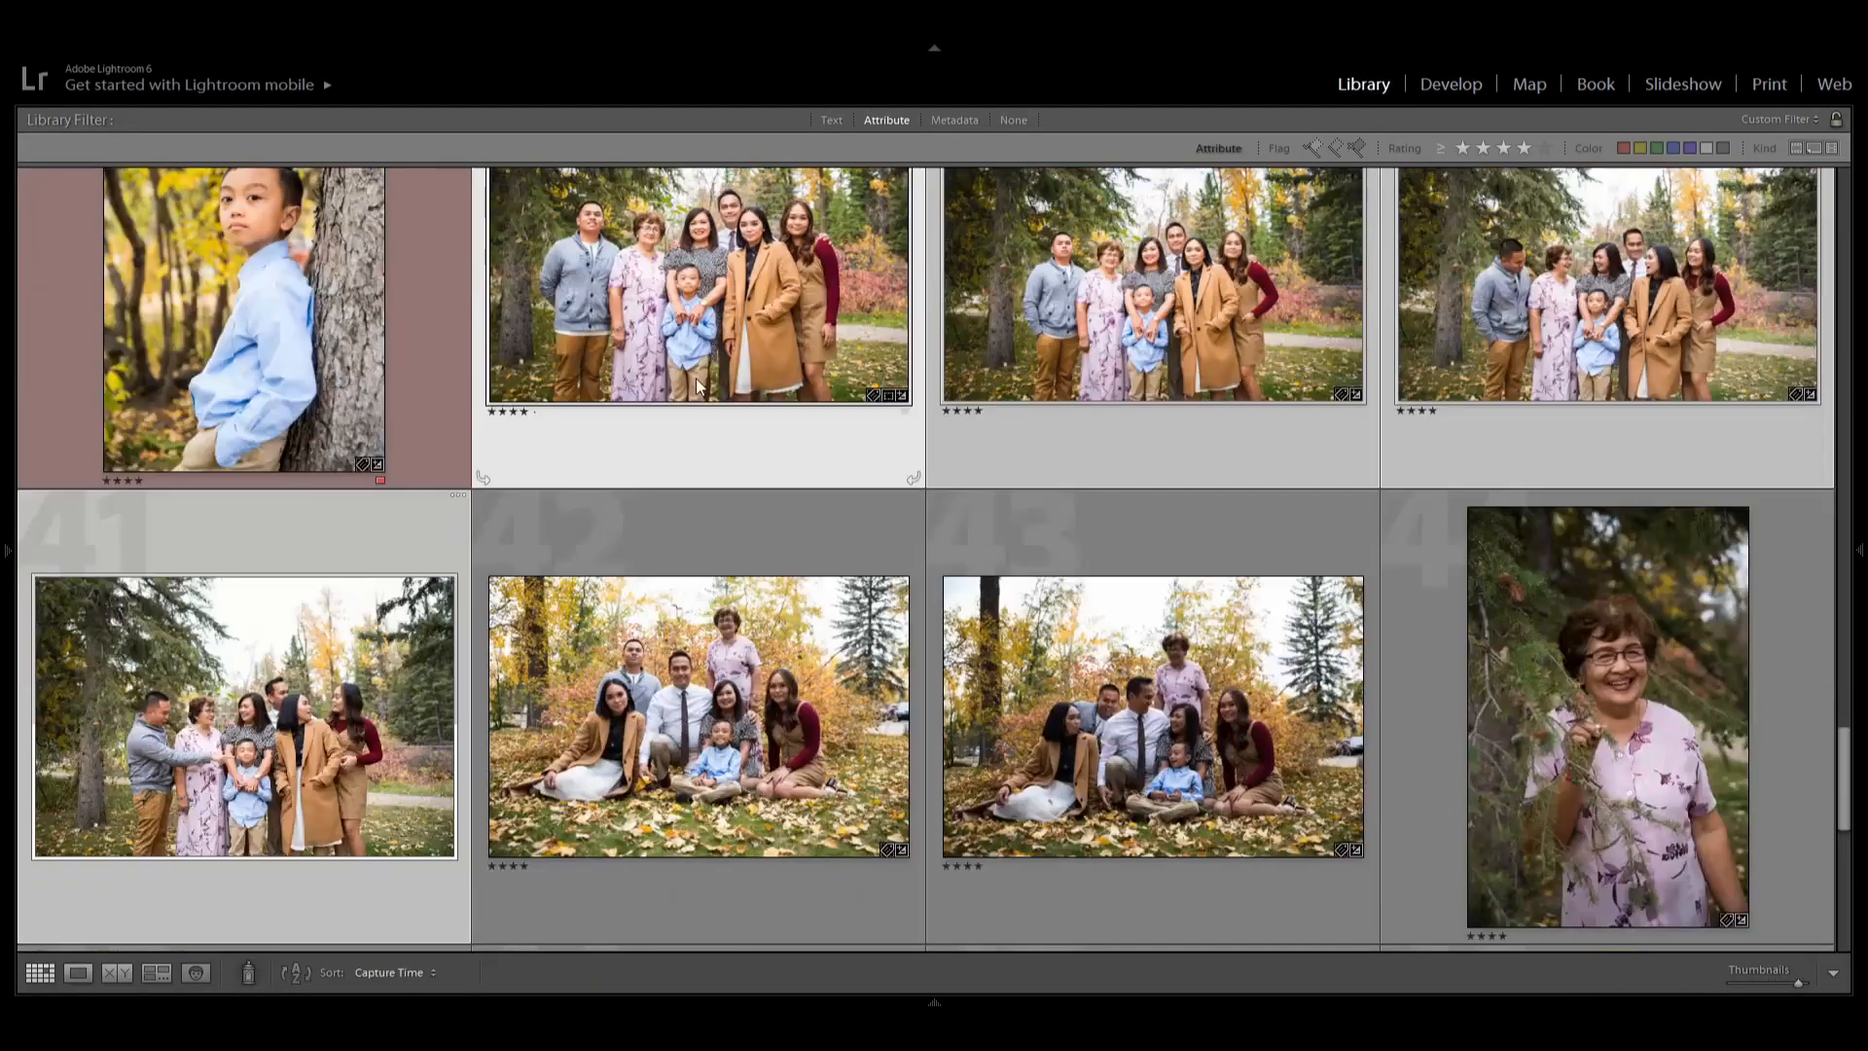
Crop the standing family group photo, lowering the top edge and shifting the frame down.
{"action": "double_click", "coordinate": [696, 386]}
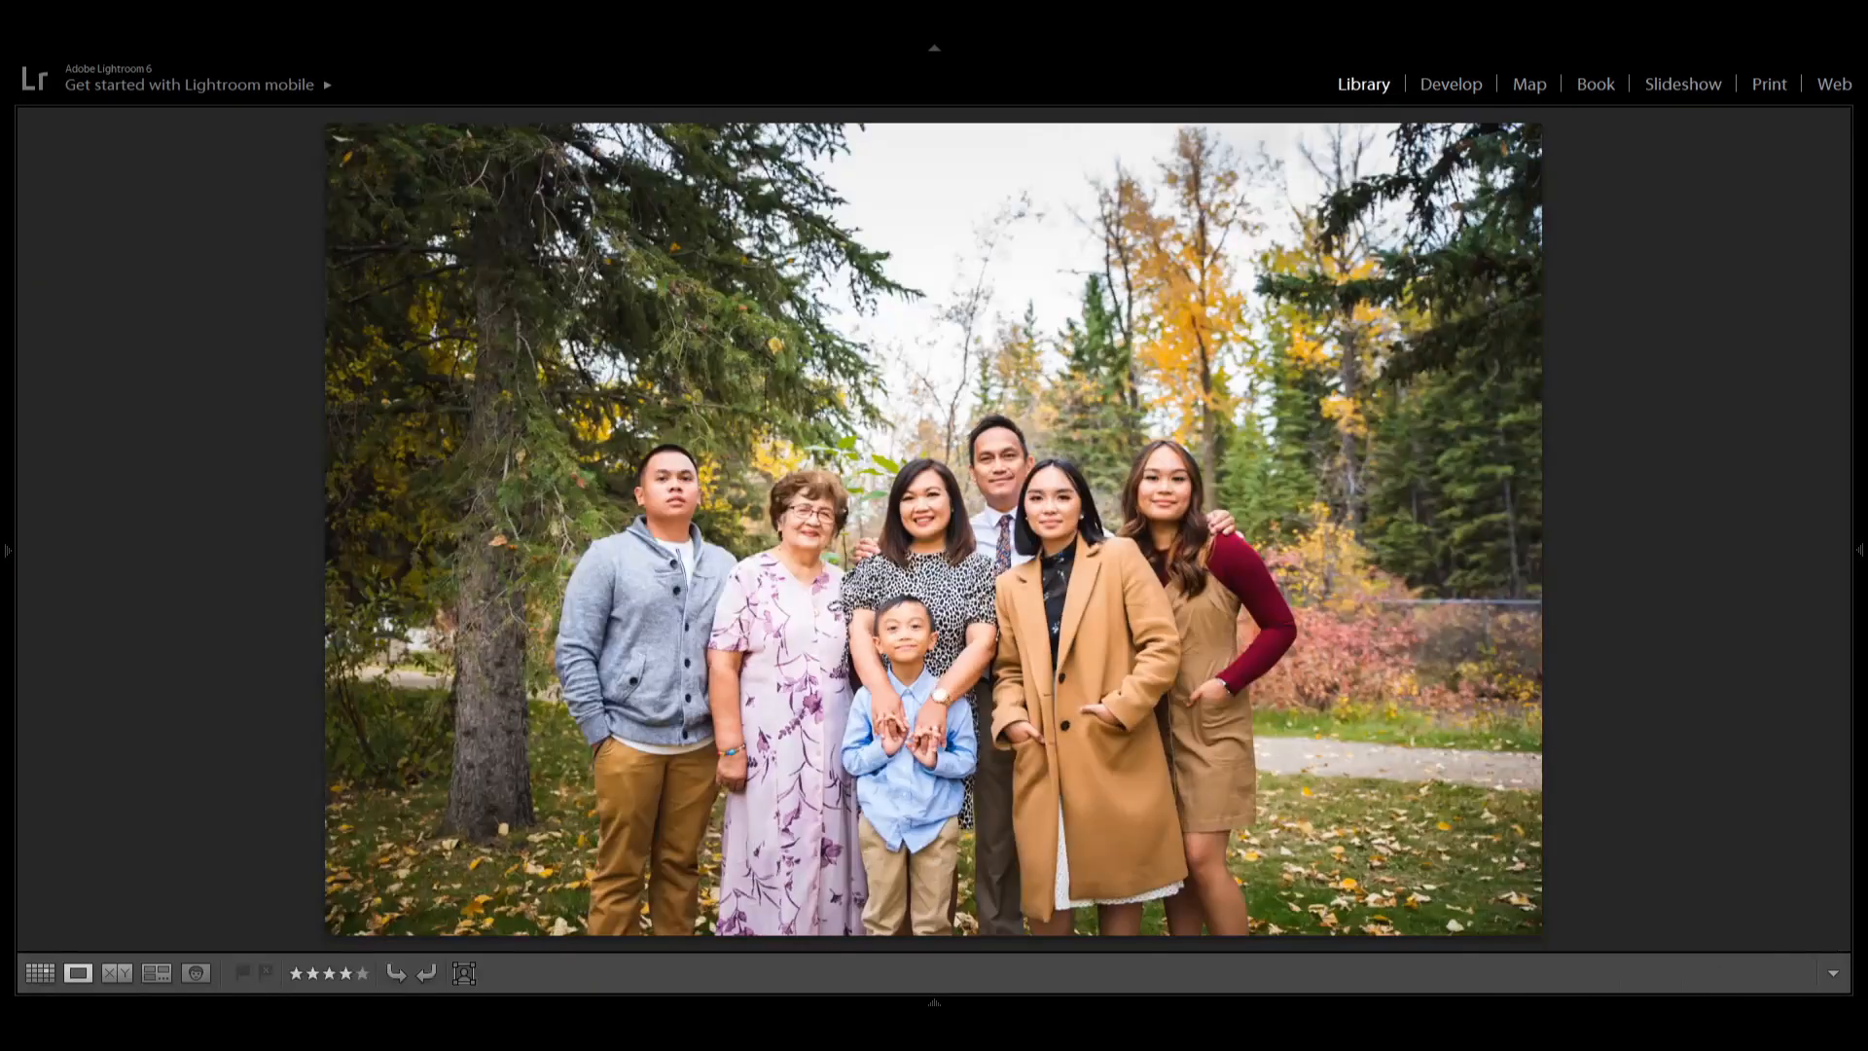
{"action": "key", "text": "Right"}
{"action": "key", "text": "Left"}
{"action": "key", "text": "Left"}
{"action": "key", "text": "Right"}
{"action": "key", "text": "r"}
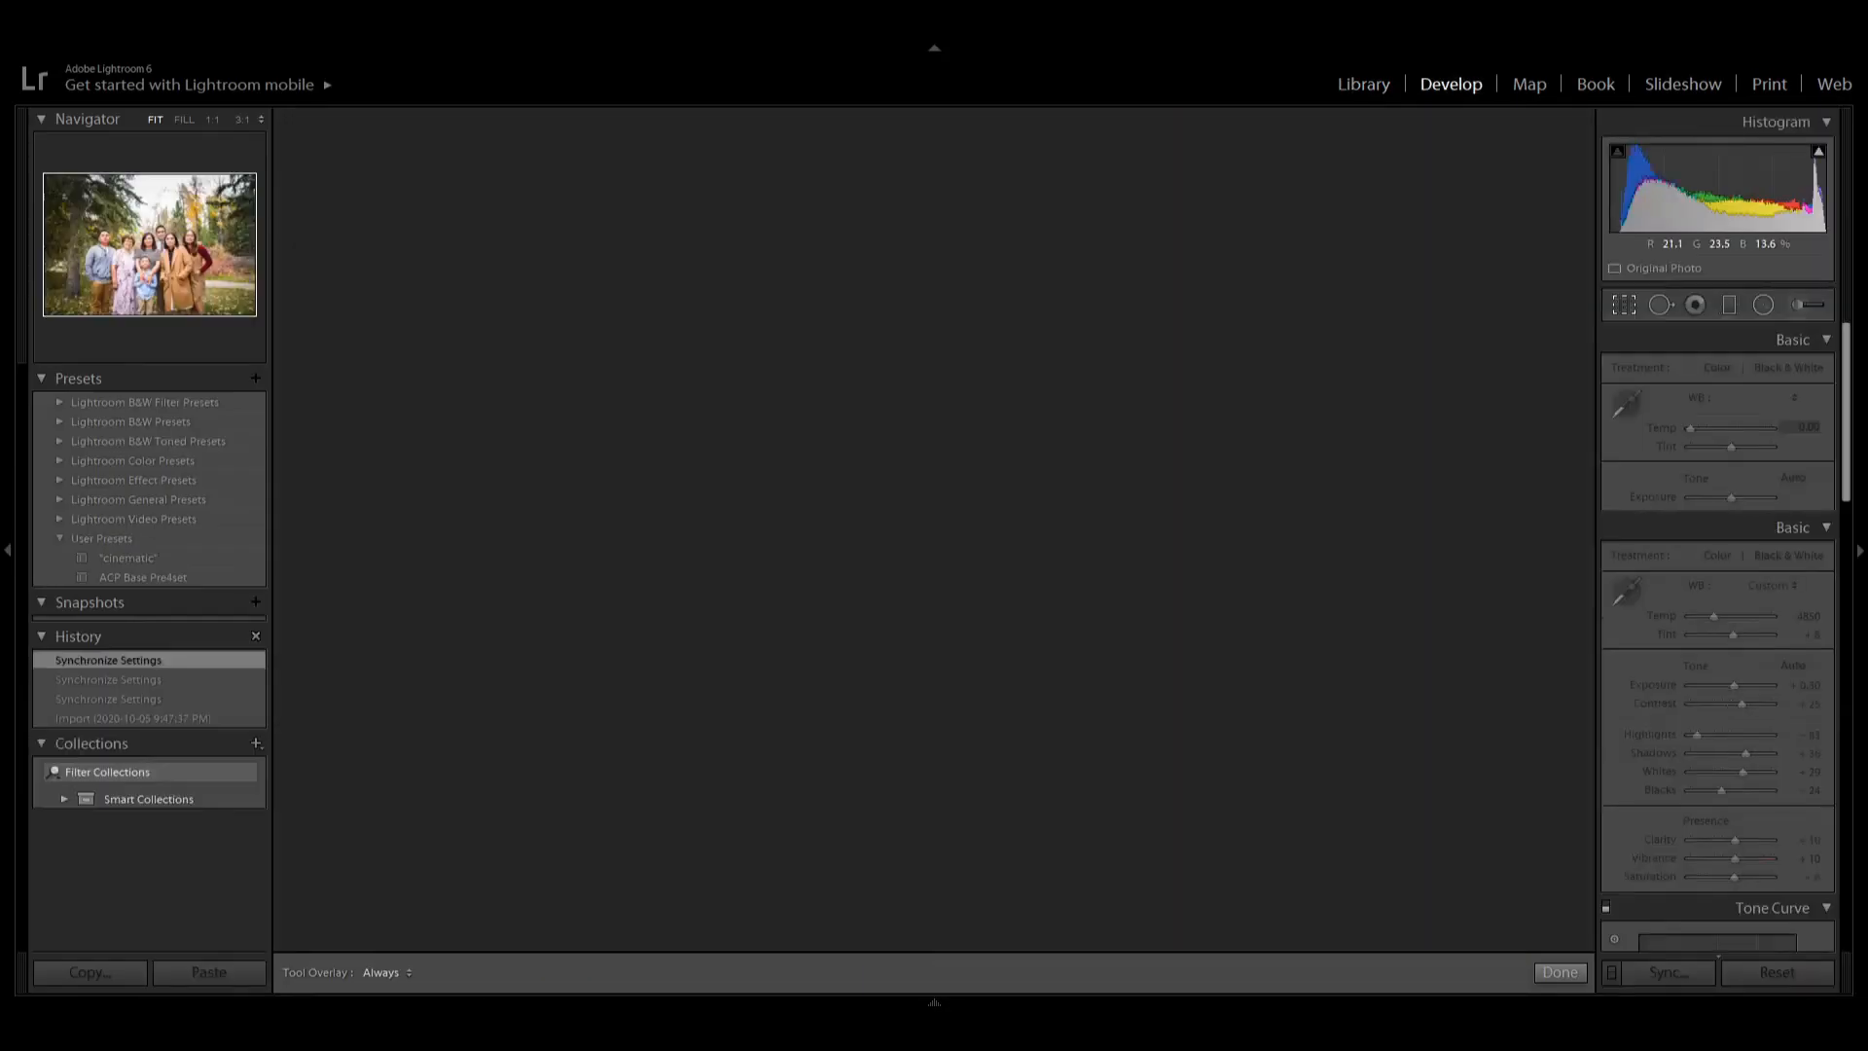
{"action": "left_click_drag", "start_coordinate": [935, 123], "coordinate": [934, 170]}
{"action": "left_click_drag", "start_coordinate": [984, 599], "coordinate": [975, 657]}
{"action": "key", "text": "Return"}
Select the photo of the family seated in the leaves in the grid.
{"action": "key", "text": "Right"}
{"action": "key", "text": "Right"}
{"action": "key", "text": "g"}
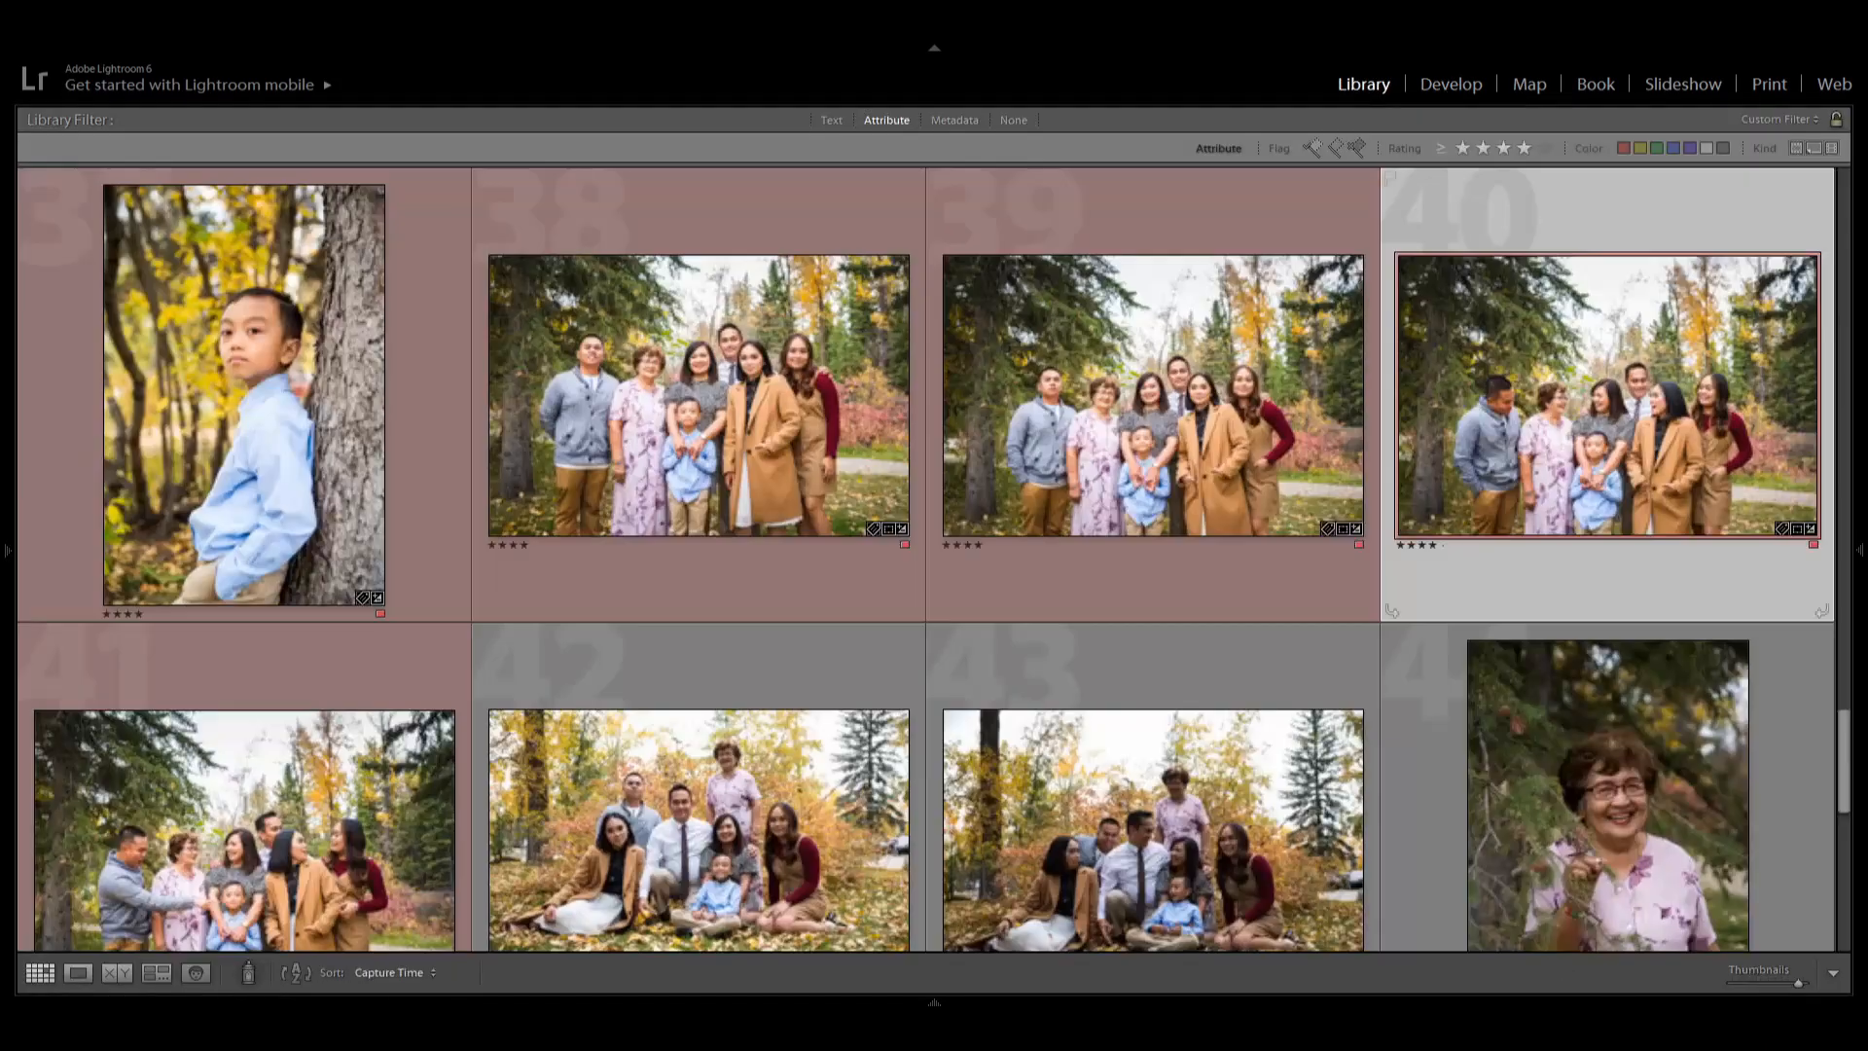
{"action": "scroll", "coordinate": [1081, 660], "scroll_direction": "down", "scroll_amount": 2}
{"action": "left_click", "coordinate": [1081, 660]}
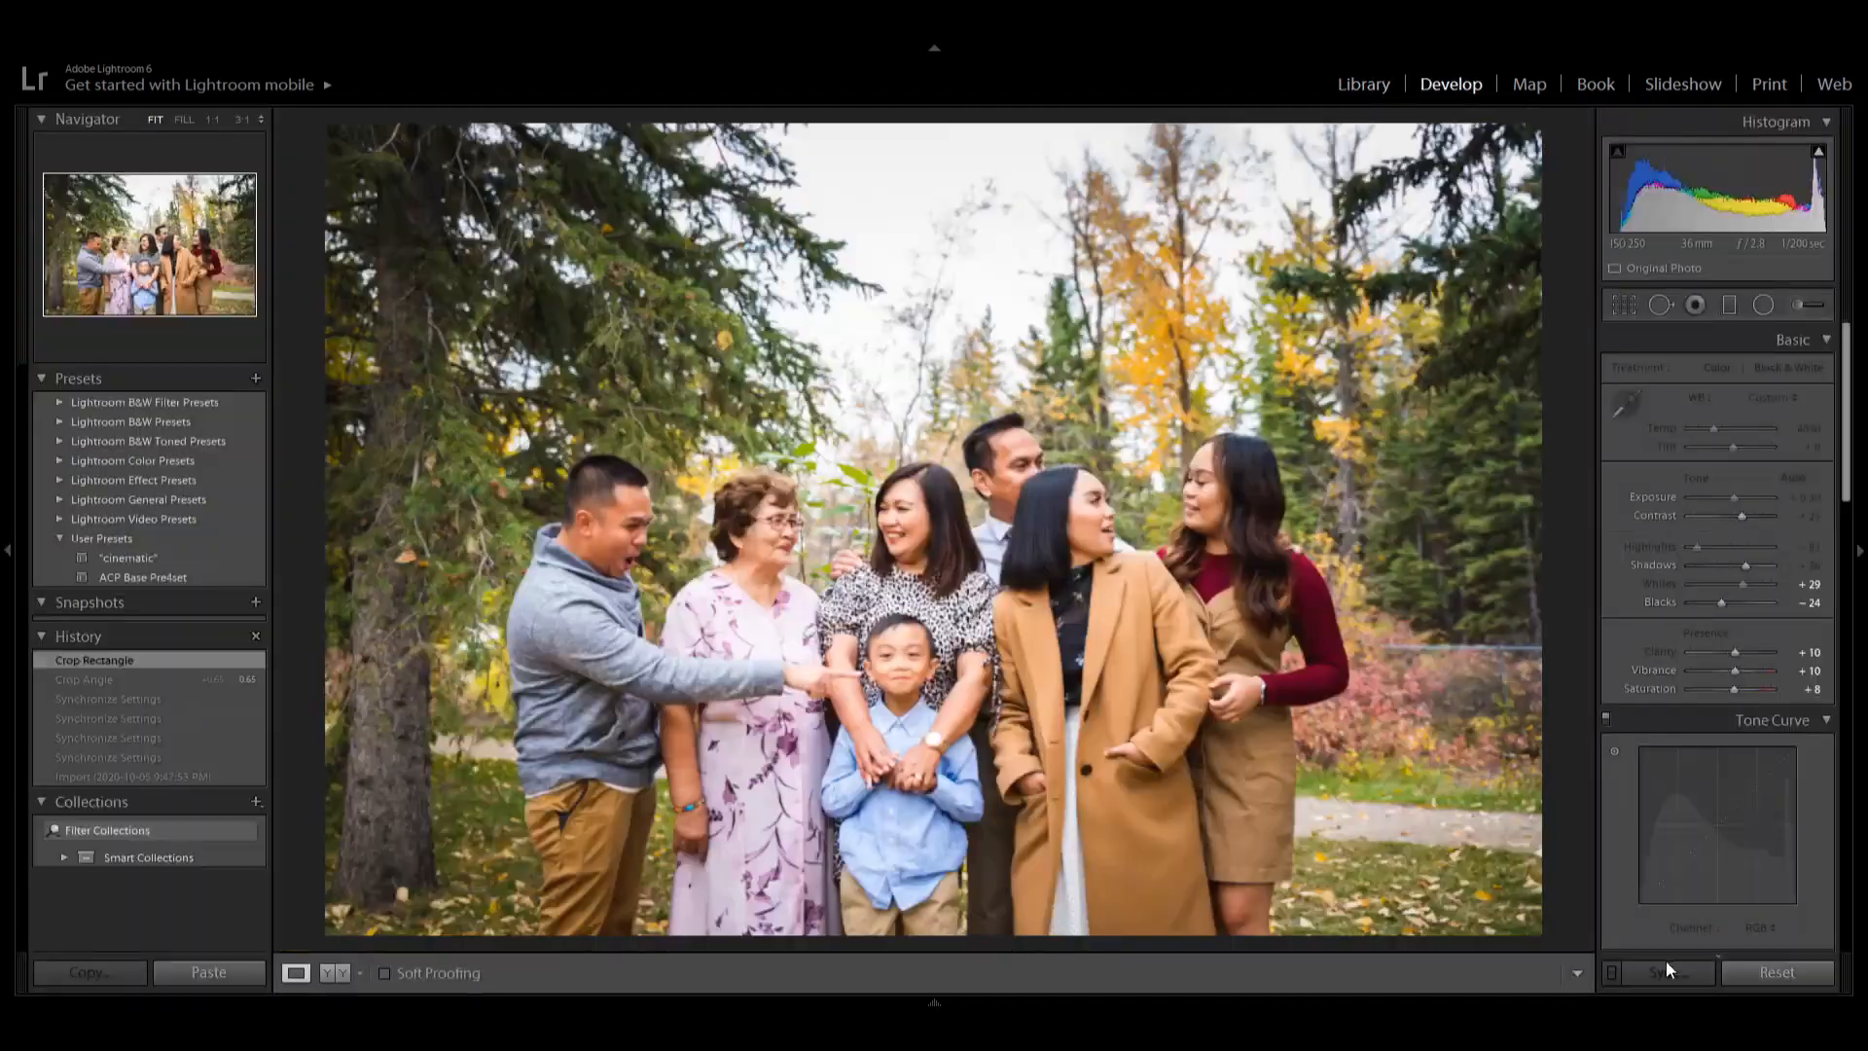
Open the family photo seated in the leaves for cropping and crop it, lowering the top edge and pulling in the corners.
{"action": "key", "text": "Return"}
{"action": "key", "text": "g"}
{"action": "left_click", "coordinate": [389, 652], "text": "ctrl"}
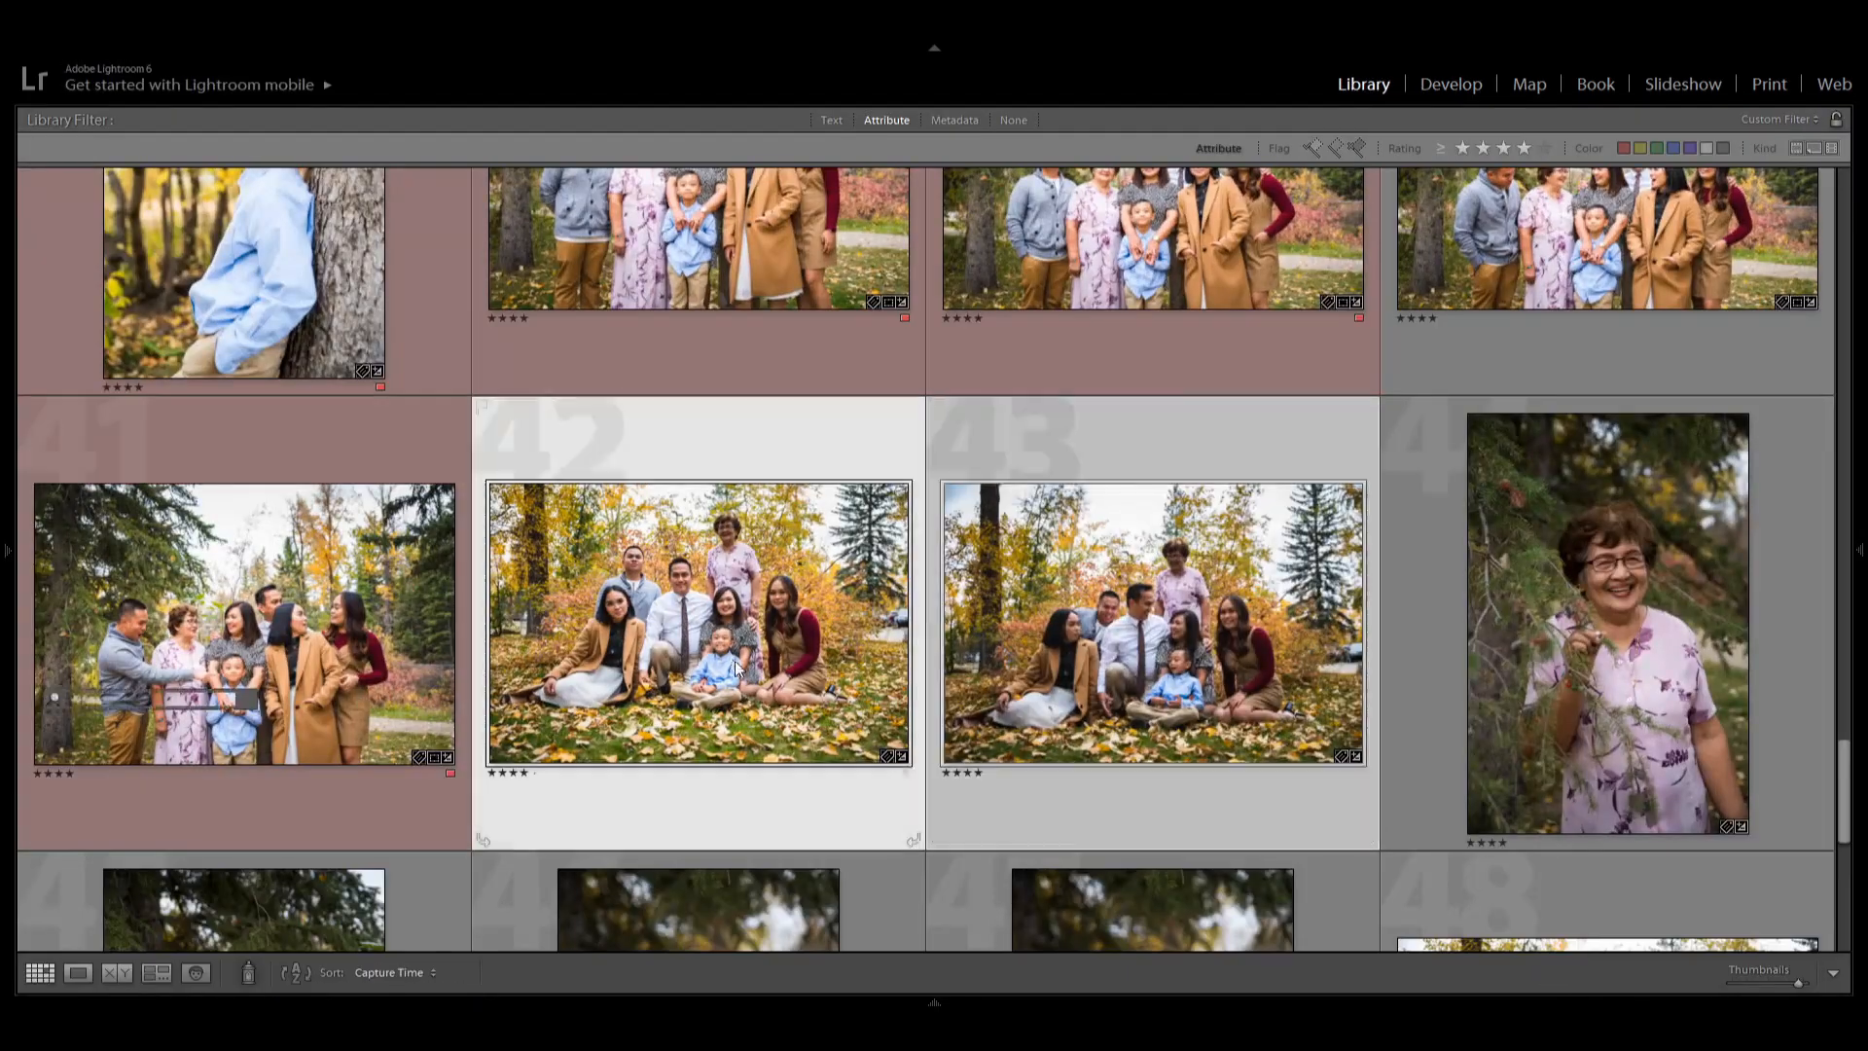
{"action": "key", "text": "d"}
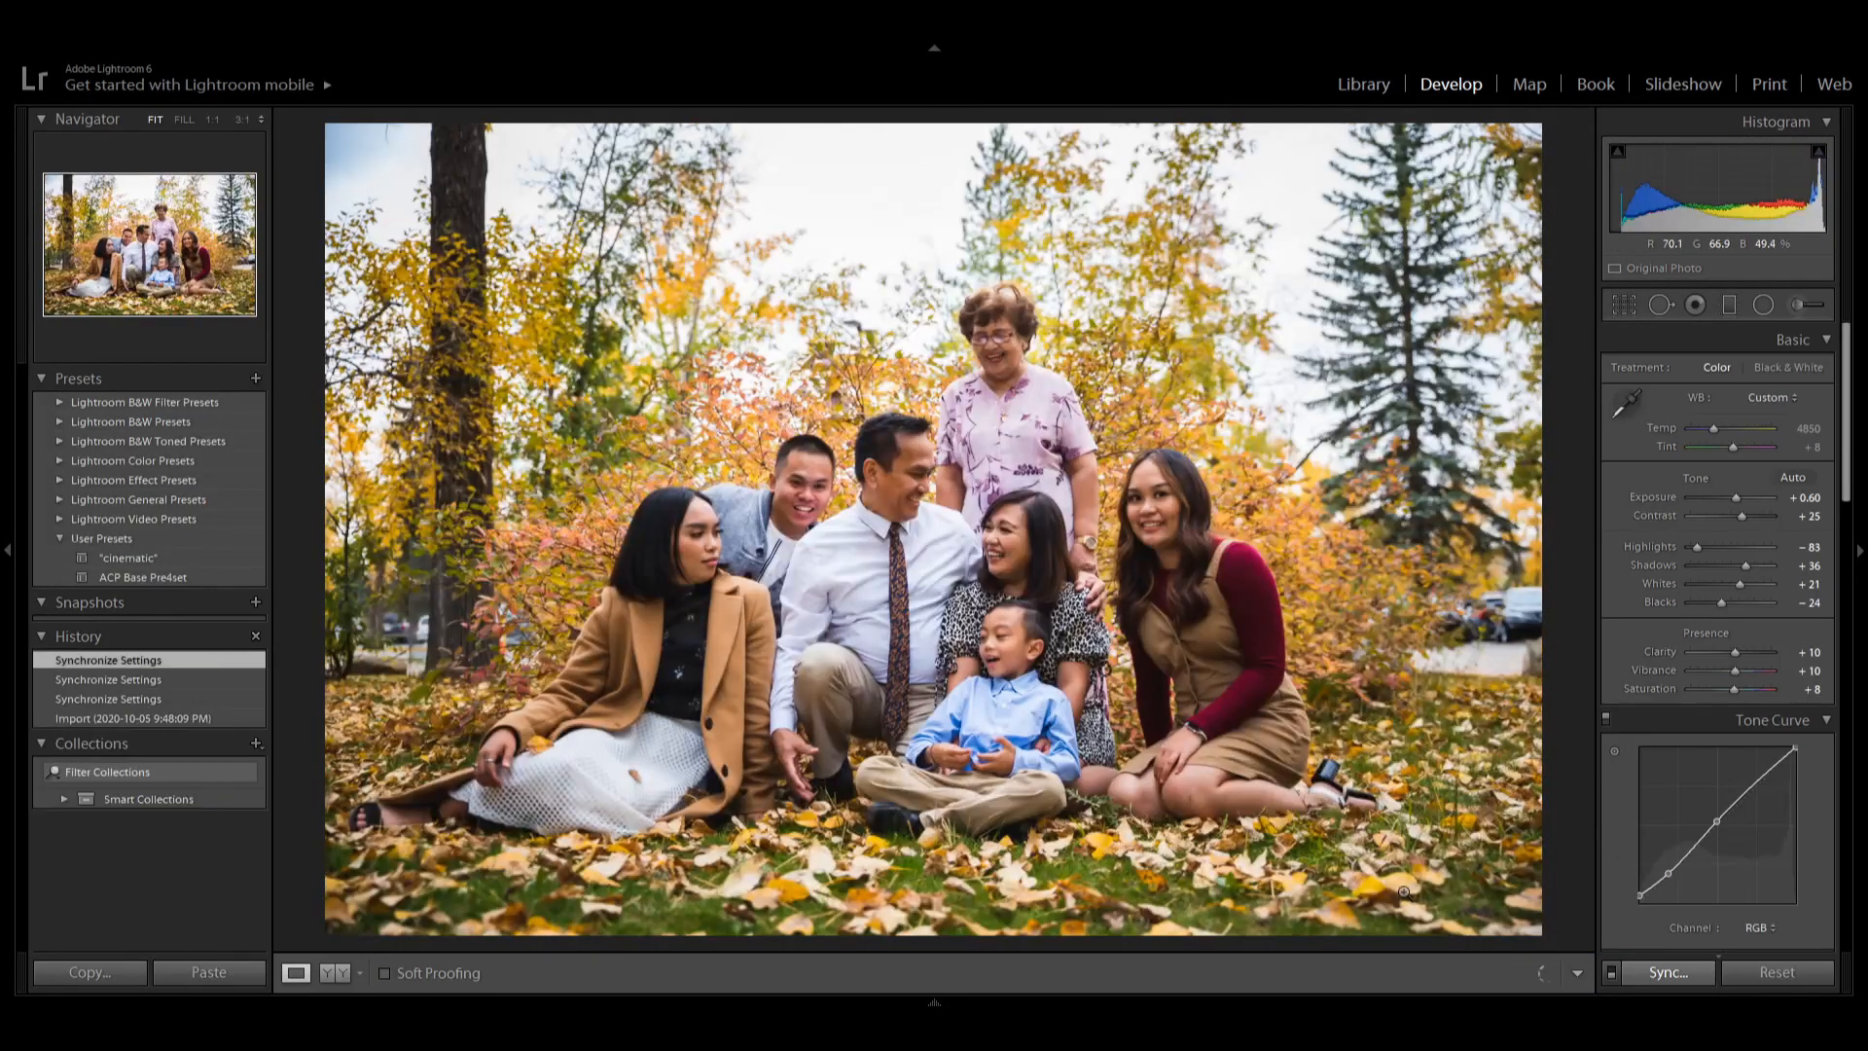
{"action": "key", "text": "r"}
{"action": "left_click_drag", "start_coordinate": [933, 123], "coordinate": [933, 160]}
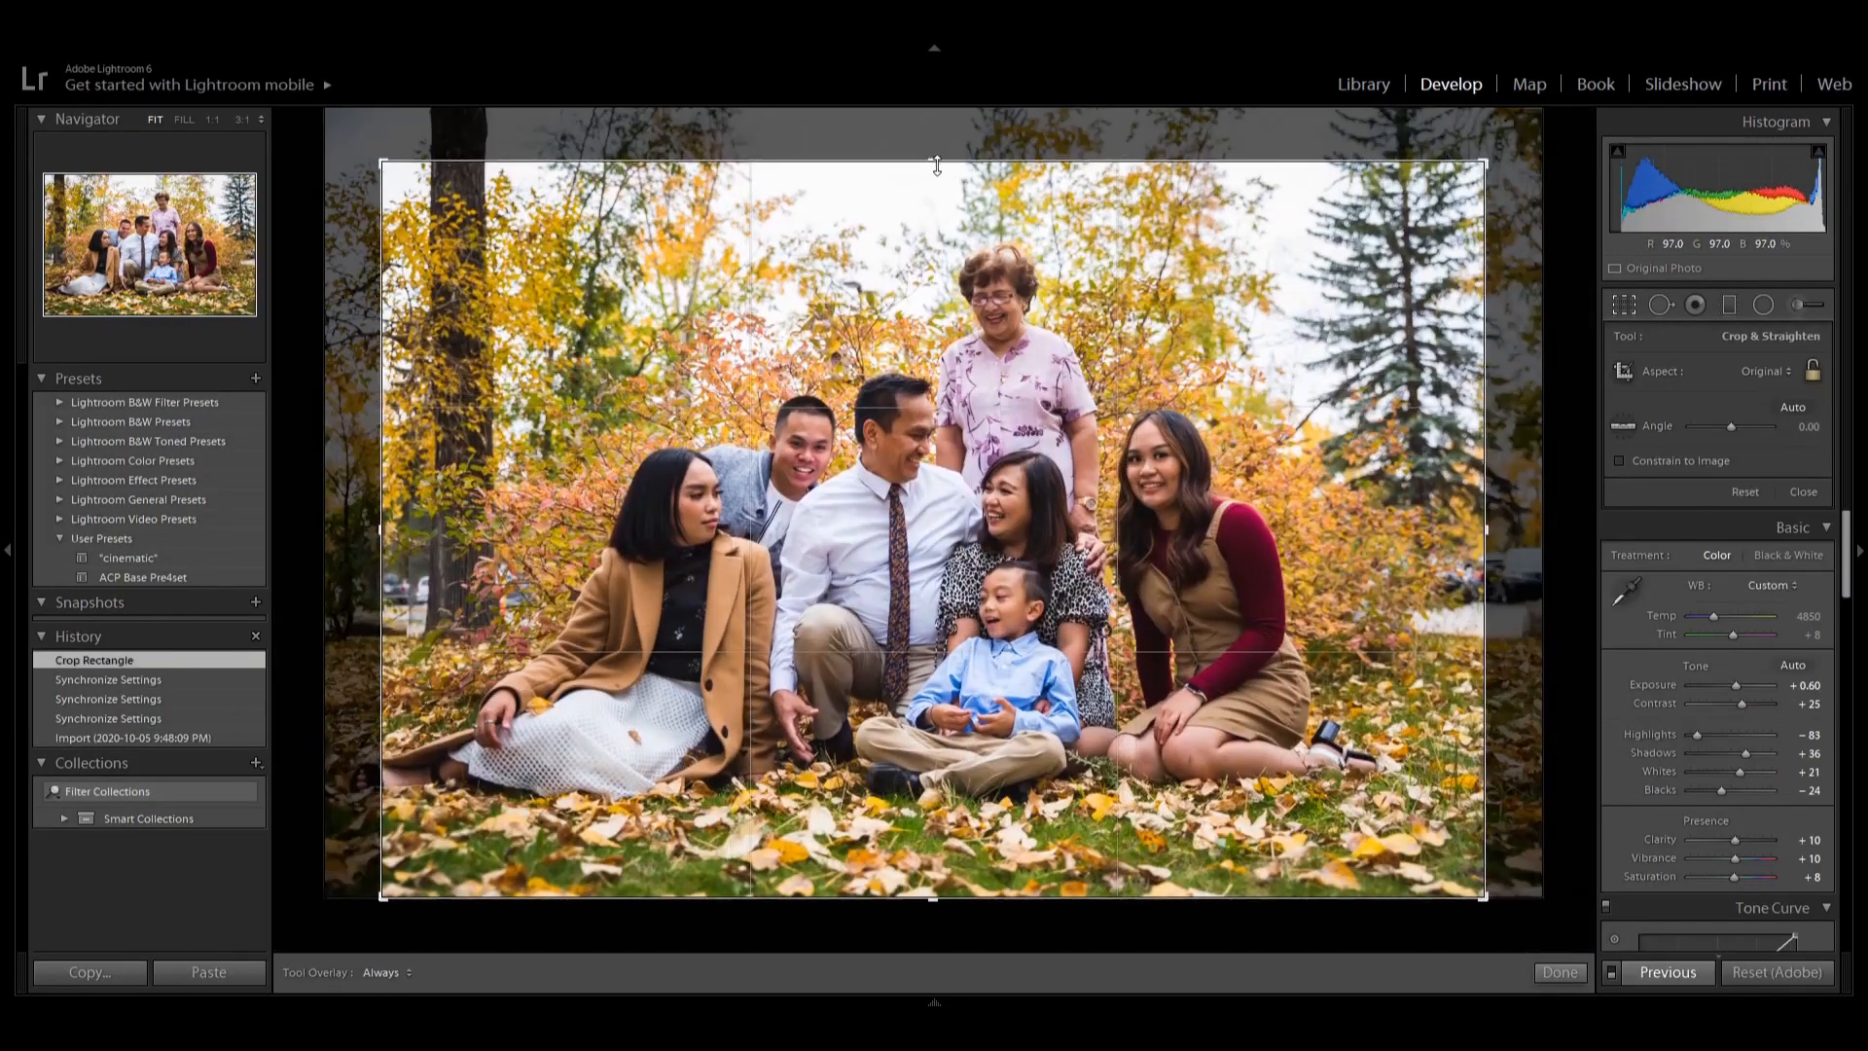
{"action": "left_click_drag", "start_coordinate": [1488, 901], "coordinate": [1459, 881]}
{"action": "left_click_drag", "start_coordinate": [405, 179], "coordinate": [422, 189]}
{"action": "left_click_drag", "start_coordinate": [984, 323], "coordinate": [989, 330]}
{"action": "key", "text": "Return"}
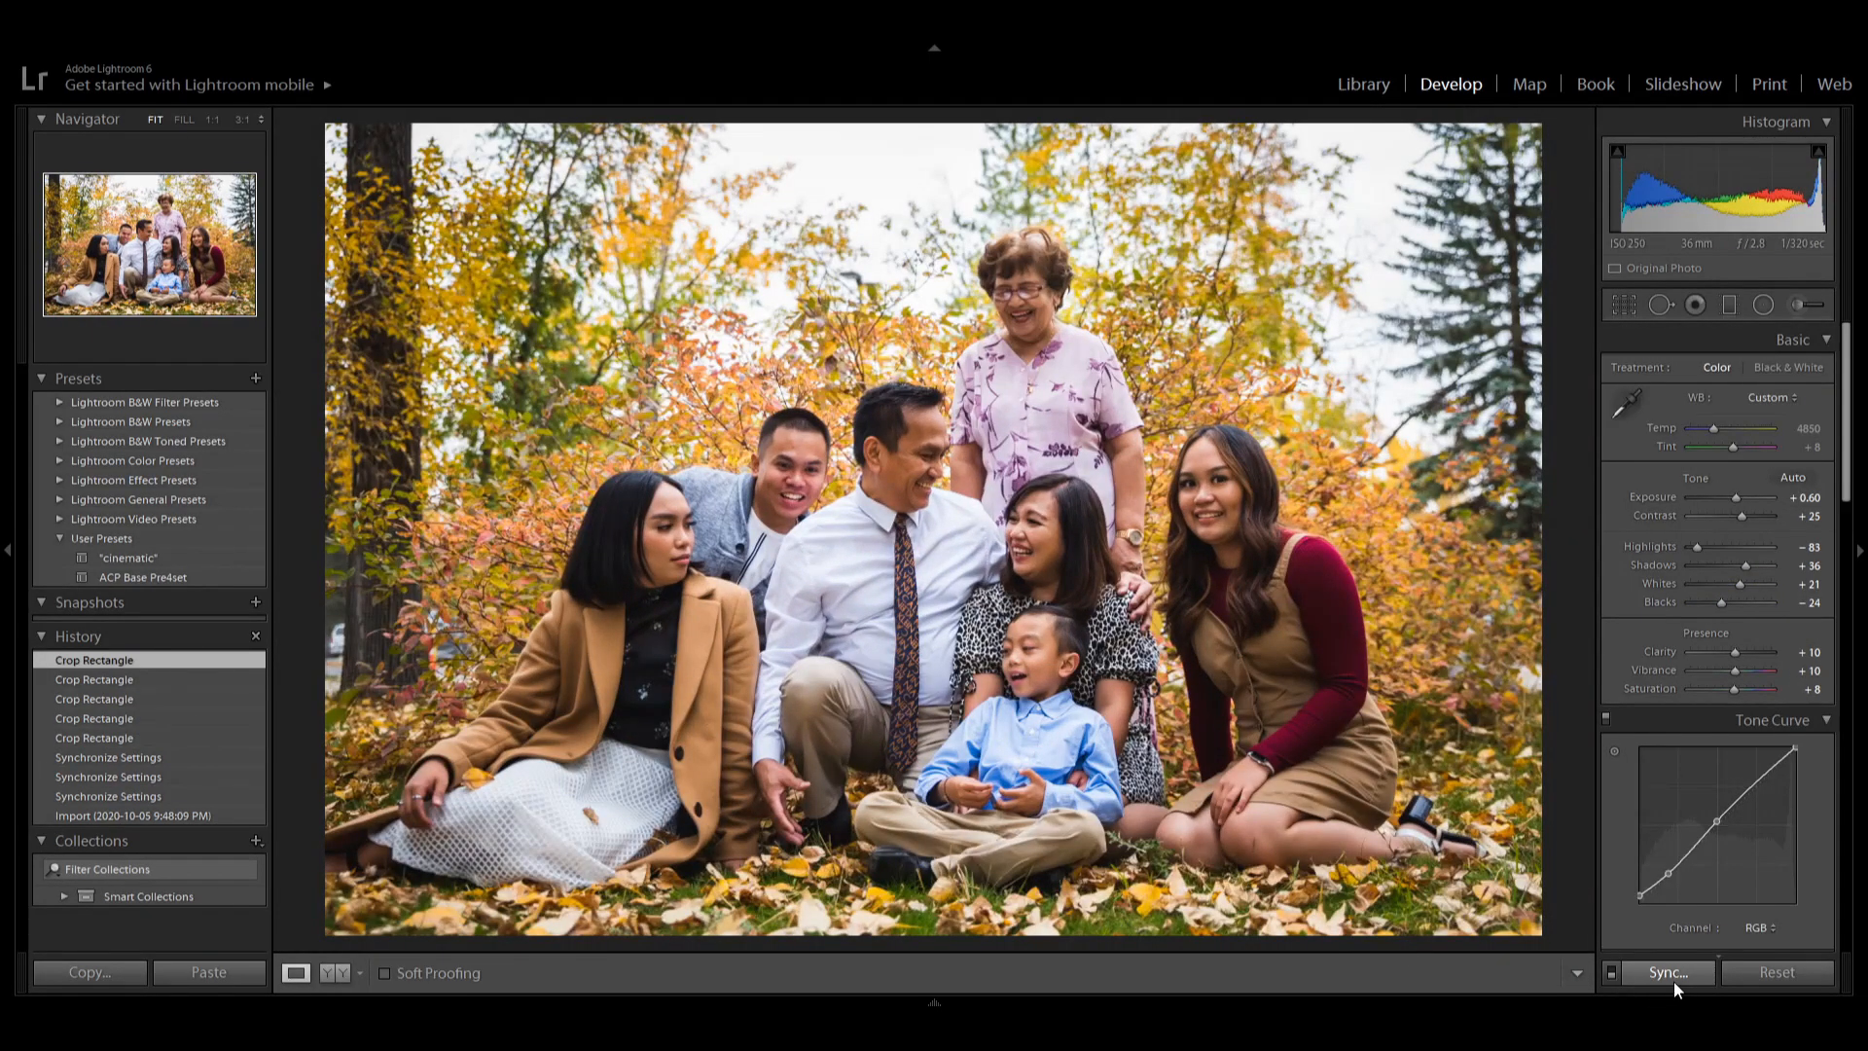
{"action": "left_click", "coordinate": [1667, 971]}
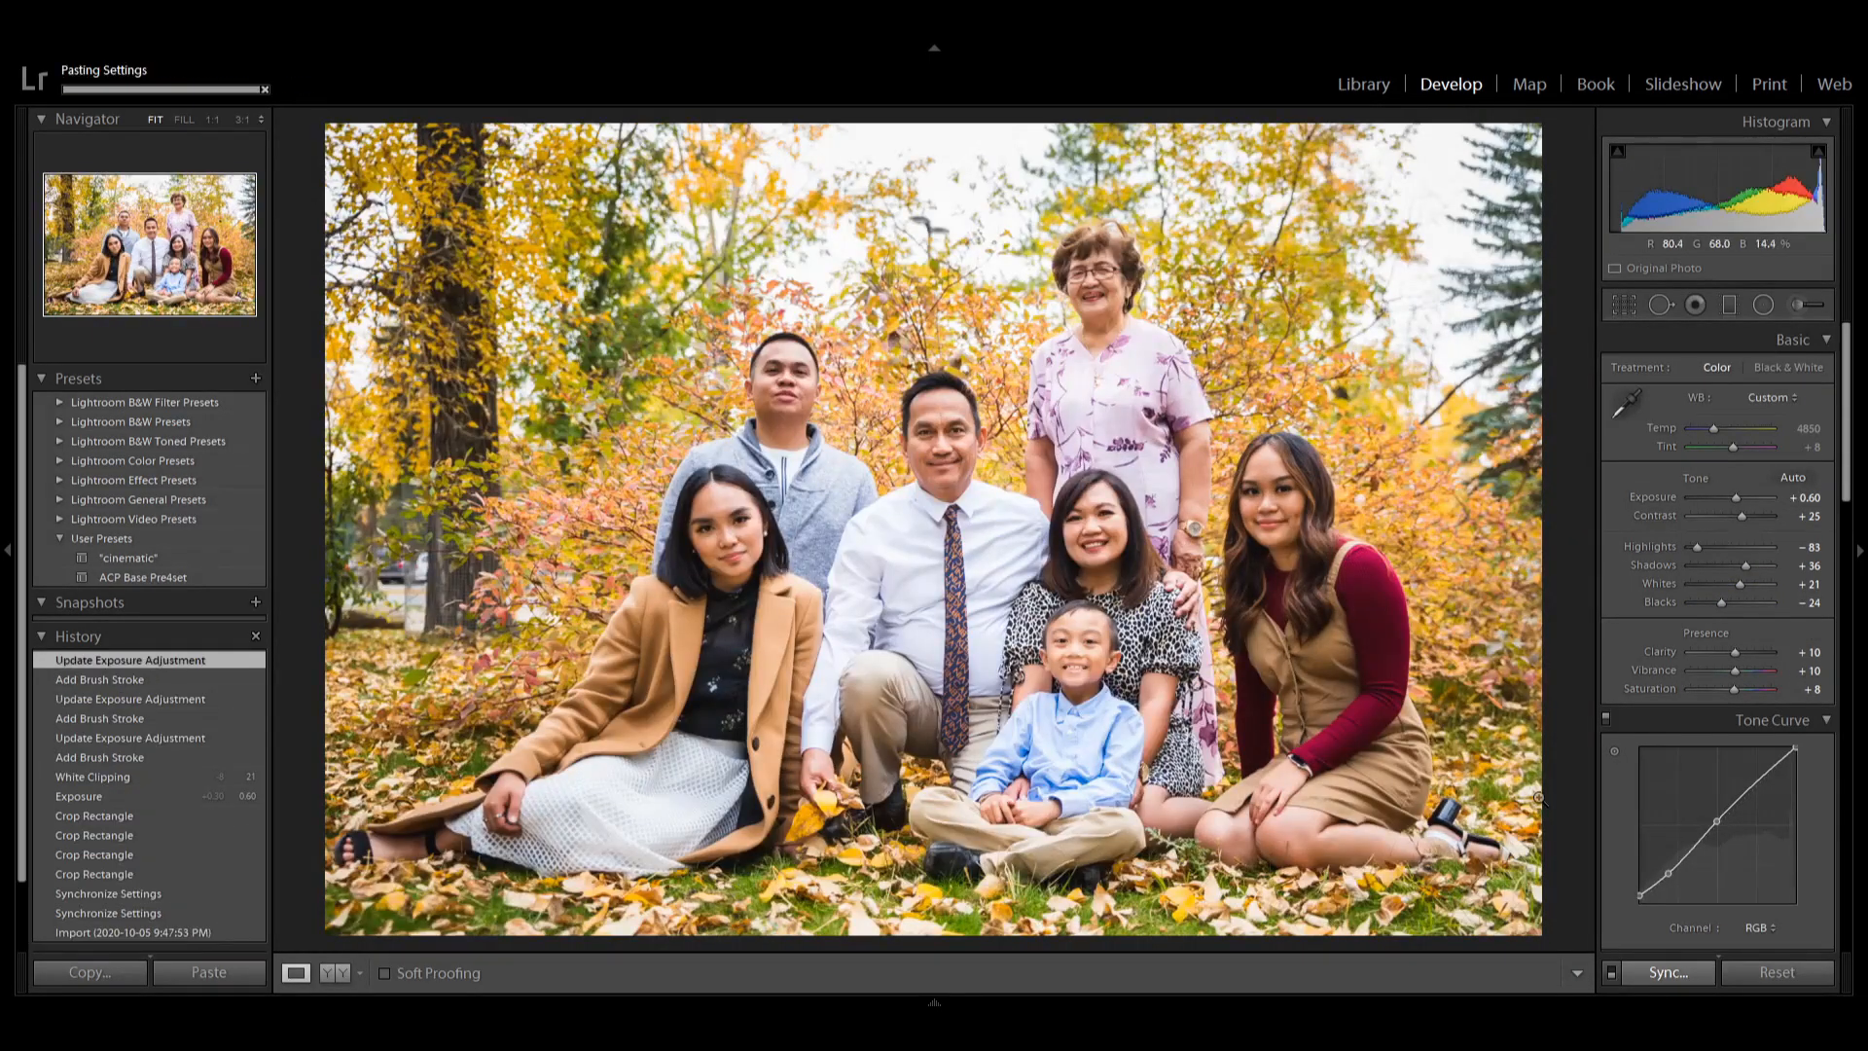
{"action": "double_click", "coordinate": [1656, 548]}
{"action": "key", "text": "ctrl+z"}
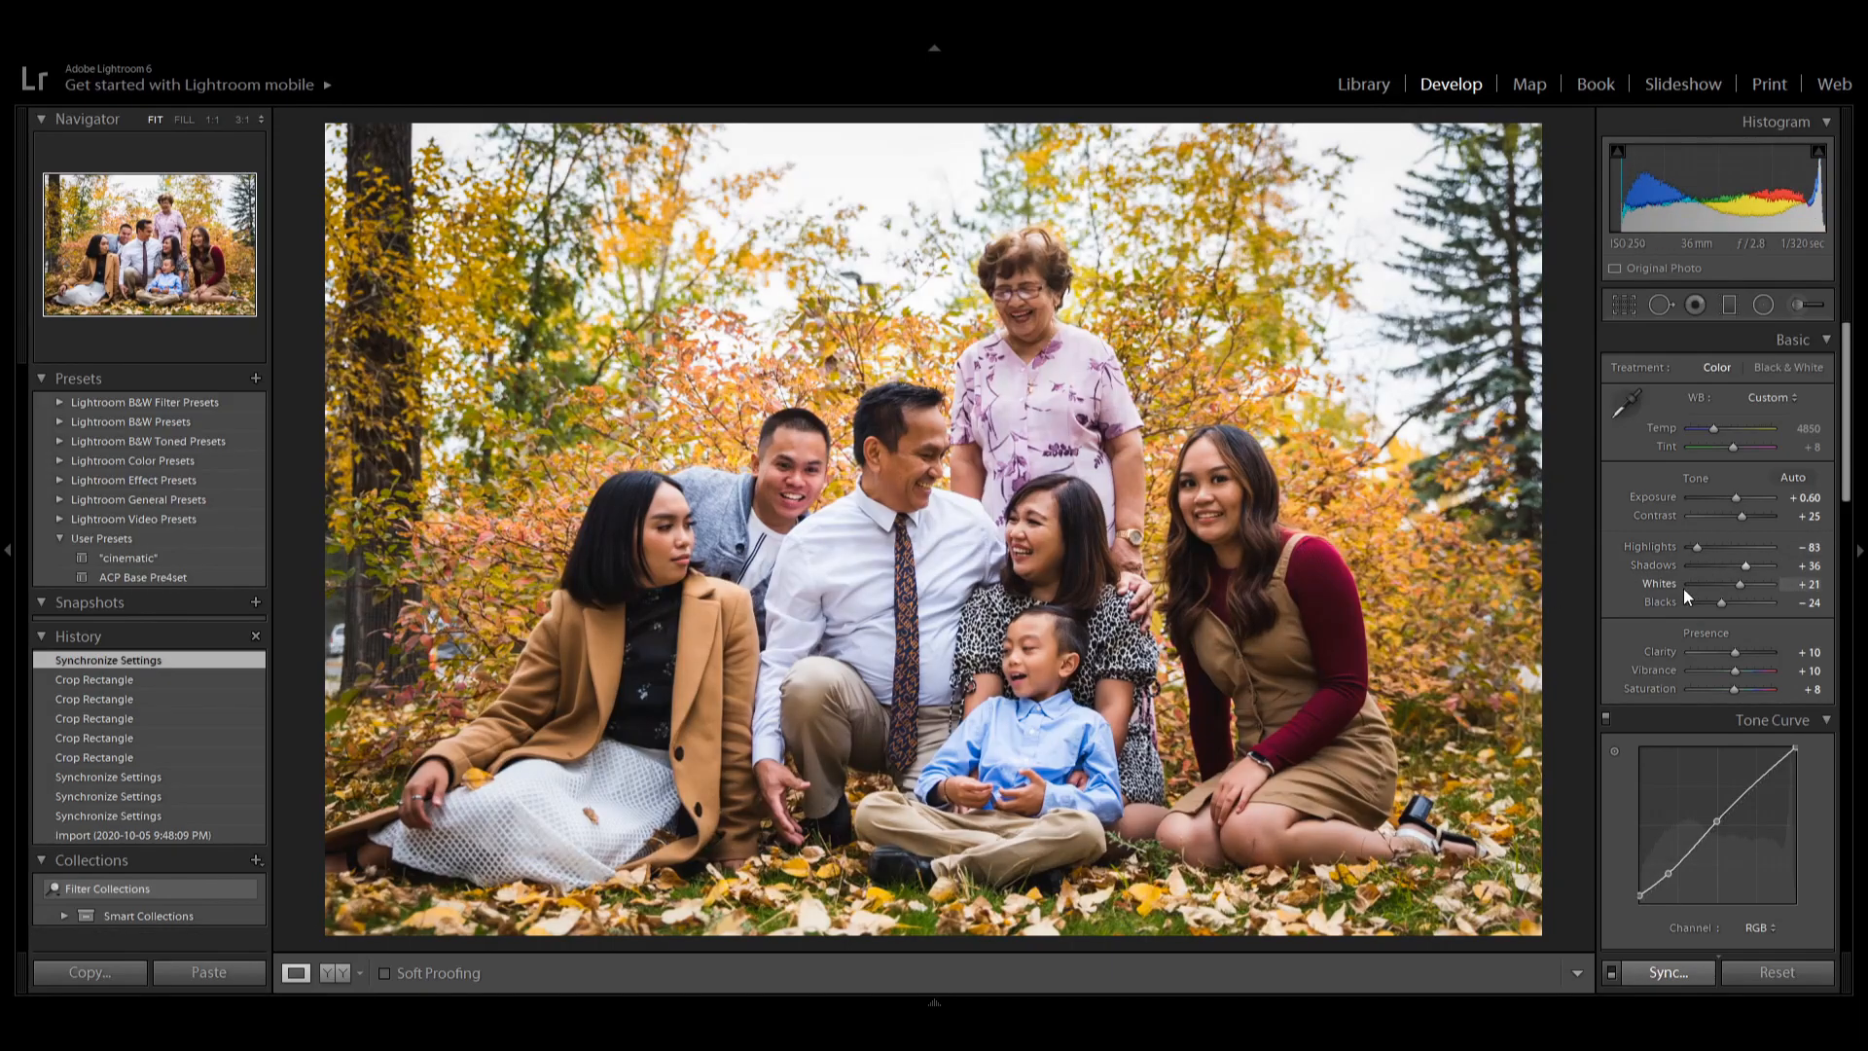
Raise the seated family photo's exposure to +1.00.
{"action": "left_click_drag", "start_coordinate": [1737, 498], "coordinate": [1739, 498]}
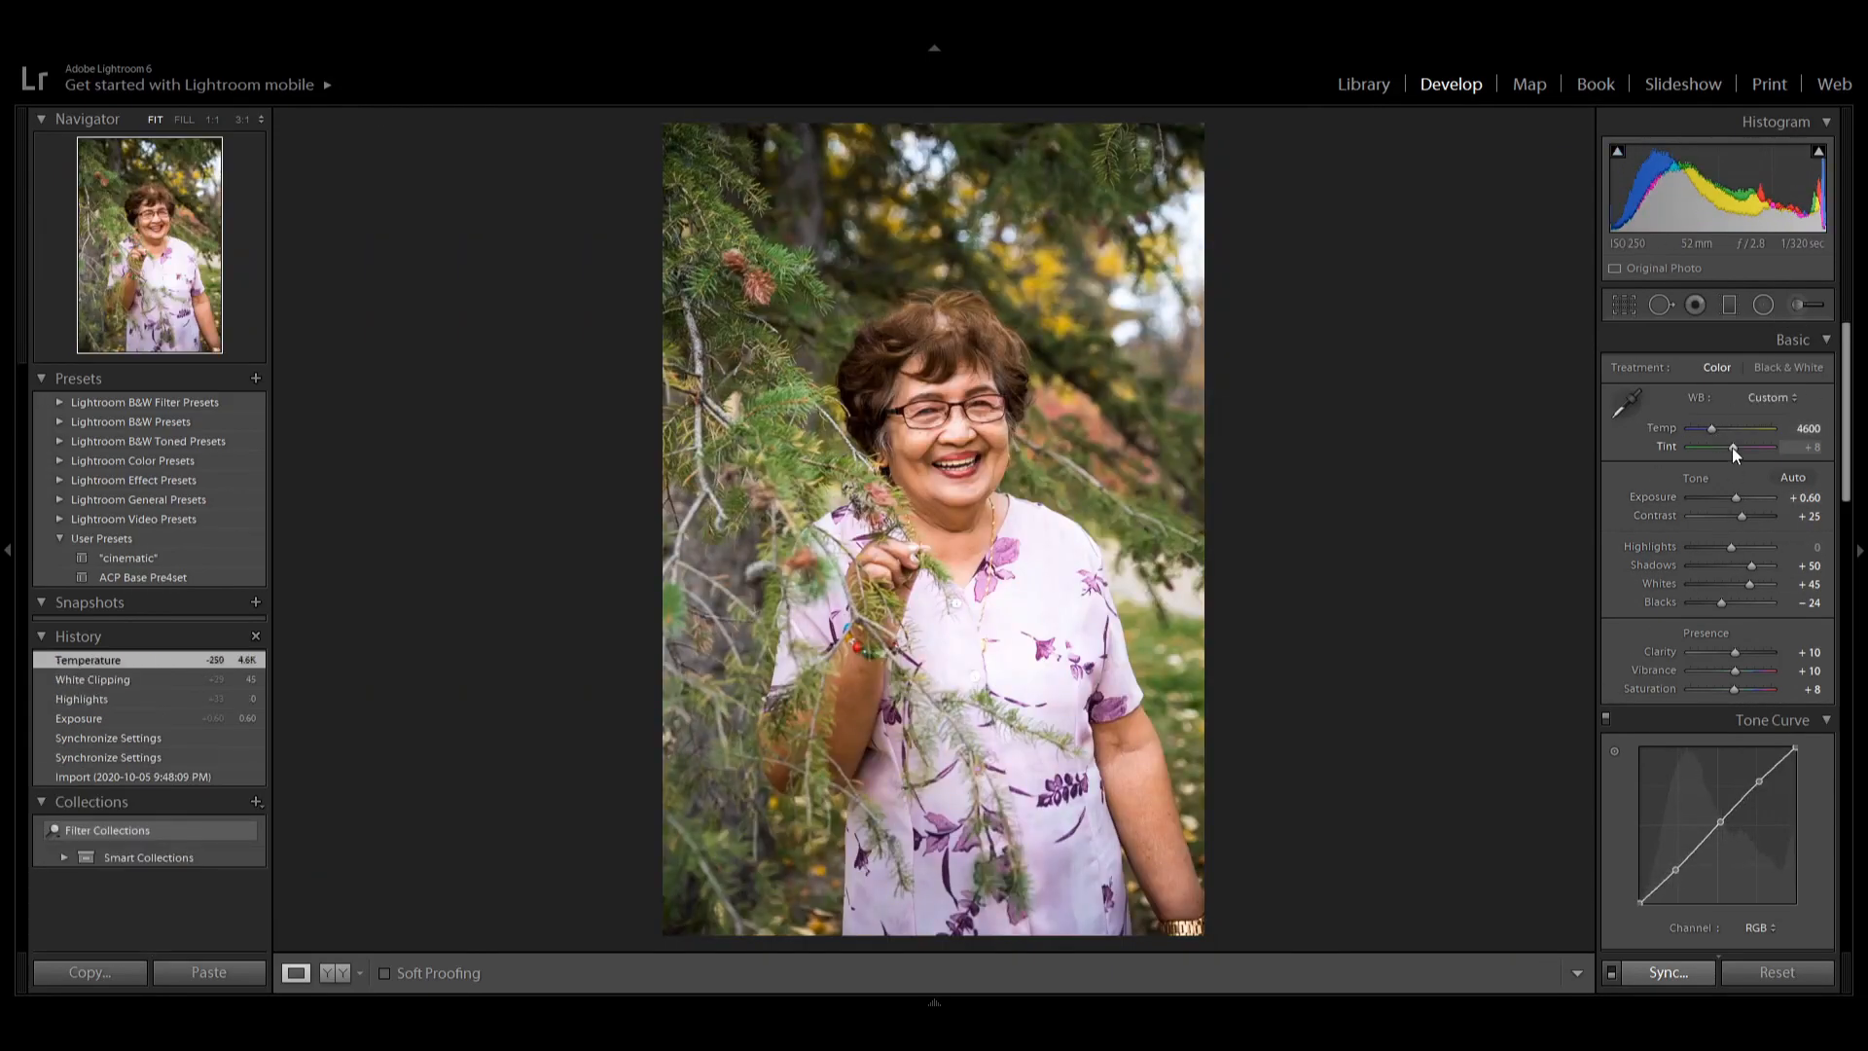
{"action": "scroll", "coordinate": [1619, 504], "scroll_direction": "down", "scroll_amount": 3}
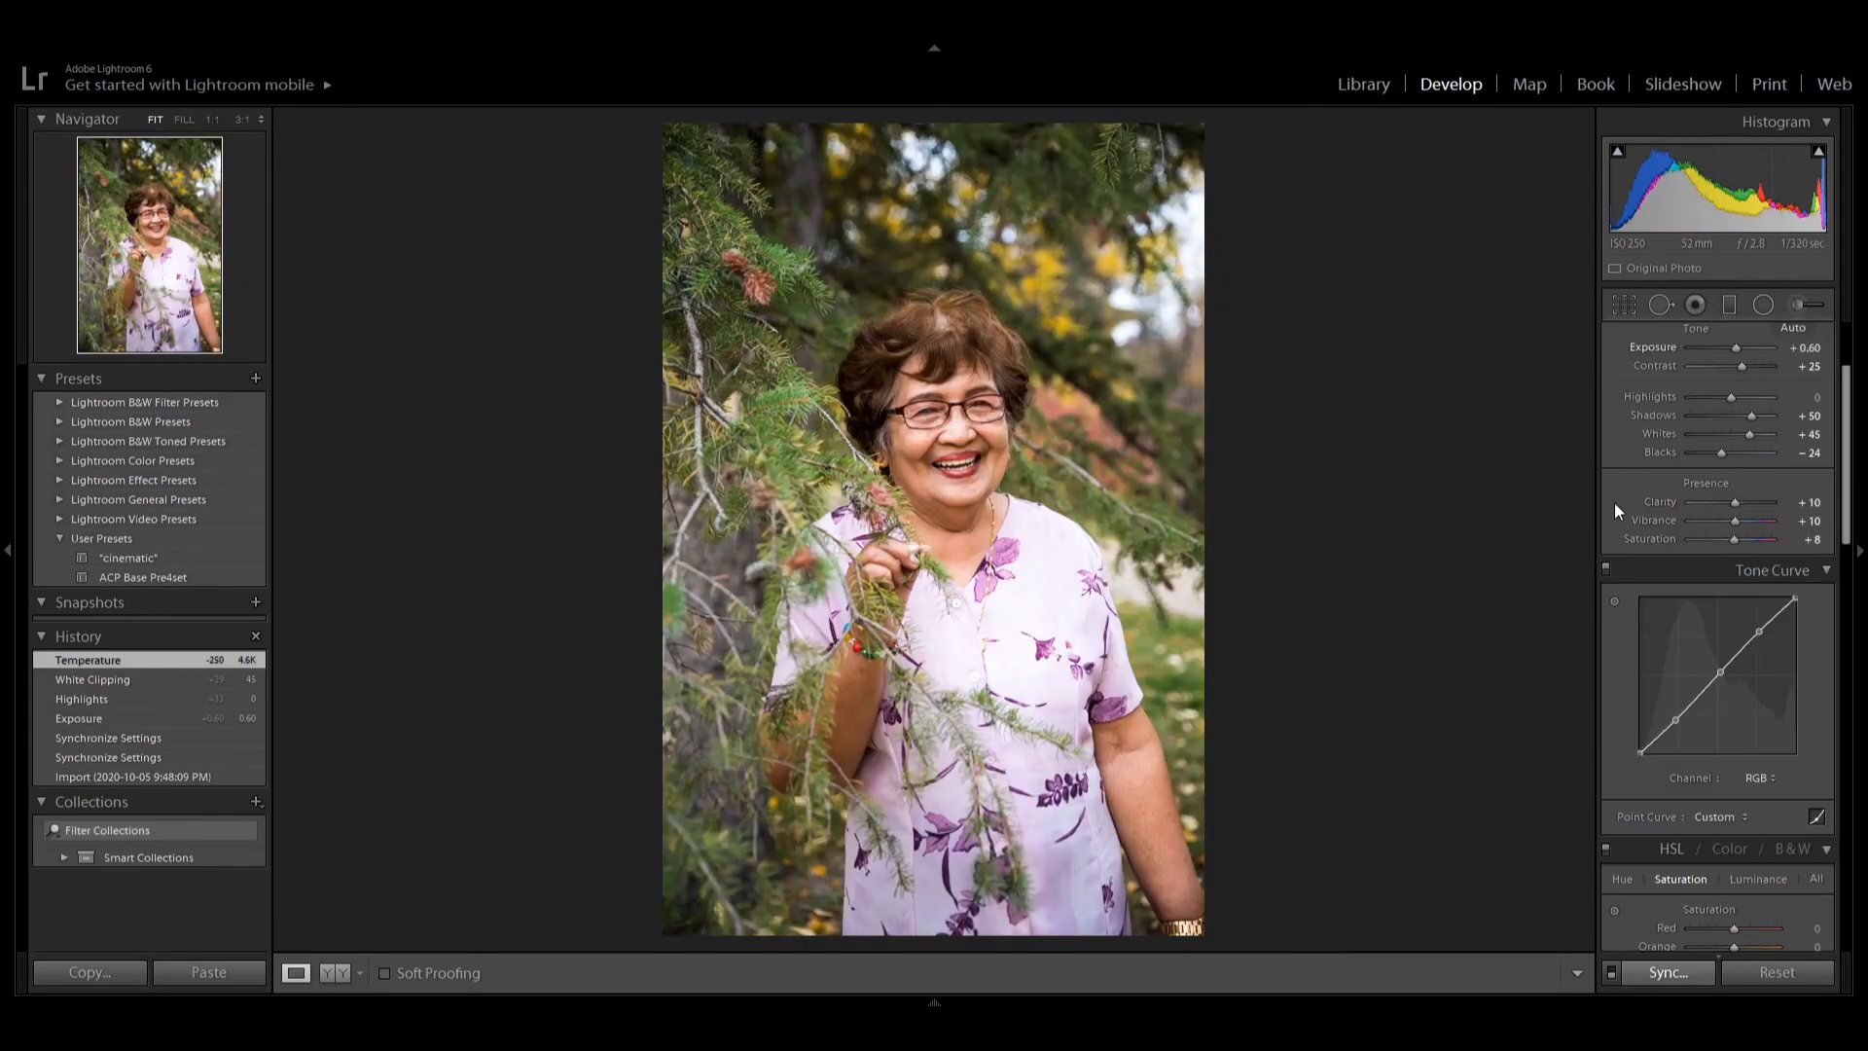
Open the grandmother's standing portrait and crop it, pulling in the top-right corner and the right edge.
{"action": "key", "text": "g"}
{"action": "double_click", "coordinate": [1599, 358]}
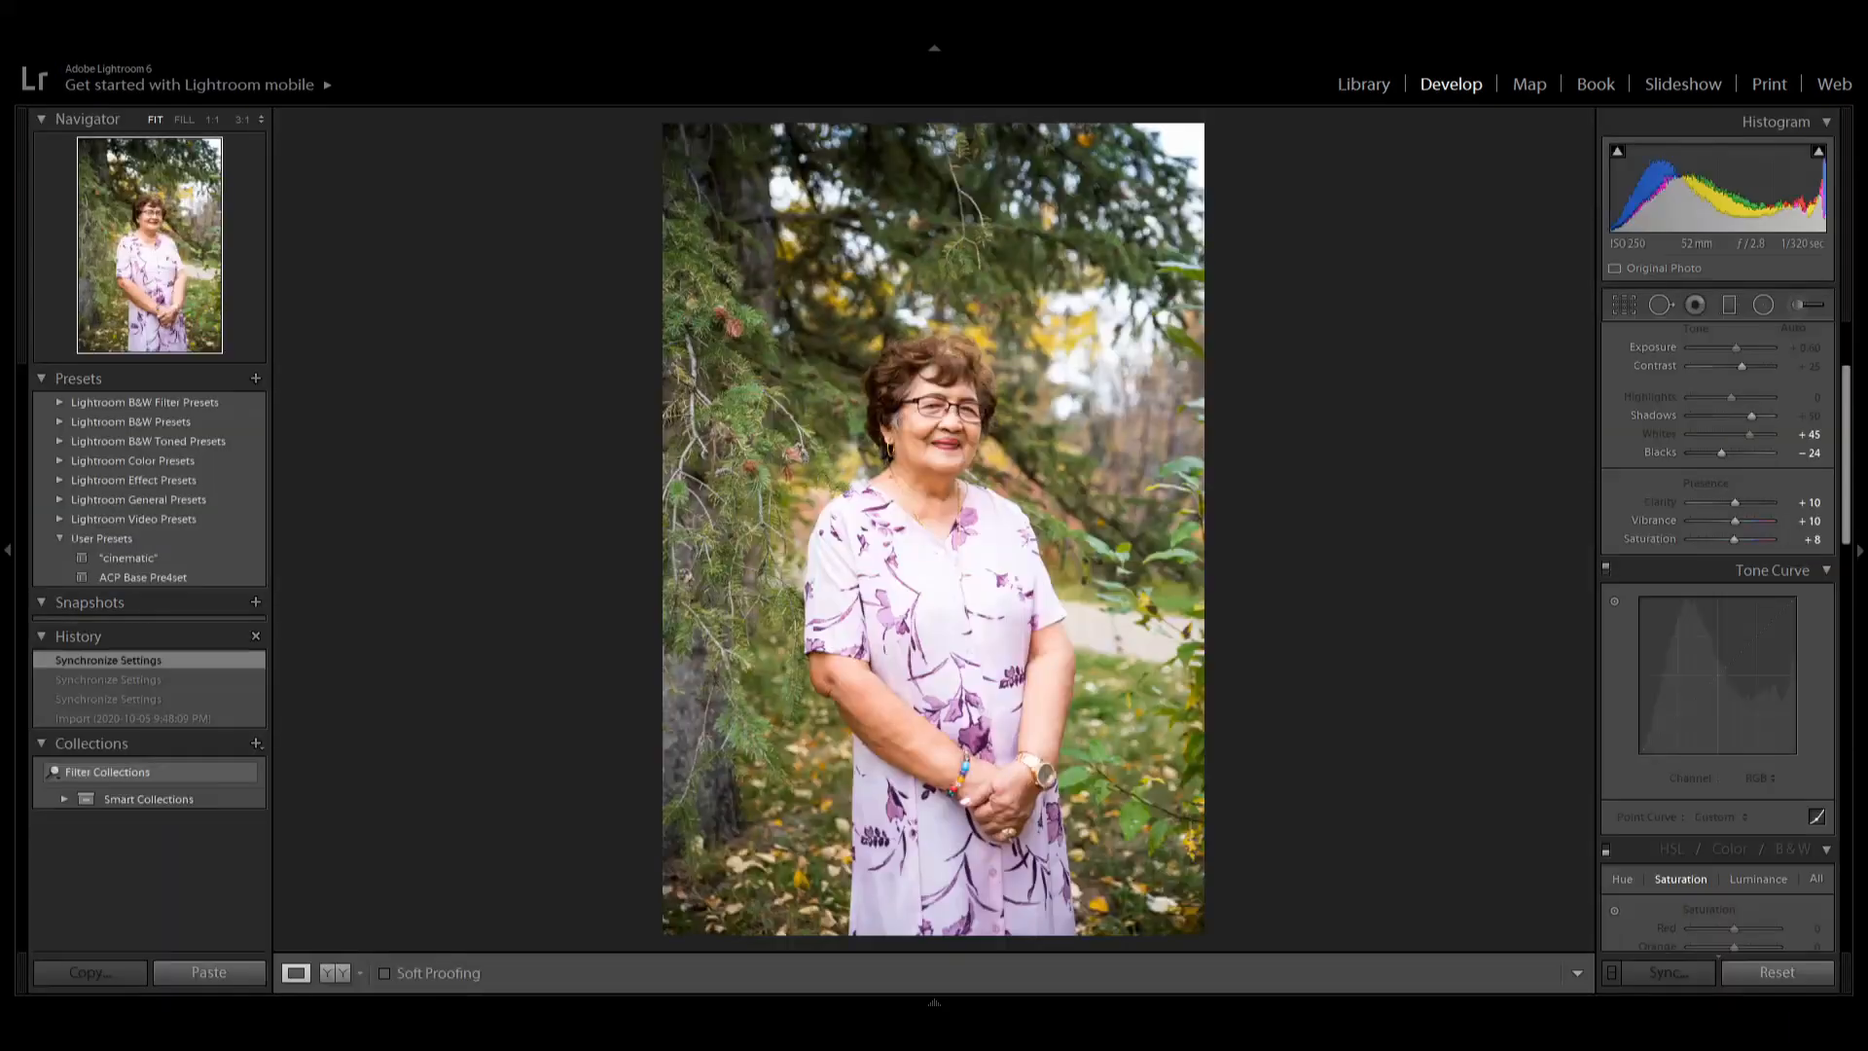
{"action": "key", "text": "r"}
{"action": "left_click_drag", "start_coordinate": [1243, 522], "coordinate": [1243, 527]}
{"action": "left_click_drag", "start_coordinate": [1203, 129], "coordinate": [1187, 150]}
{"action": "left_click_drag", "start_coordinate": [1181, 544], "coordinate": [1165, 540]}
{"action": "key", "text": "Return"}
Browse back to the grid and give a selected photo the red colour label.
{"action": "key", "text": "g"}
{"action": "scroll", "coordinate": [1165, 773], "scroll_direction": "down", "scroll_amount": 3}
{"action": "key", "text": "e"}
{"action": "key", "text": "Right"}
{"action": "key", "text": "g"}
{"action": "scroll", "coordinate": [1243, 654], "scroll_direction": "up", "scroll_amount": 2}
{"action": "left_click", "coordinate": [642, 754], "text": "ctrl"}
{"action": "key", "text": "6"}
Raise the exposure and lower the blacks of the next seated family photo, then select an earlier history state.
{"action": "key", "text": "Right"}
{"action": "scroll", "coordinate": [772, 487], "scroll_direction": "up", "scroll_amount": 2}
{"action": "key", "text": "d"}
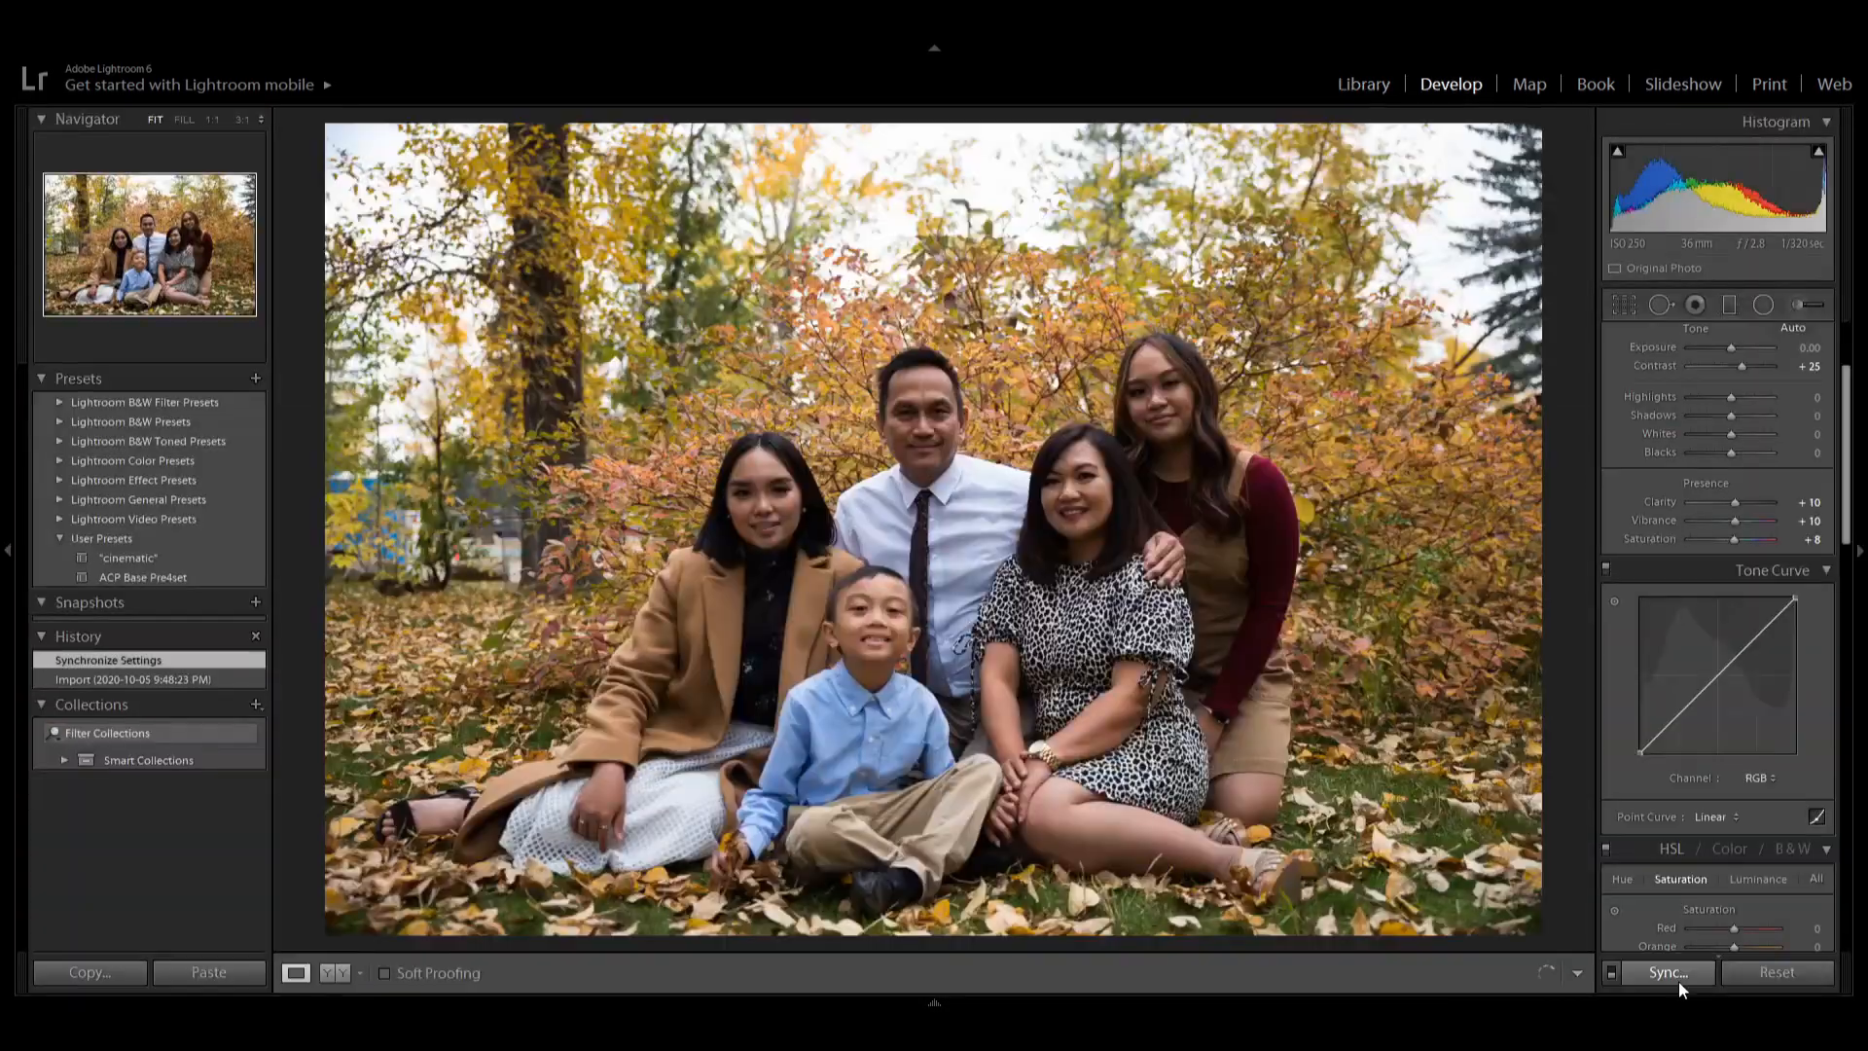
{"action": "key", "text": "g"}
{"action": "key", "text": "d"}
{"action": "key", "text": "Right"}
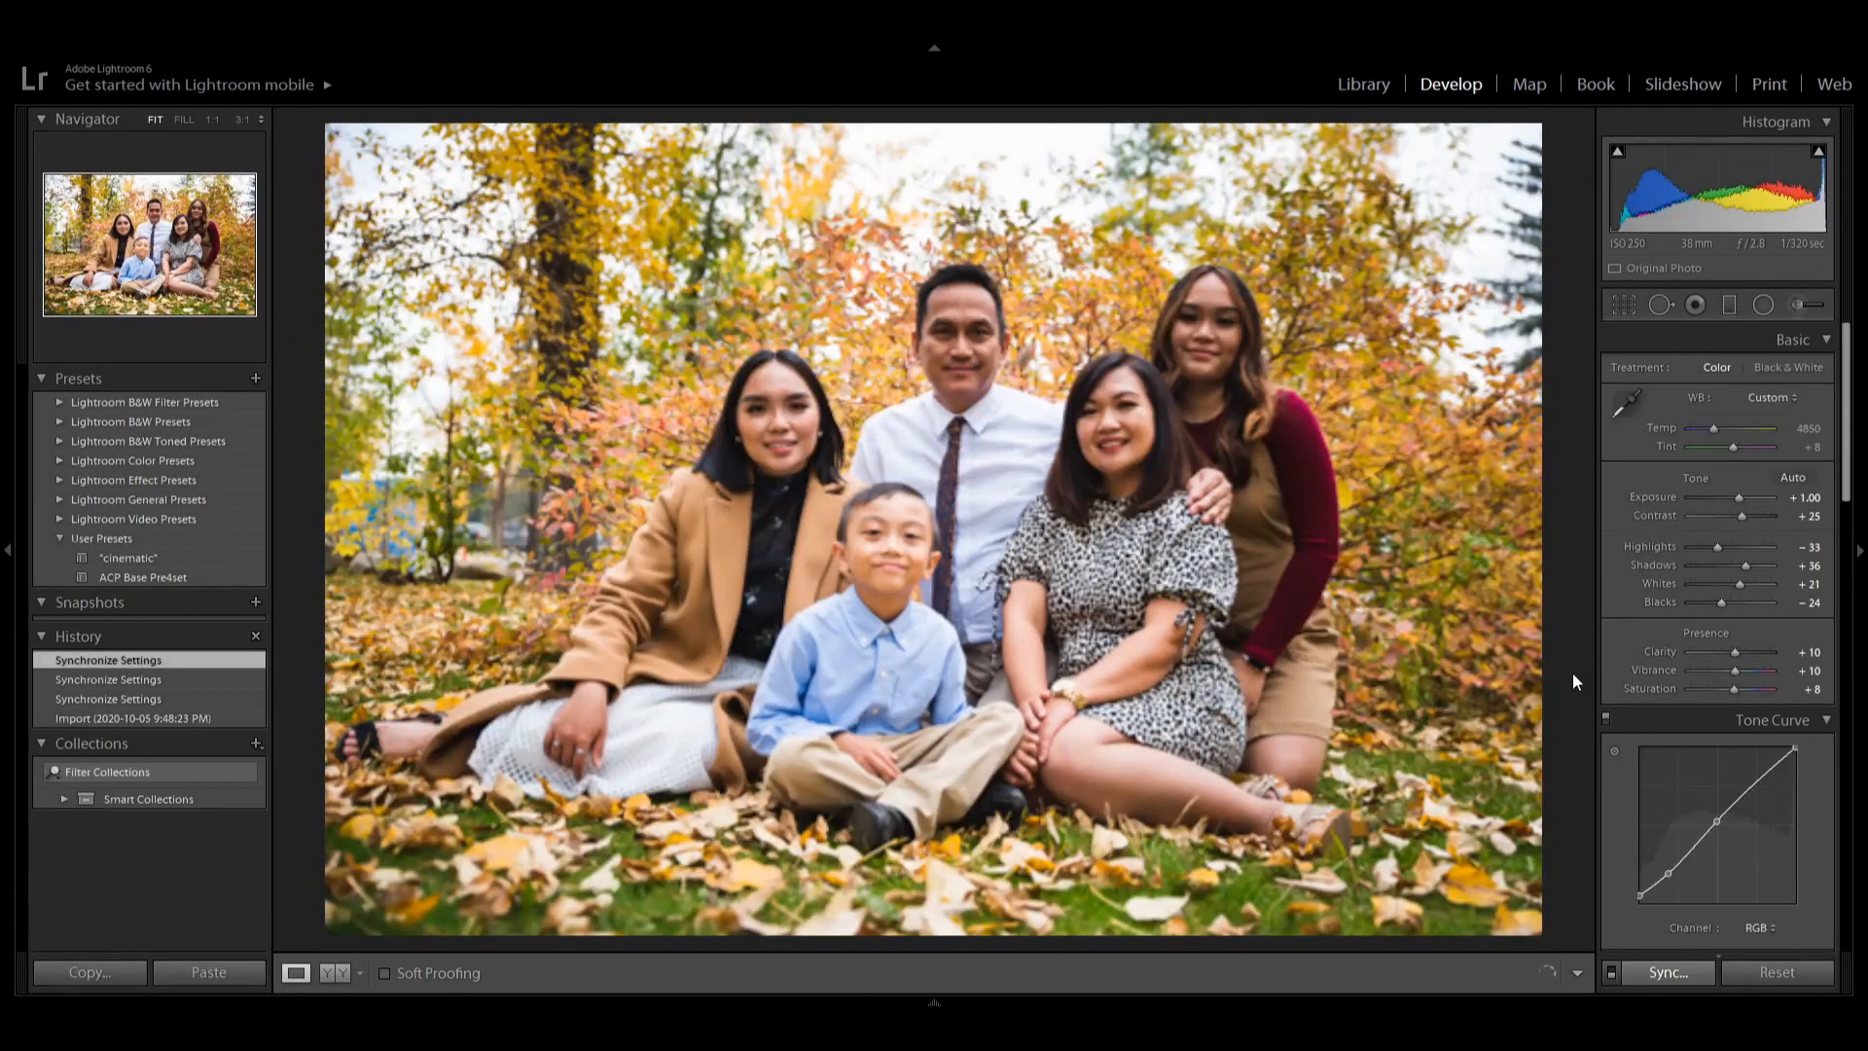
{"action": "left_click", "coordinate": [1763, 305]}
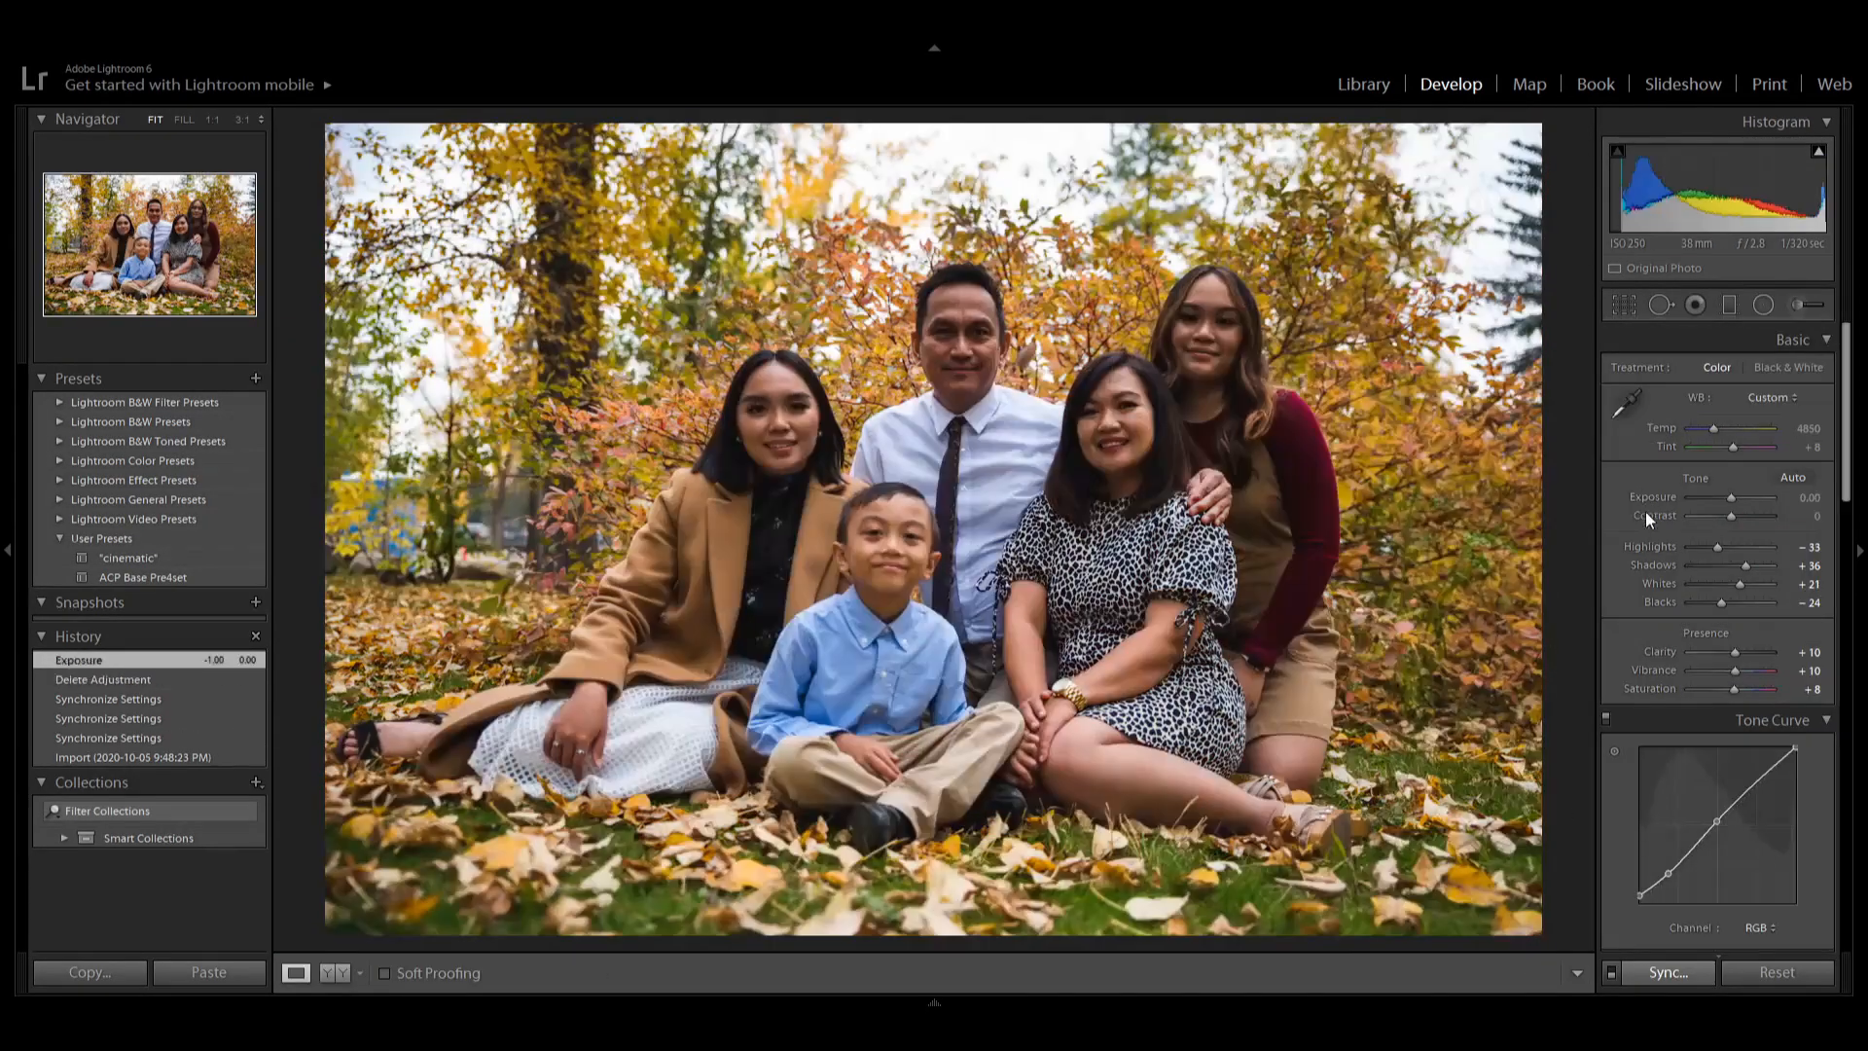
{"action": "left_click_drag", "start_coordinate": [1730, 498], "coordinate": [1741, 584]}
{"action": "left_click_drag", "start_coordinate": [1731, 602], "coordinate": [1718, 602]}
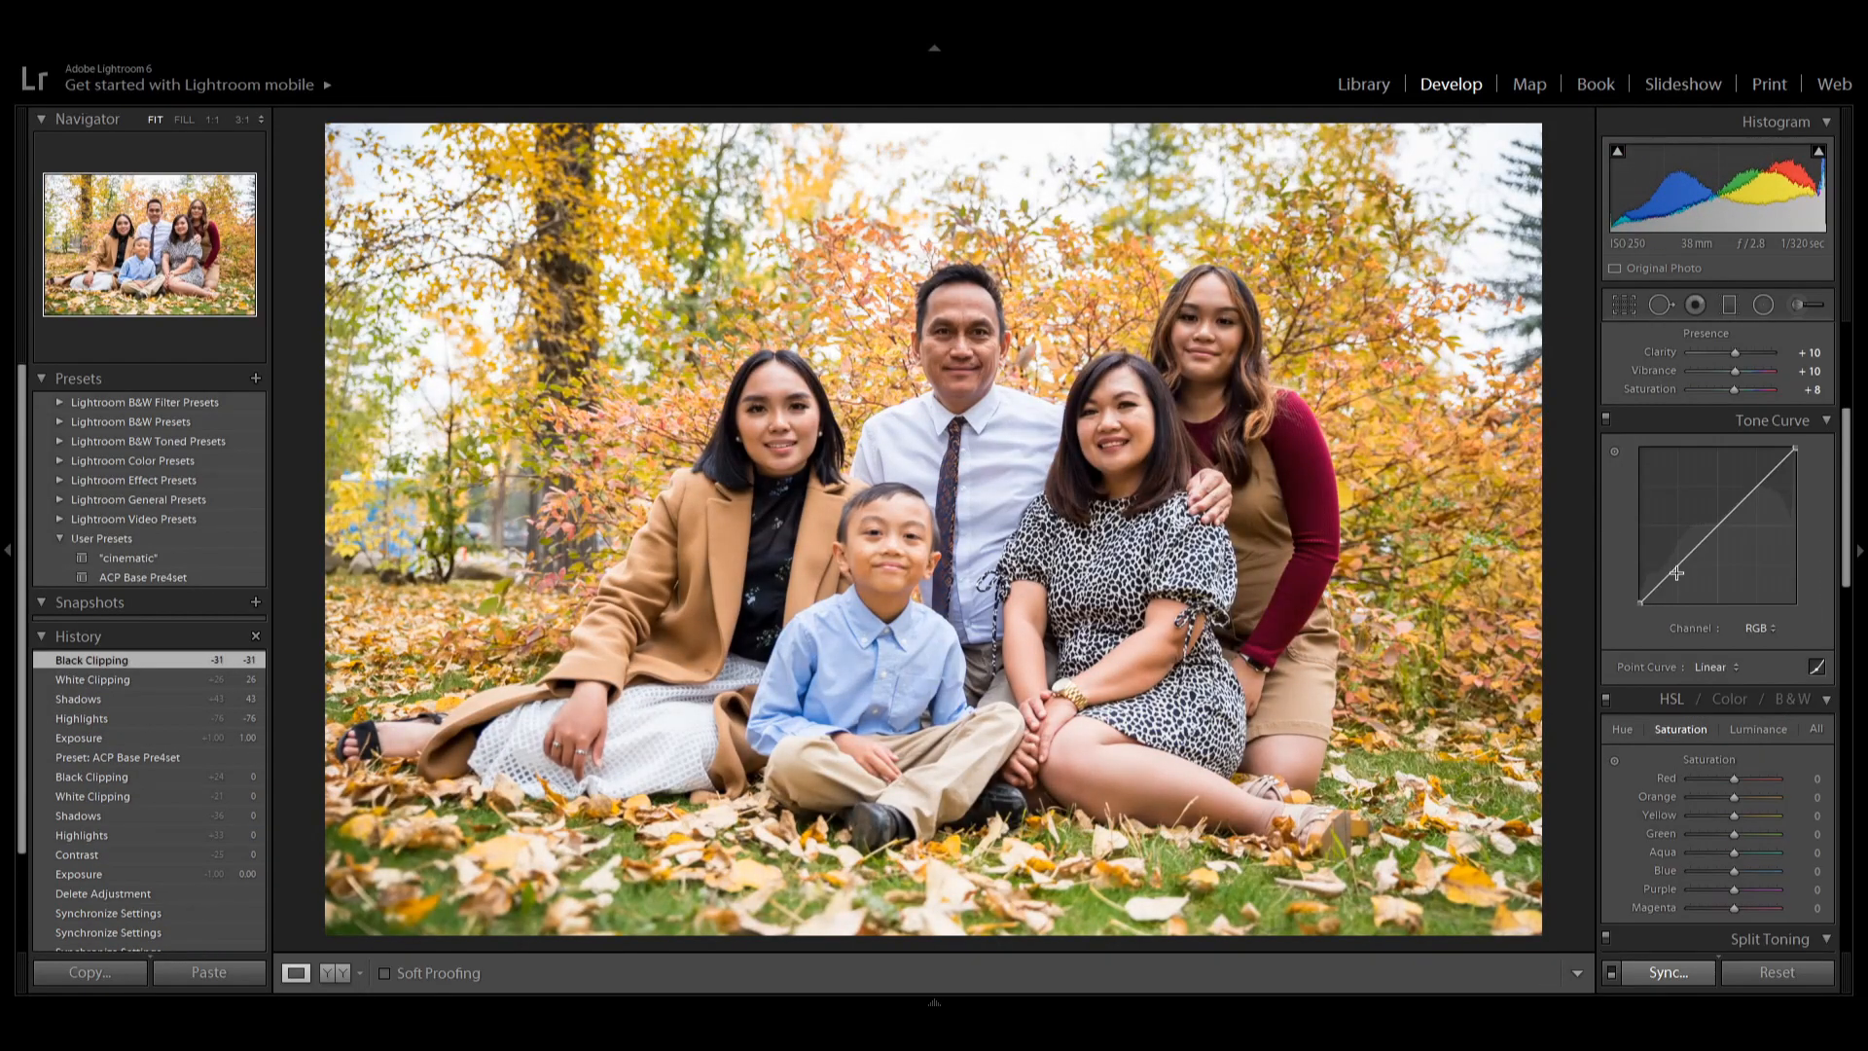
{"action": "left_click", "coordinate": [108, 797]}
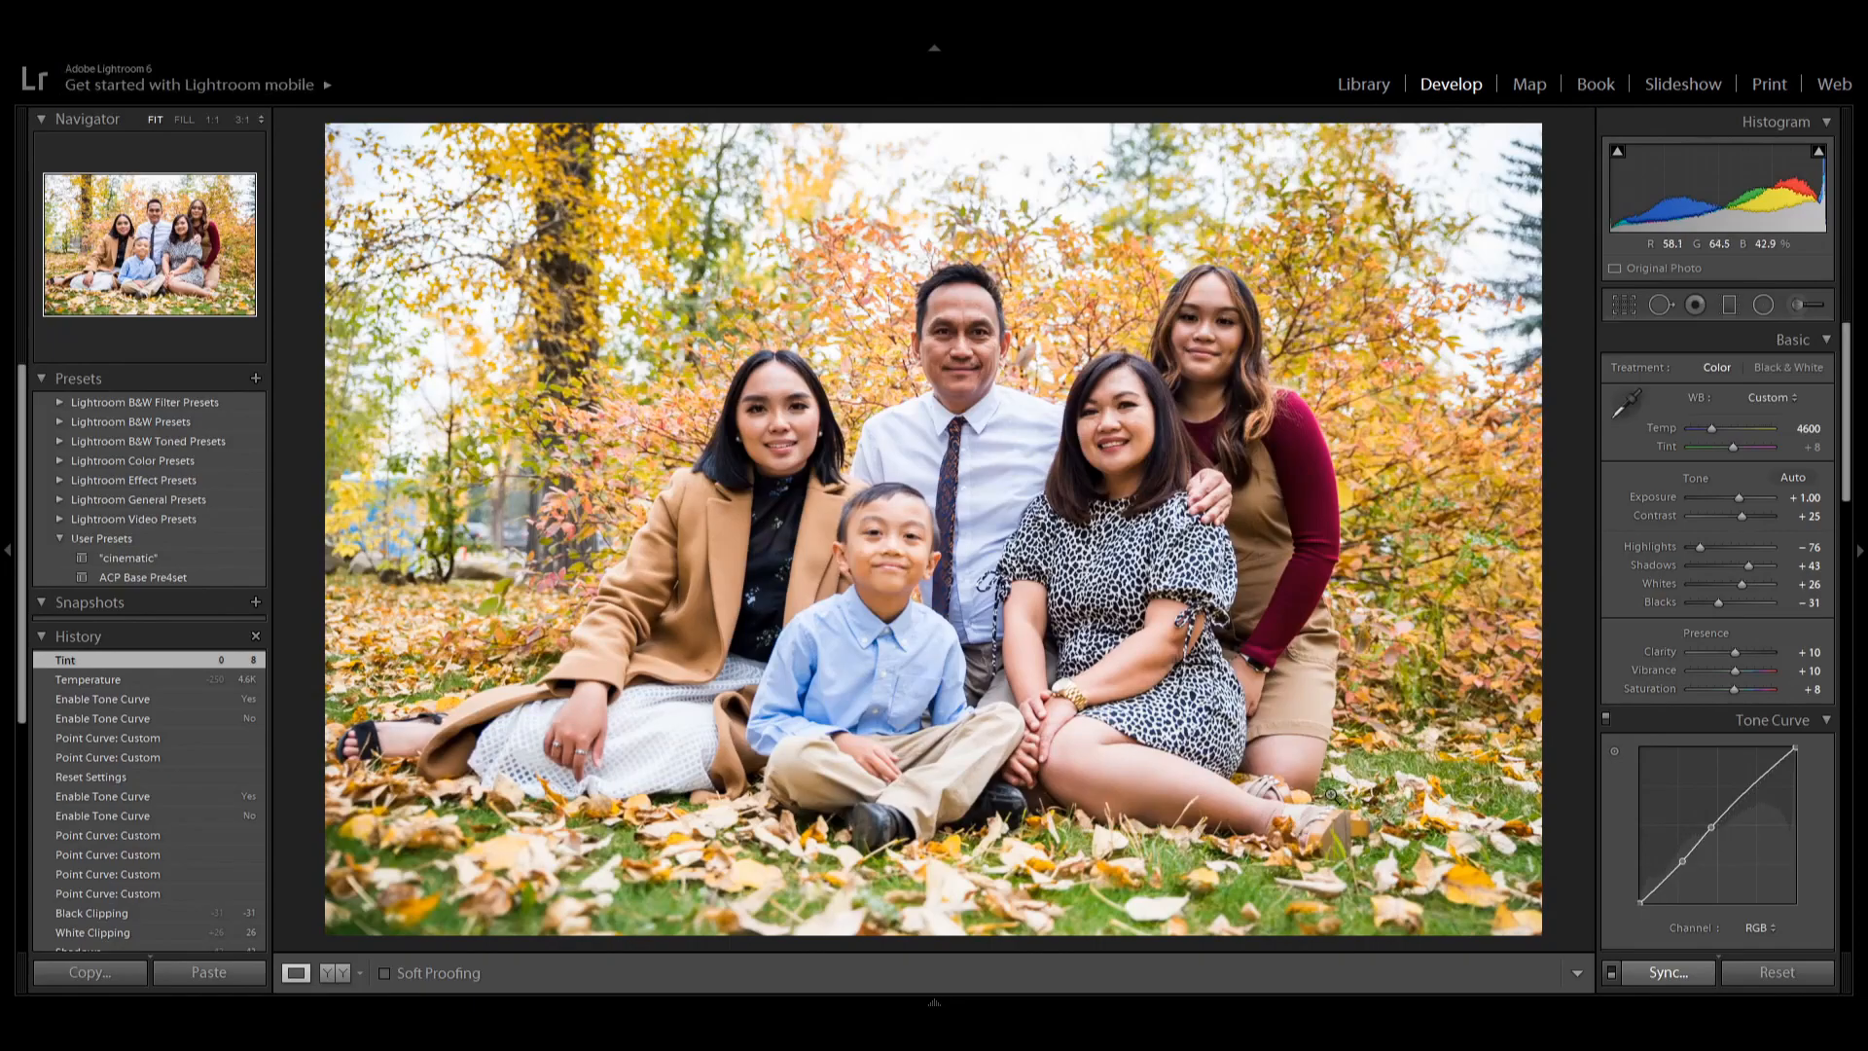
On the photo of the boy walking hand in hand, delete one radial filter and move another onto the boy's face, nudging its effect slider.
{"action": "key", "text": "g"}
{"action": "double_click", "coordinate": [1681, 341]}
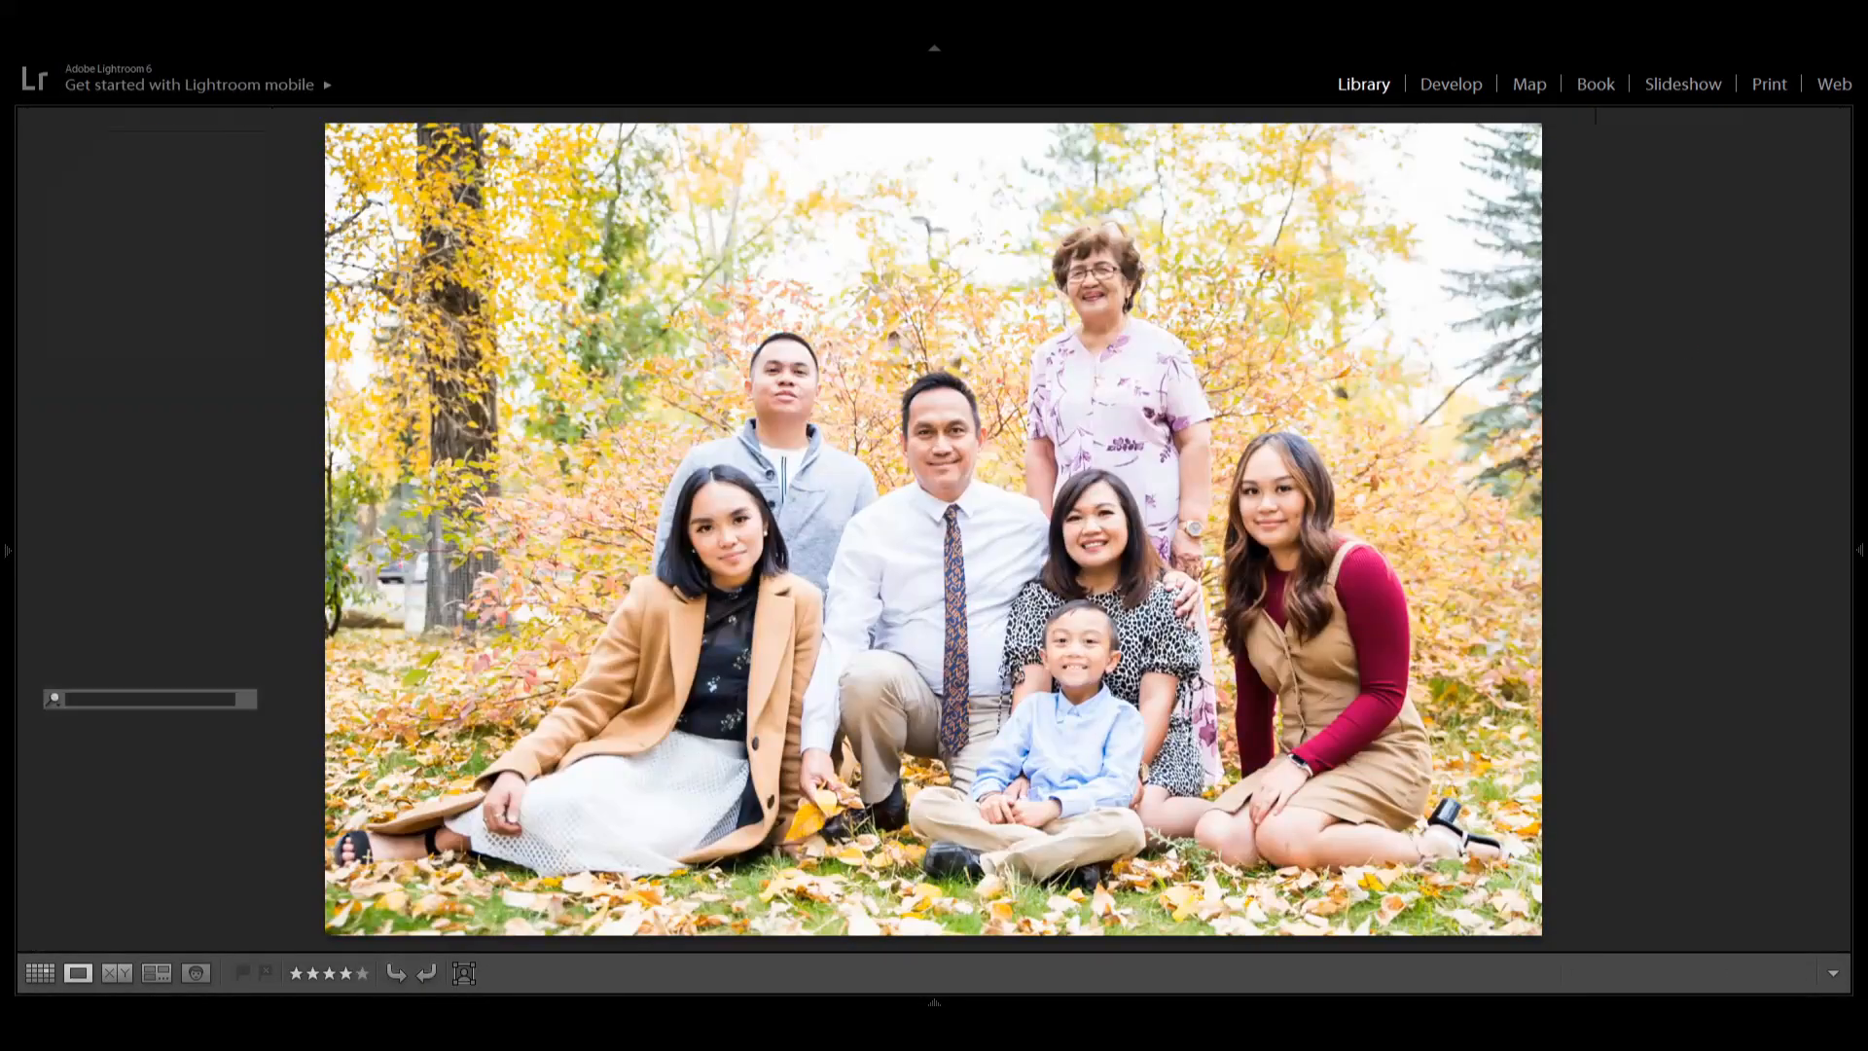
{"action": "key", "text": "d"}
{"action": "left_click", "coordinate": [105, 702]}
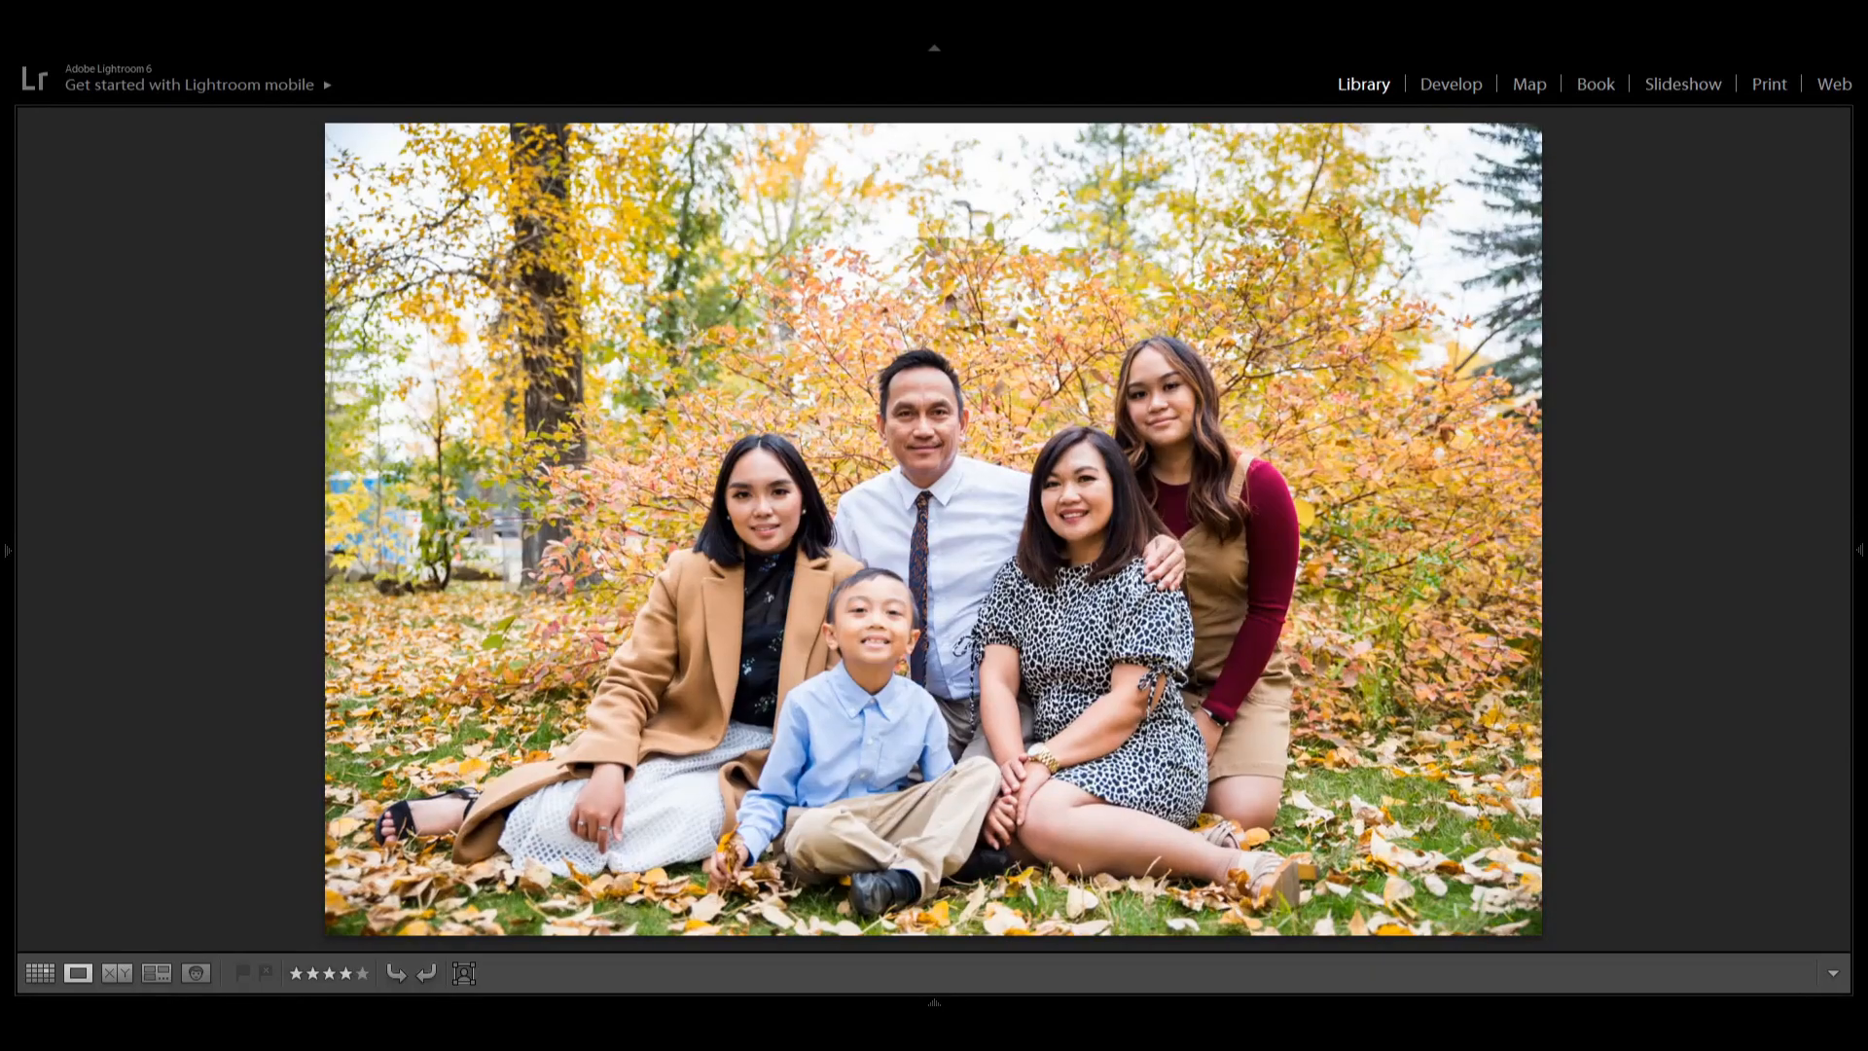
{"action": "key", "text": "g"}
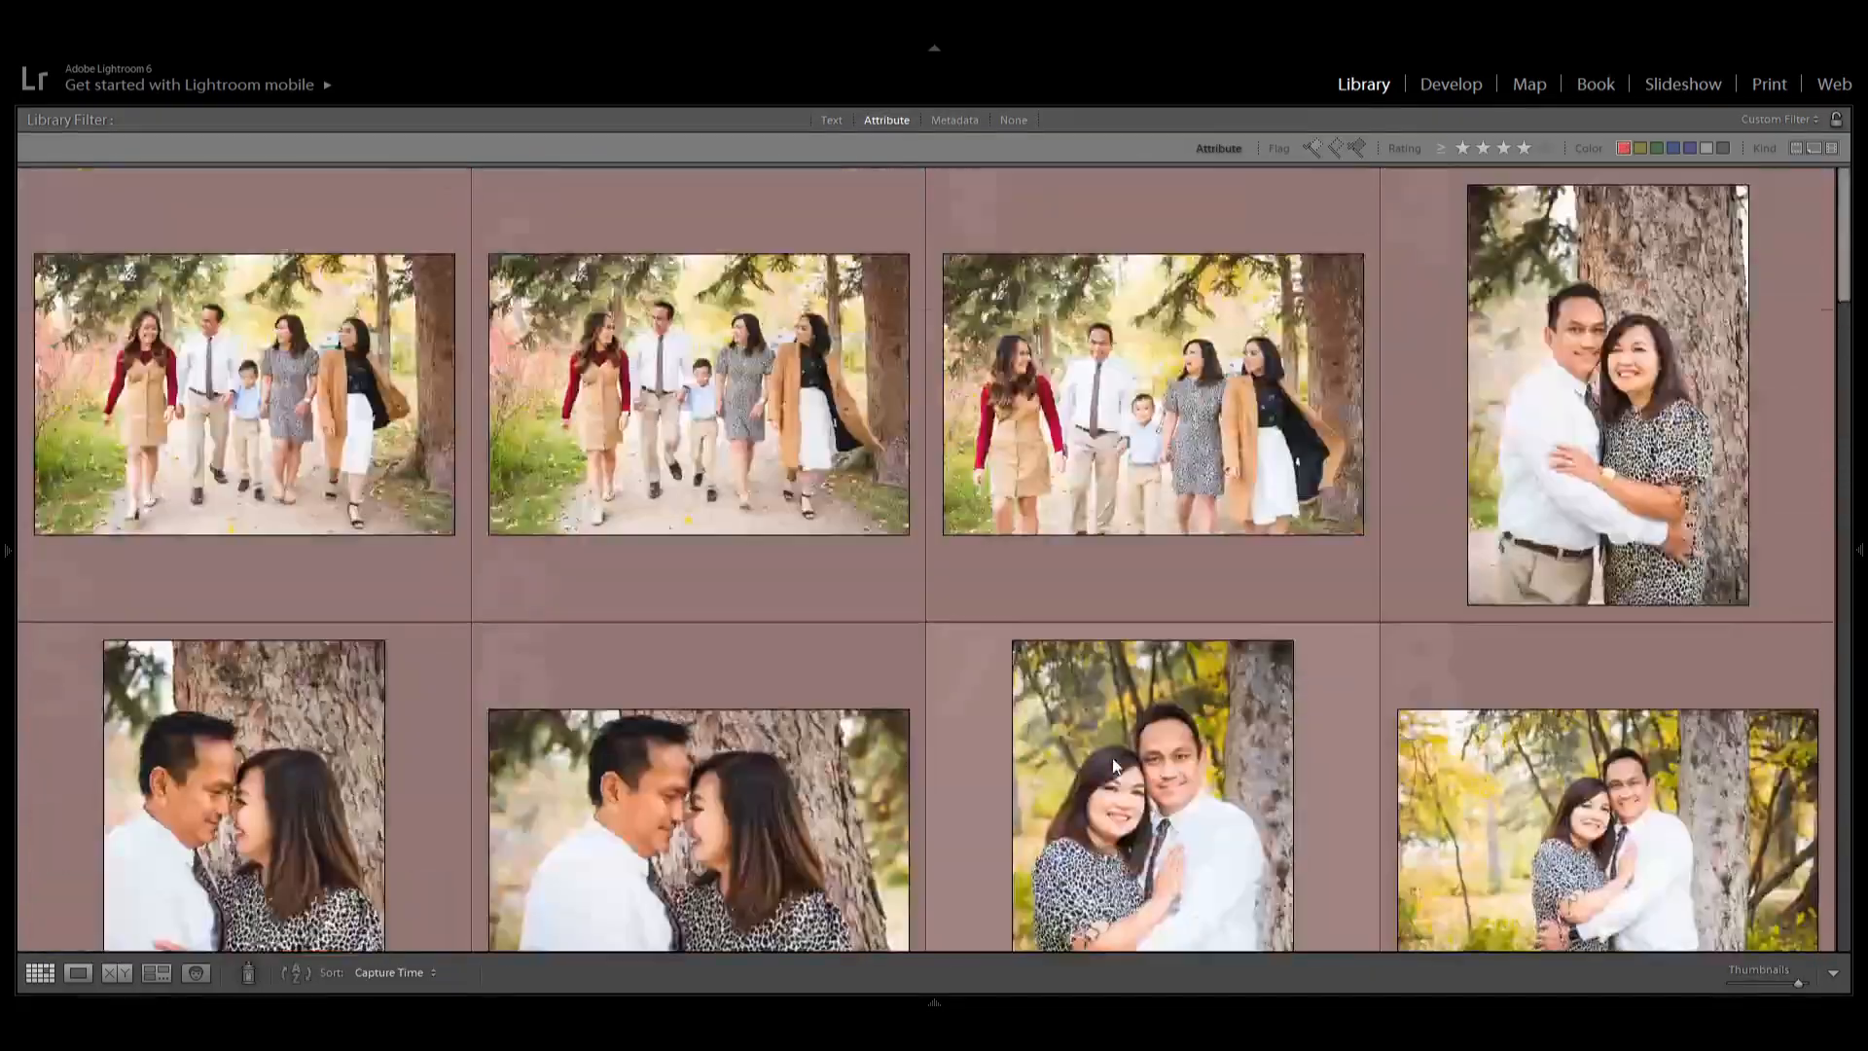
{"action": "key", "text": "d"}
{"action": "left_click", "coordinate": [1764, 306]}
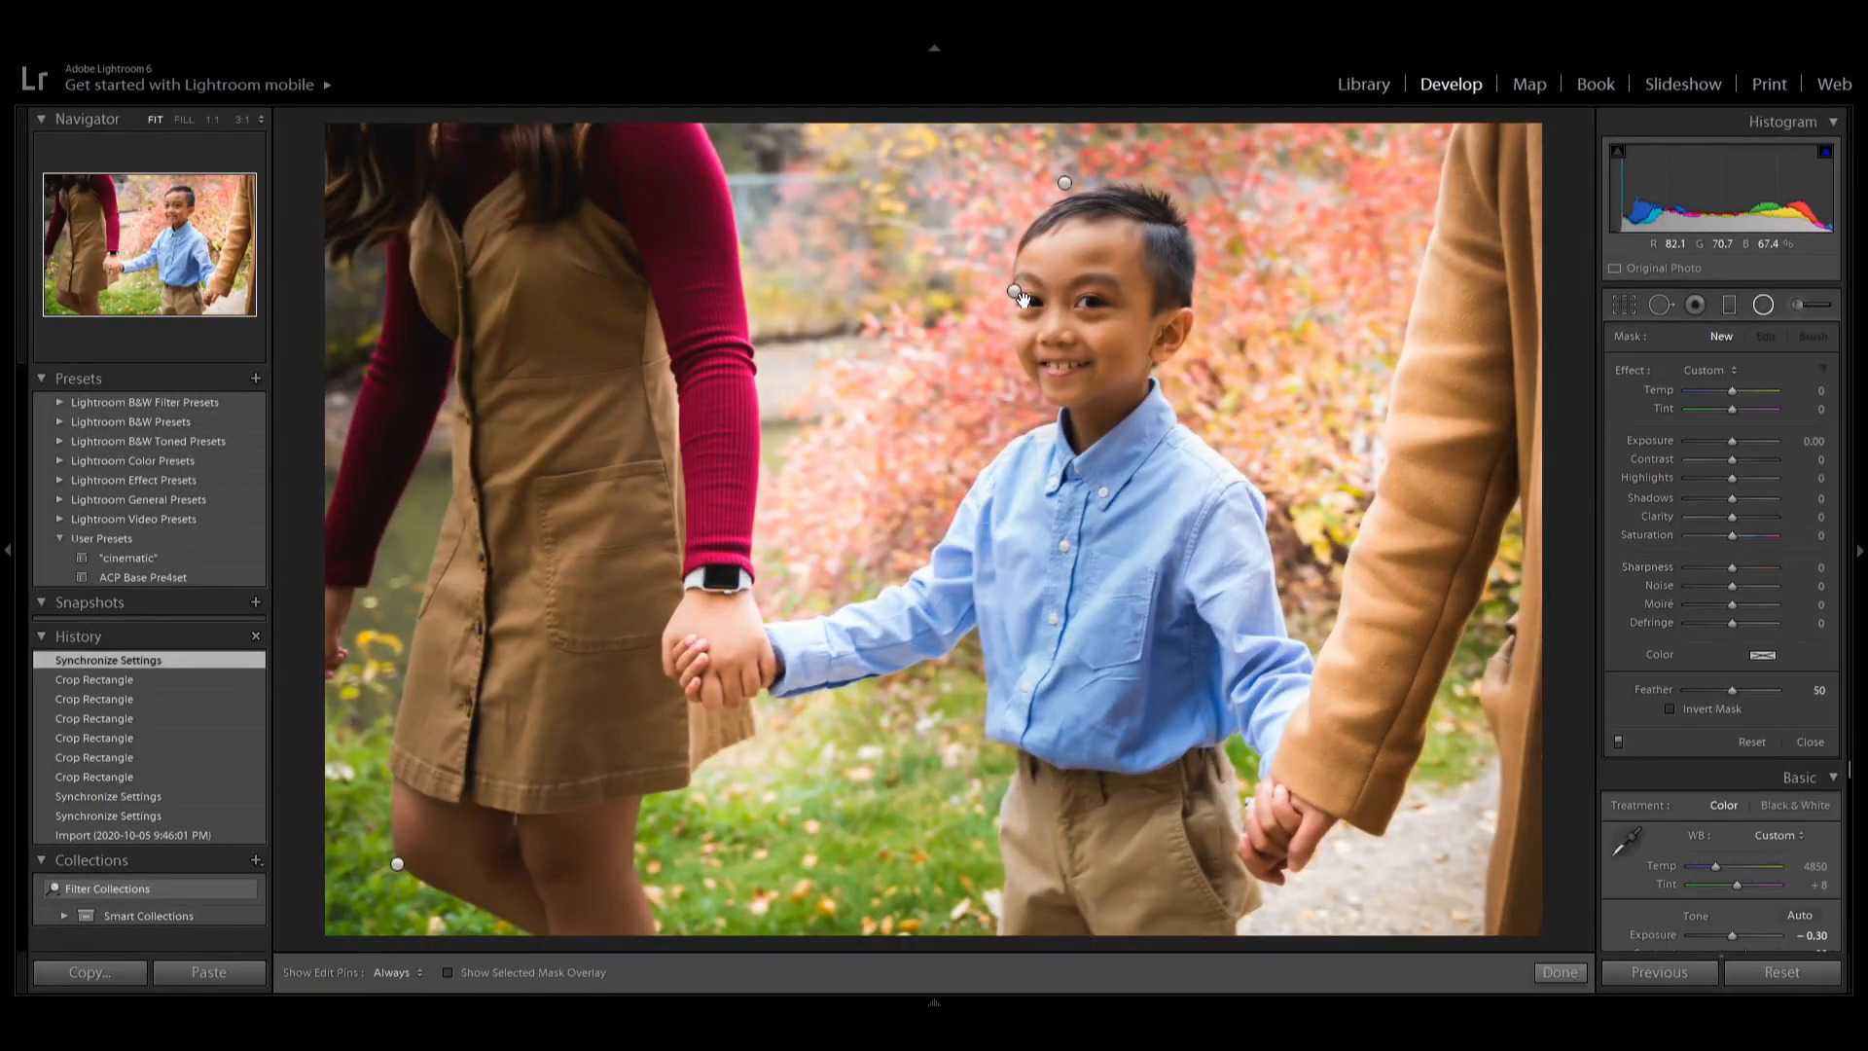
{"action": "left_click", "coordinate": [1017, 291]}
{"action": "left_click", "coordinate": [1067, 183]}
{"action": "key", "text": "Delete"}
{"action": "left_click_drag", "start_coordinate": [1018, 292], "coordinate": [1112, 414]}
{"action": "key", "text": "shift+m"}
{"action": "left_click_drag", "start_coordinate": [1691, 547], "coordinate": [1697, 549]}
On the next photo of the walking boy, delete a radial filter, reposition one over the boy's face and adjust its effect.
{"action": "key", "text": "g"}
{"action": "left_click", "coordinate": [1480, 483]}
{"action": "key", "text": "d"}
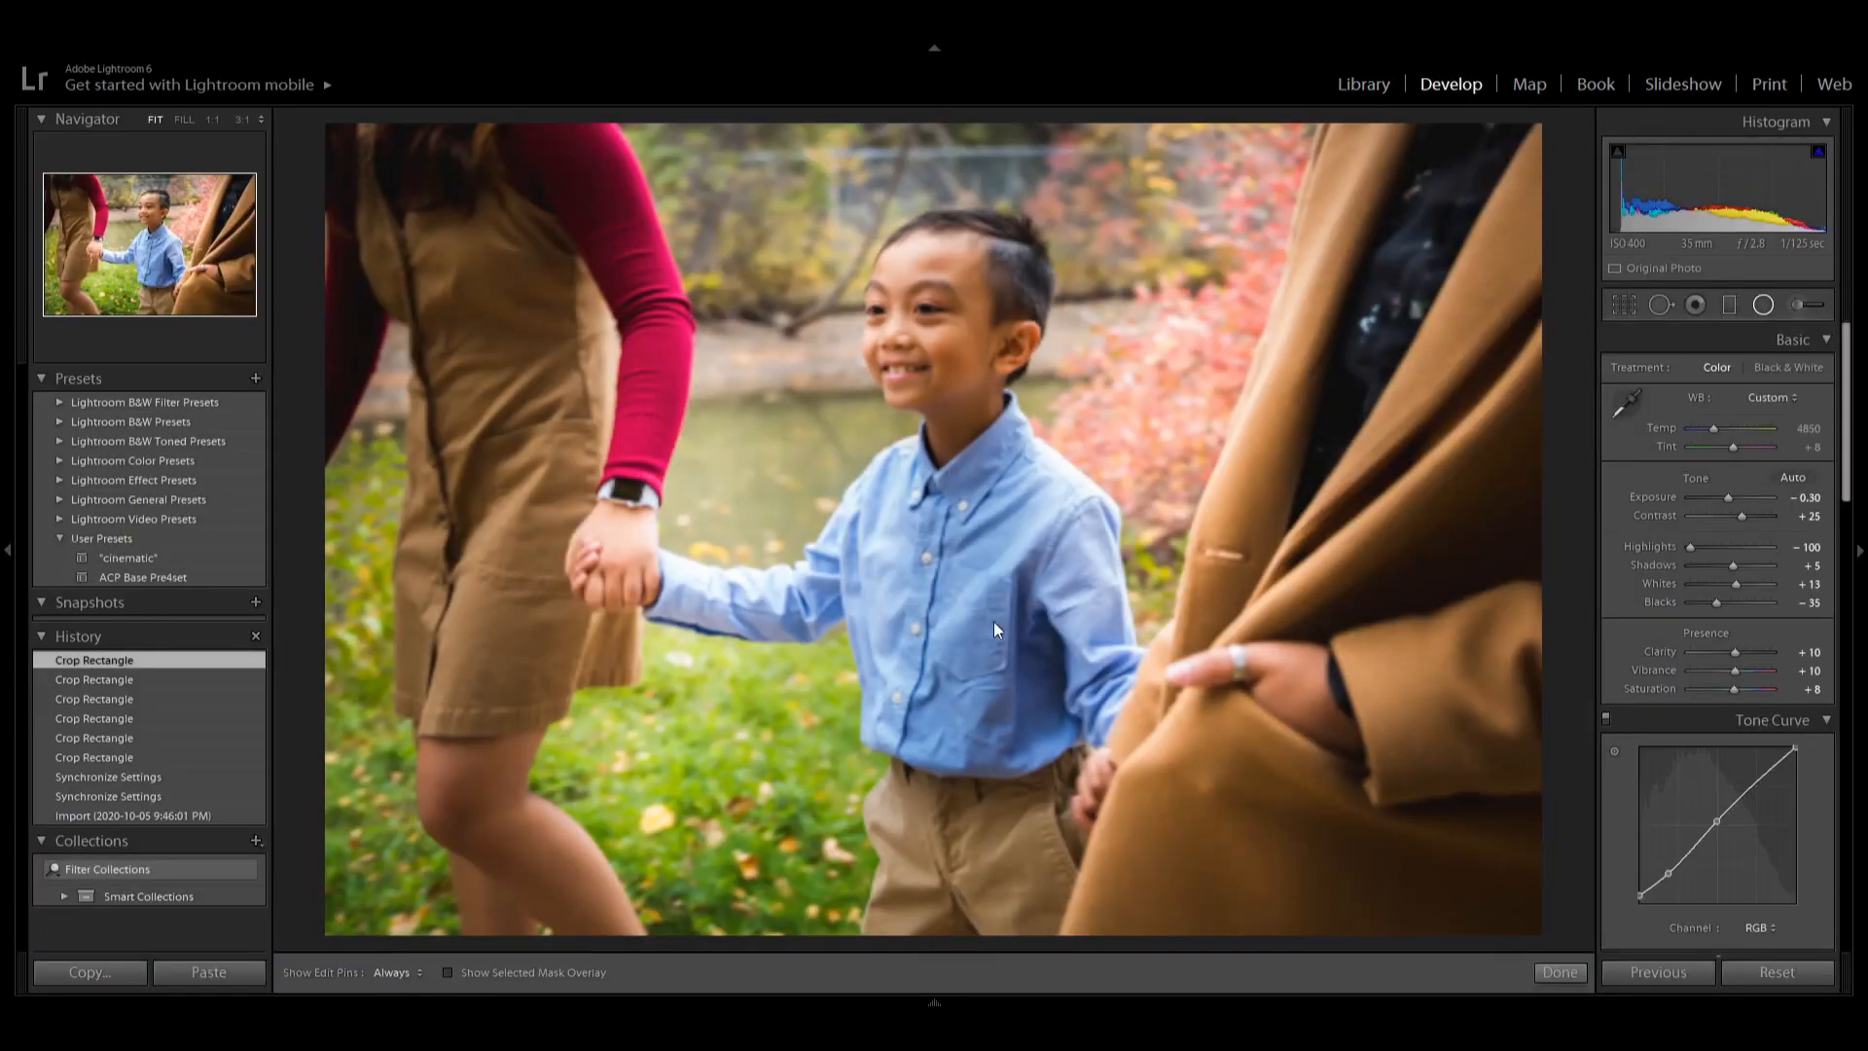
{"action": "left_click", "coordinate": [1764, 305]}
{"action": "left_click", "coordinate": [942, 213]}
{"action": "key", "text": "Delete"}
{"action": "left_click_drag", "start_coordinate": [892, 315], "coordinate": [971, 409]}
{"action": "key", "text": "shift+m"}
{"action": "left_click_drag", "start_coordinate": [1690, 548], "coordinate": [1701, 544]}
{"action": "key", "text": "g"}
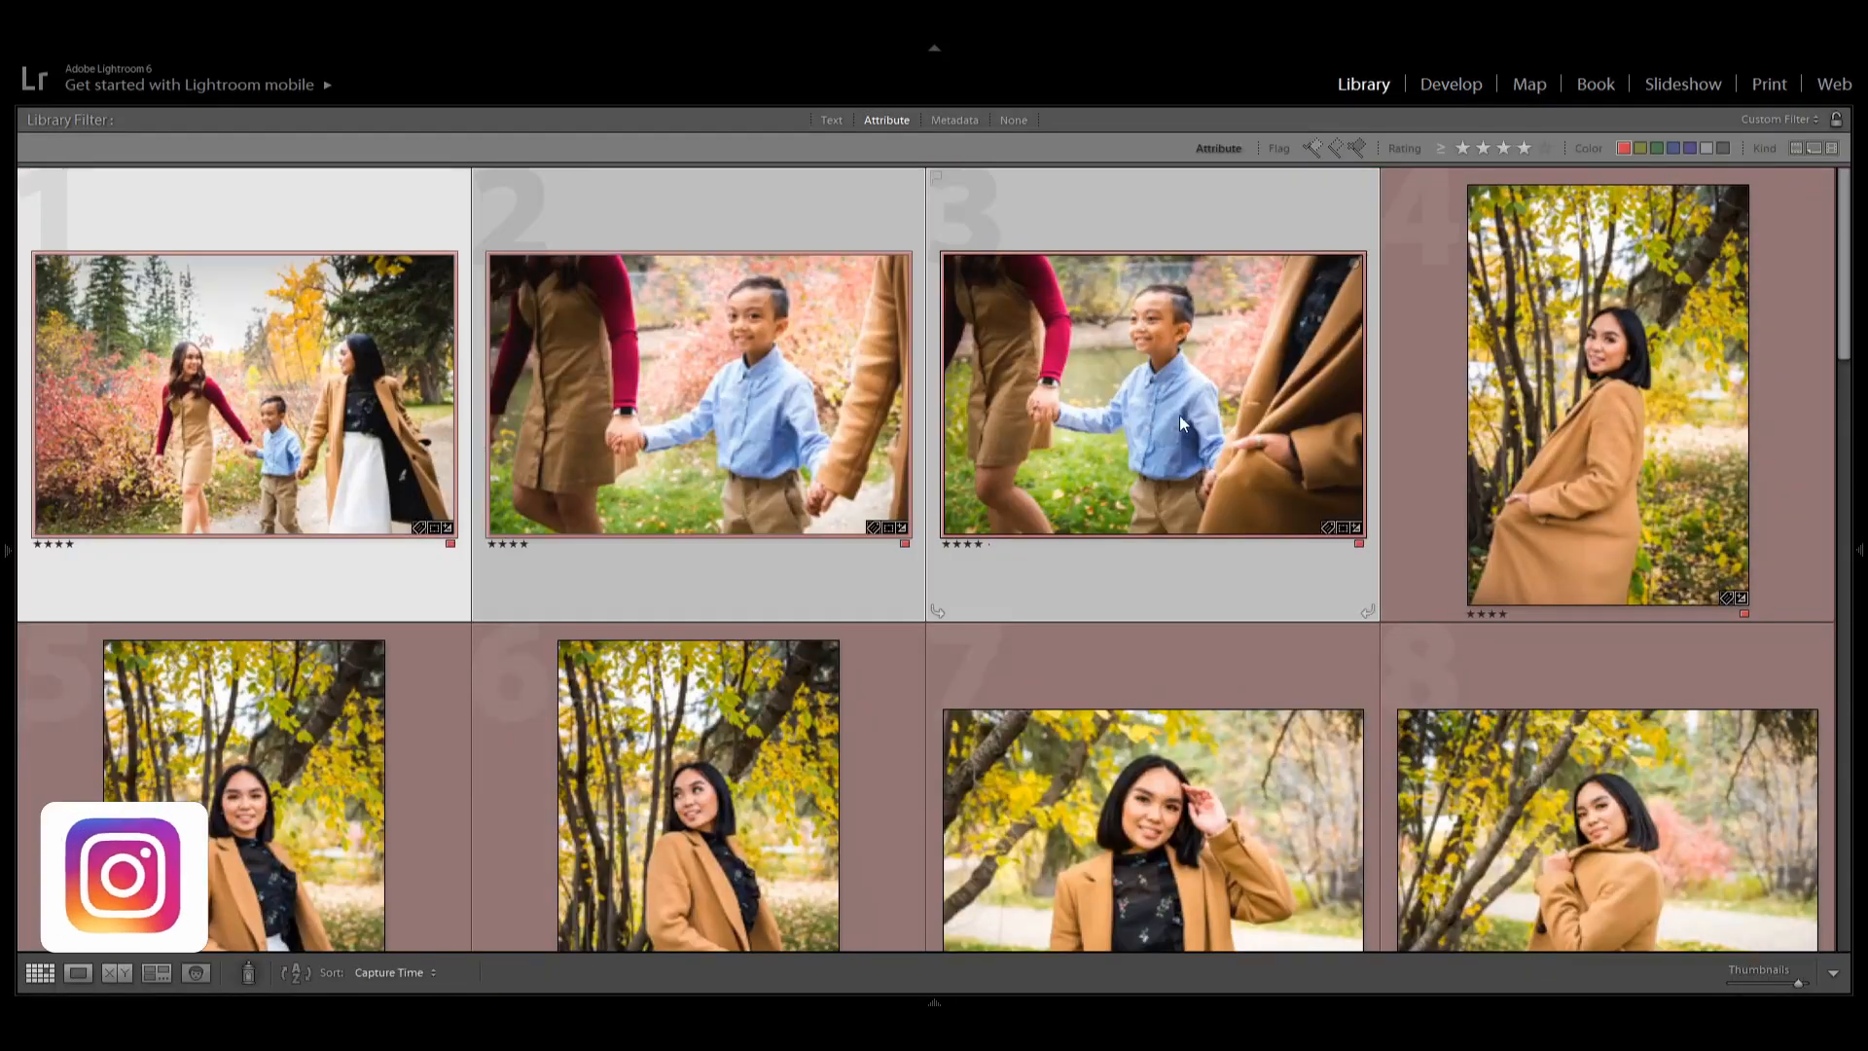
Select all the photos in the filtered grid and give them the green colour label.
{"action": "scroll", "coordinate": [253, 510], "scroll_direction": "down", "scroll_amount": 10}
{"action": "scroll", "coordinate": [808, 658], "scroll_direction": "down", "scroll_amount": 7}
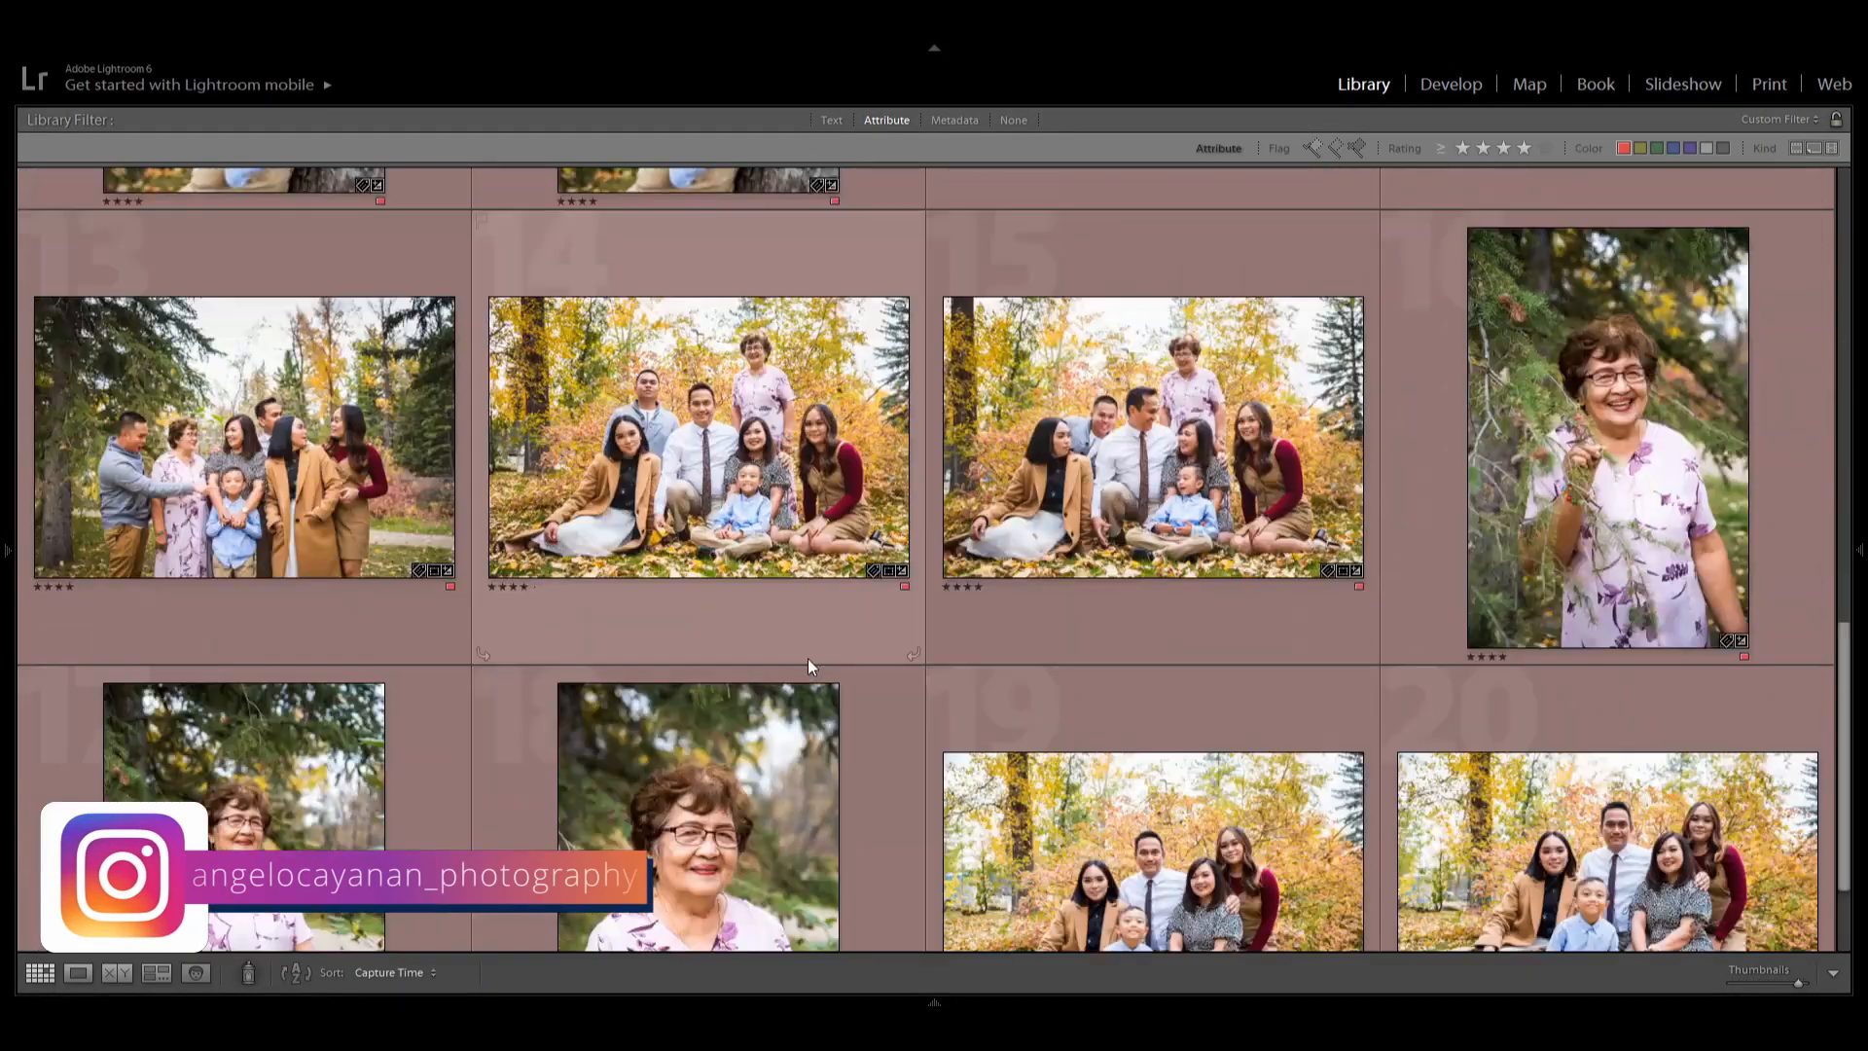
{"action": "key", "text": "ctrl+a"}
{"action": "key", "text": "7"}
{"action": "left_click", "coordinate": [1640, 148]}
{"action": "scroll", "coordinate": [1257, 629], "scroll_direction": "down", "scroll_amount": 20}
{"action": "left_click", "coordinate": [1613, 664], "text": "shift"}
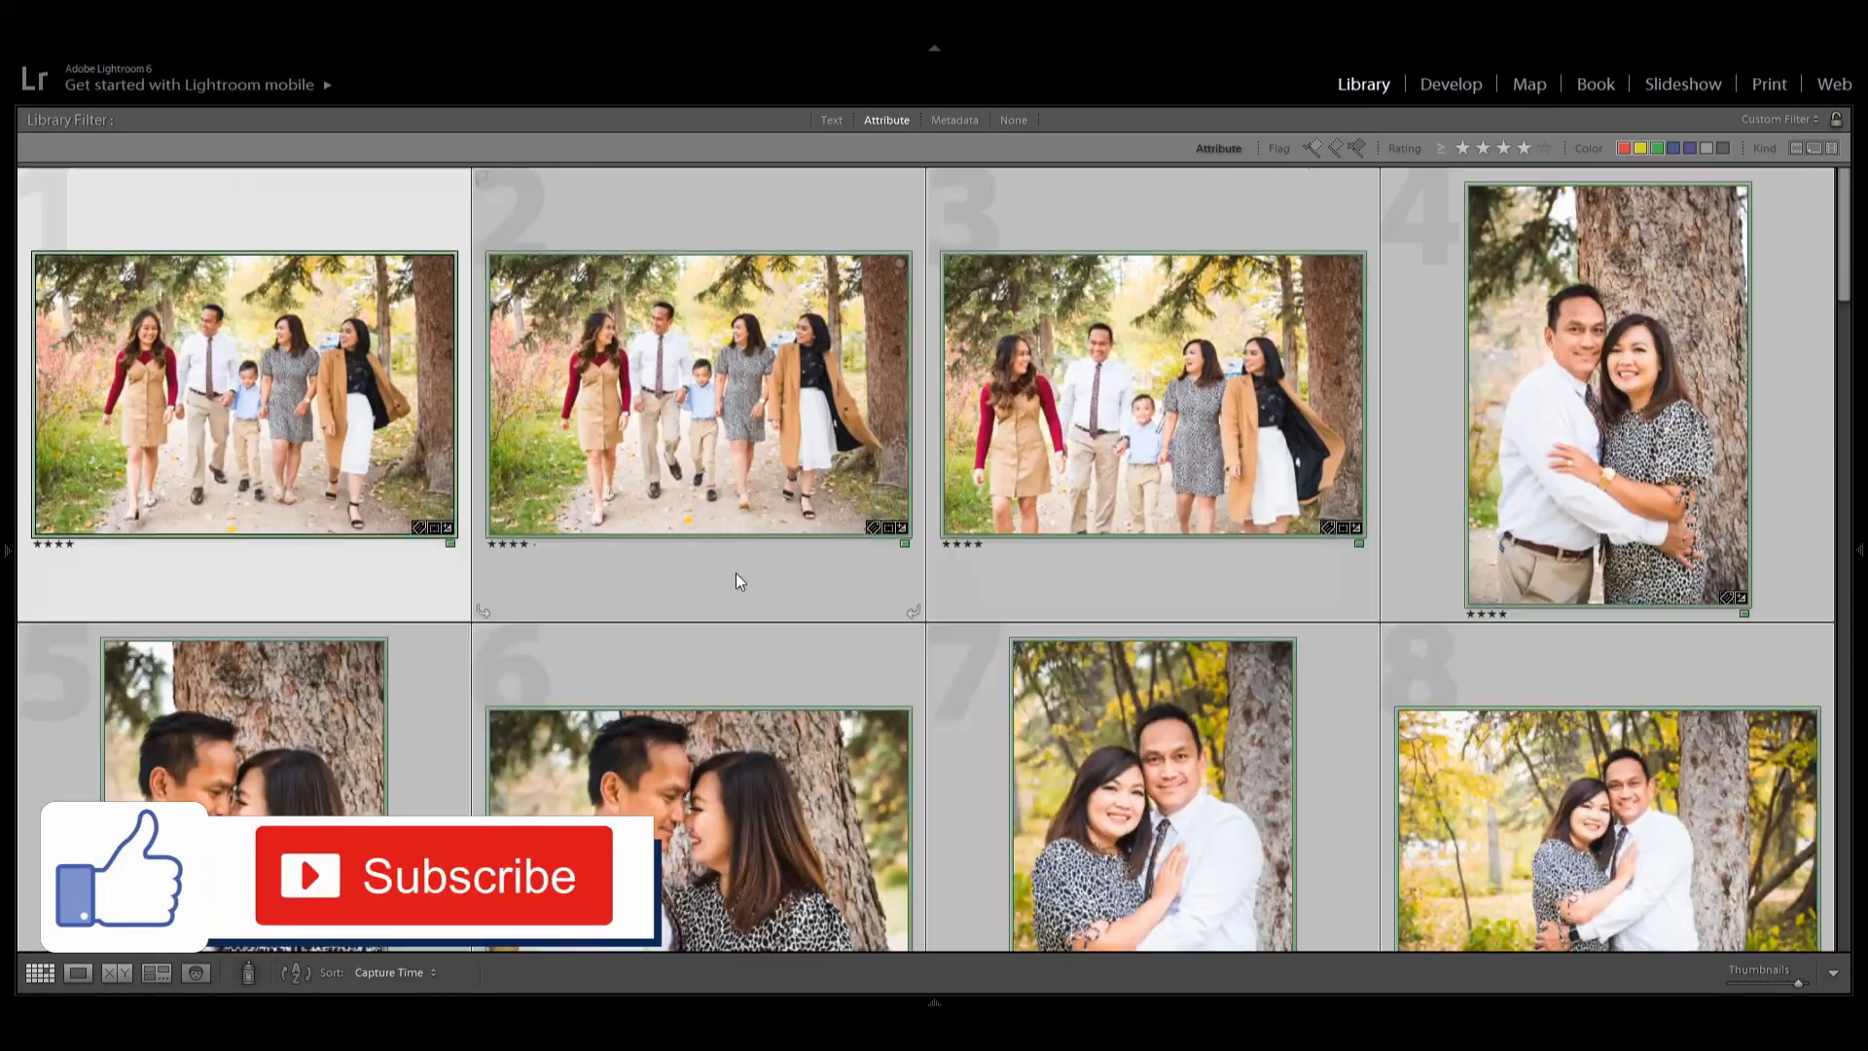
{"action": "key", "text": "F7"}
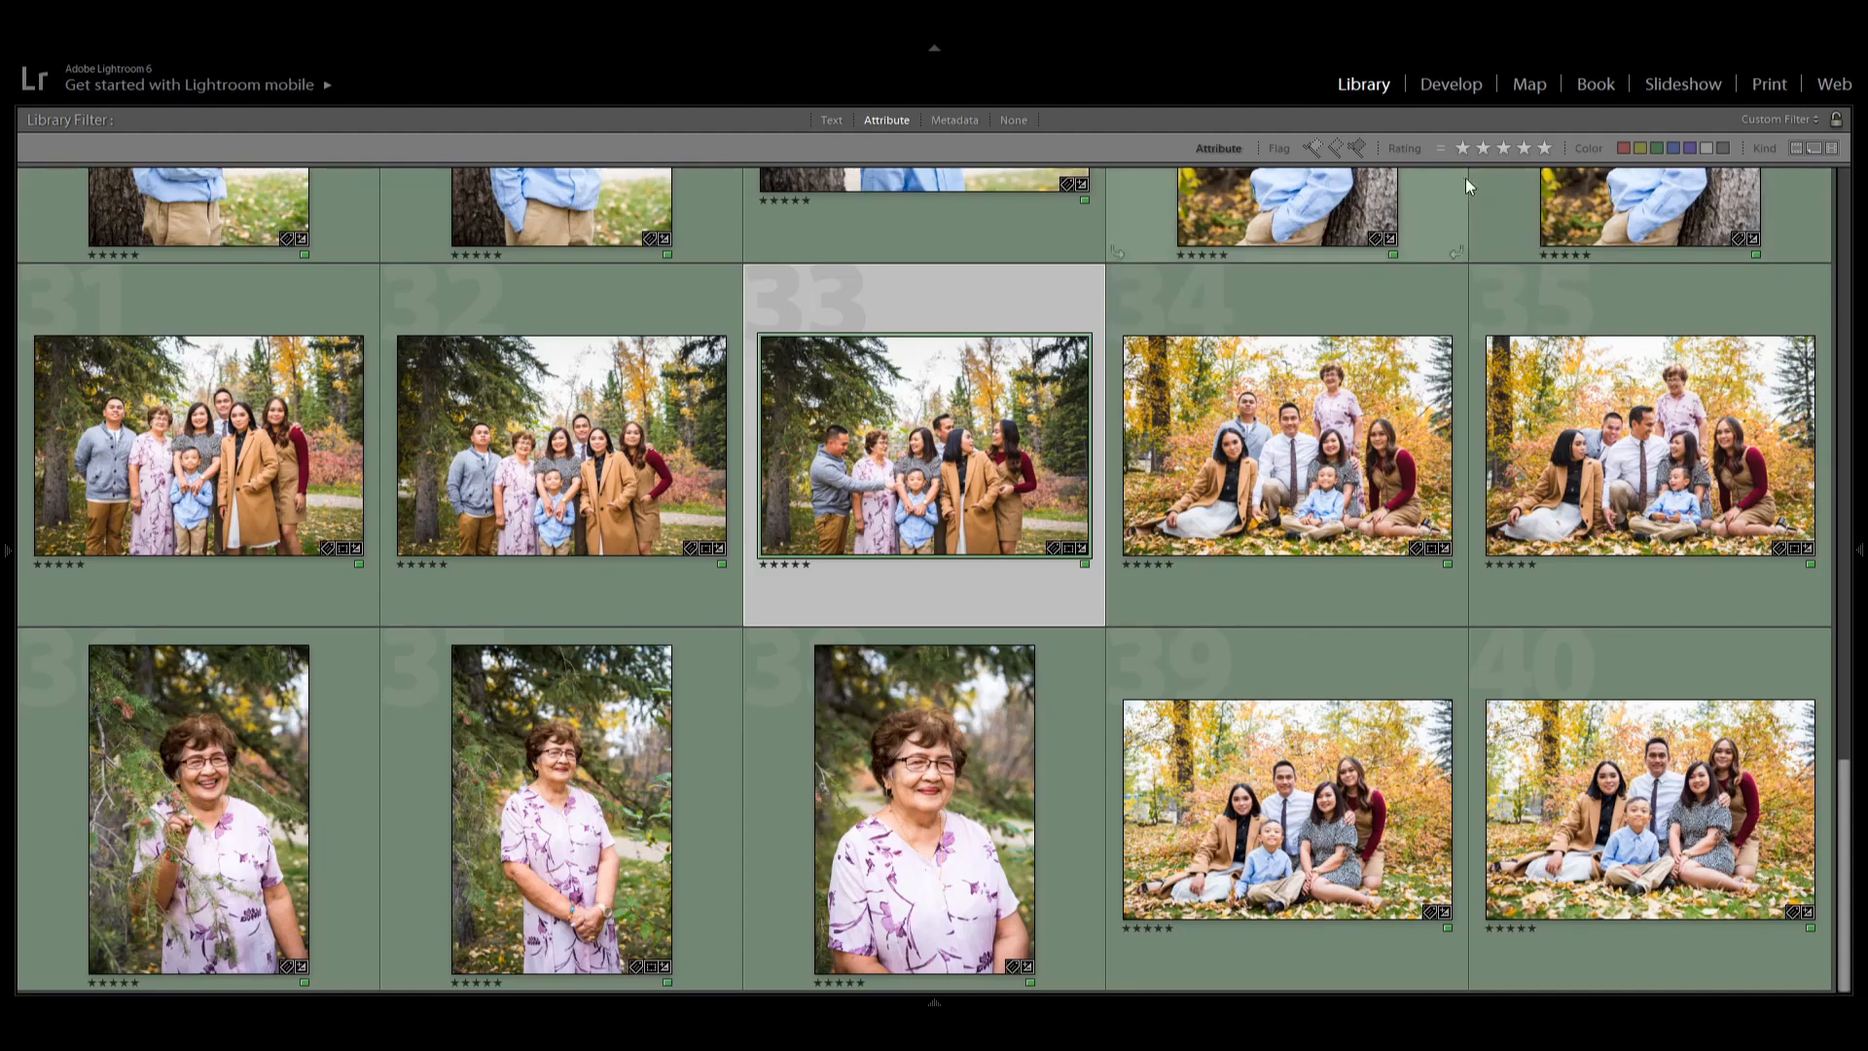
Clear the rating filter and scroll through all the photos in the grid.
{"action": "left_click", "coordinate": [1461, 148]}
{"action": "left_click", "coordinate": [1461, 148]}
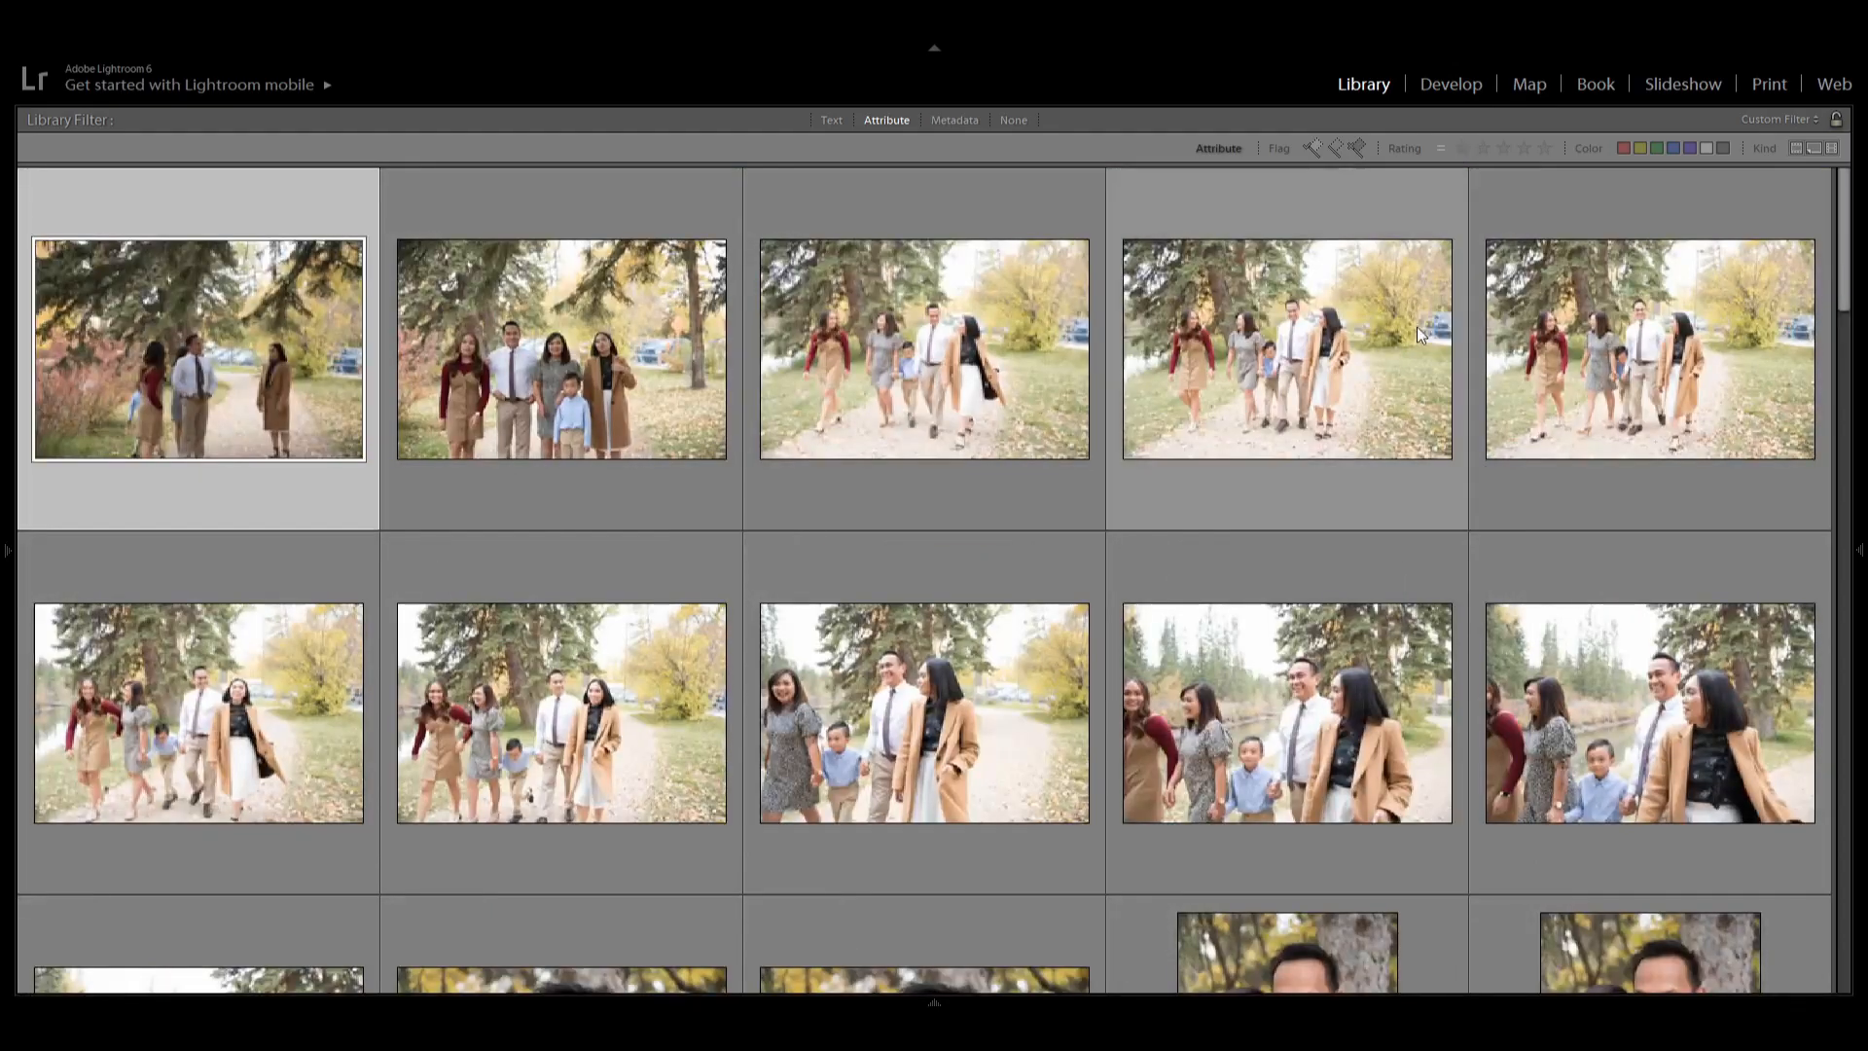
{"action": "scroll", "coordinate": [1118, 739], "scroll_direction": "down", "scroll_amount": 6}
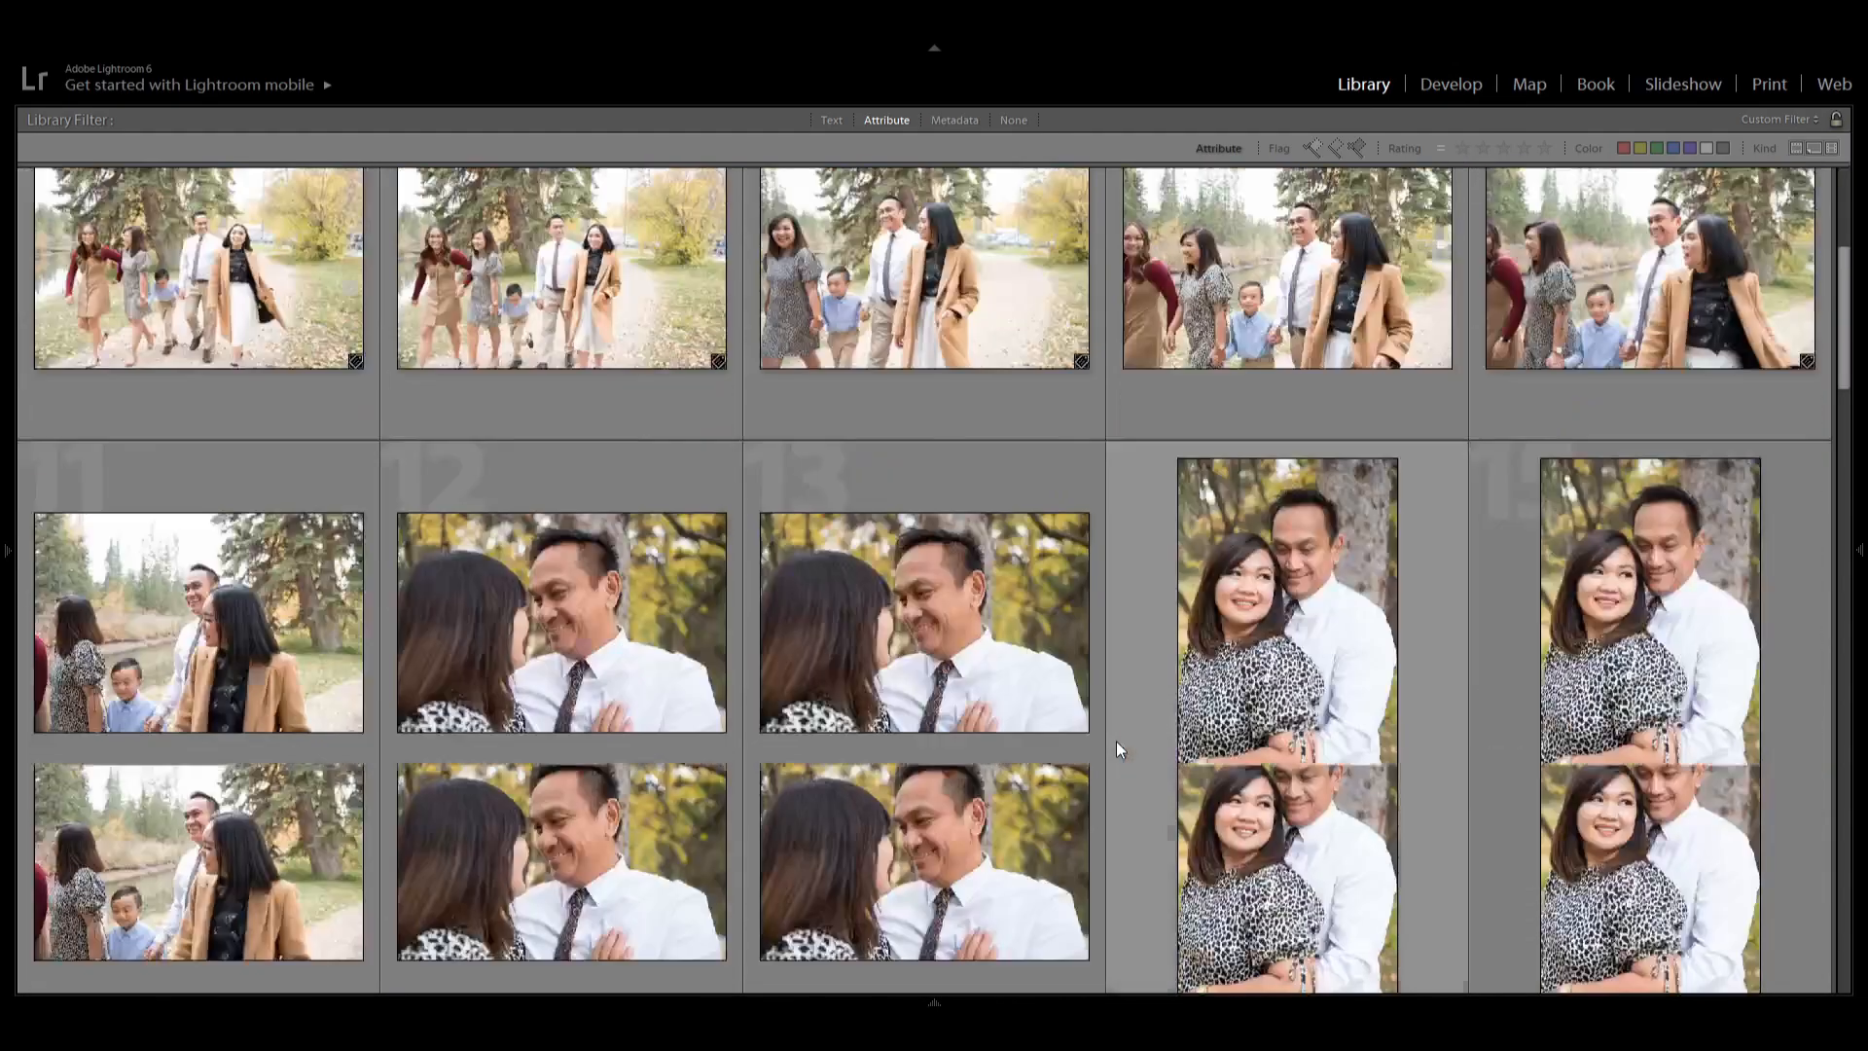
{"action": "scroll", "coordinate": [1114, 728], "scroll_direction": "up", "scroll_amount": 6}
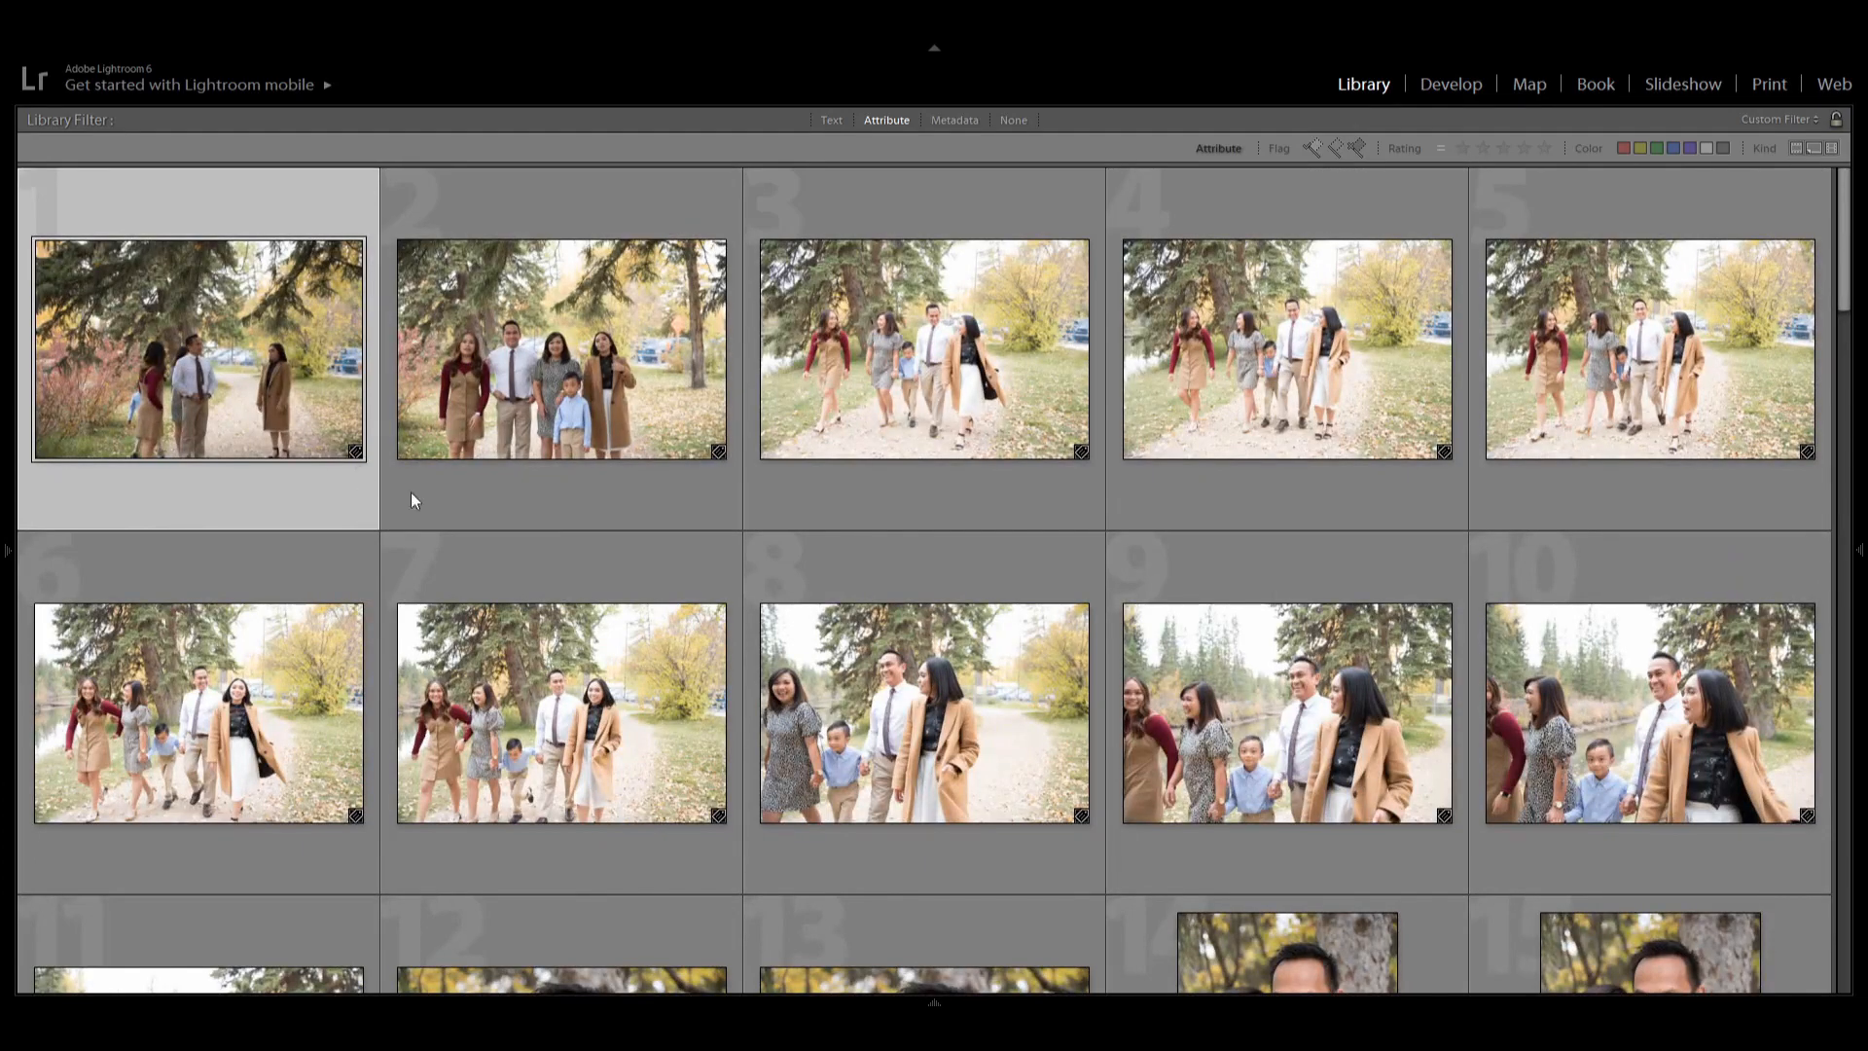
{"action": "scroll", "coordinate": [1412, 668], "scroll_direction": "down", "scroll_amount": 2}
{"action": "scroll", "coordinate": [1411, 638], "scroll_direction": "up", "scroll_amount": 2}
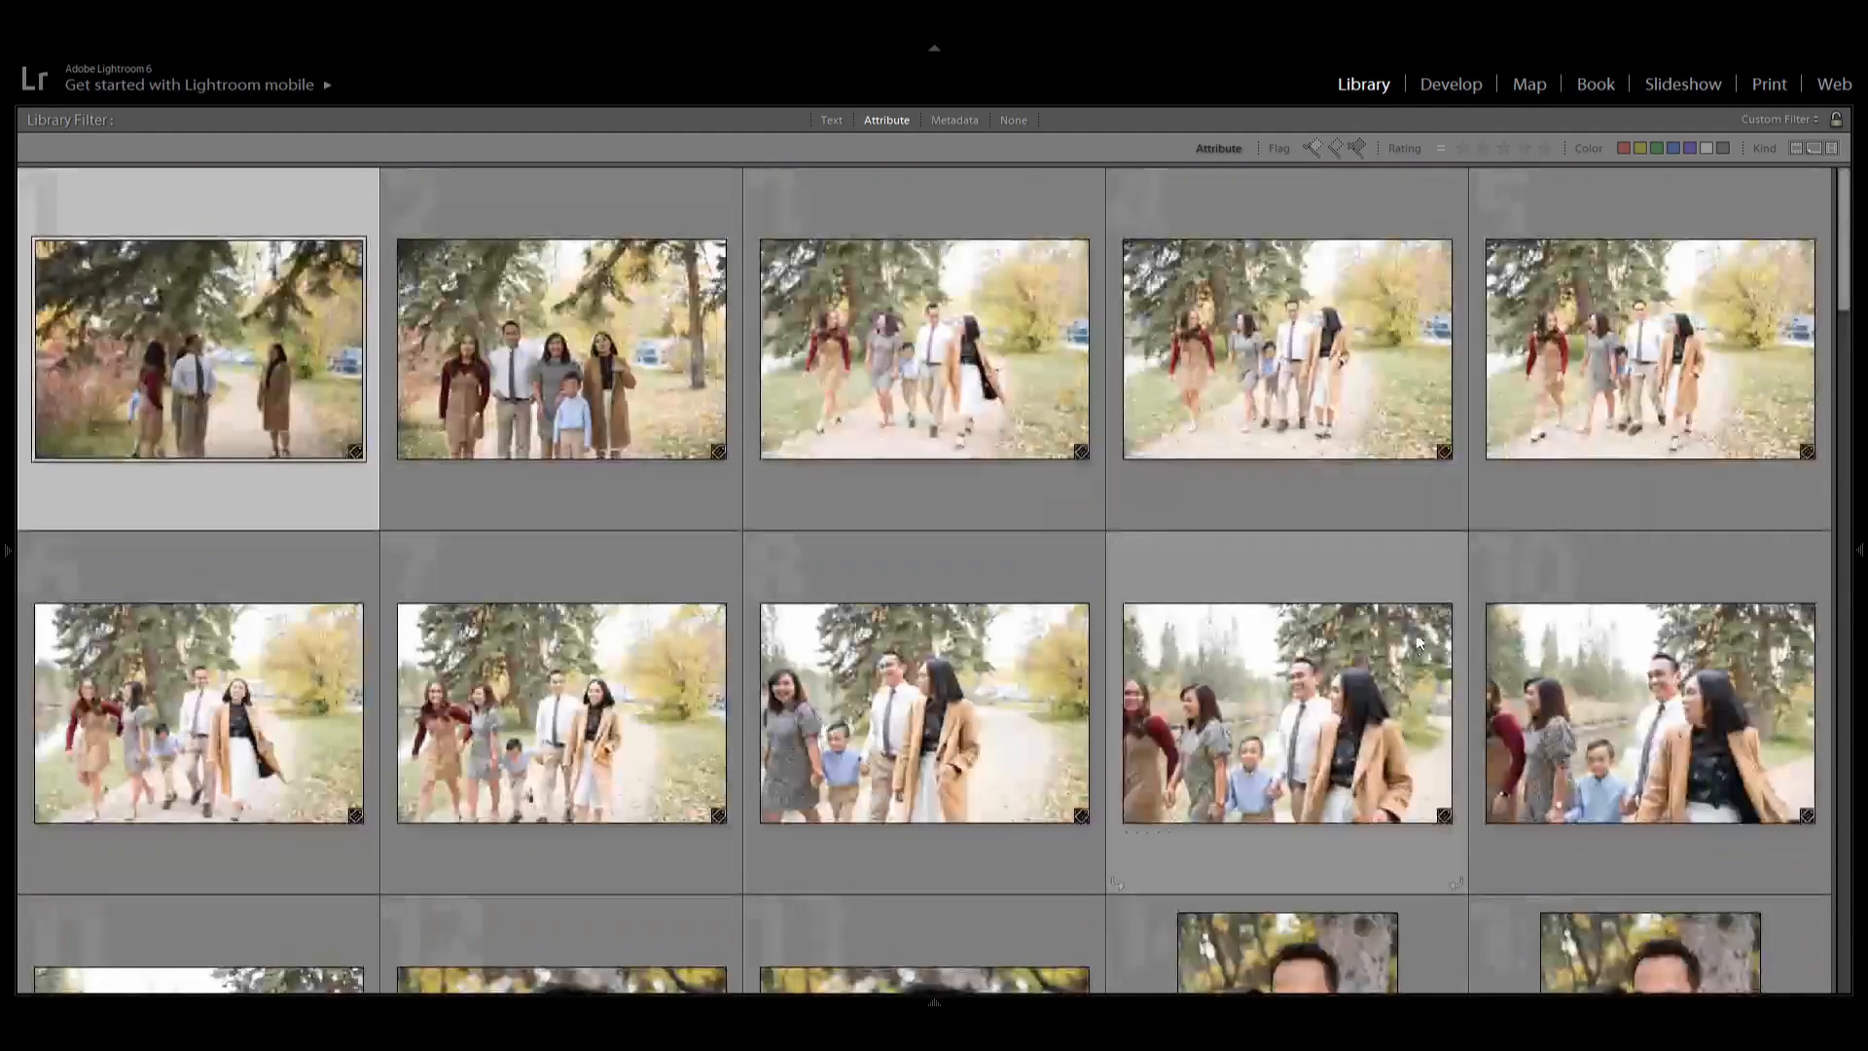
Filter the grid to photos rated one star or more and select one of them.
{"action": "left_click", "coordinate": [1460, 148]}
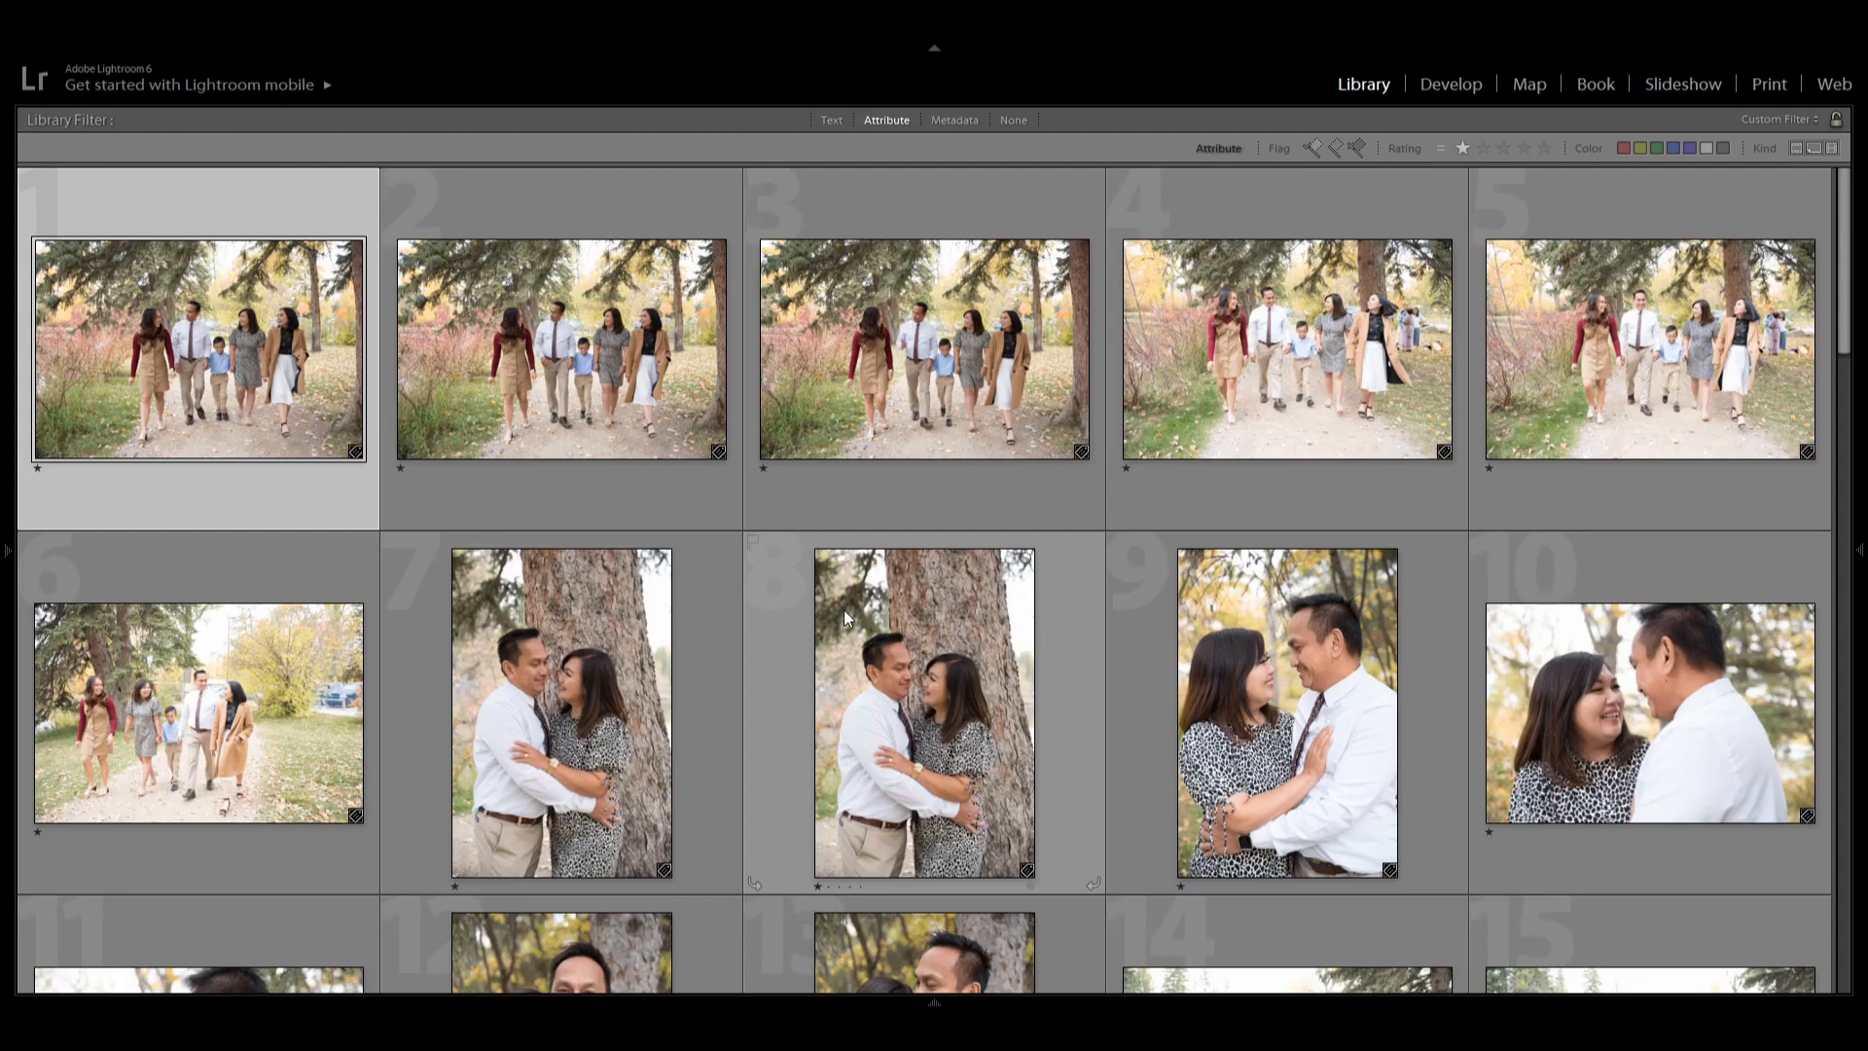
{"action": "left_click", "coordinate": [942, 401]}
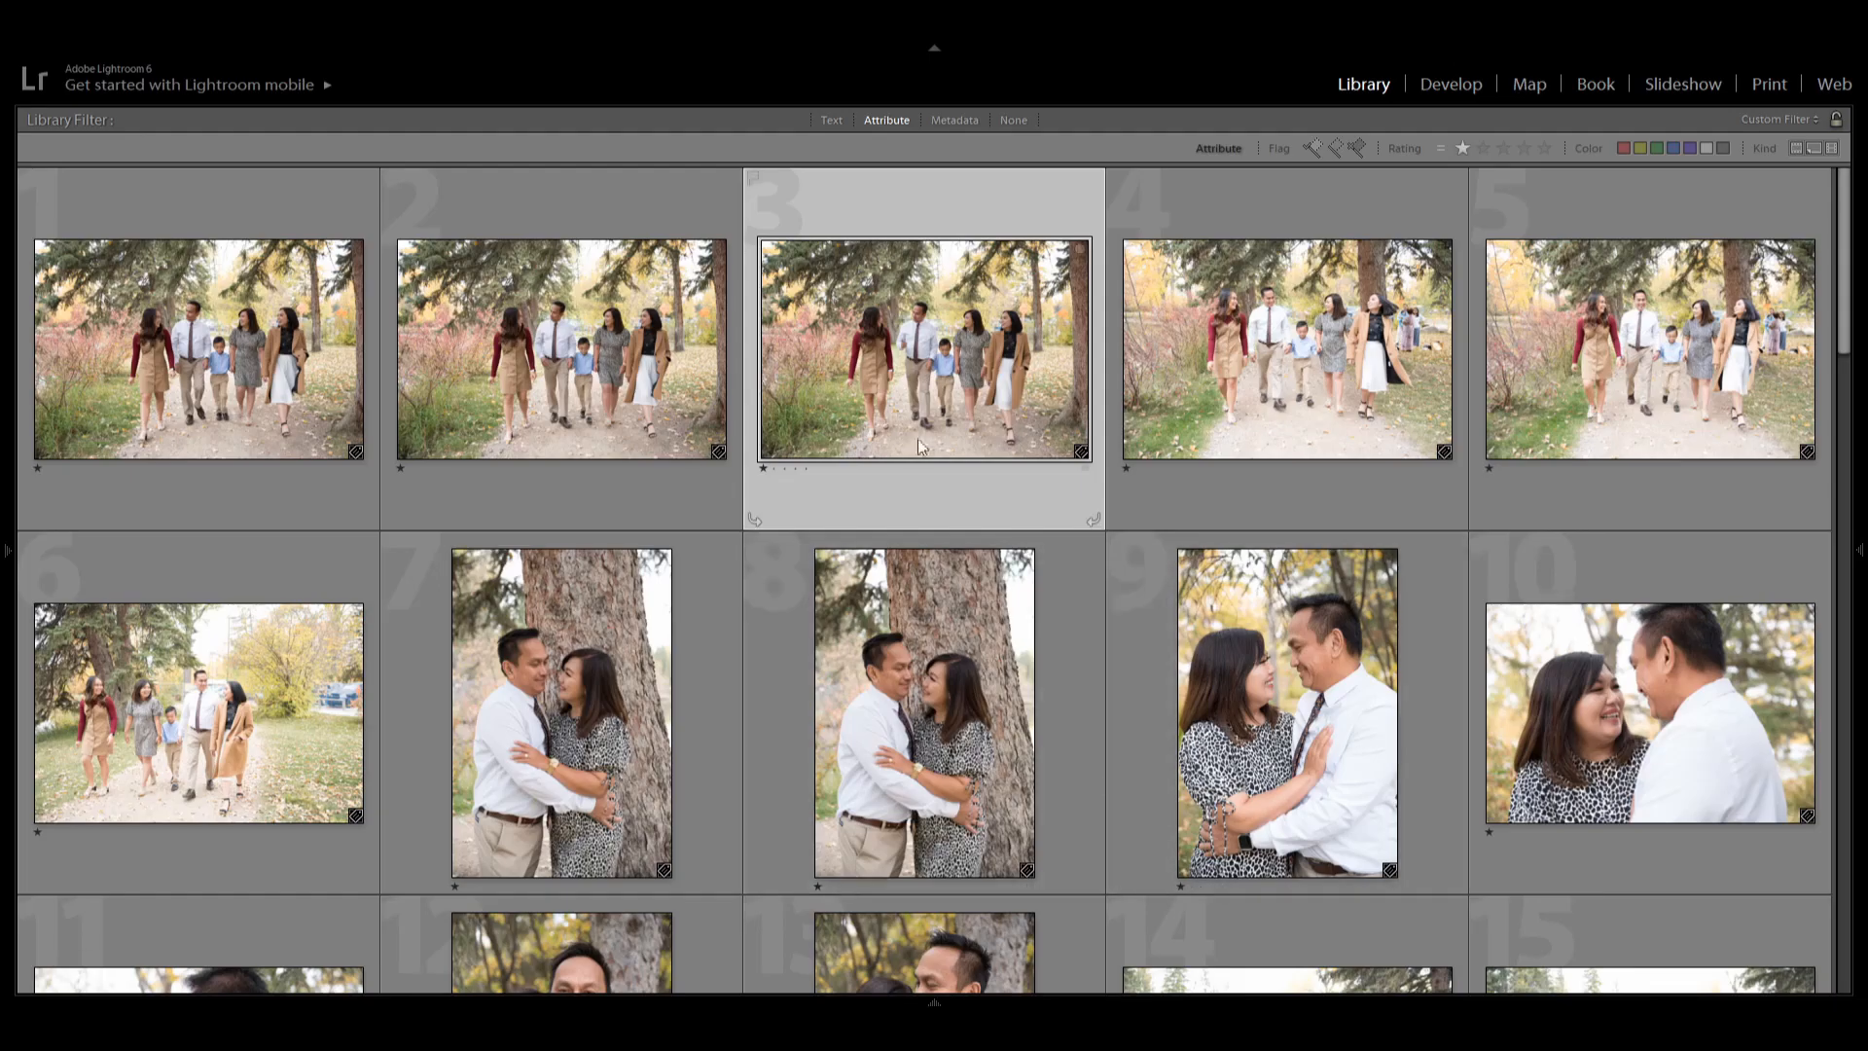
{"action": "scroll", "coordinate": [1020, 691], "scroll_direction": "down", "scroll_amount": 2}
{"action": "scroll", "coordinate": [1005, 699], "scroll_direction": "down", "scroll_amount": 4}
{"action": "scroll", "coordinate": [1006, 698], "scroll_direction": "up", "scroll_amount": 6}
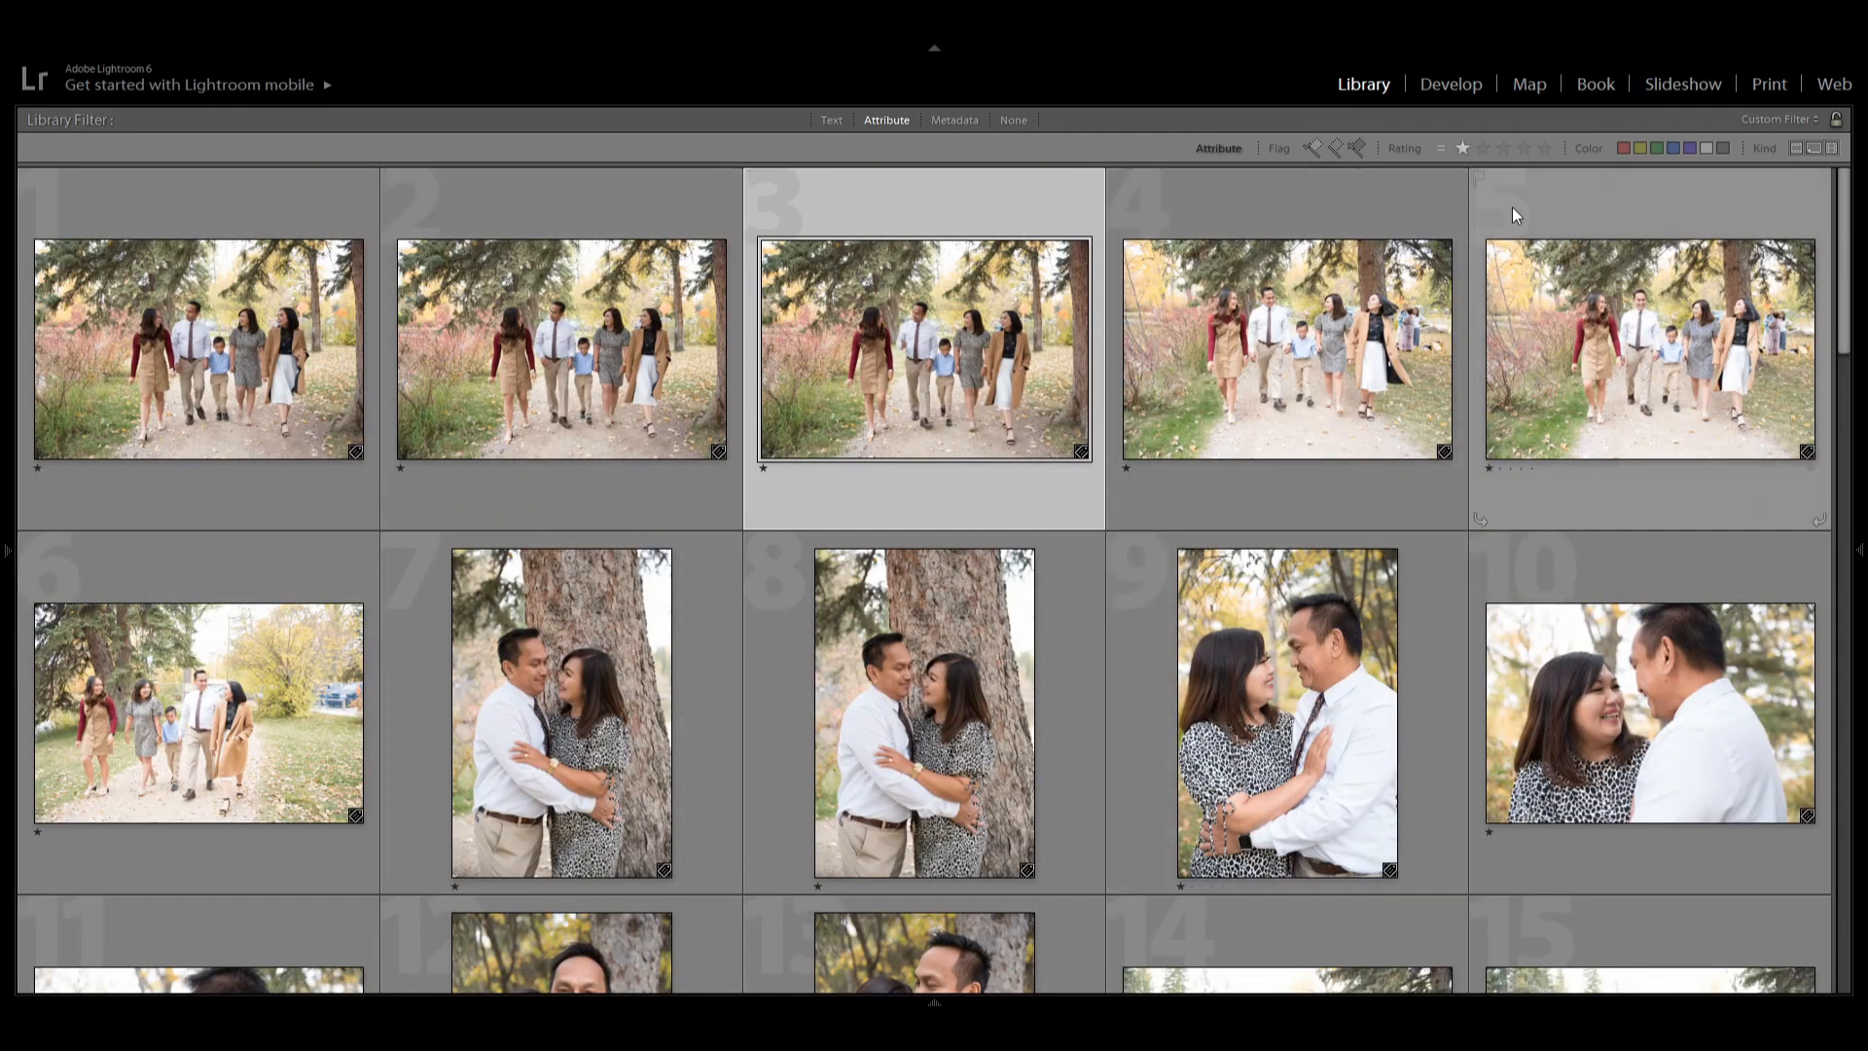
Filter the grid to photos rated two stars or more and scroll through them.
{"action": "left_click", "coordinate": [1484, 144]}
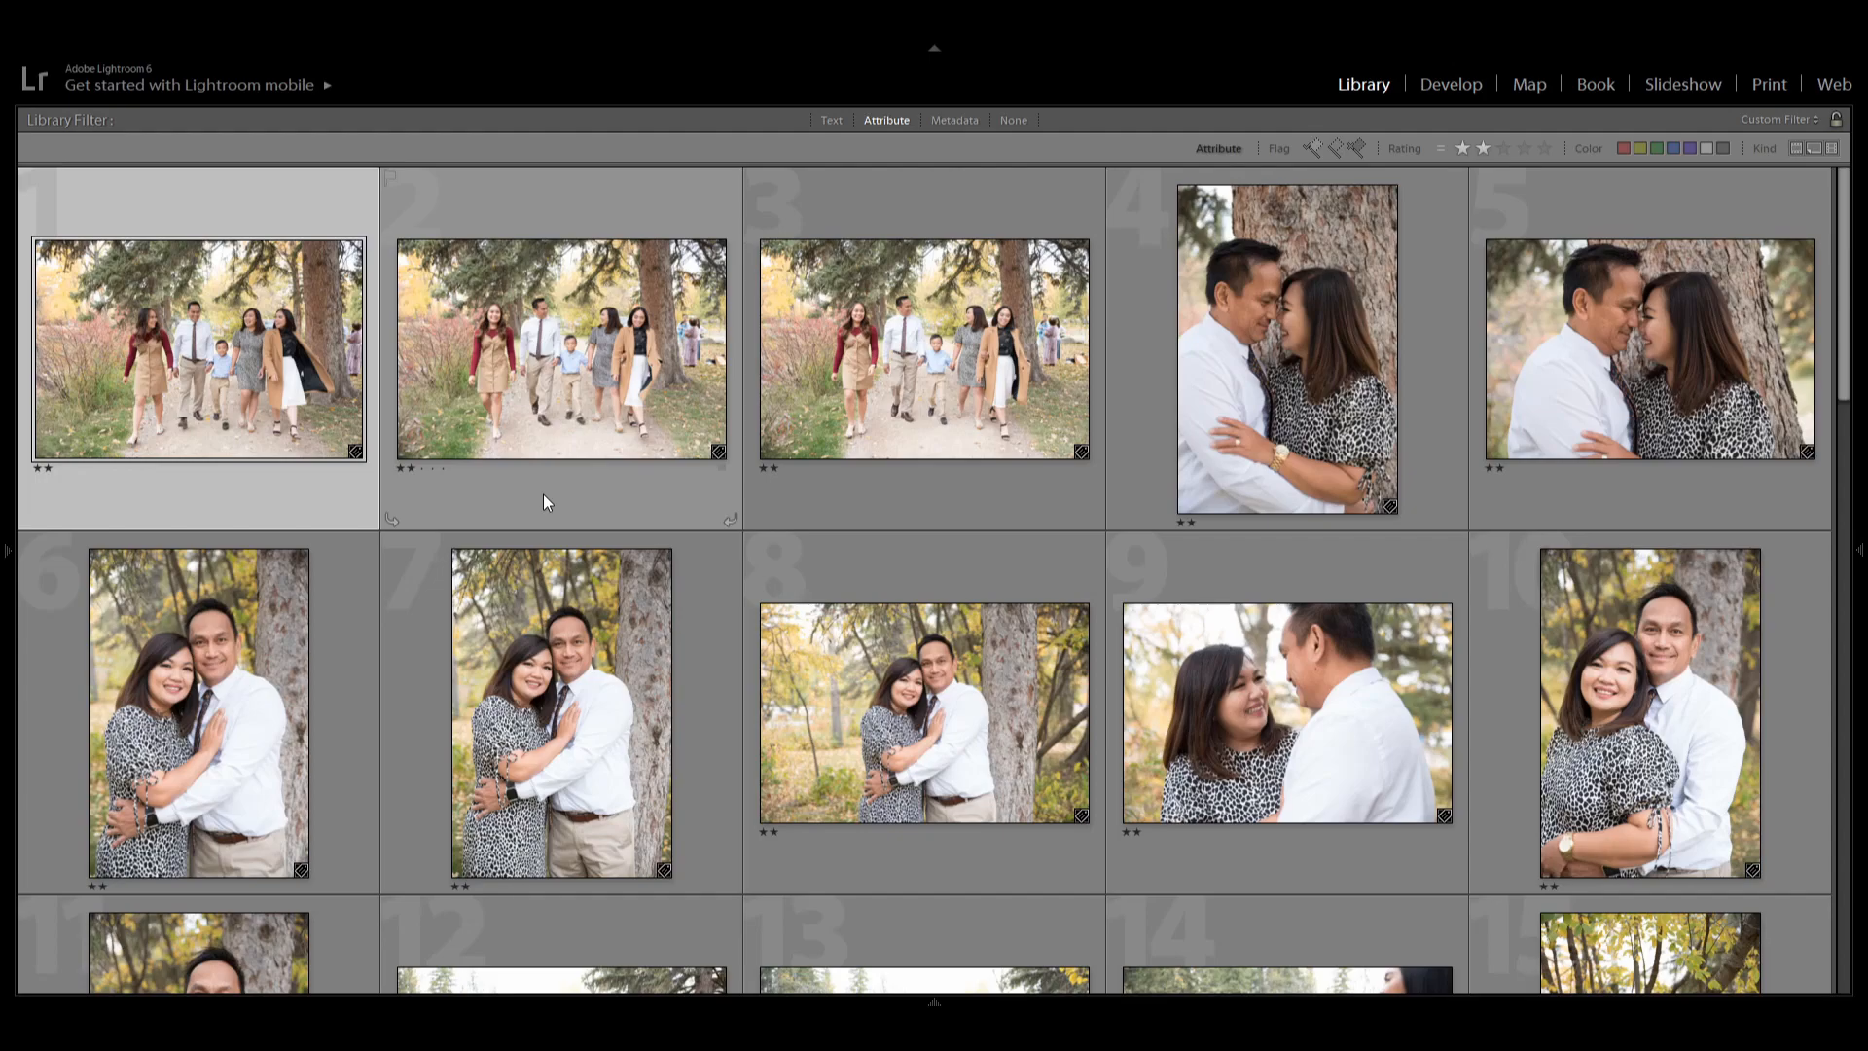
{"action": "scroll", "coordinate": [671, 718], "scroll_direction": "down", "scroll_amount": 4}
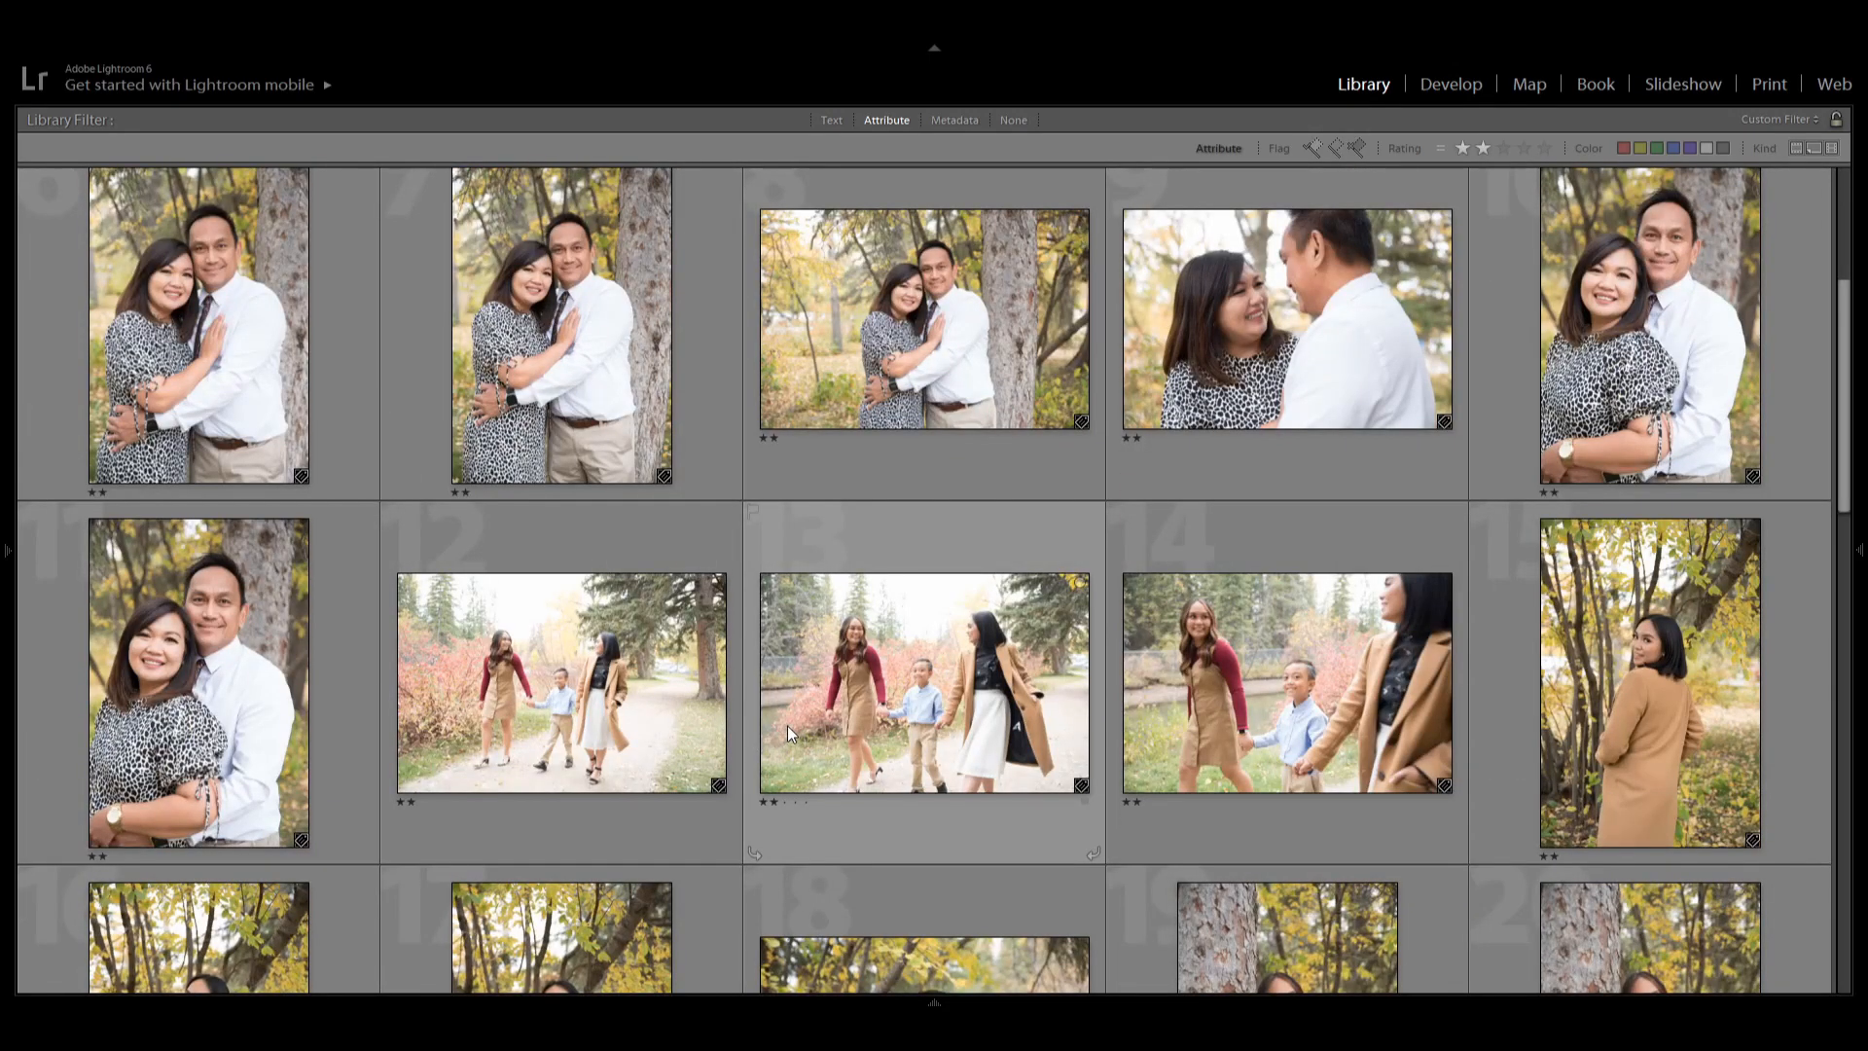
{"action": "scroll", "coordinate": [786, 725], "scroll_direction": "down", "scroll_amount": 2}
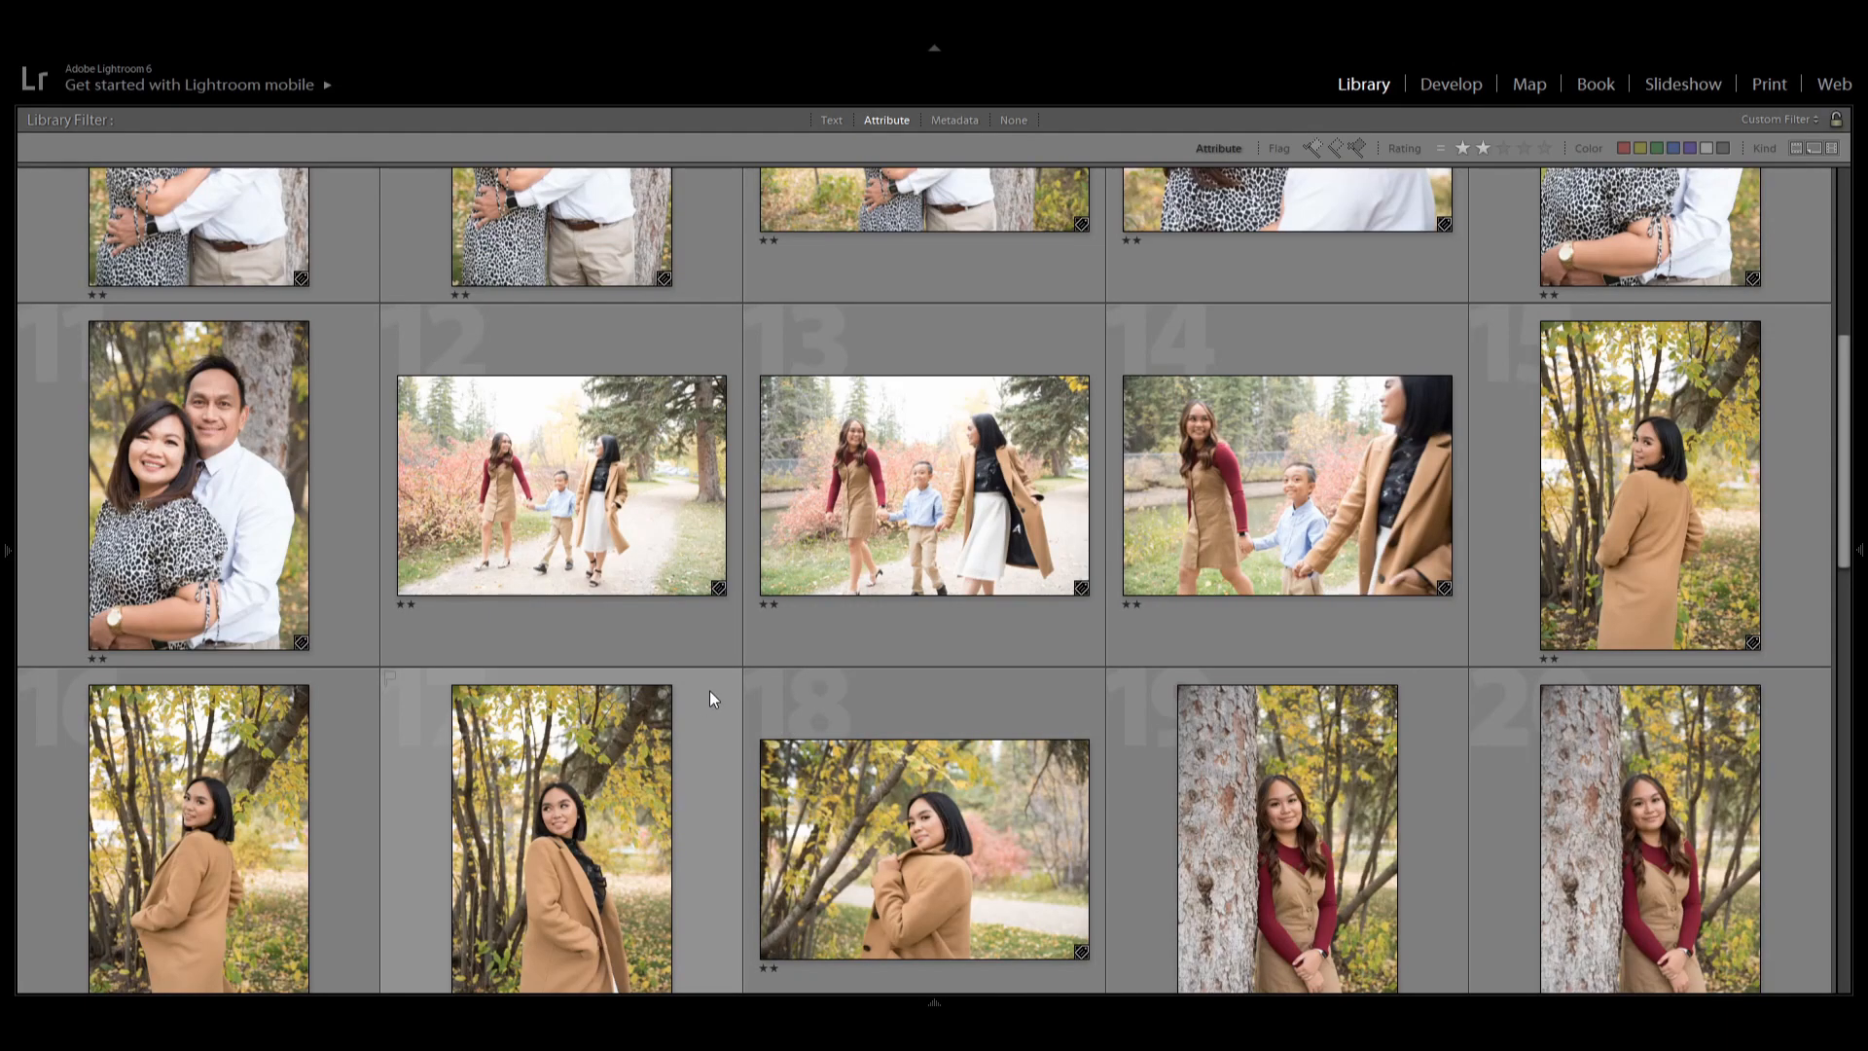
{"action": "scroll", "coordinate": [870, 591], "scroll_direction": "down", "scroll_amount": 8}
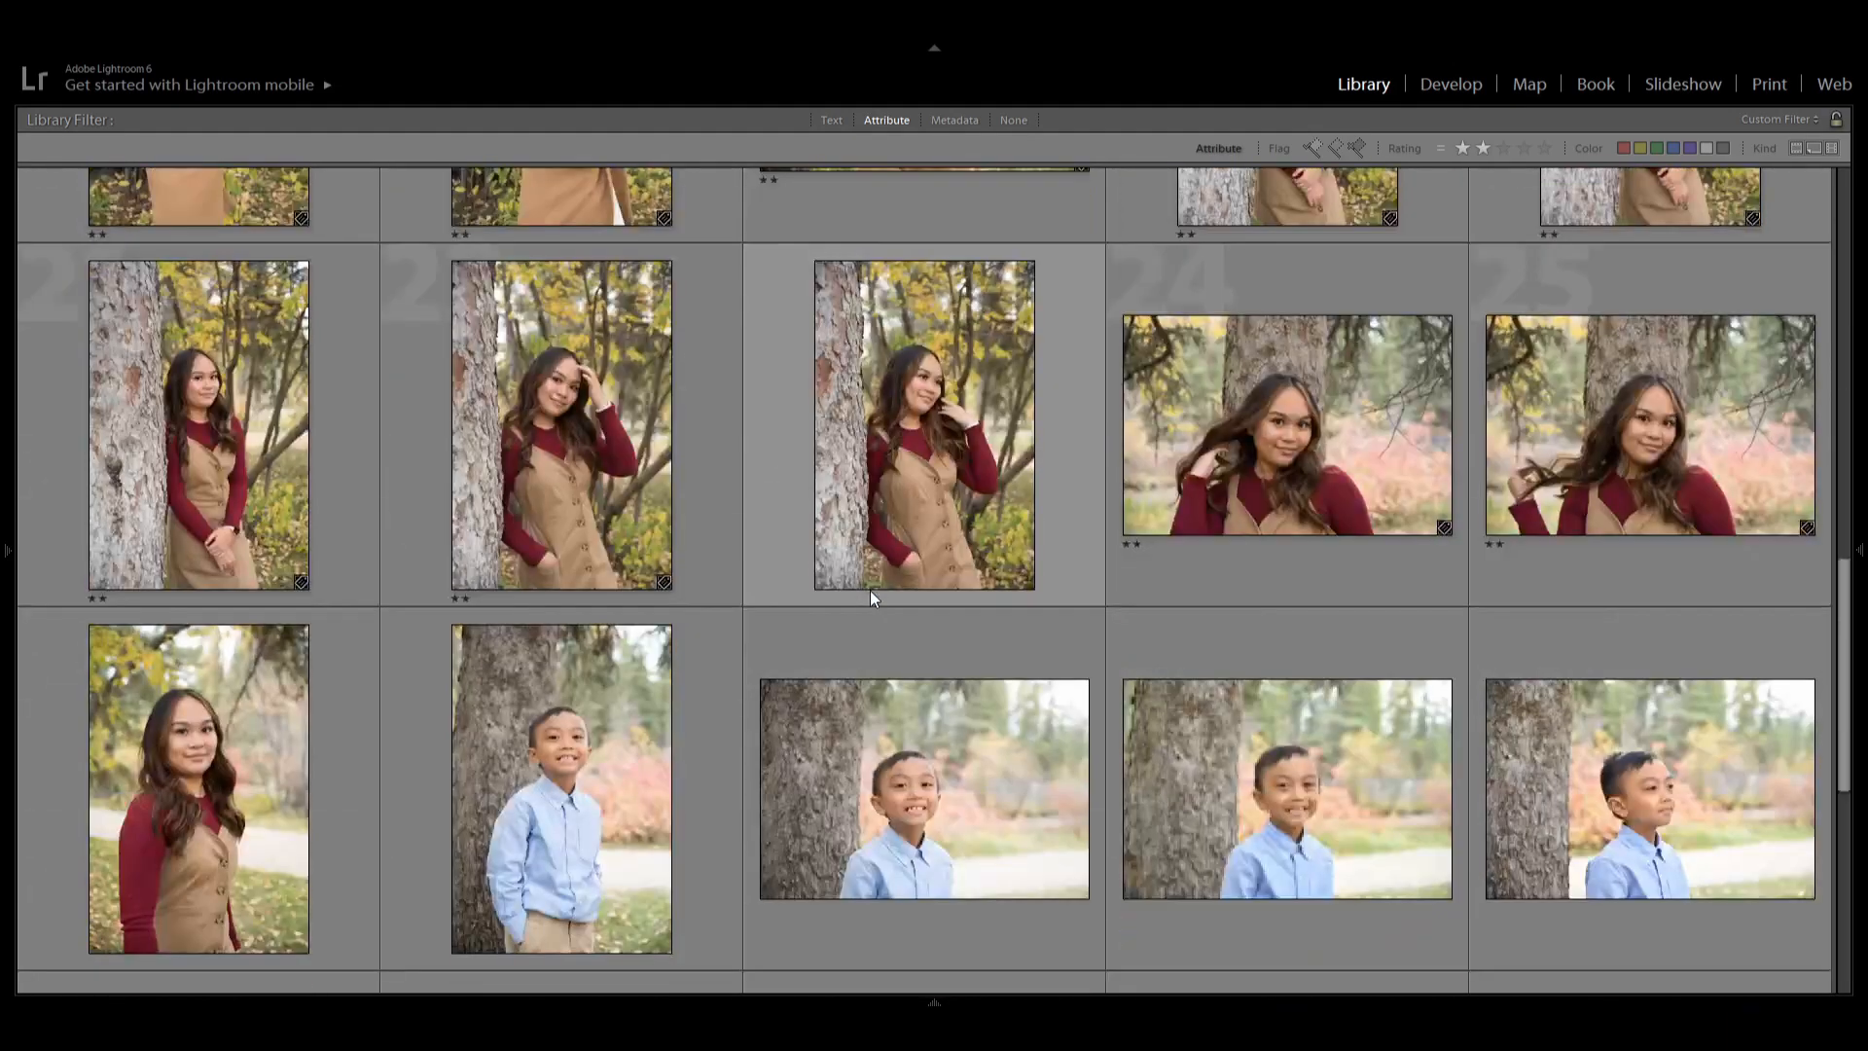
{"action": "scroll", "coordinate": [869, 592], "scroll_direction": "up", "scroll_amount": 15}
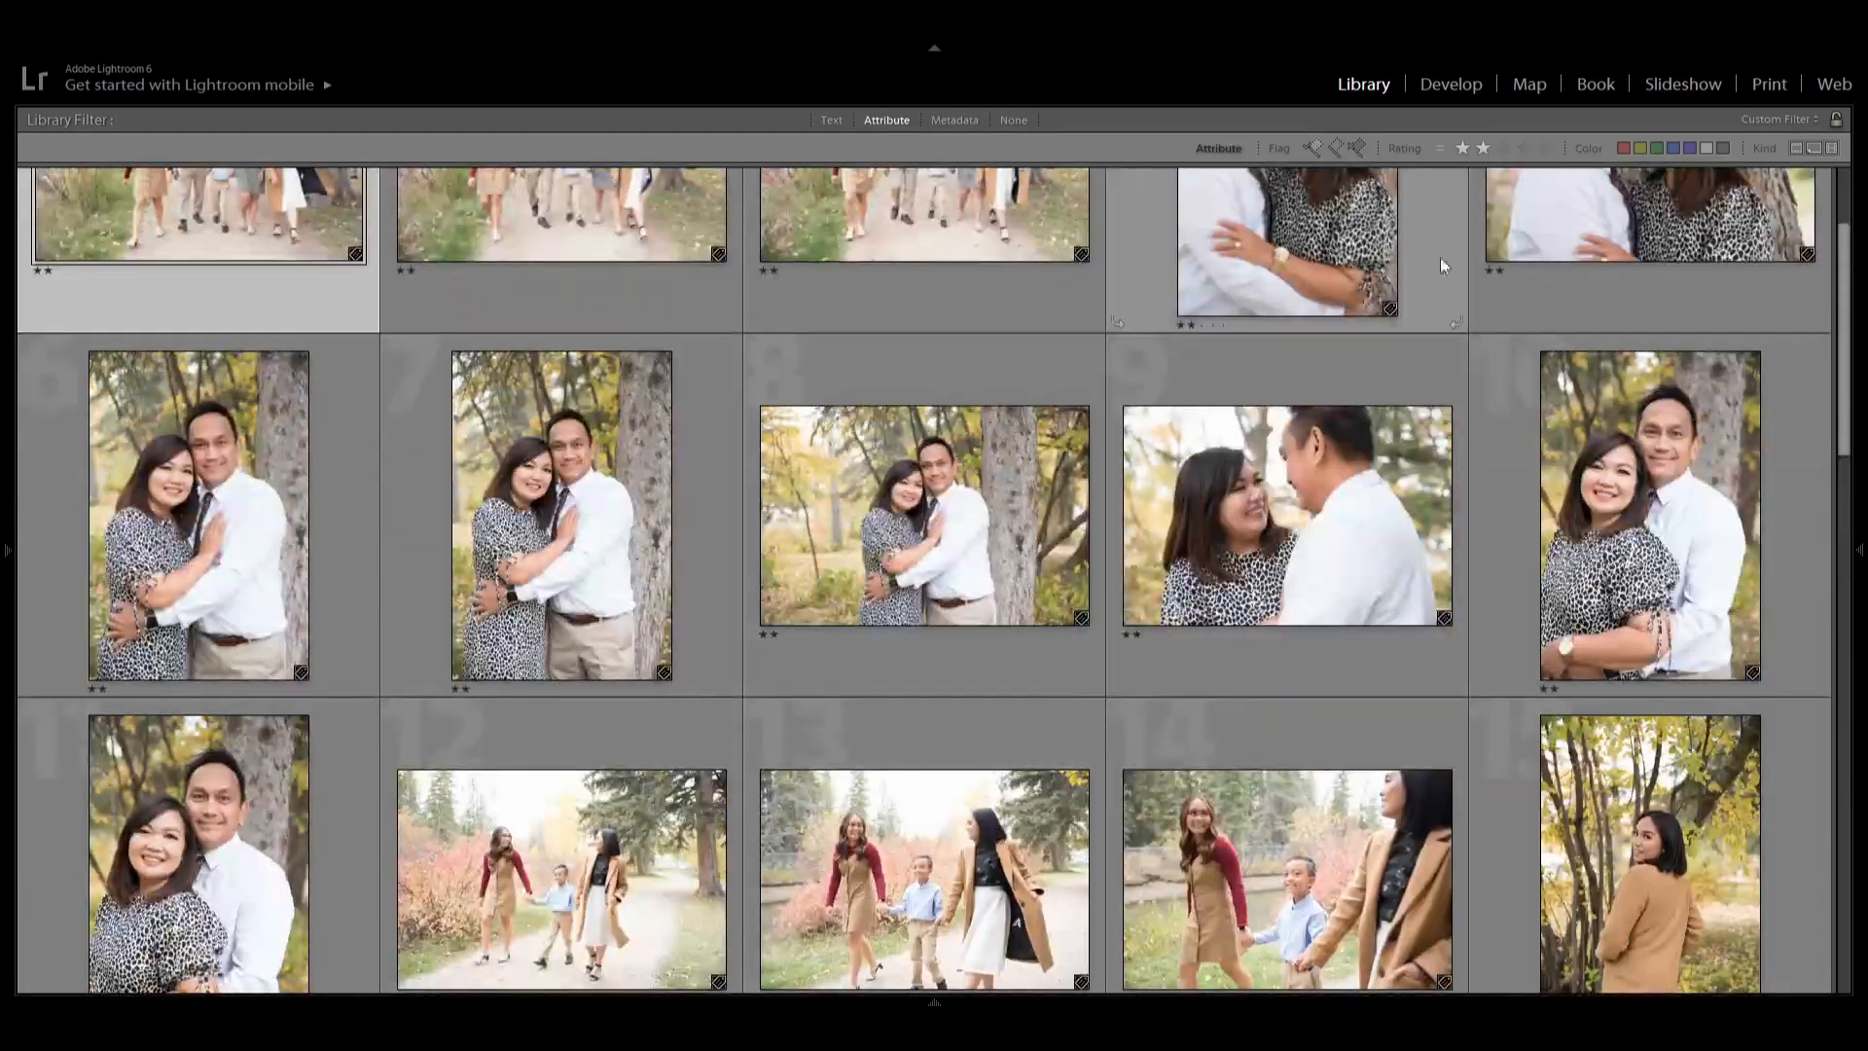
{"action": "left_click", "coordinate": [1506, 154]}
{"action": "left_click", "coordinate": [1484, 149]}
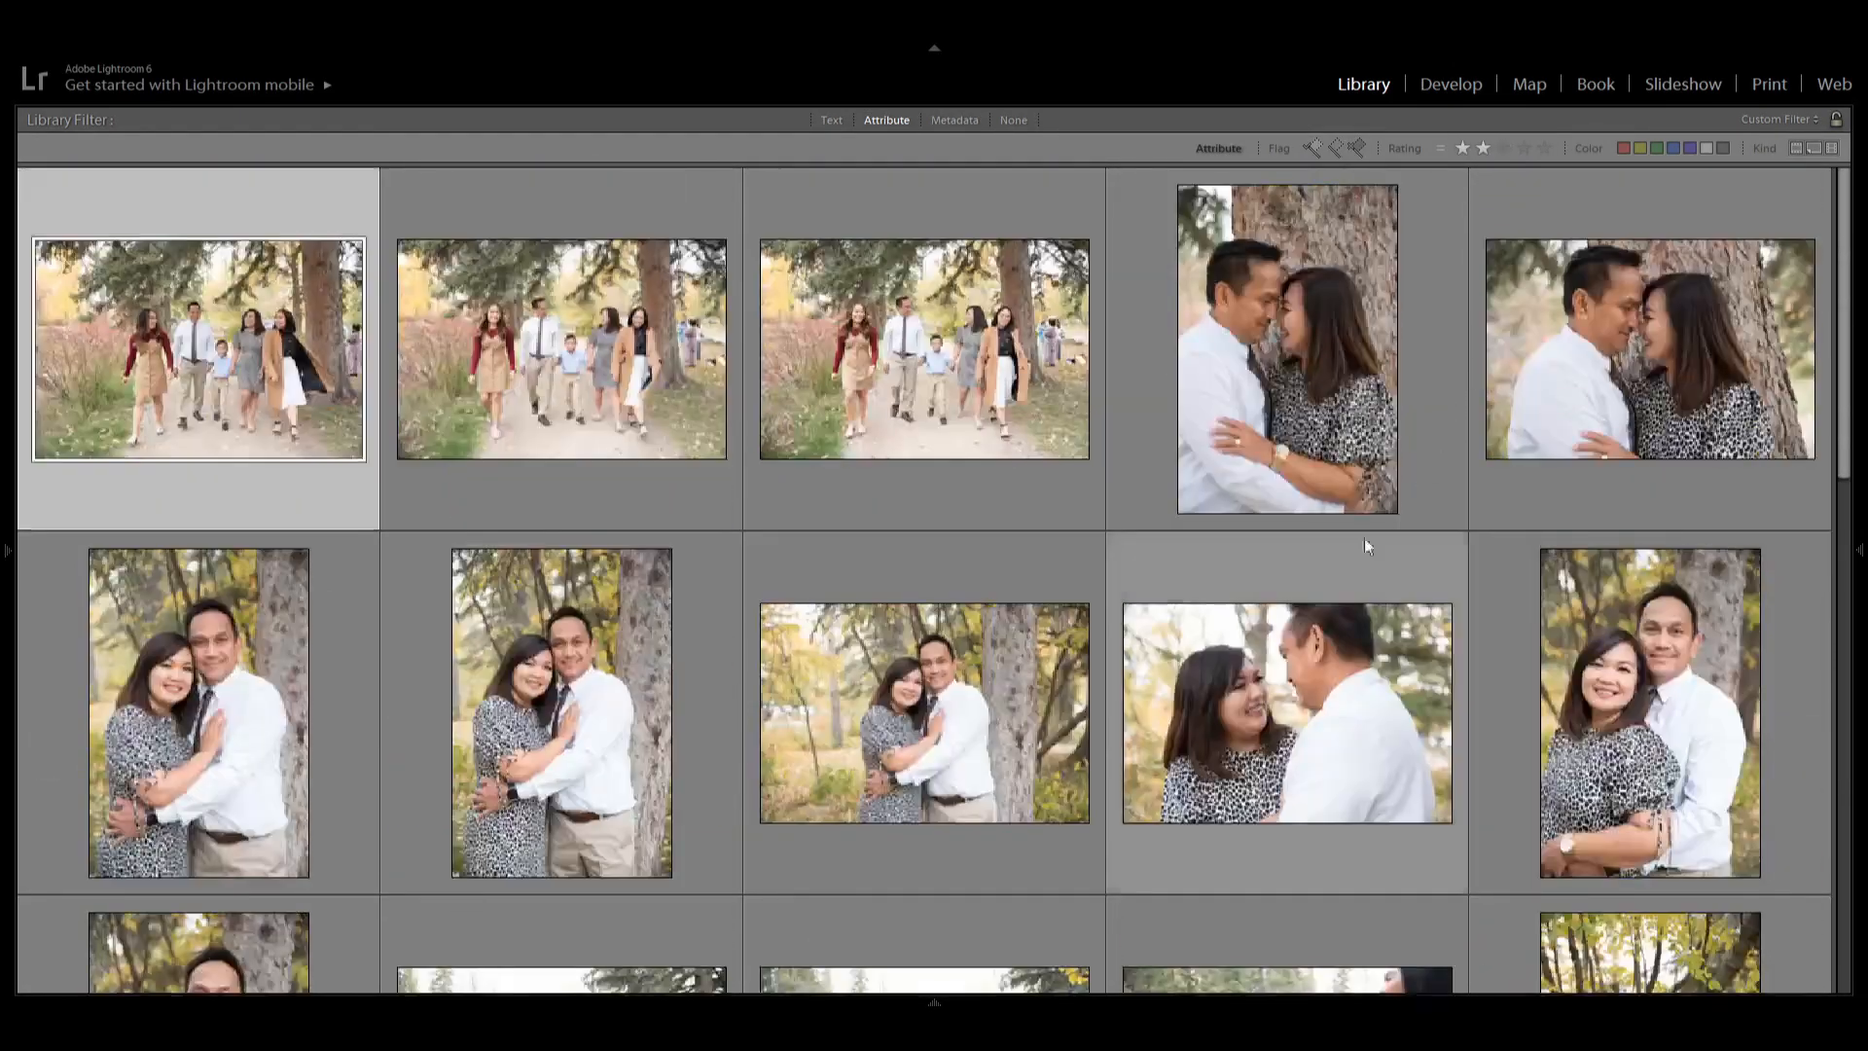
Filter the grid to photos rated three stars or more, preview one in Develop, and return to browse the grid.
{"action": "left_click", "coordinate": [1504, 148]}
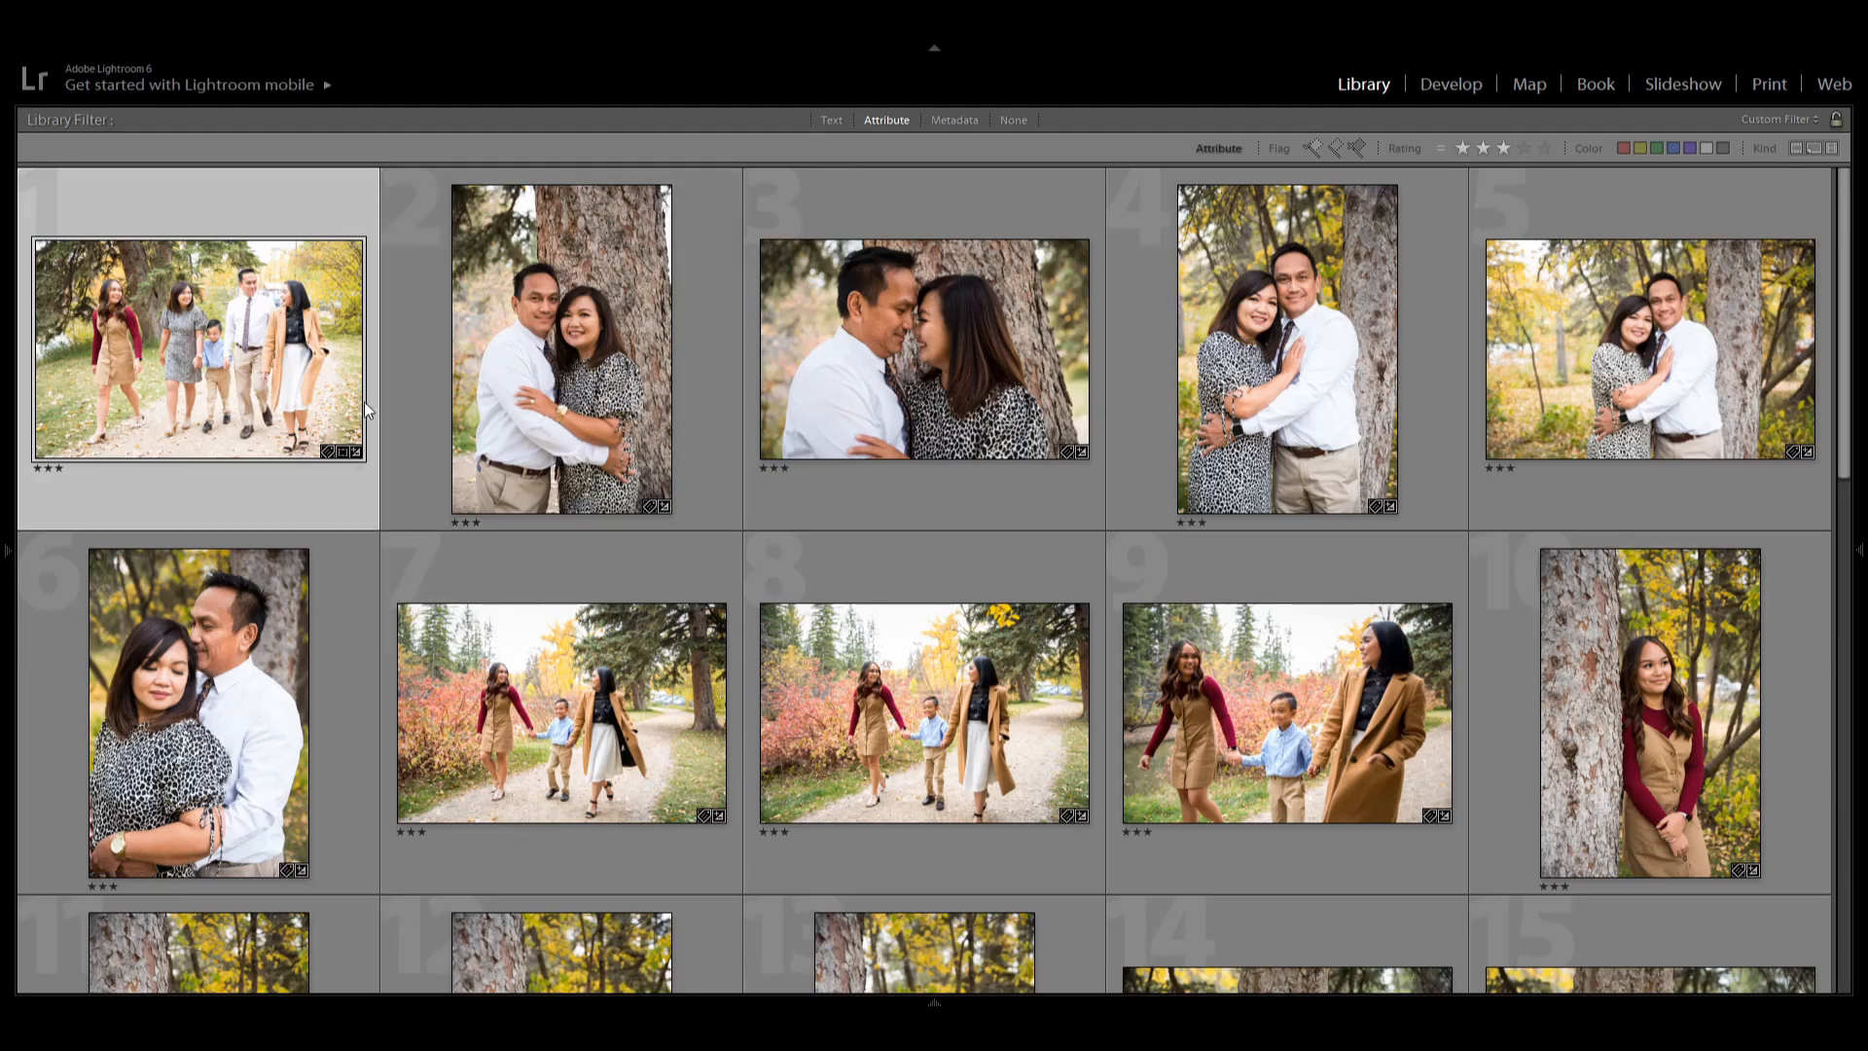
{"action": "scroll", "coordinate": [967, 428], "scroll_direction": "down", "scroll_amount": 2}
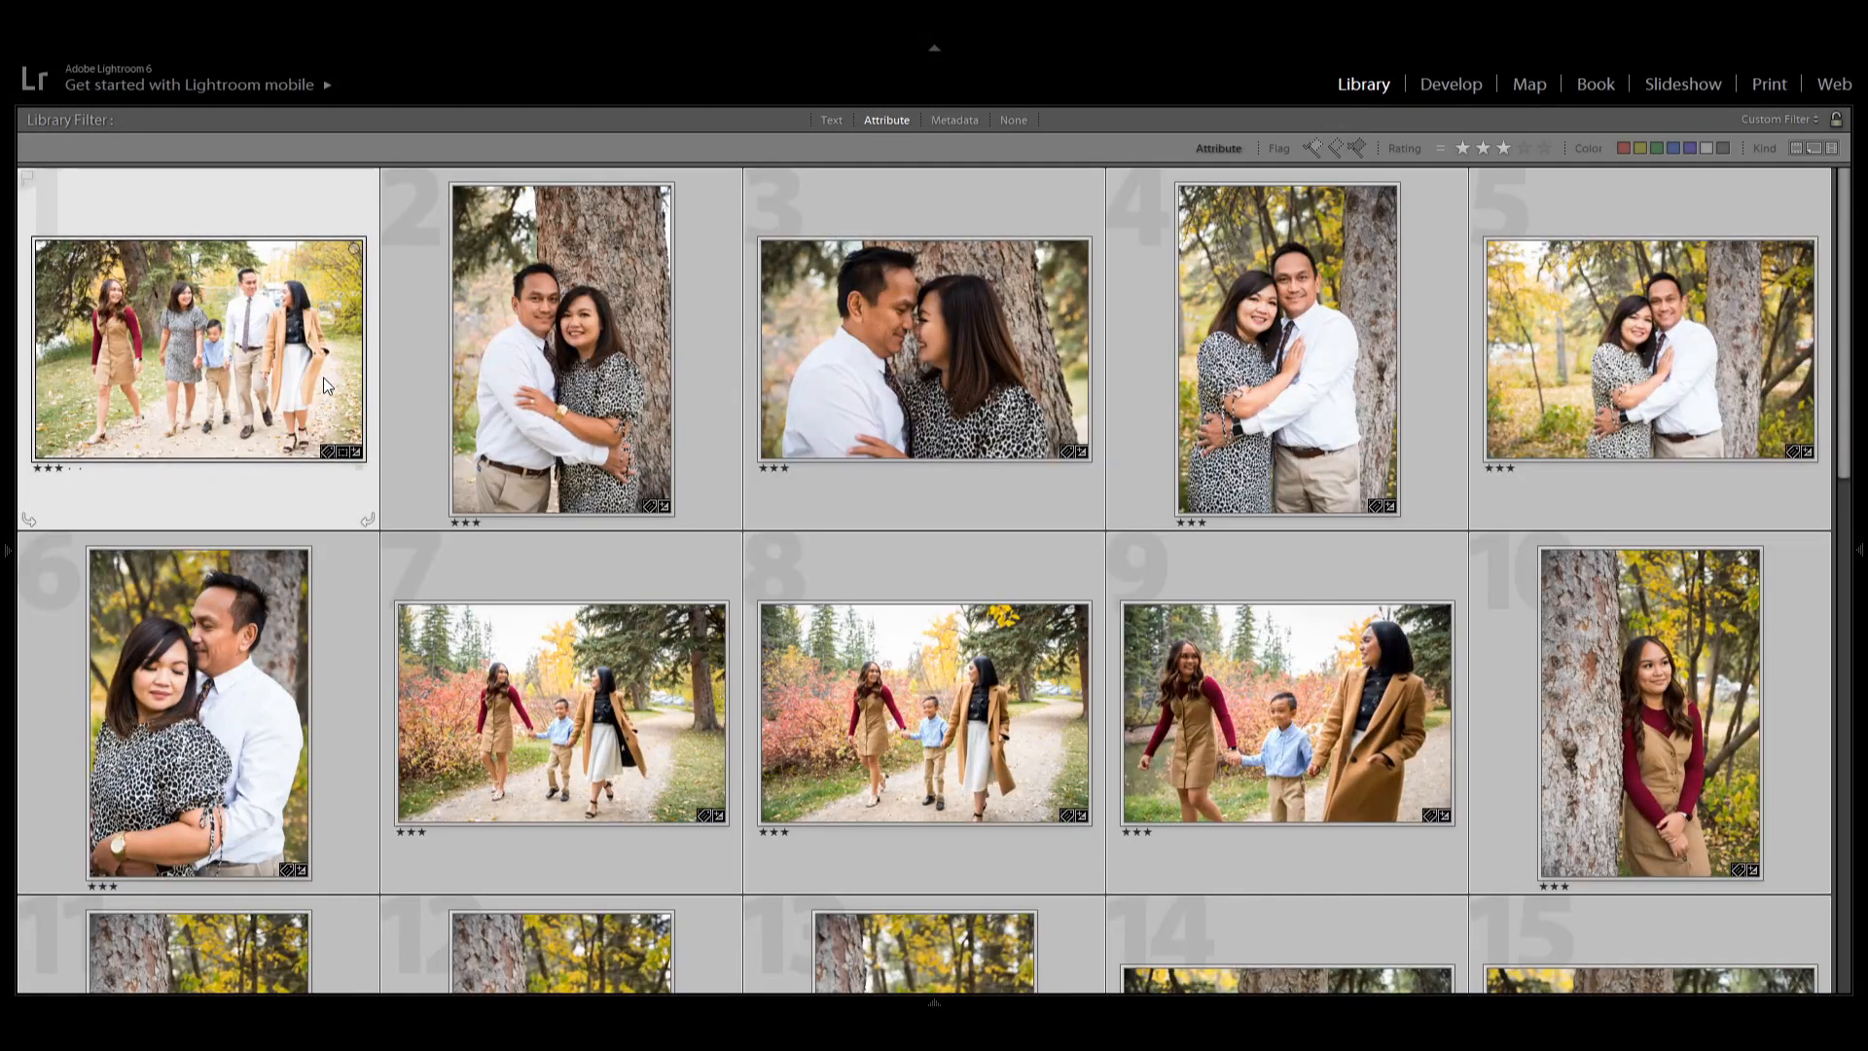
{"action": "key", "text": "d"}
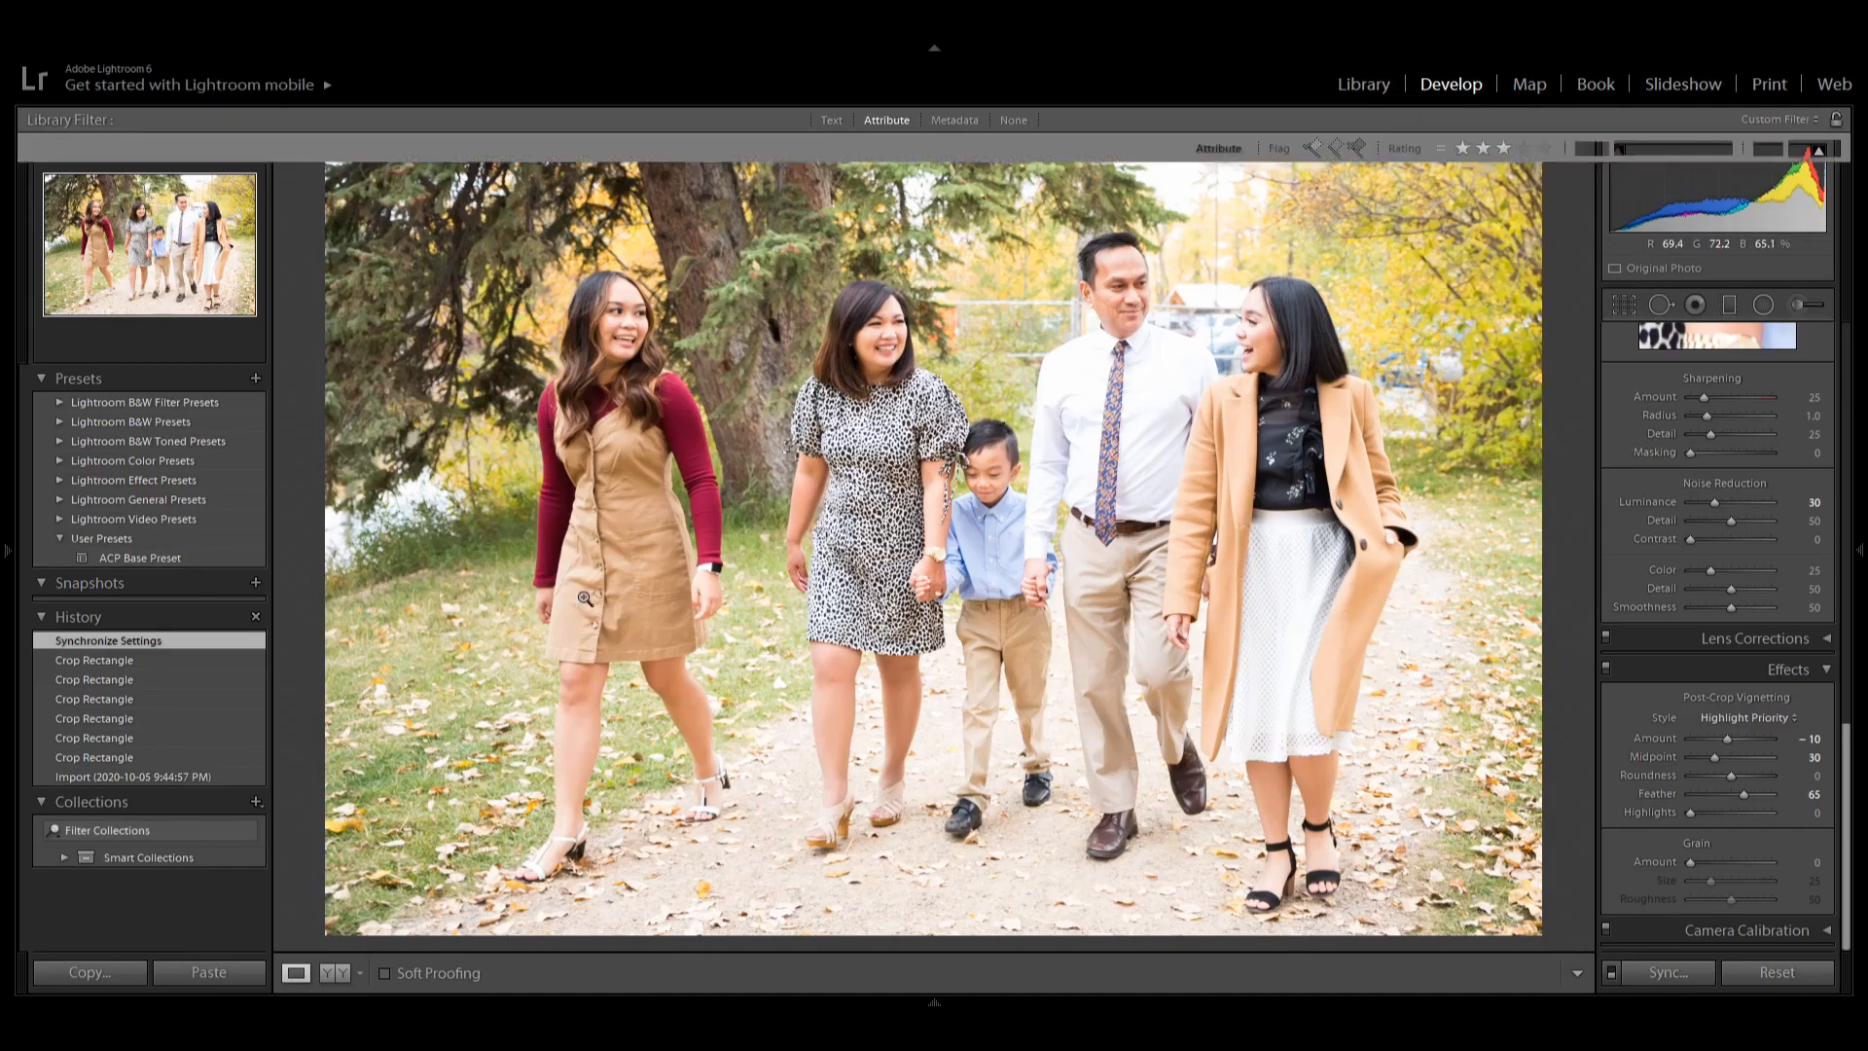
{"action": "key", "text": "g"}
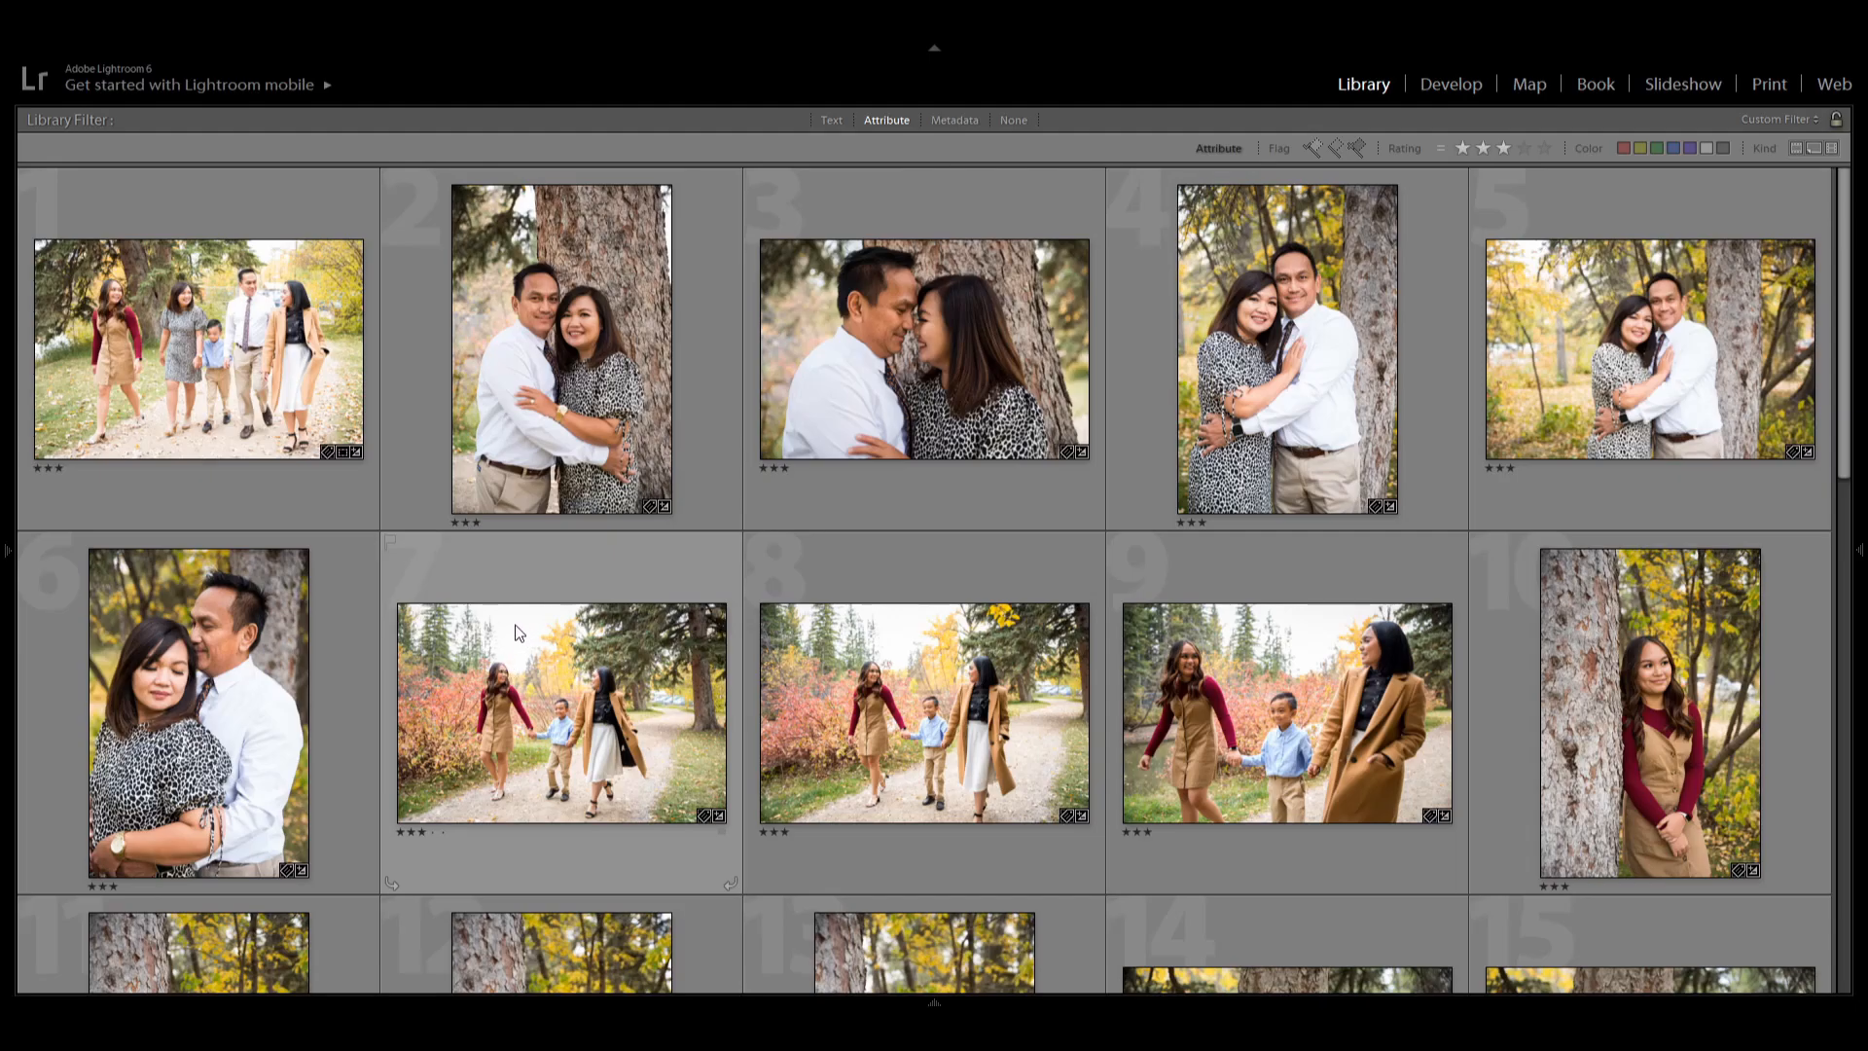
{"action": "scroll", "coordinate": [953, 657], "scroll_direction": "down", "scroll_amount": 3}
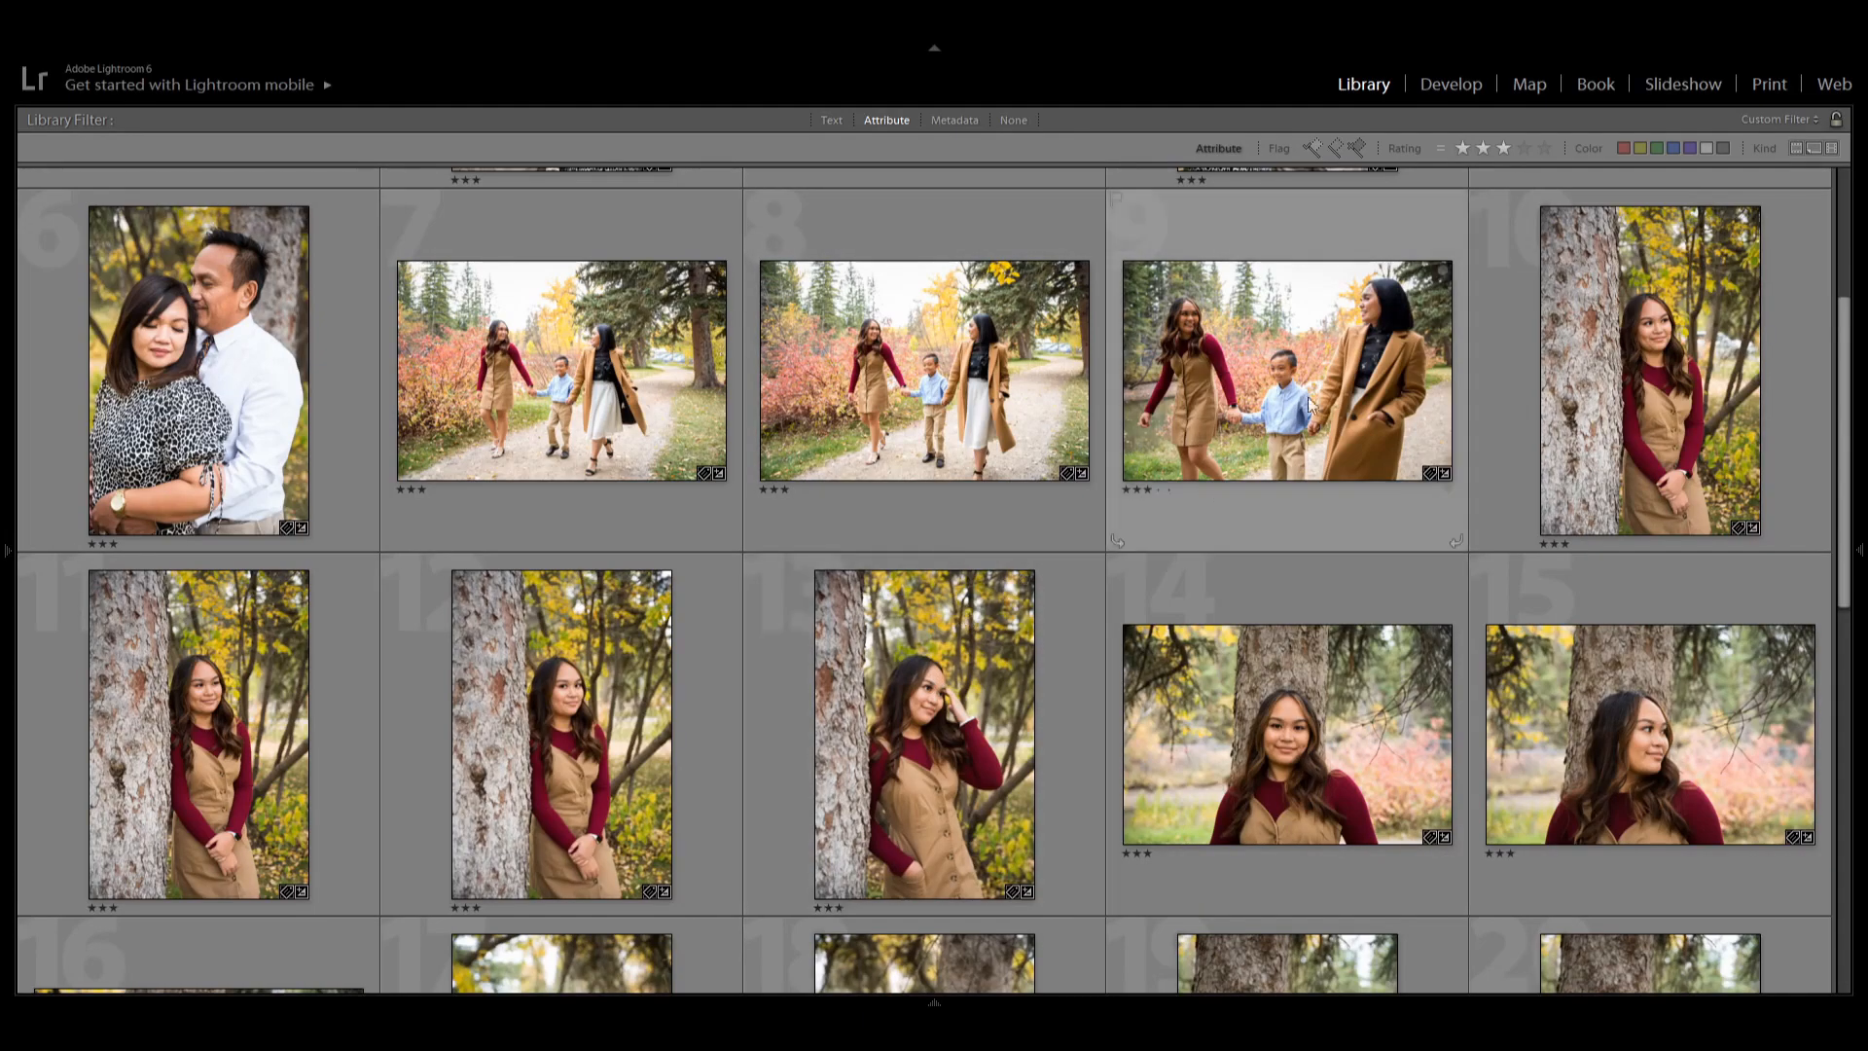
{"action": "scroll", "coordinate": [1223, 728], "scroll_direction": "up", "scroll_amount": 3}
{"action": "scroll", "coordinate": [1223, 727], "scroll_direction": "down", "scroll_amount": 9}
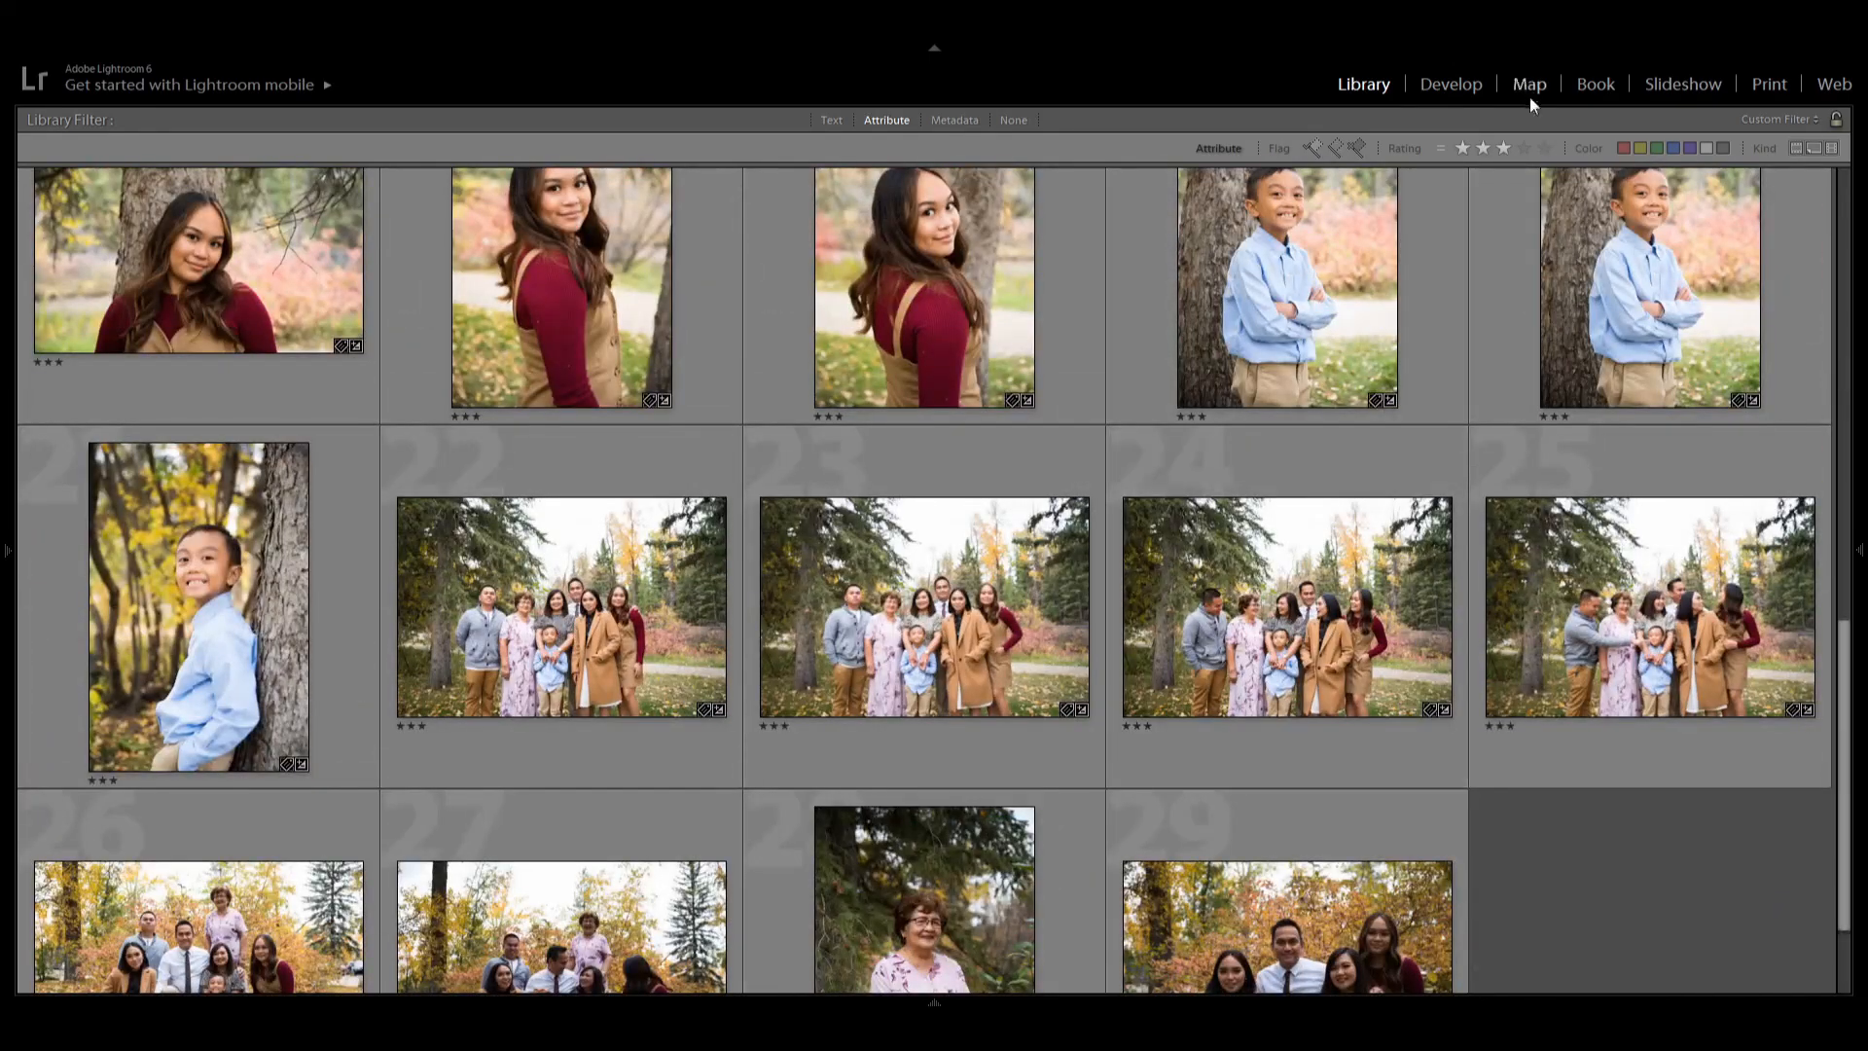
Filter the grid to photos rated four stars and scroll through them.
{"action": "left_click", "coordinate": [1522, 148]}
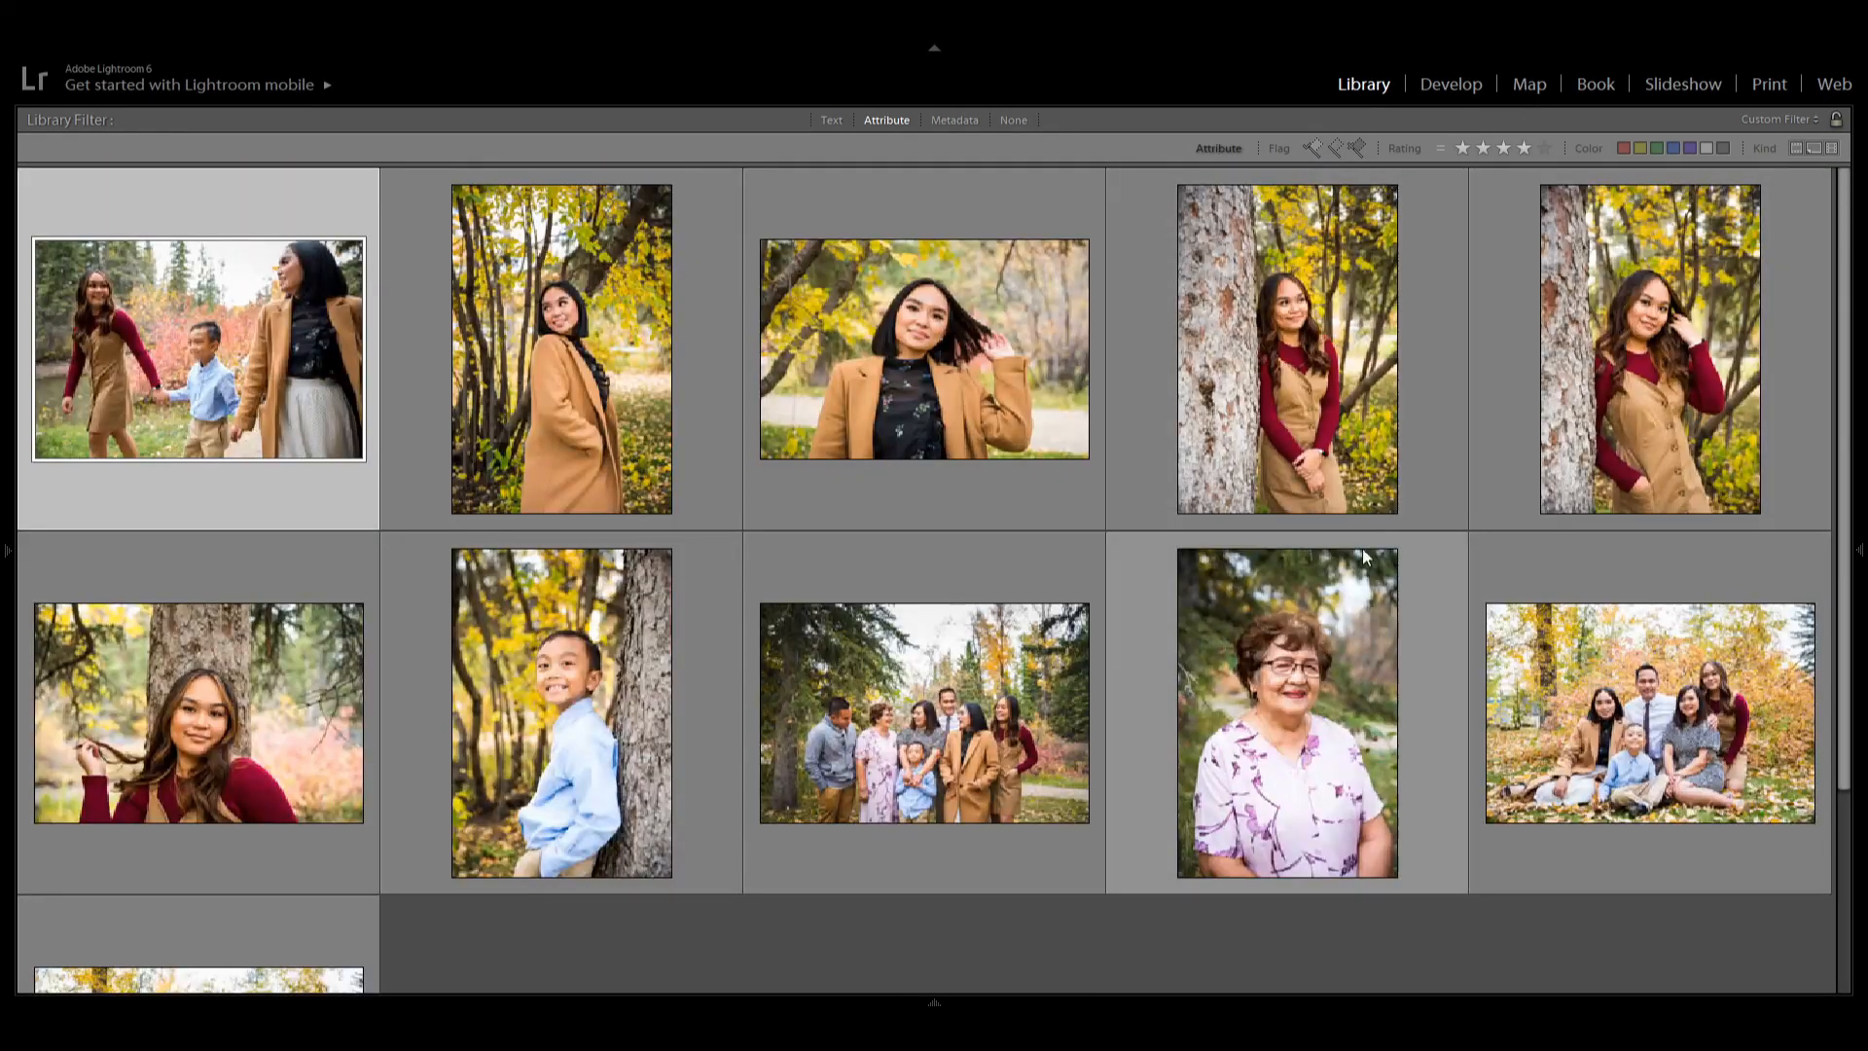
{"action": "scroll", "coordinate": [662, 603], "scroll_direction": "down", "scroll_amount": 3}
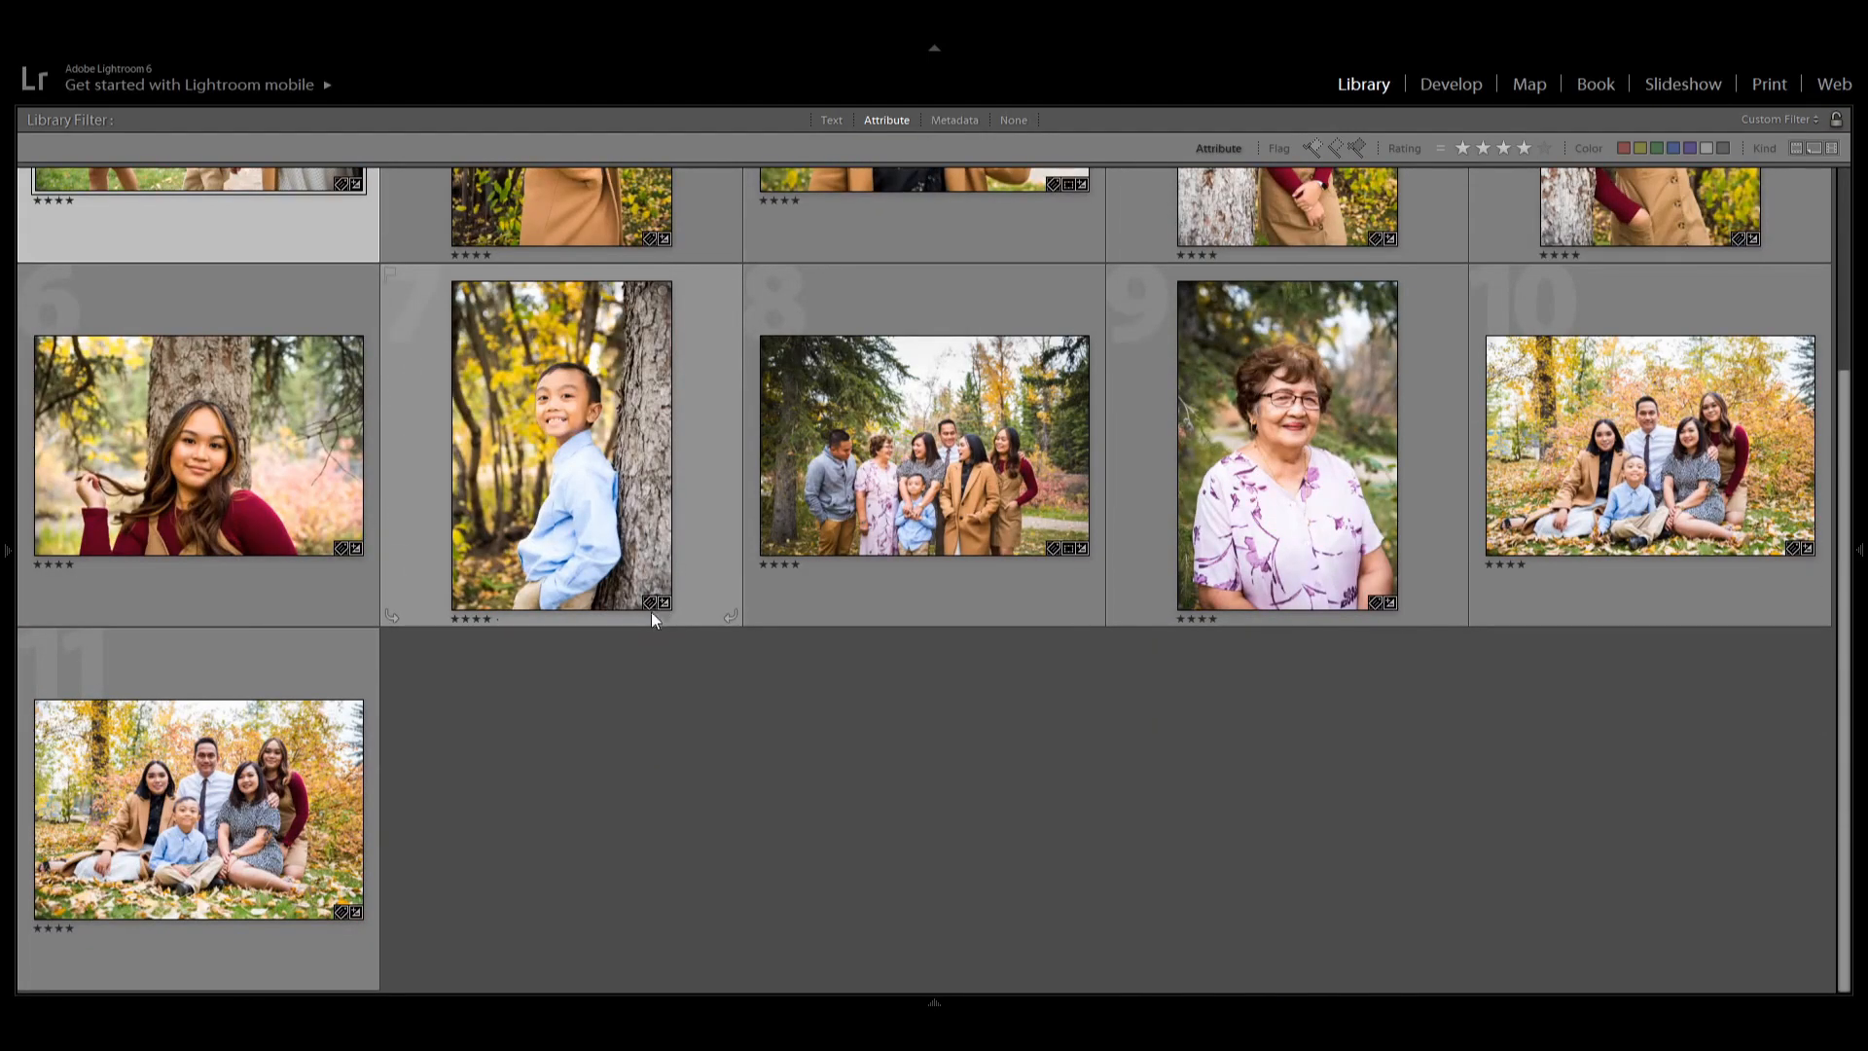
{"action": "scroll", "coordinate": [649, 611], "scroll_direction": "up", "scroll_amount": 2}
{"action": "scroll", "coordinate": [650, 611], "scroll_direction": "down", "scroll_amount": 2}
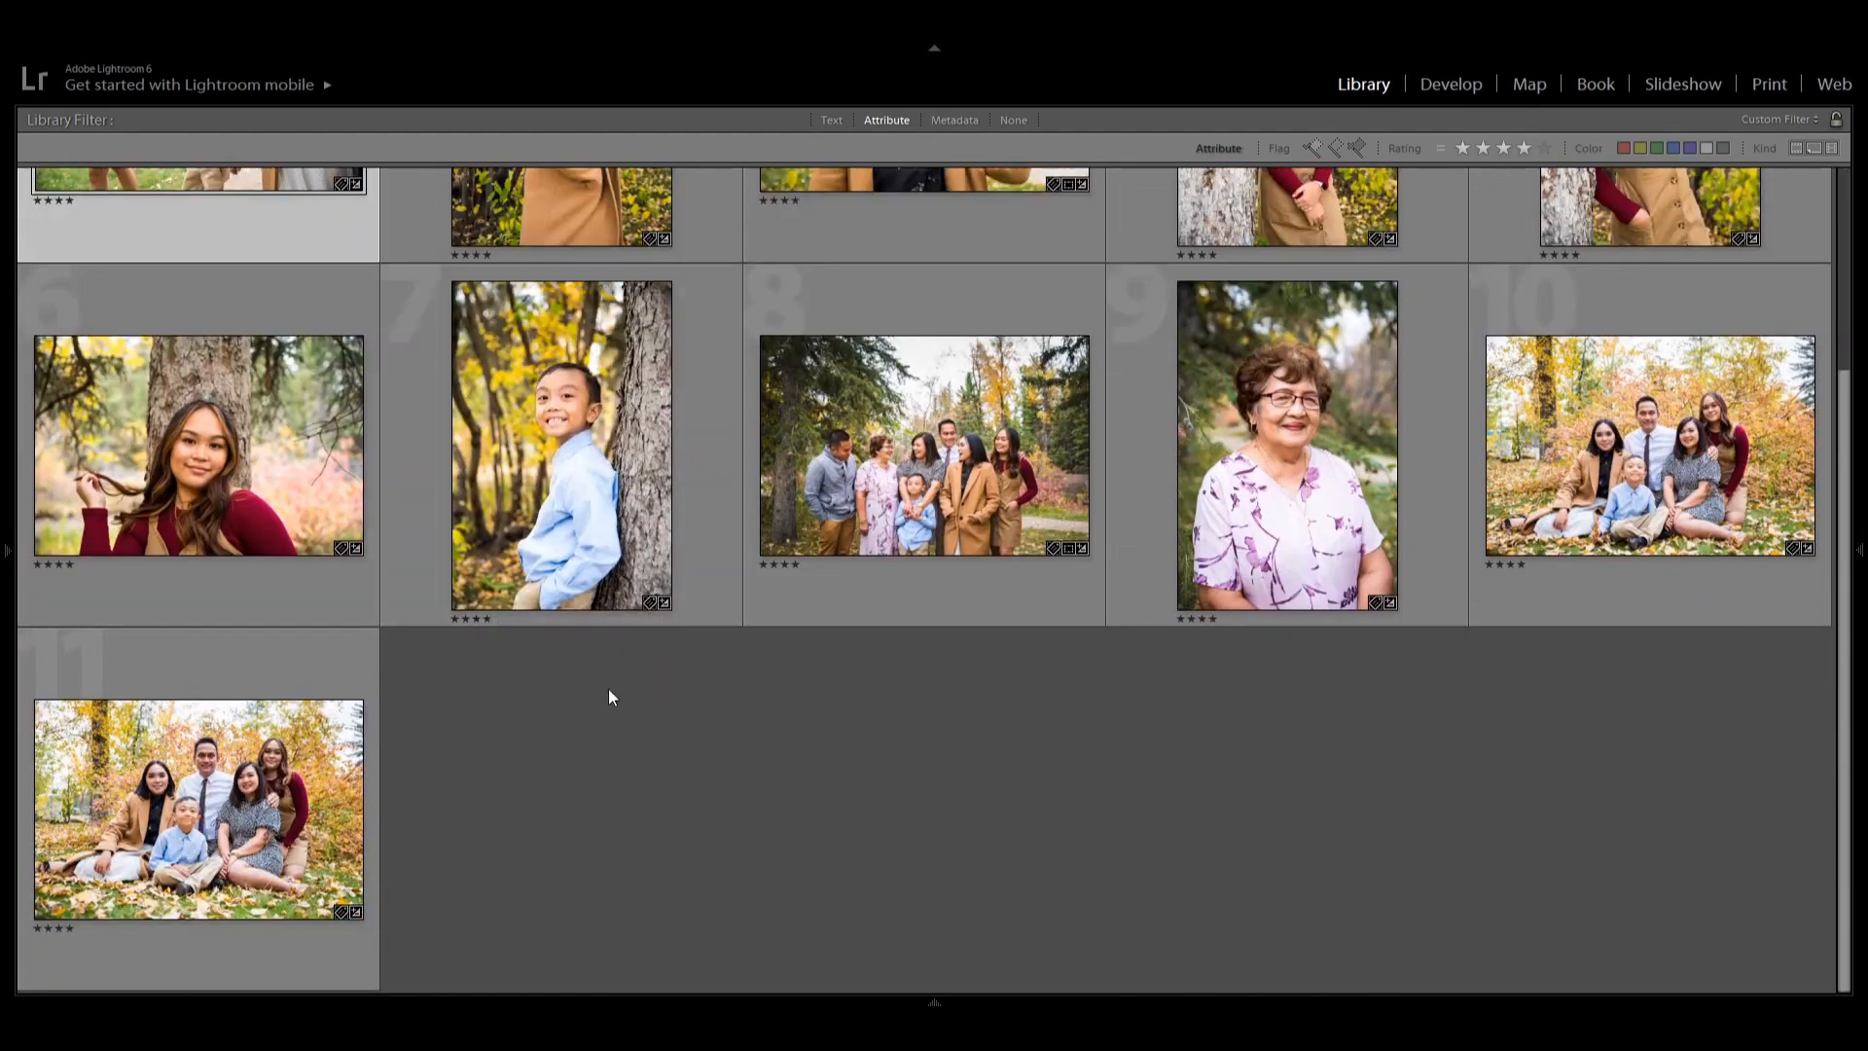
{"action": "scroll", "coordinate": [604, 708], "scroll_direction": "up", "scroll_amount": 3}
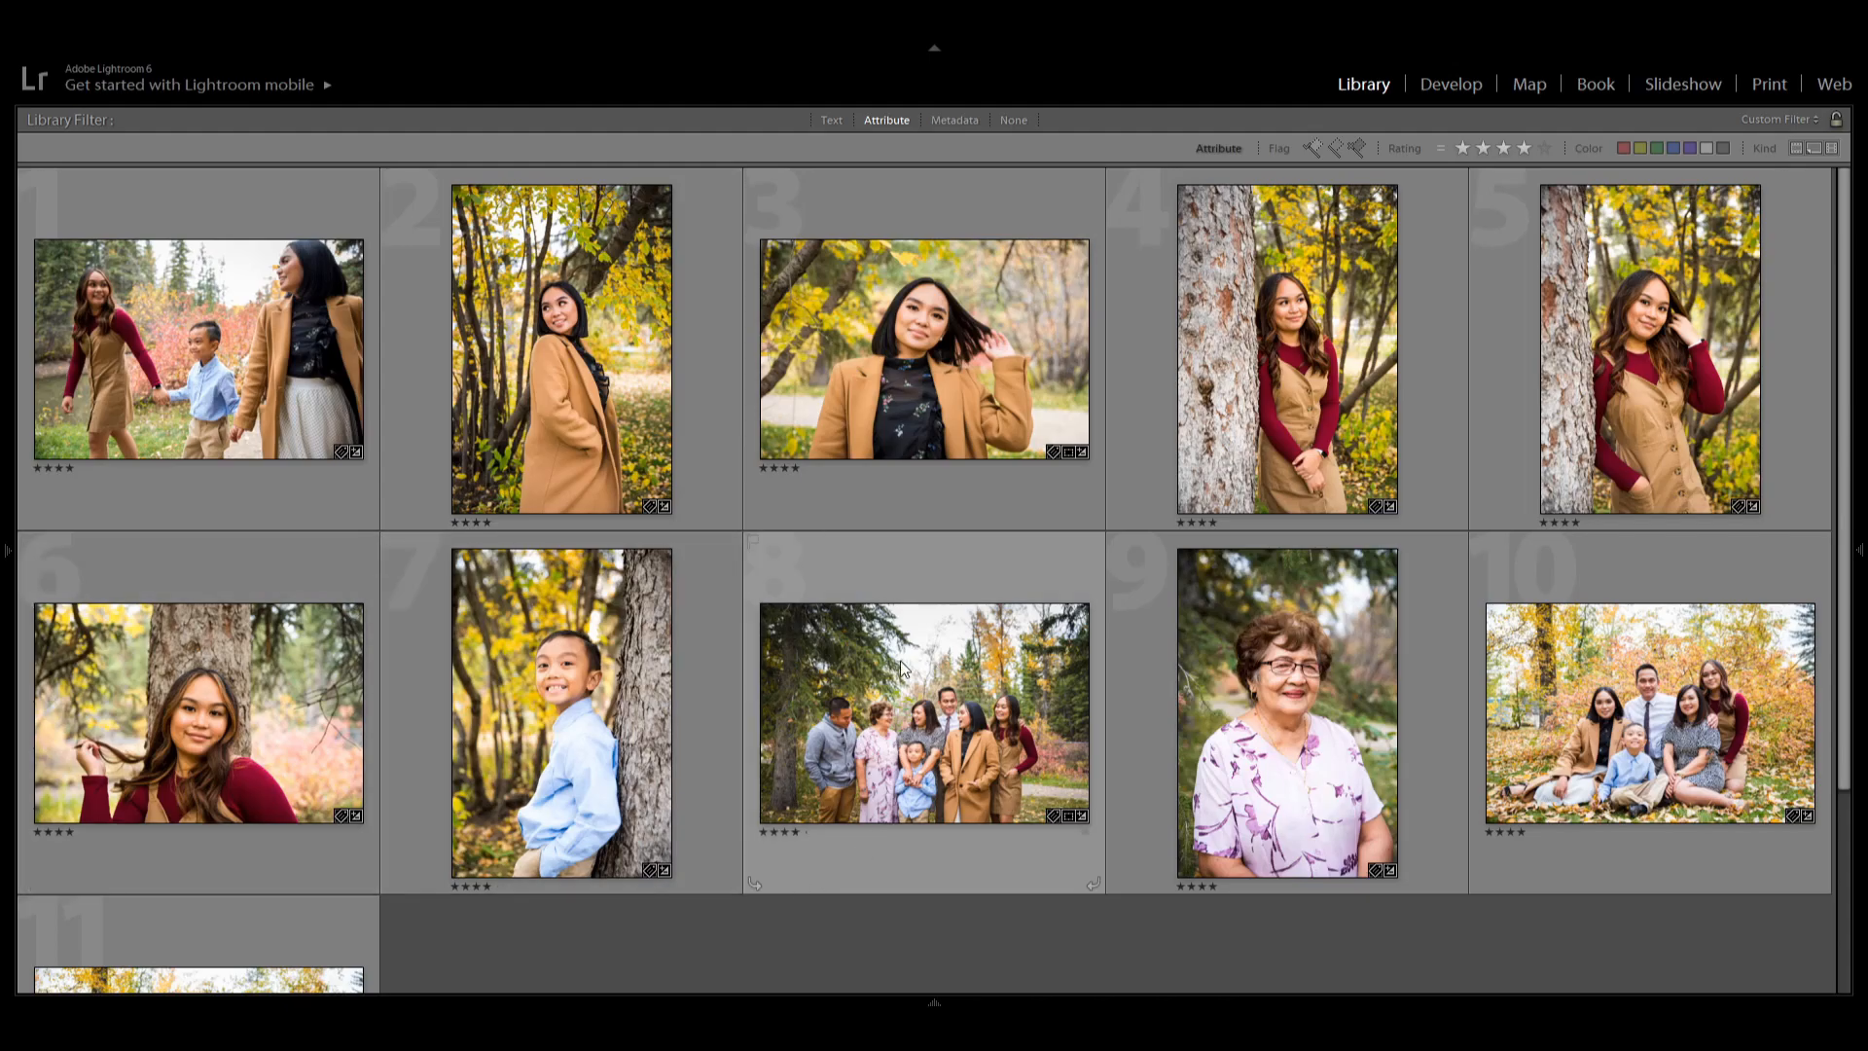
{"action": "scroll", "coordinate": [902, 663], "scroll_direction": "down", "scroll_amount": 3}
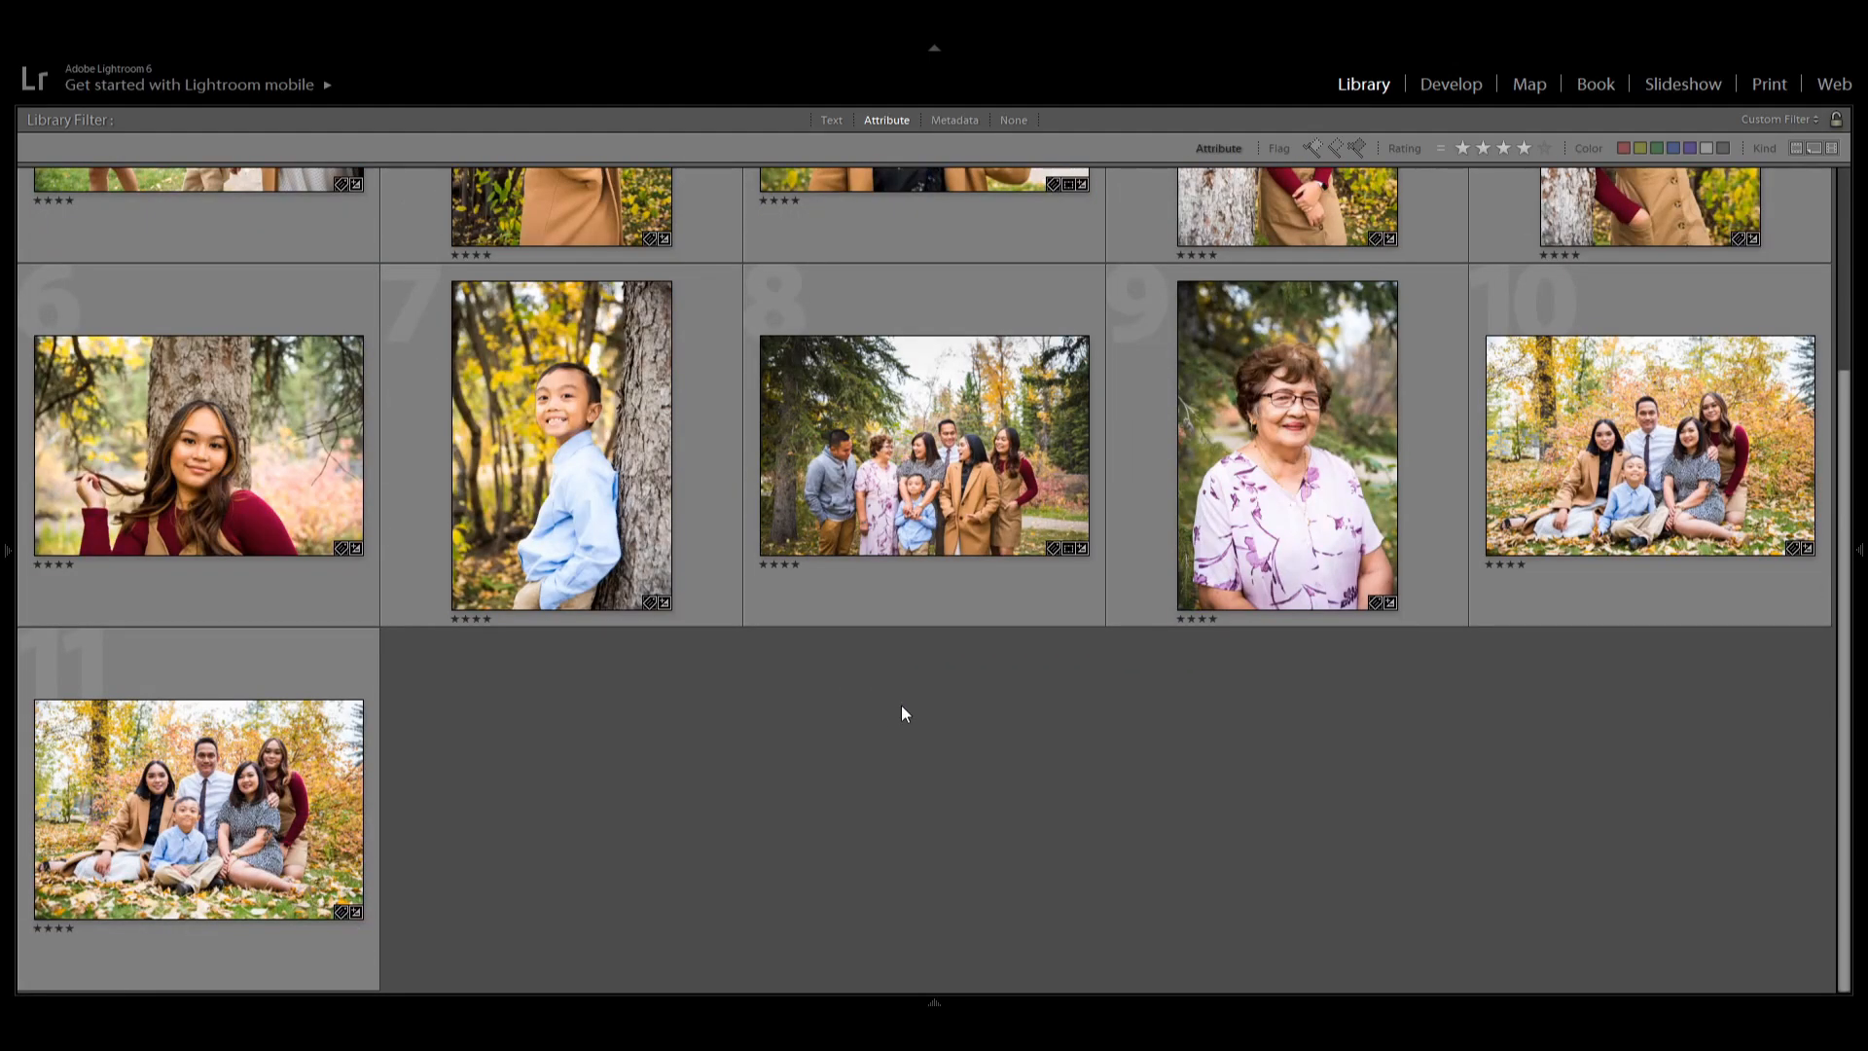
{"action": "scroll", "coordinate": [900, 703], "scroll_direction": "up", "scroll_amount": 3}
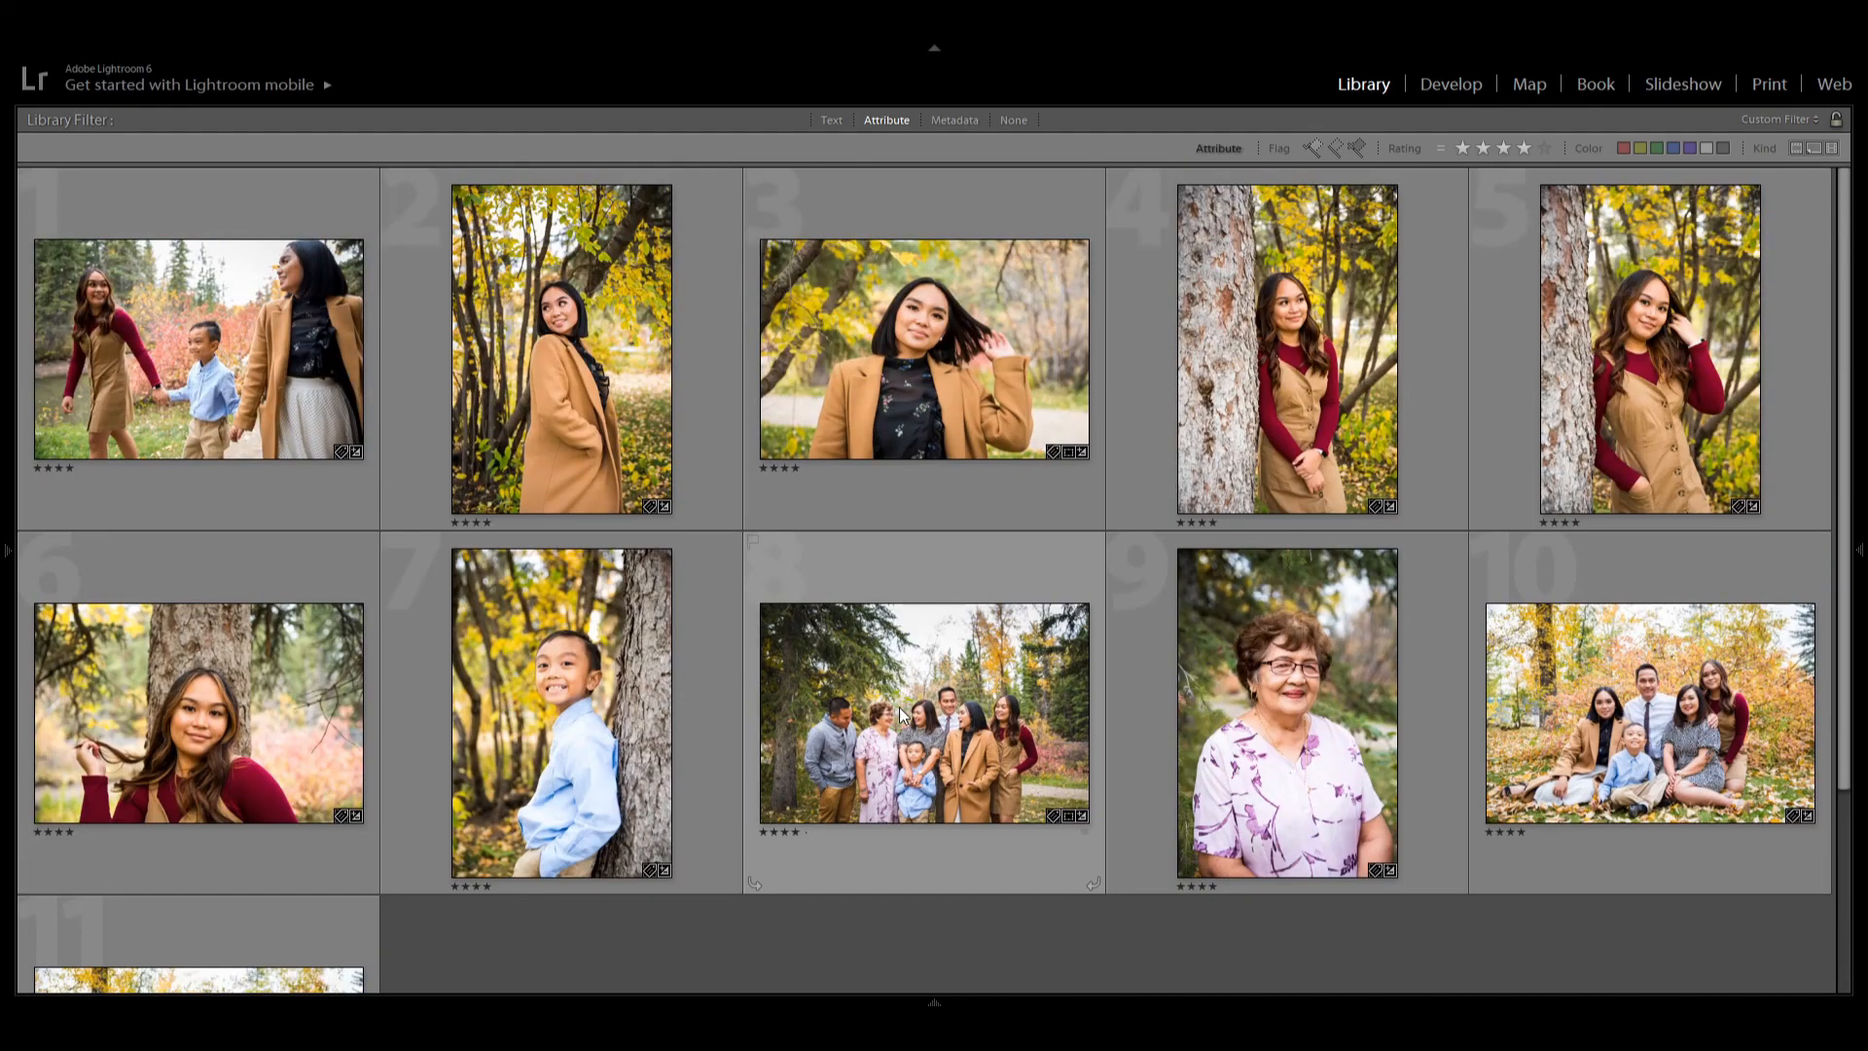
{"action": "scroll", "coordinate": [899, 713], "scroll_direction": "down", "scroll_amount": 1}
{"action": "scroll", "coordinate": [557, 819], "scroll_direction": "down", "scroll_amount": 2}
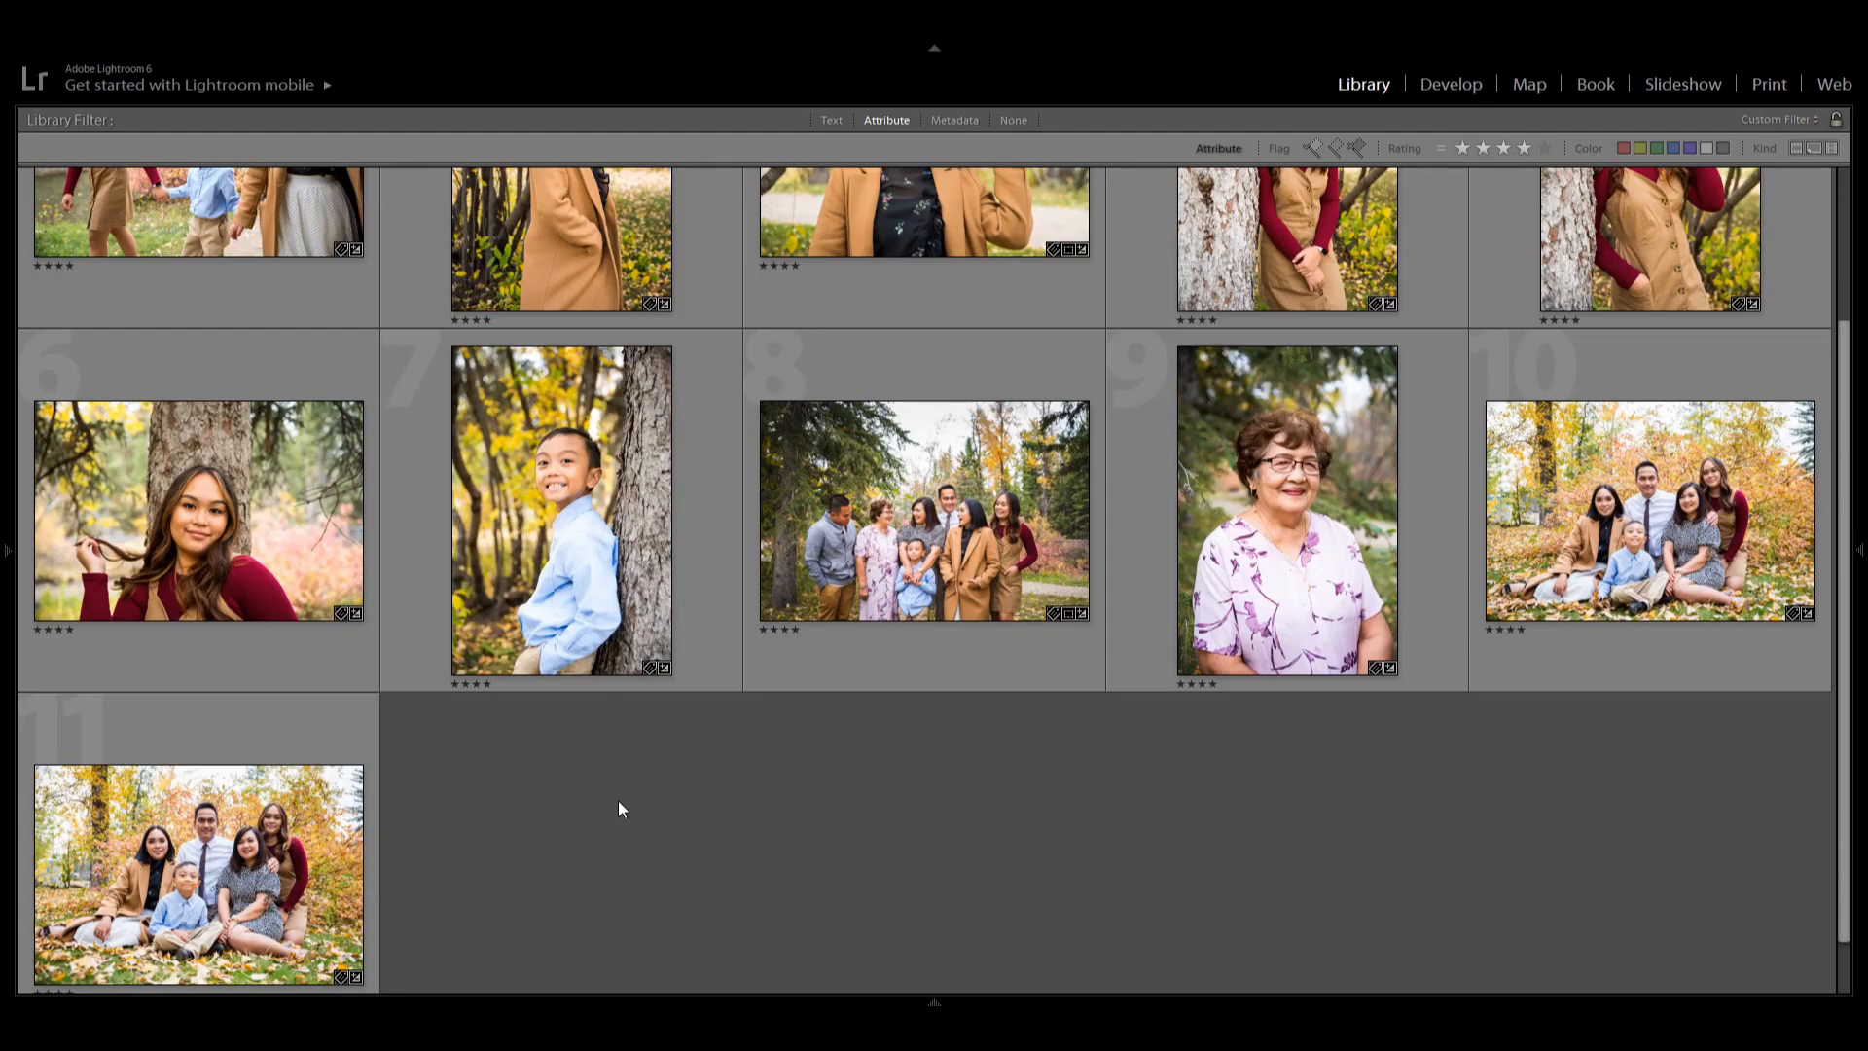
{"action": "scroll", "coordinate": [633, 809], "scroll_direction": "up", "scroll_amount": 3}
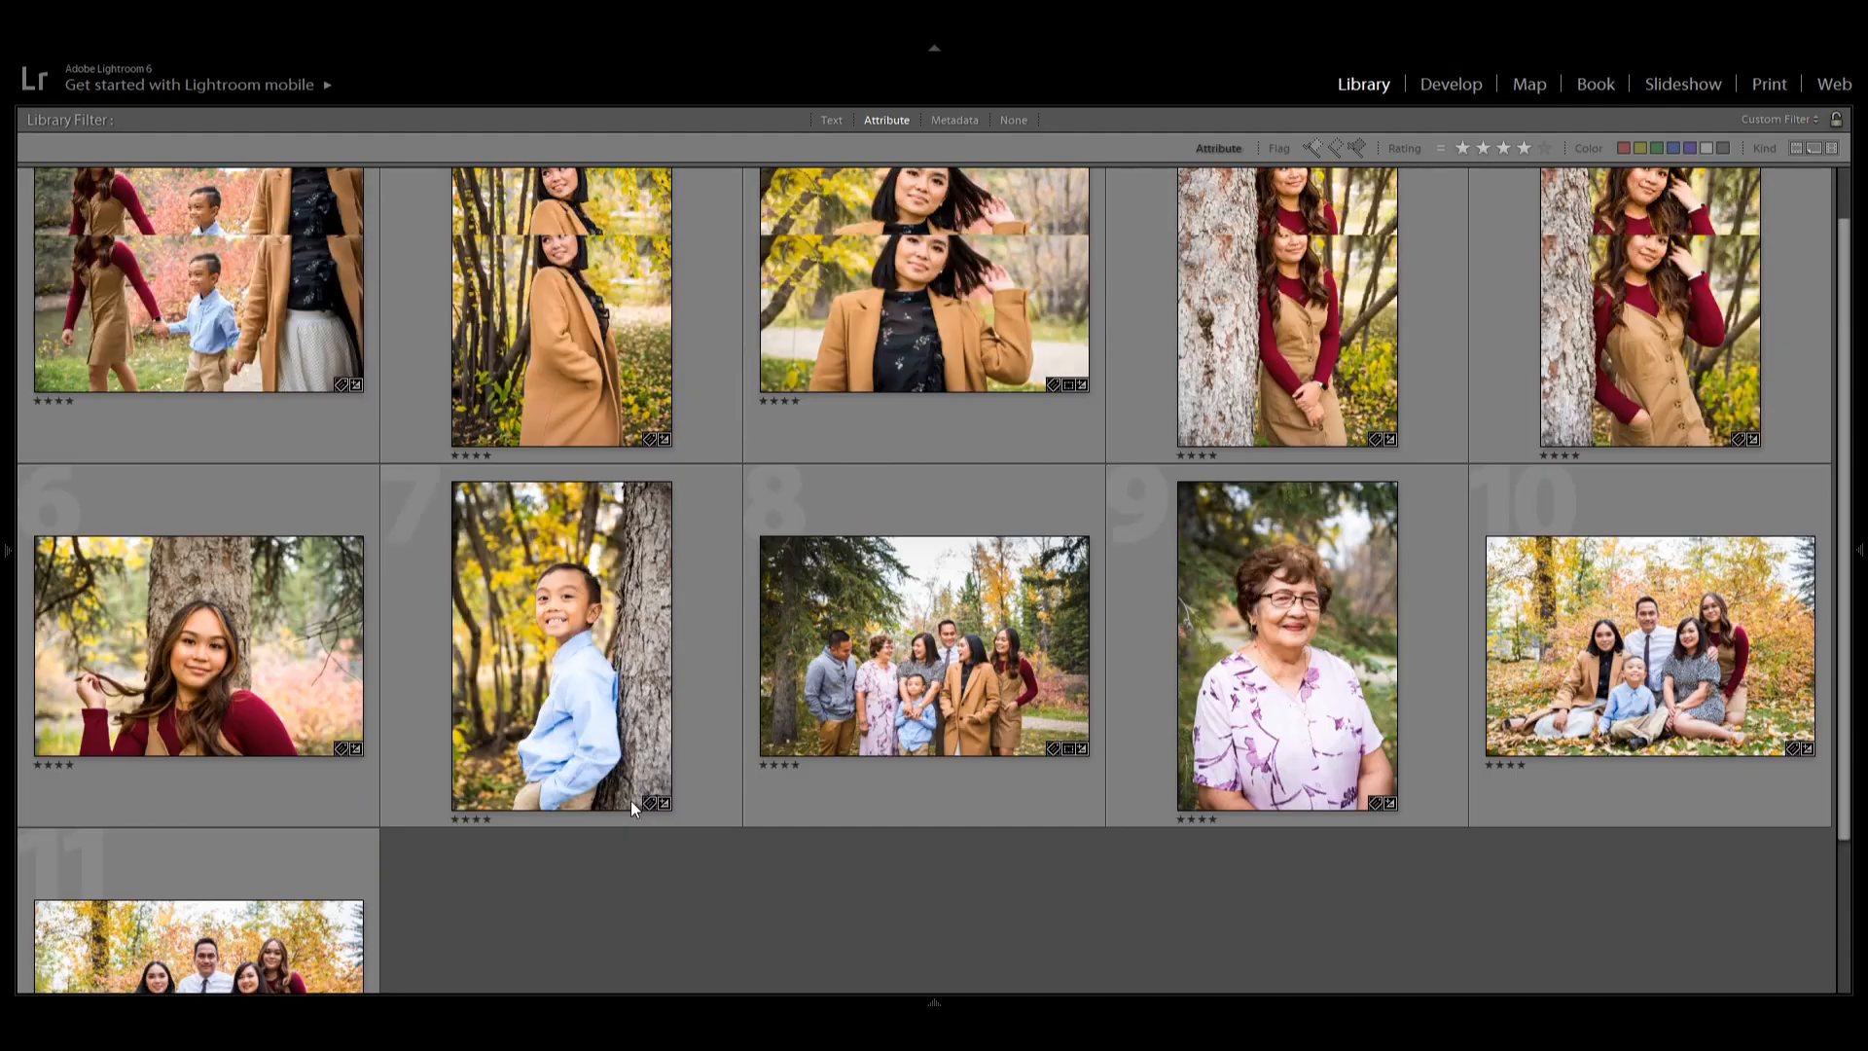
{"action": "scroll", "coordinate": [630, 806], "scroll_direction": "down", "scroll_amount": 3}
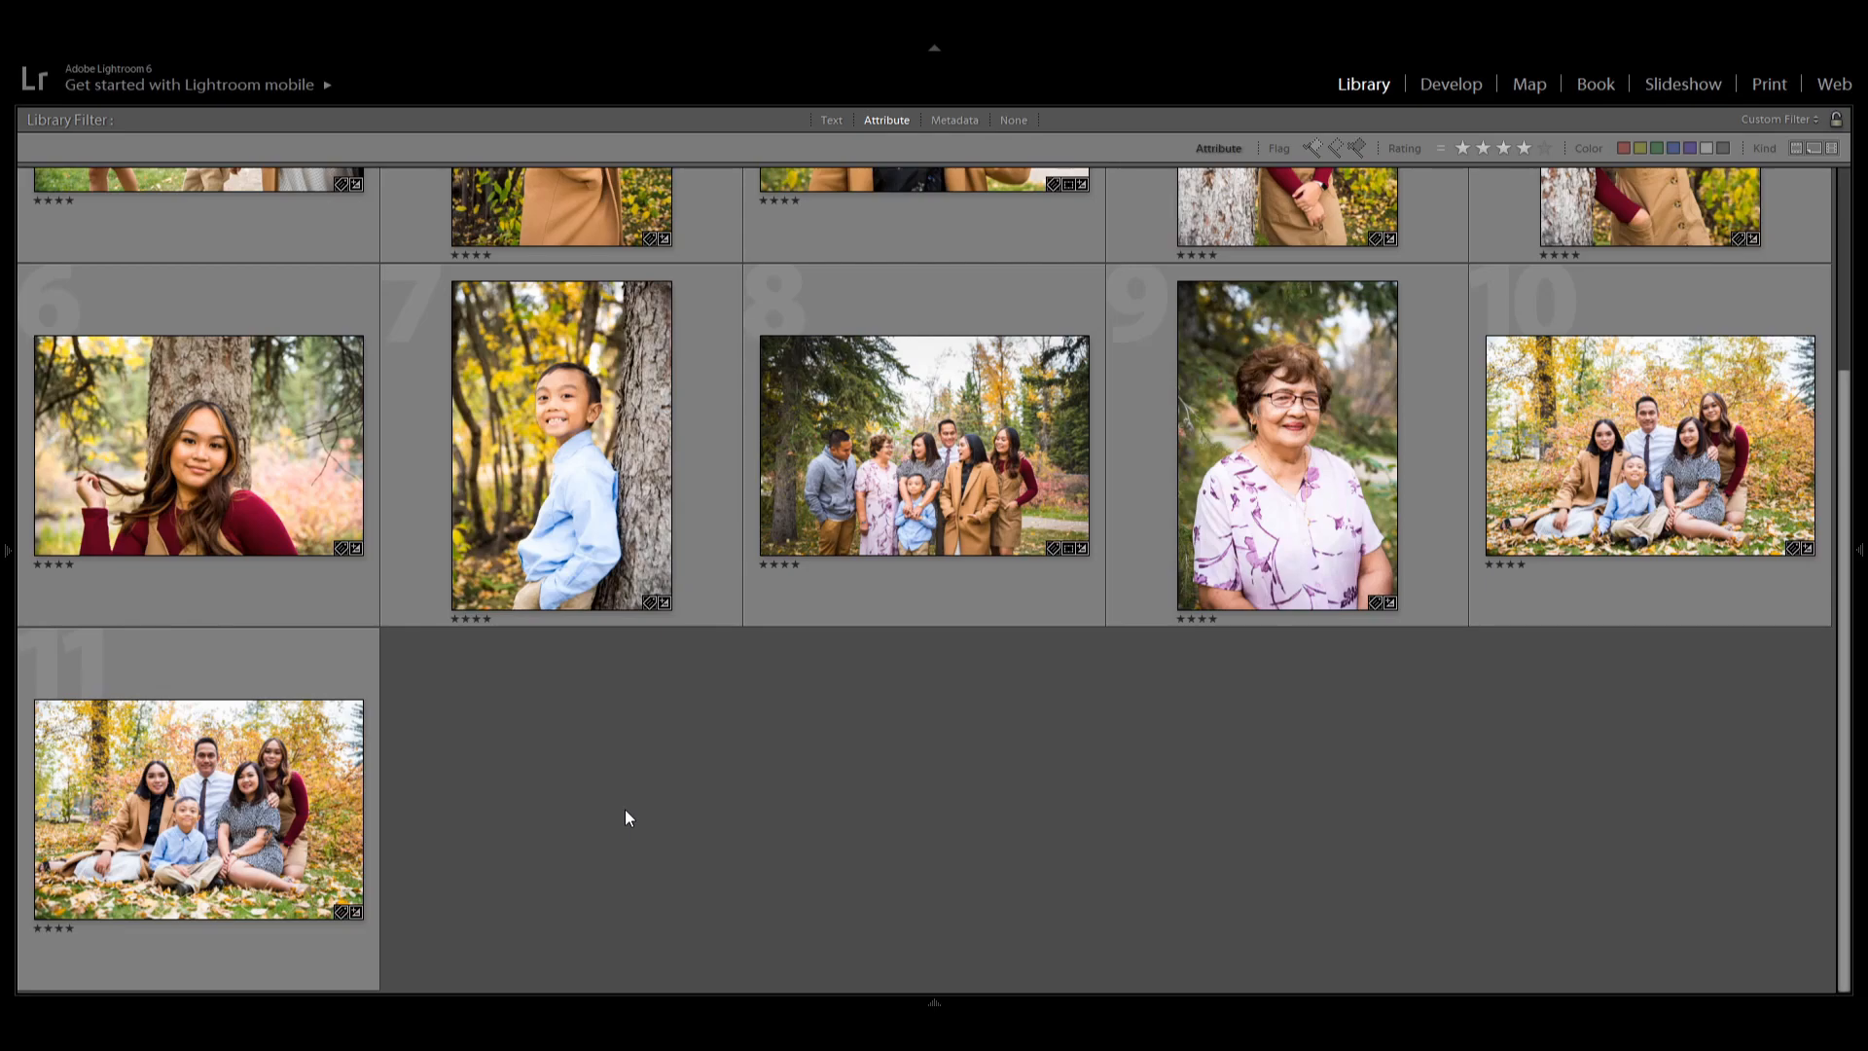
Filter the grid to five-star photos and scroll through them.
{"action": "left_click", "coordinate": [1543, 147]}
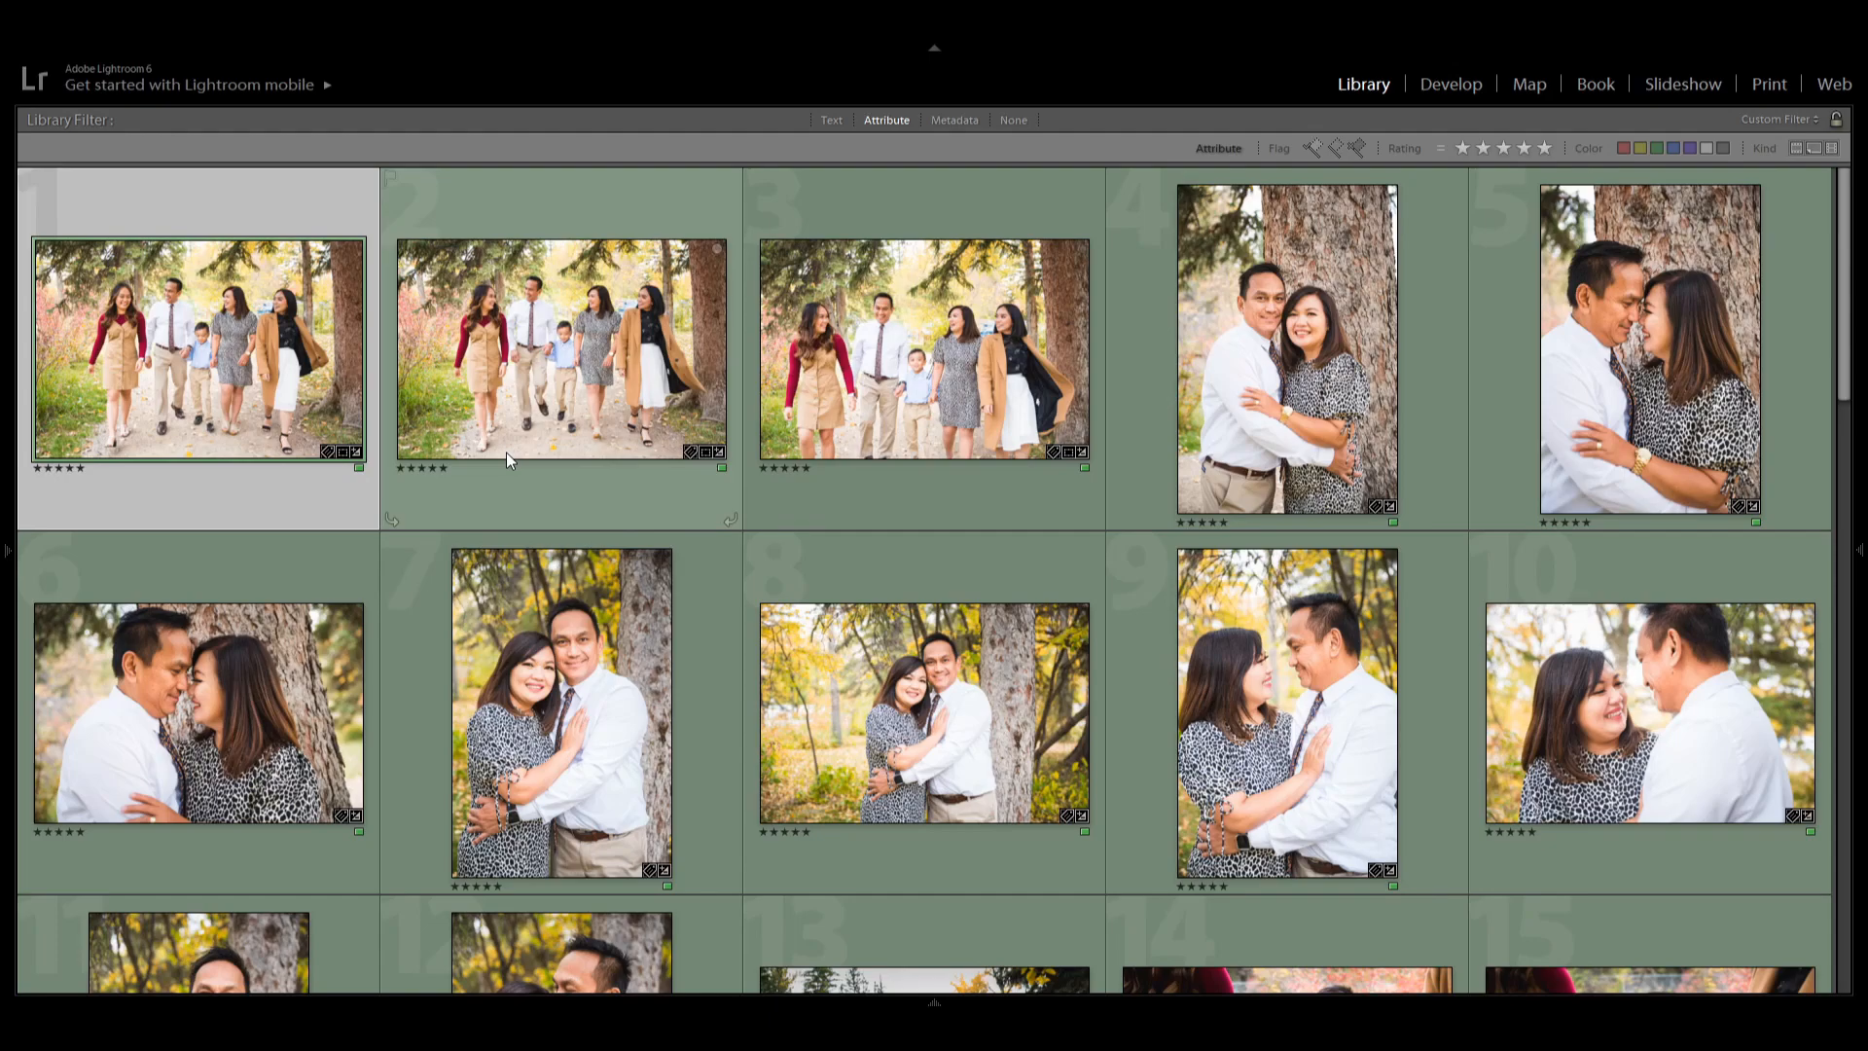
{"action": "scroll", "coordinate": [506, 452], "scroll_direction": "down", "scroll_amount": 6}
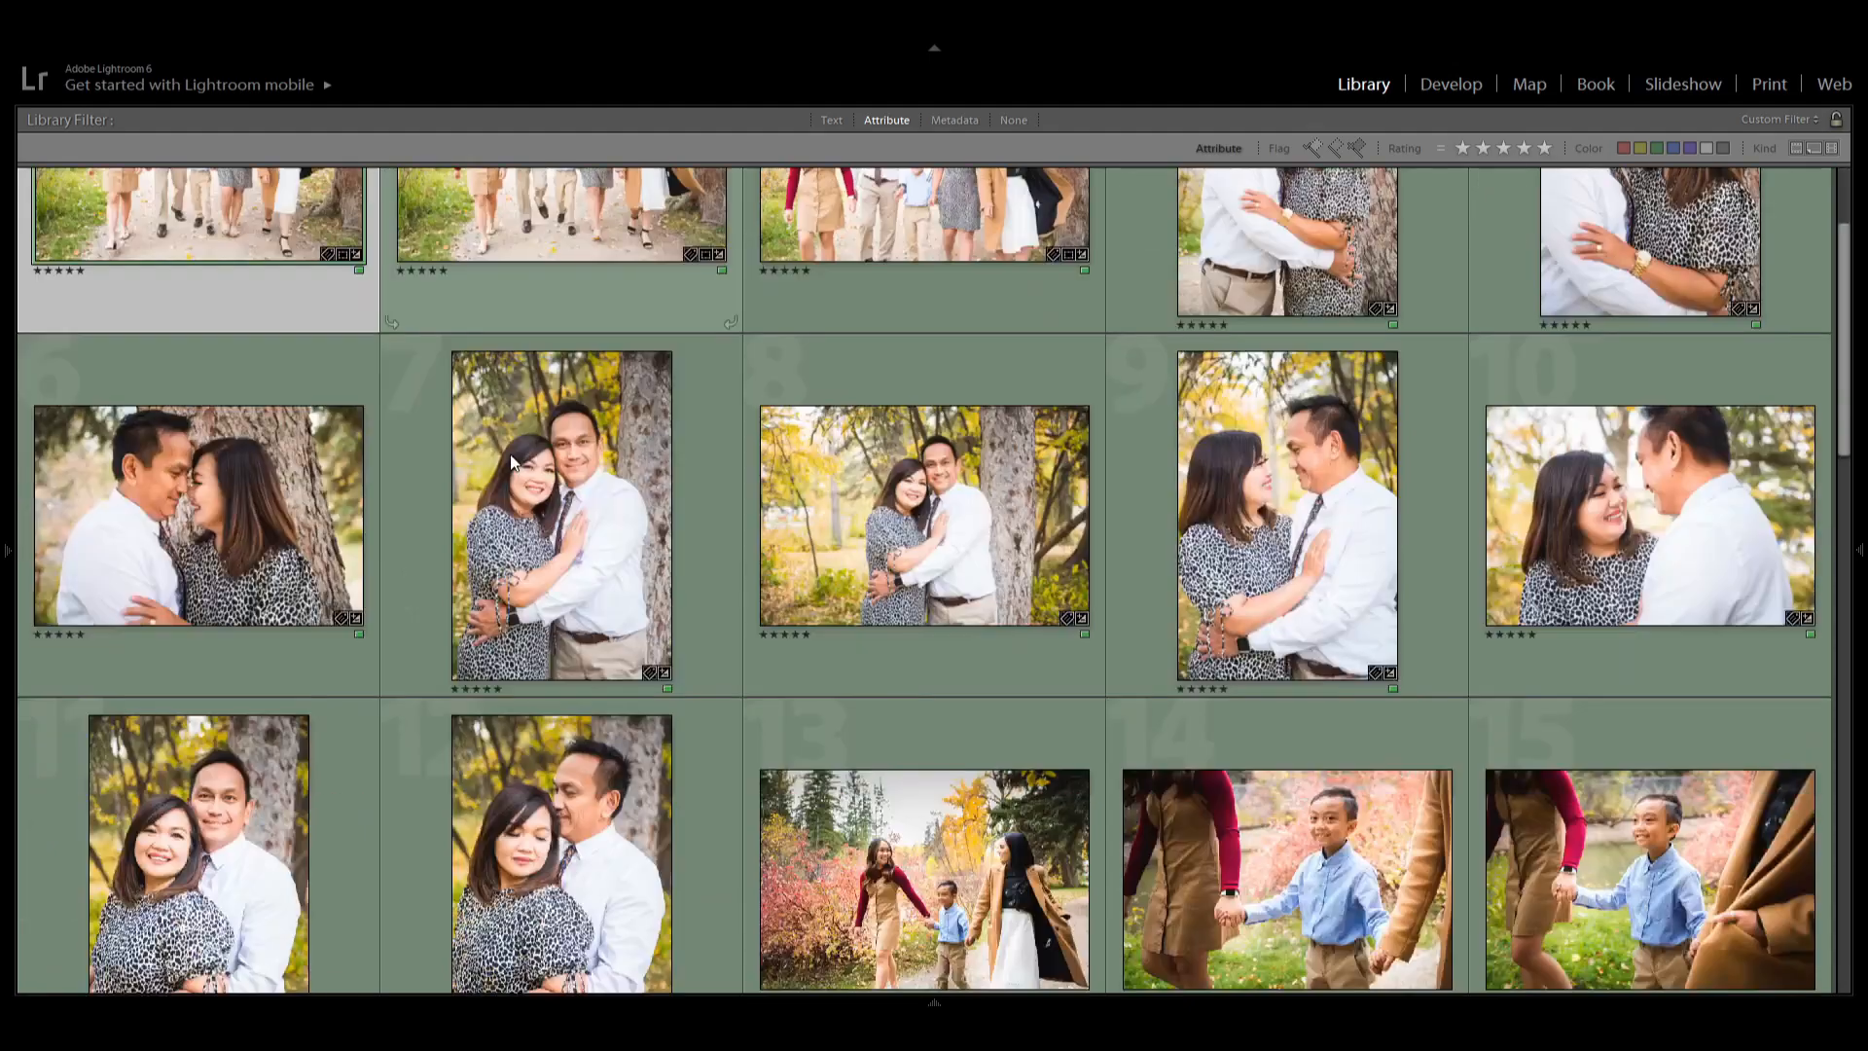
{"action": "scroll", "coordinate": [522, 588], "scroll_direction": "down", "scroll_amount": 3}
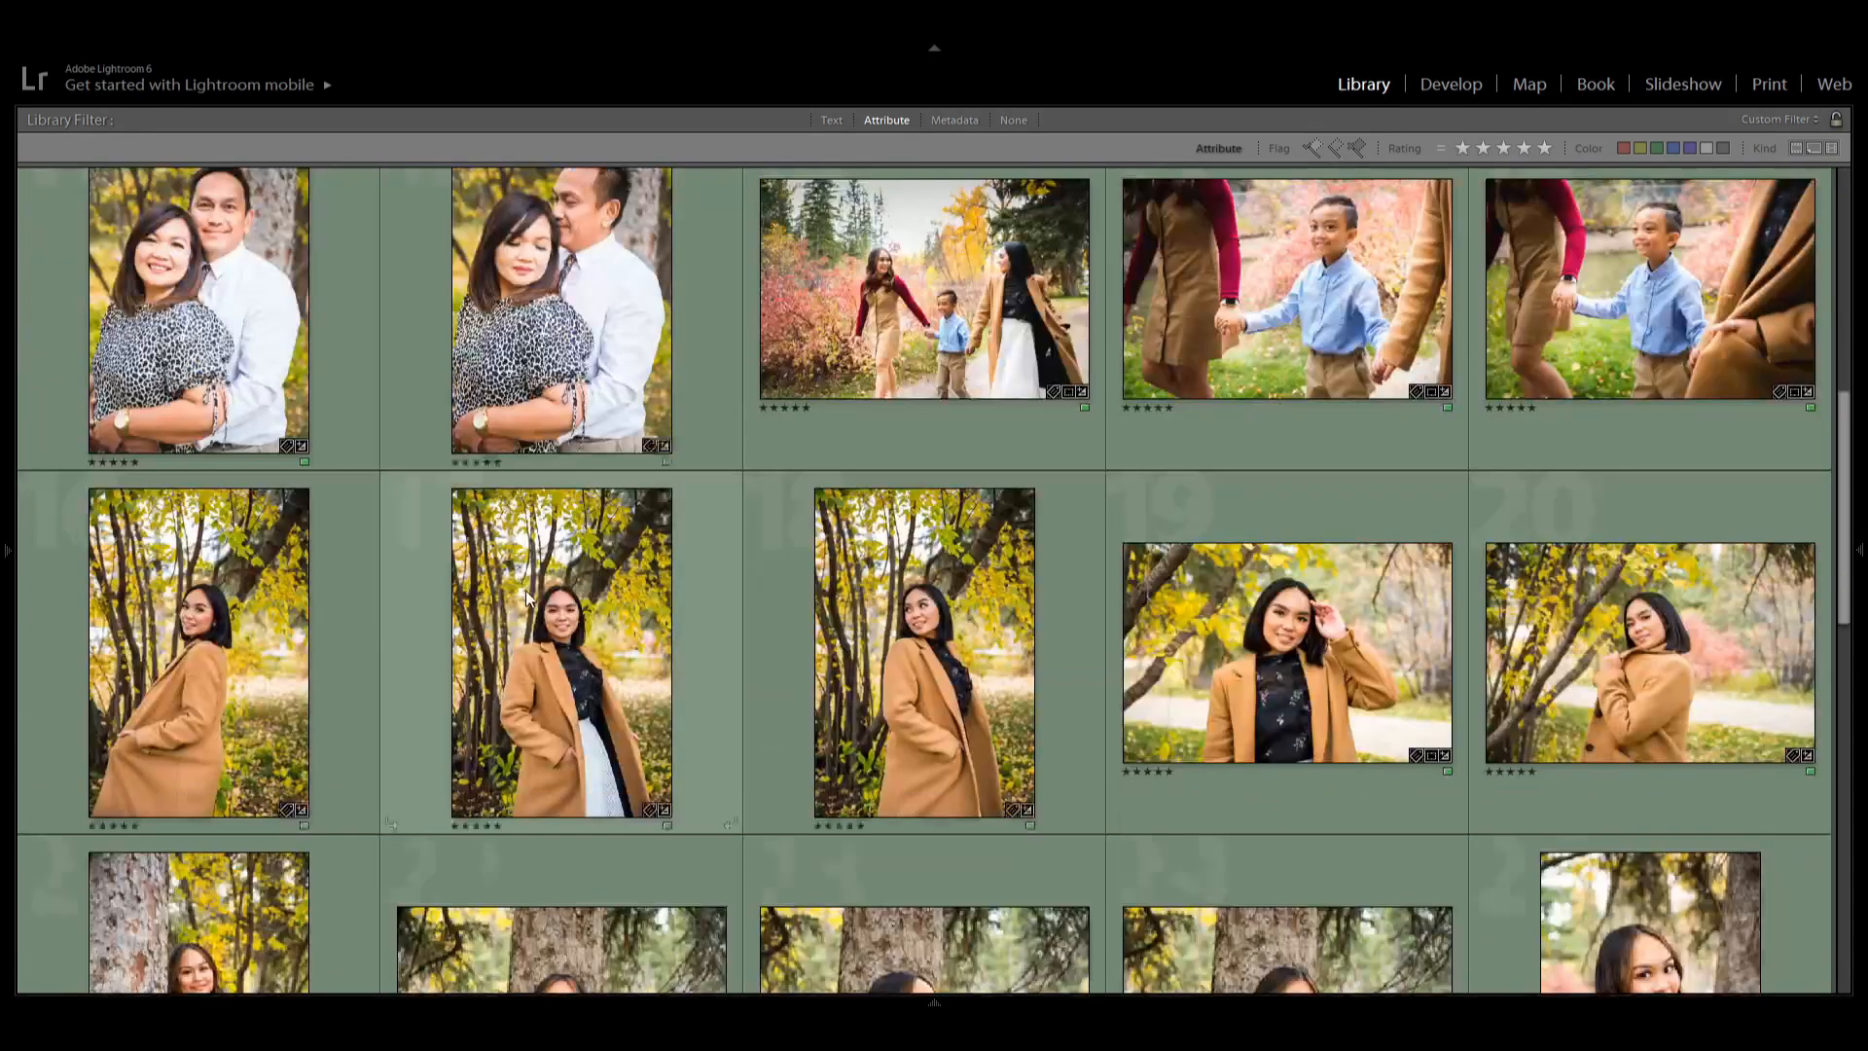
{"action": "scroll", "coordinate": [535, 611], "scroll_direction": "down", "scroll_amount": 3}
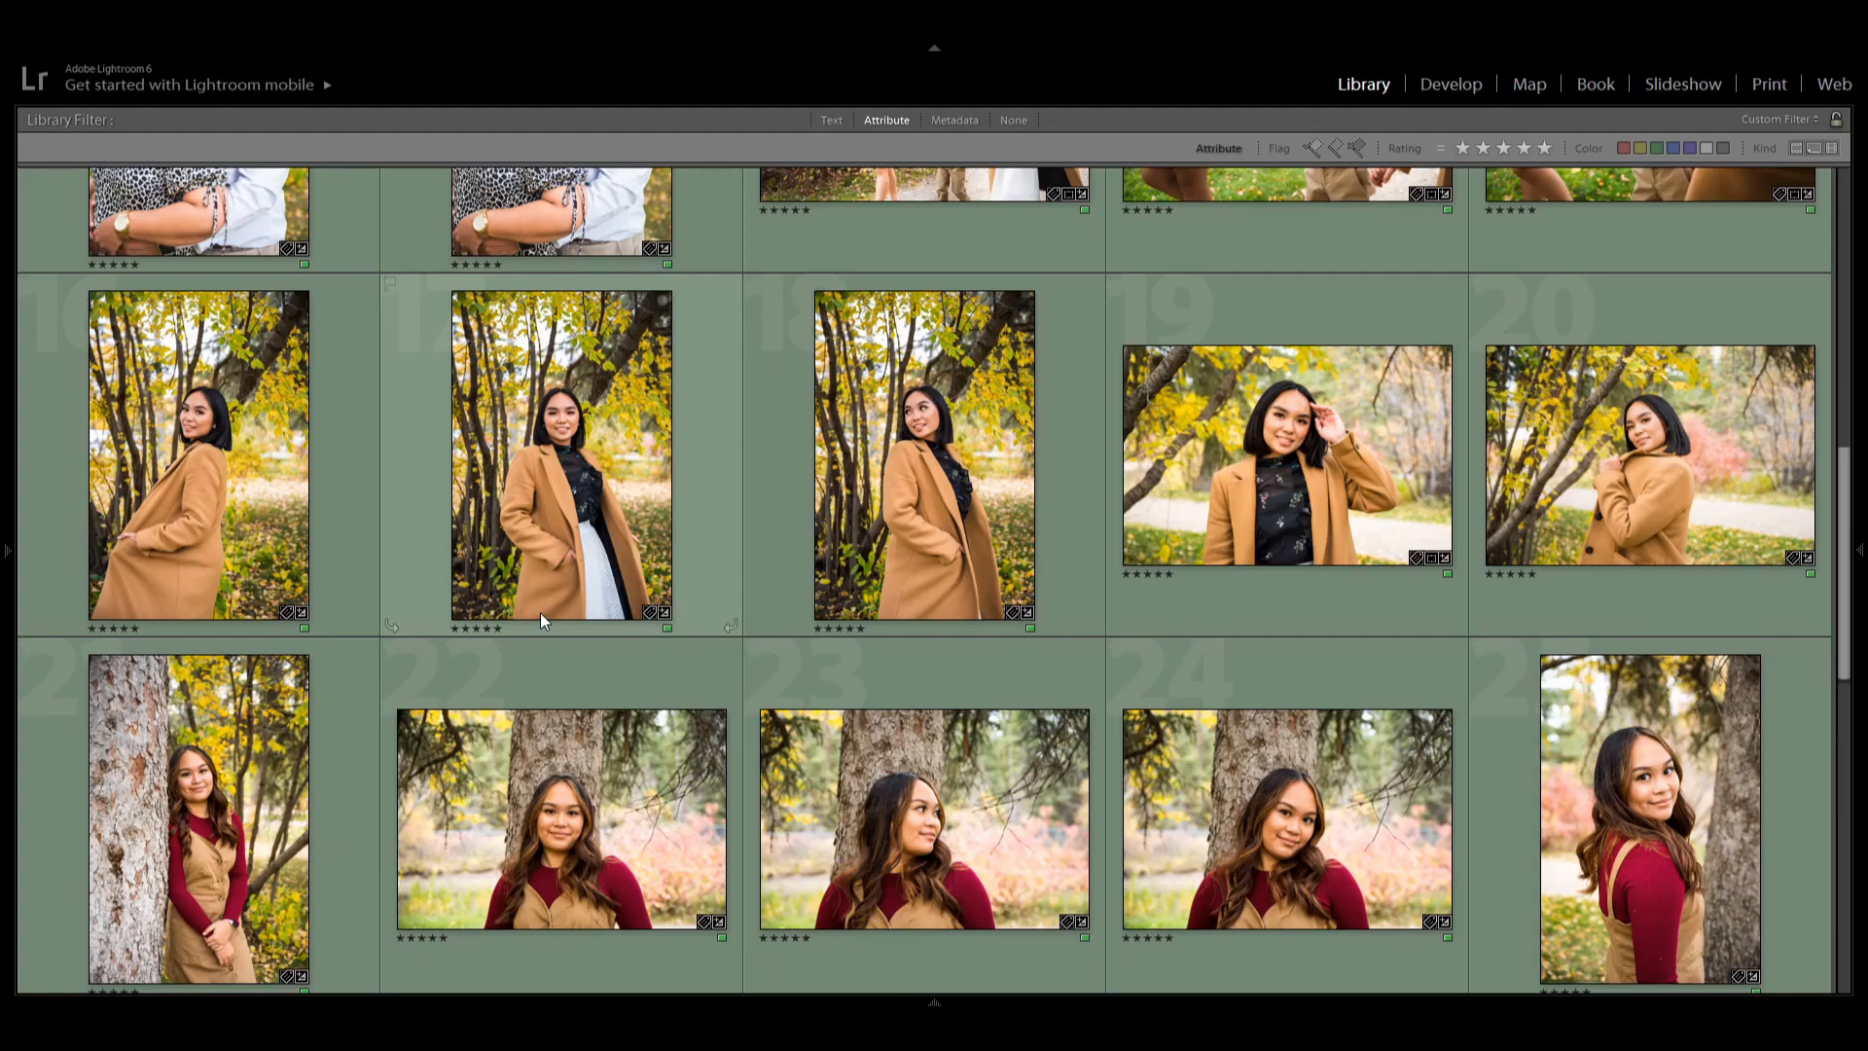
{"action": "scroll", "coordinate": [540, 613], "scroll_direction": "up", "scroll_amount": 5}
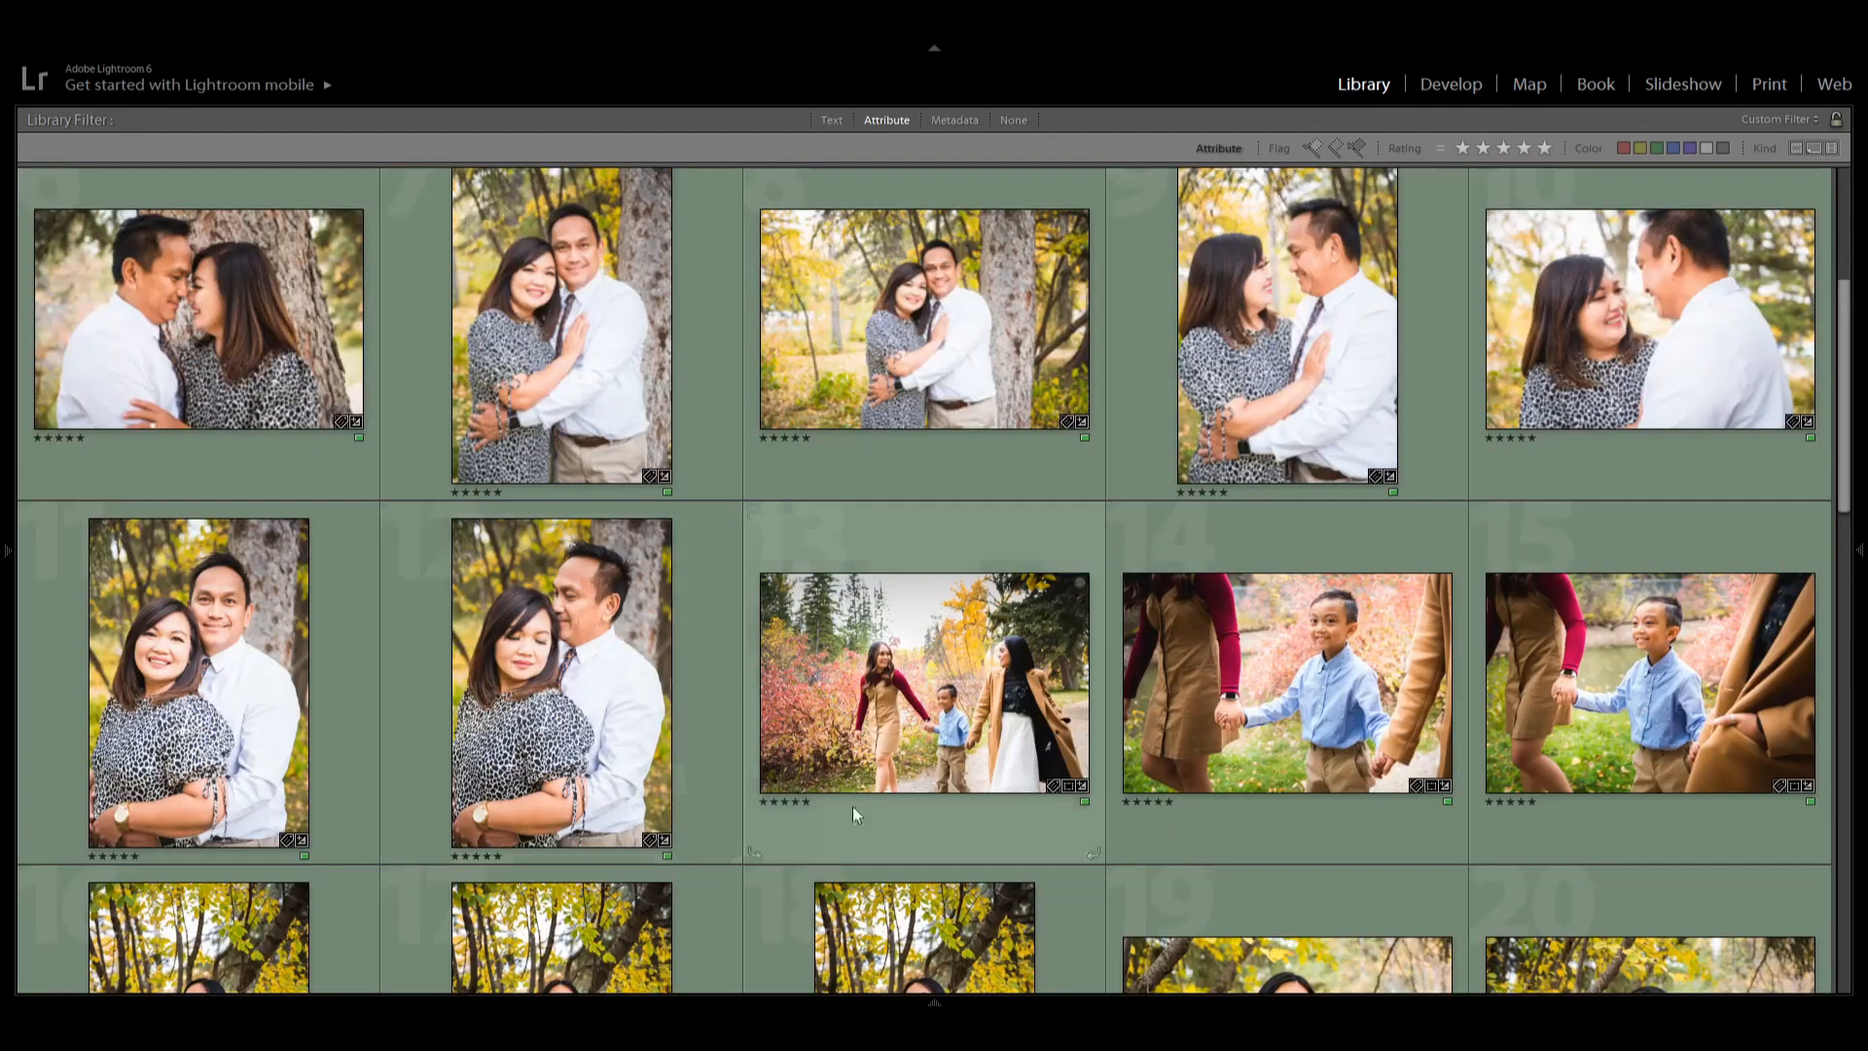
{"action": "scroll", "coordinate": [1269, 681], "scroll_direction": "down", "scroll_amount": 8}
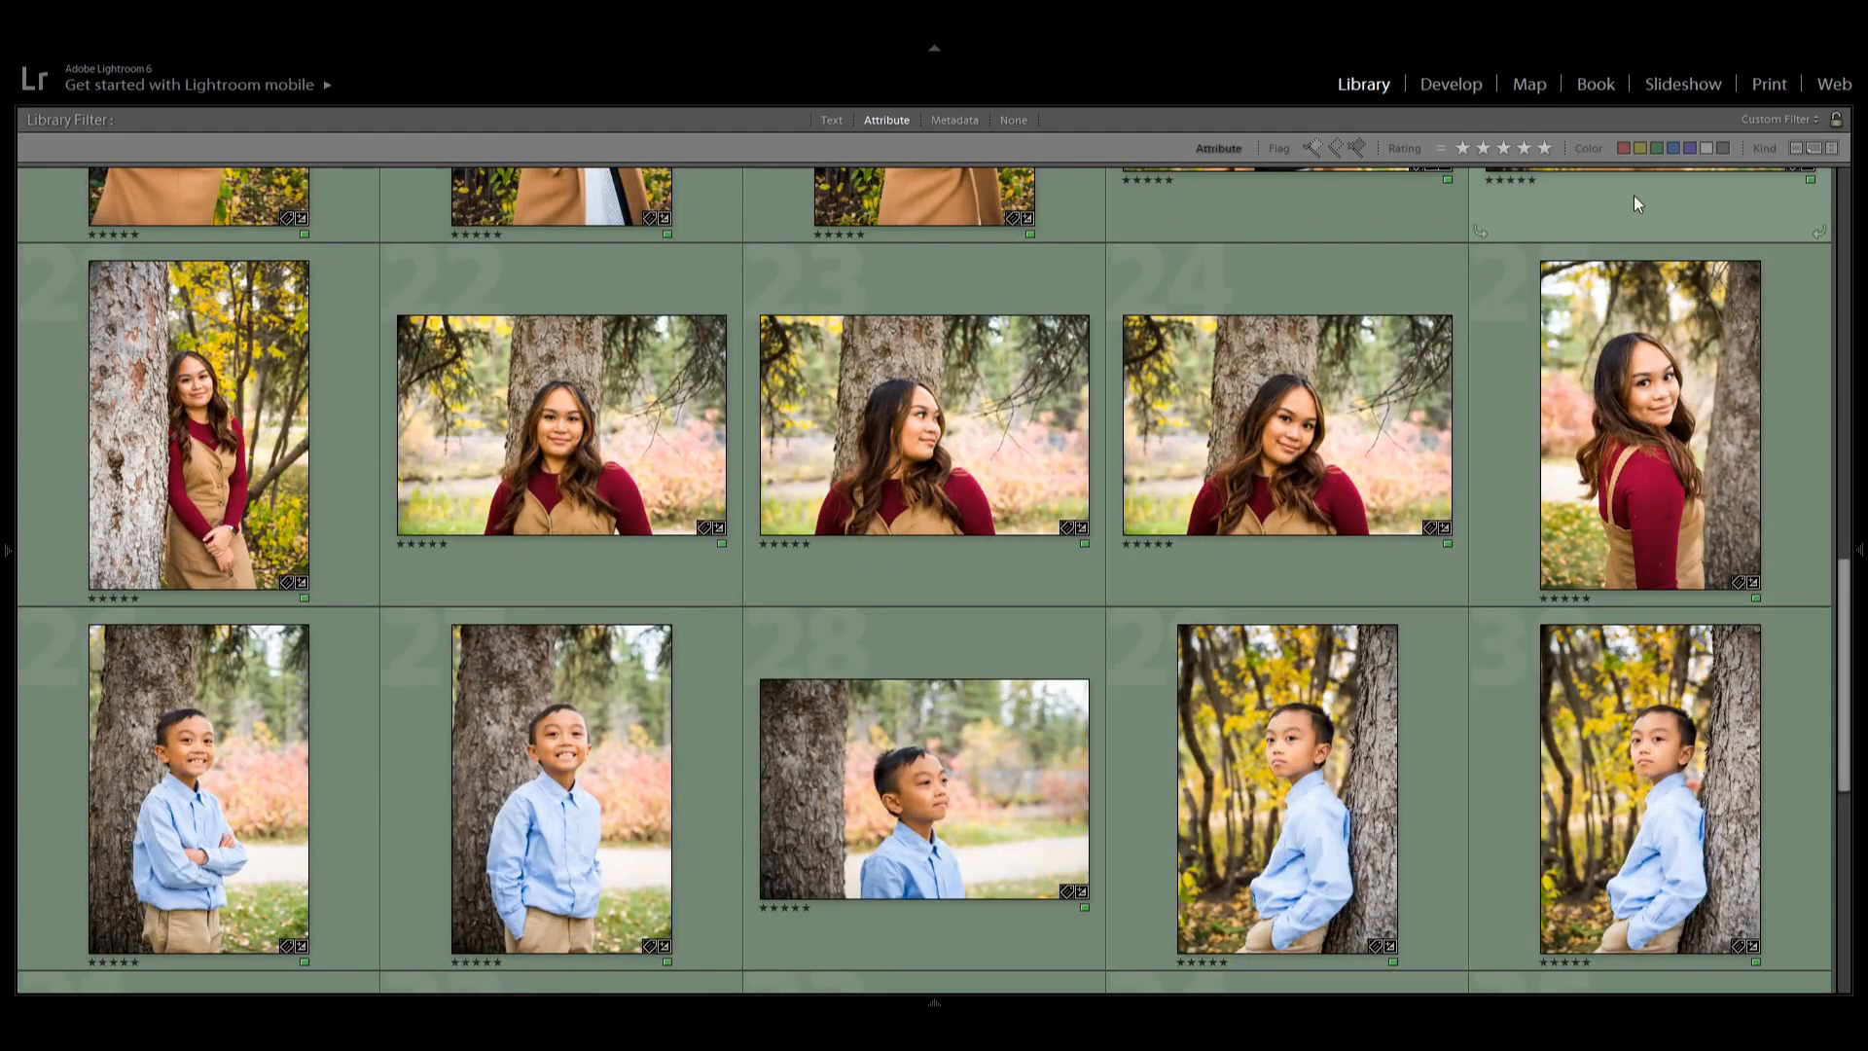
Give the girl's portrait beside the tree a red label and lower its rating to four stars.
{"action": "left_click", "coordinate": [1558, 469]}
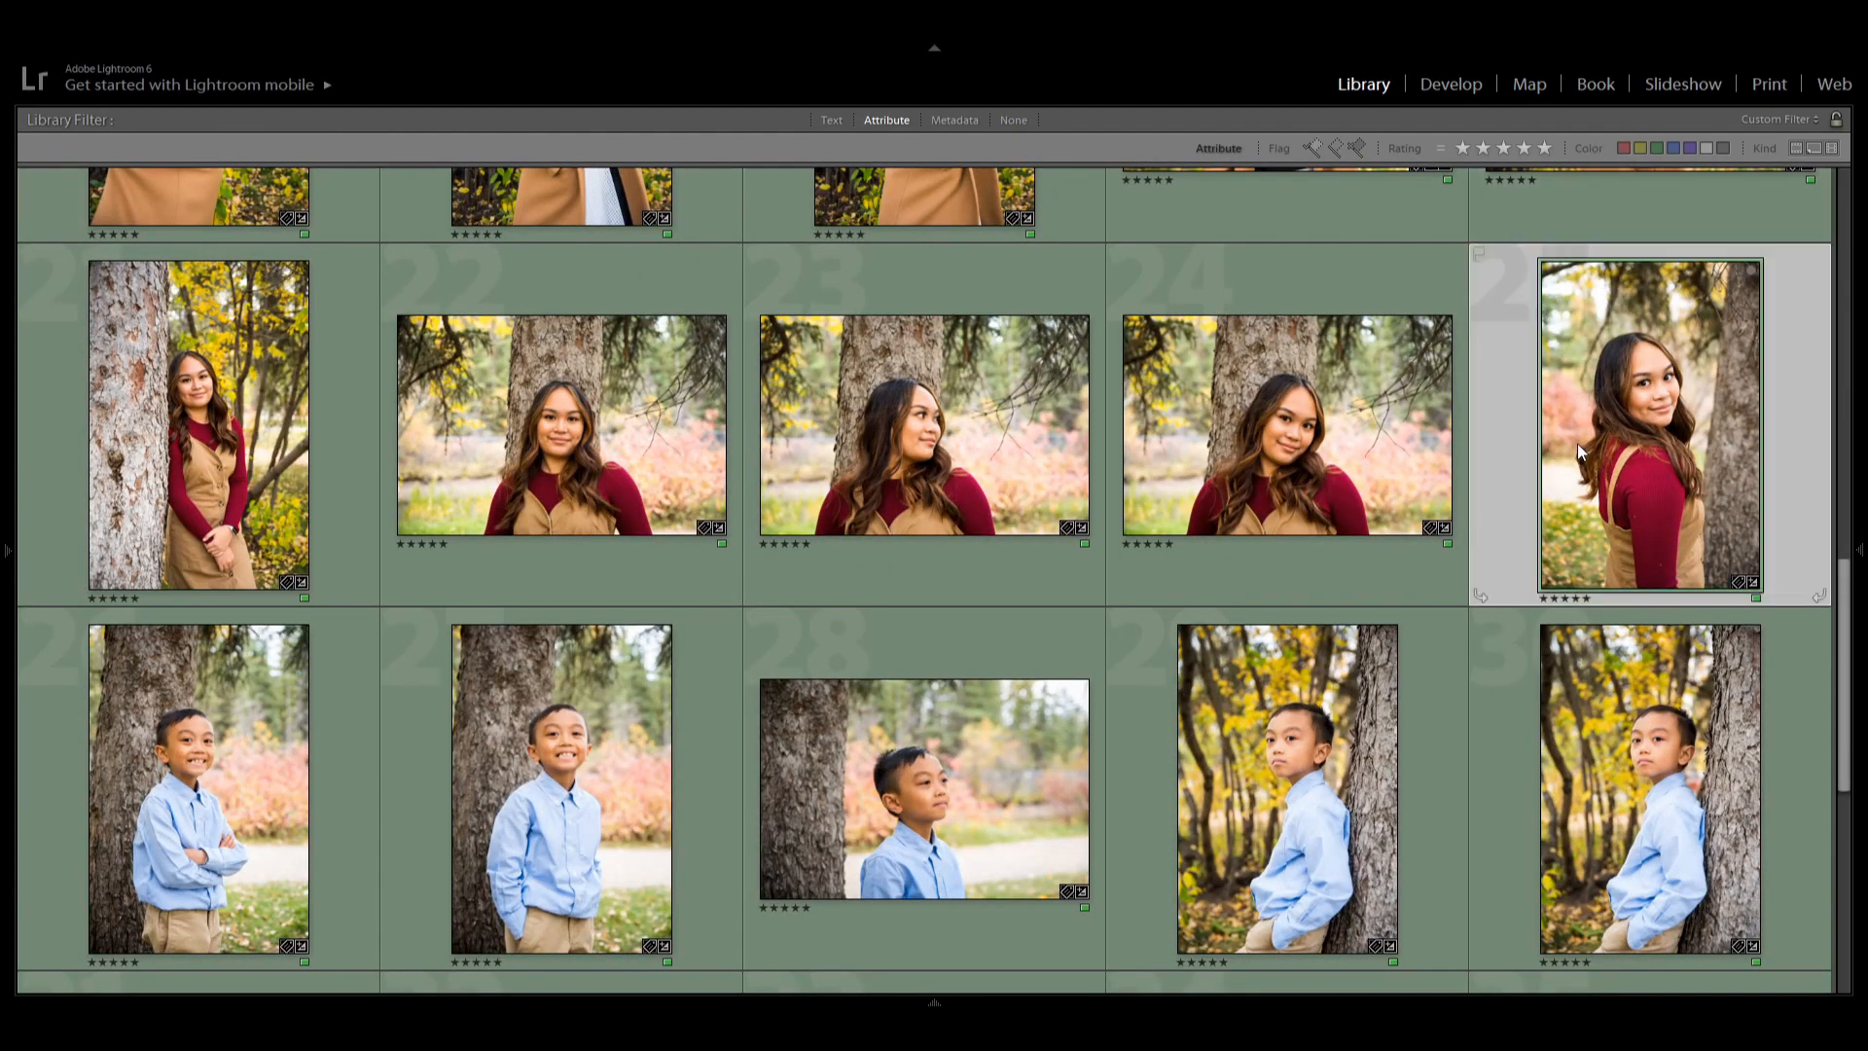
{"action": "key", "text": "6"}
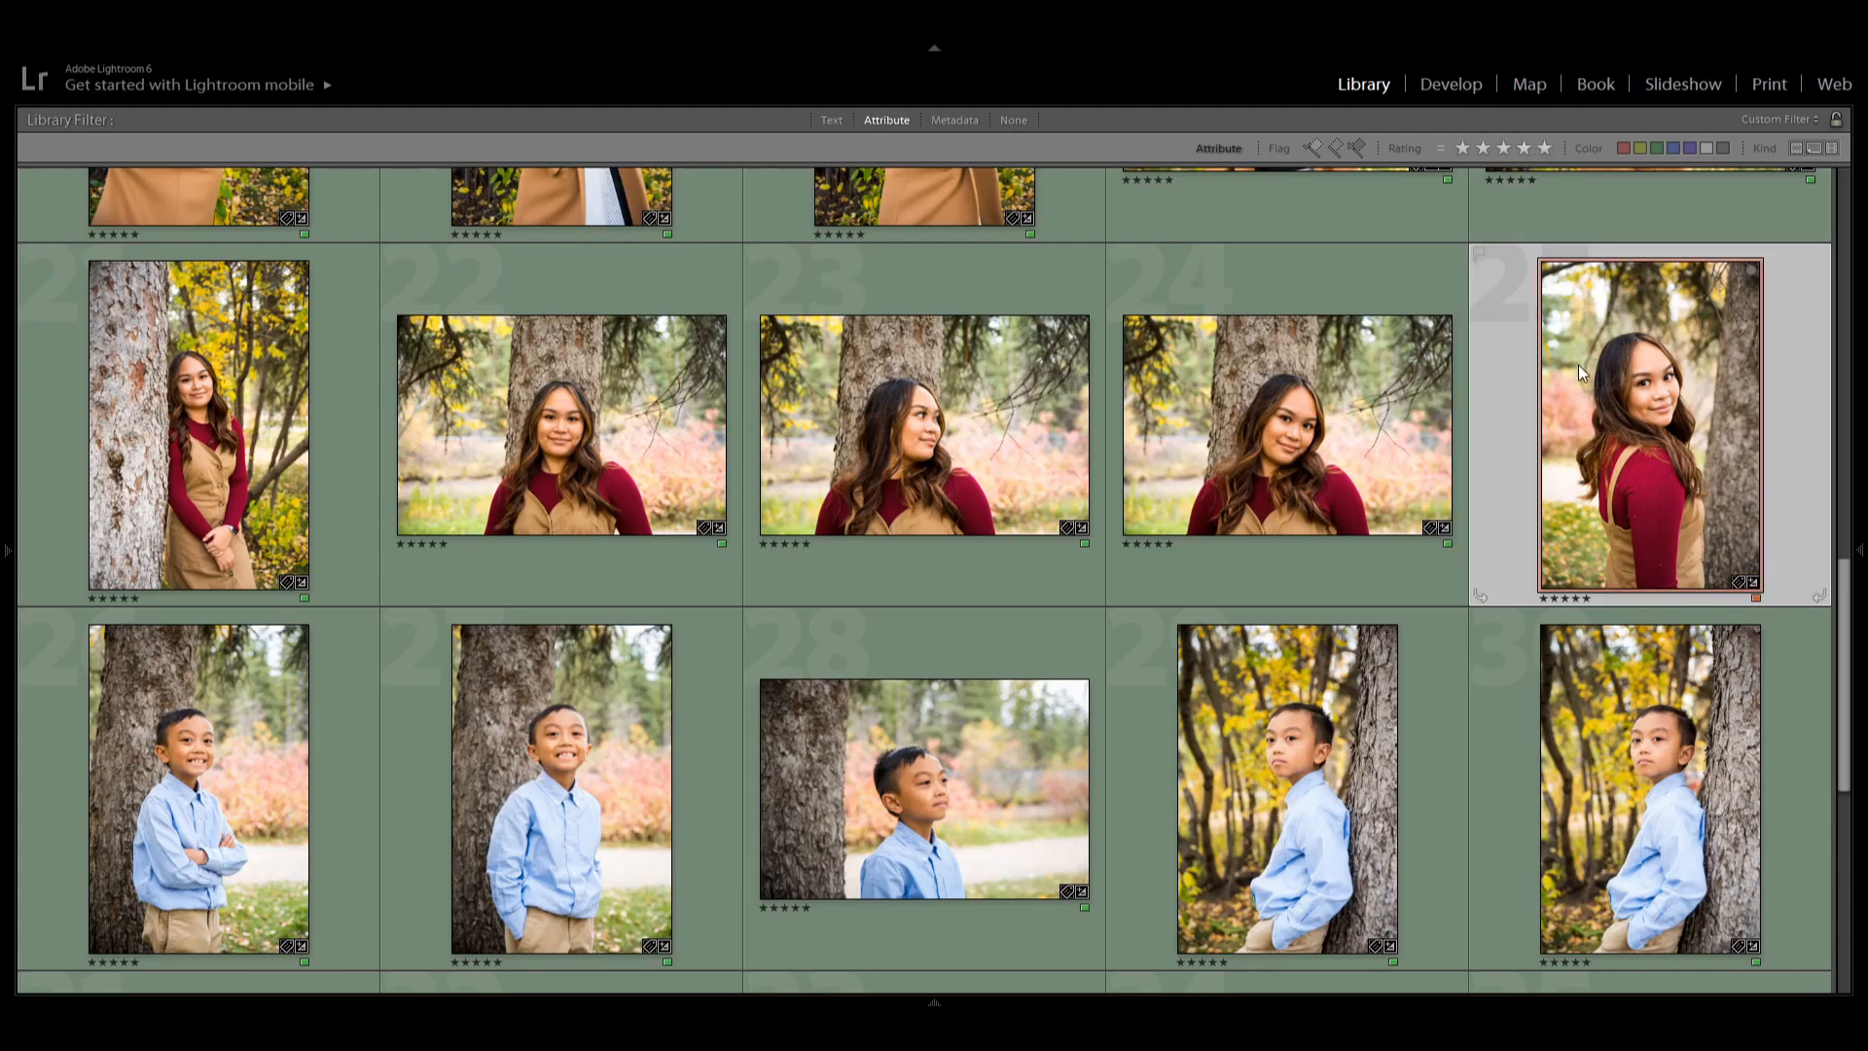
{"action": "key", "text": "4"}
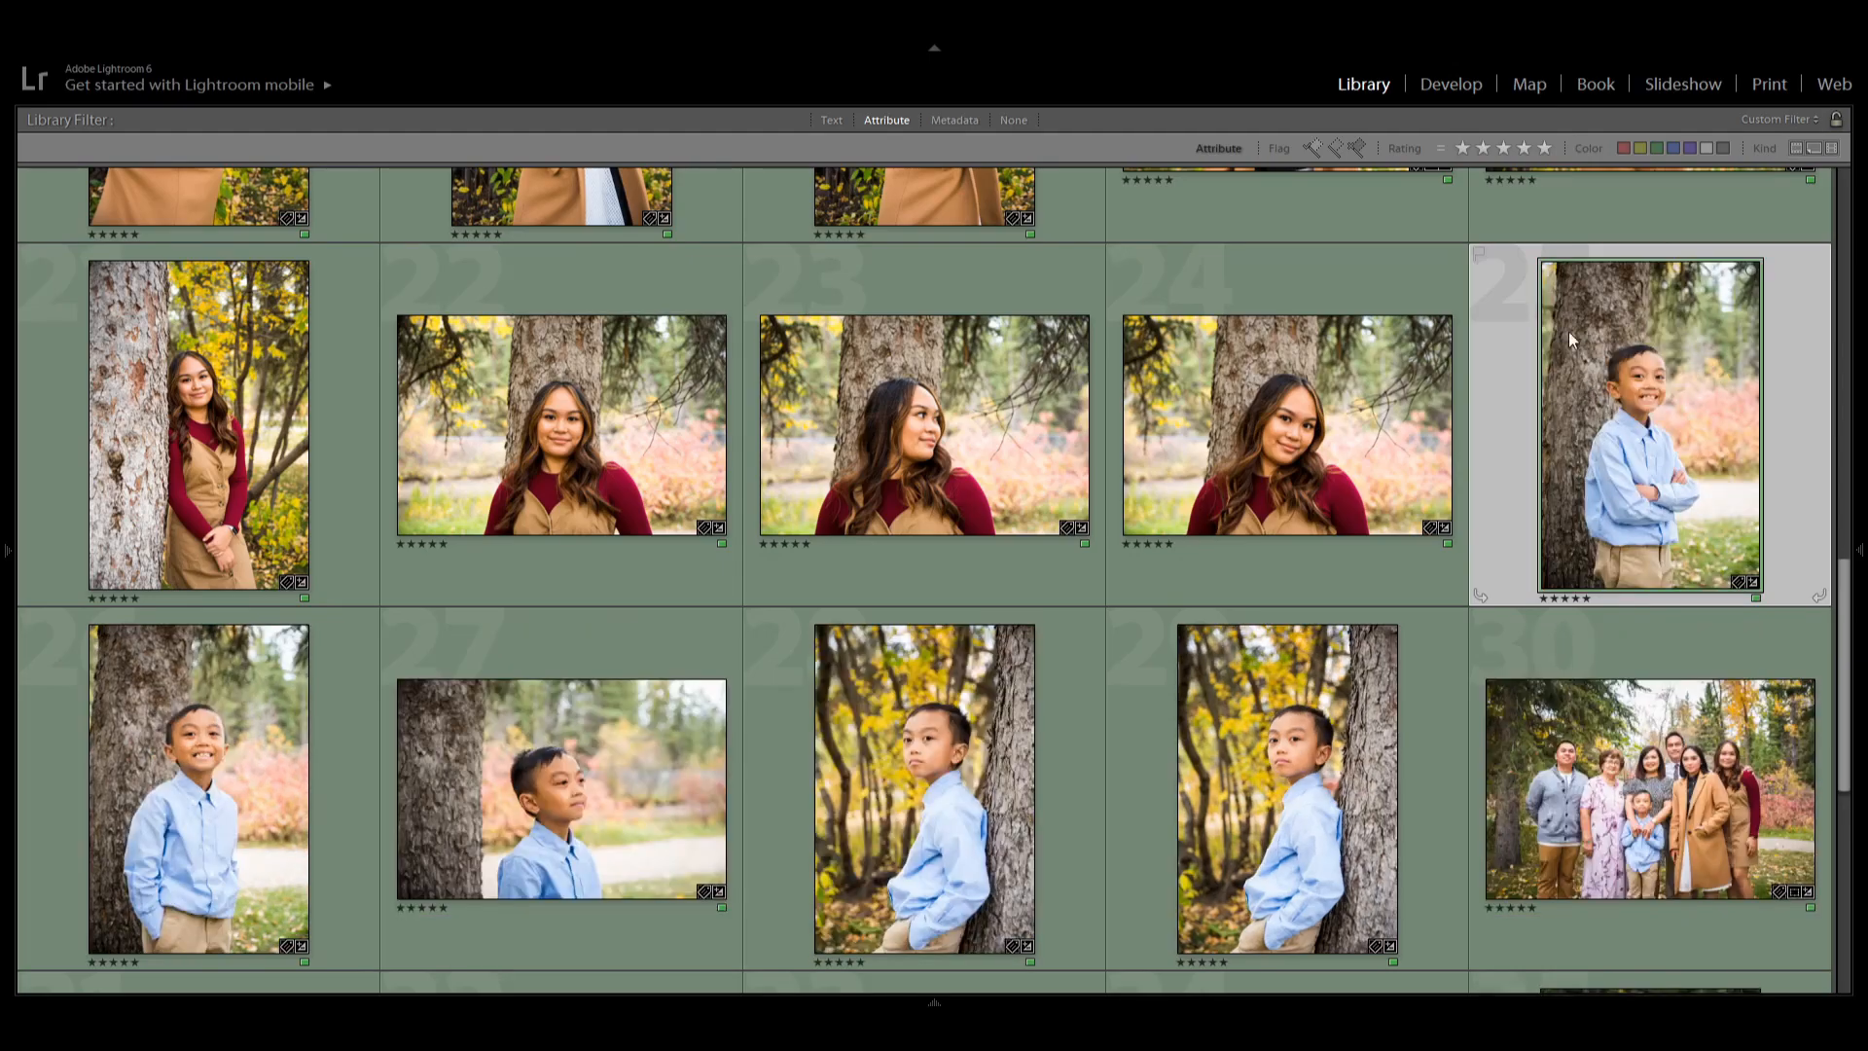
Filter to four-star photos, select the red-labelled portrait of the girl and rate it five stars.
{"action": "left_click", "coordinate": [1523, 154]}
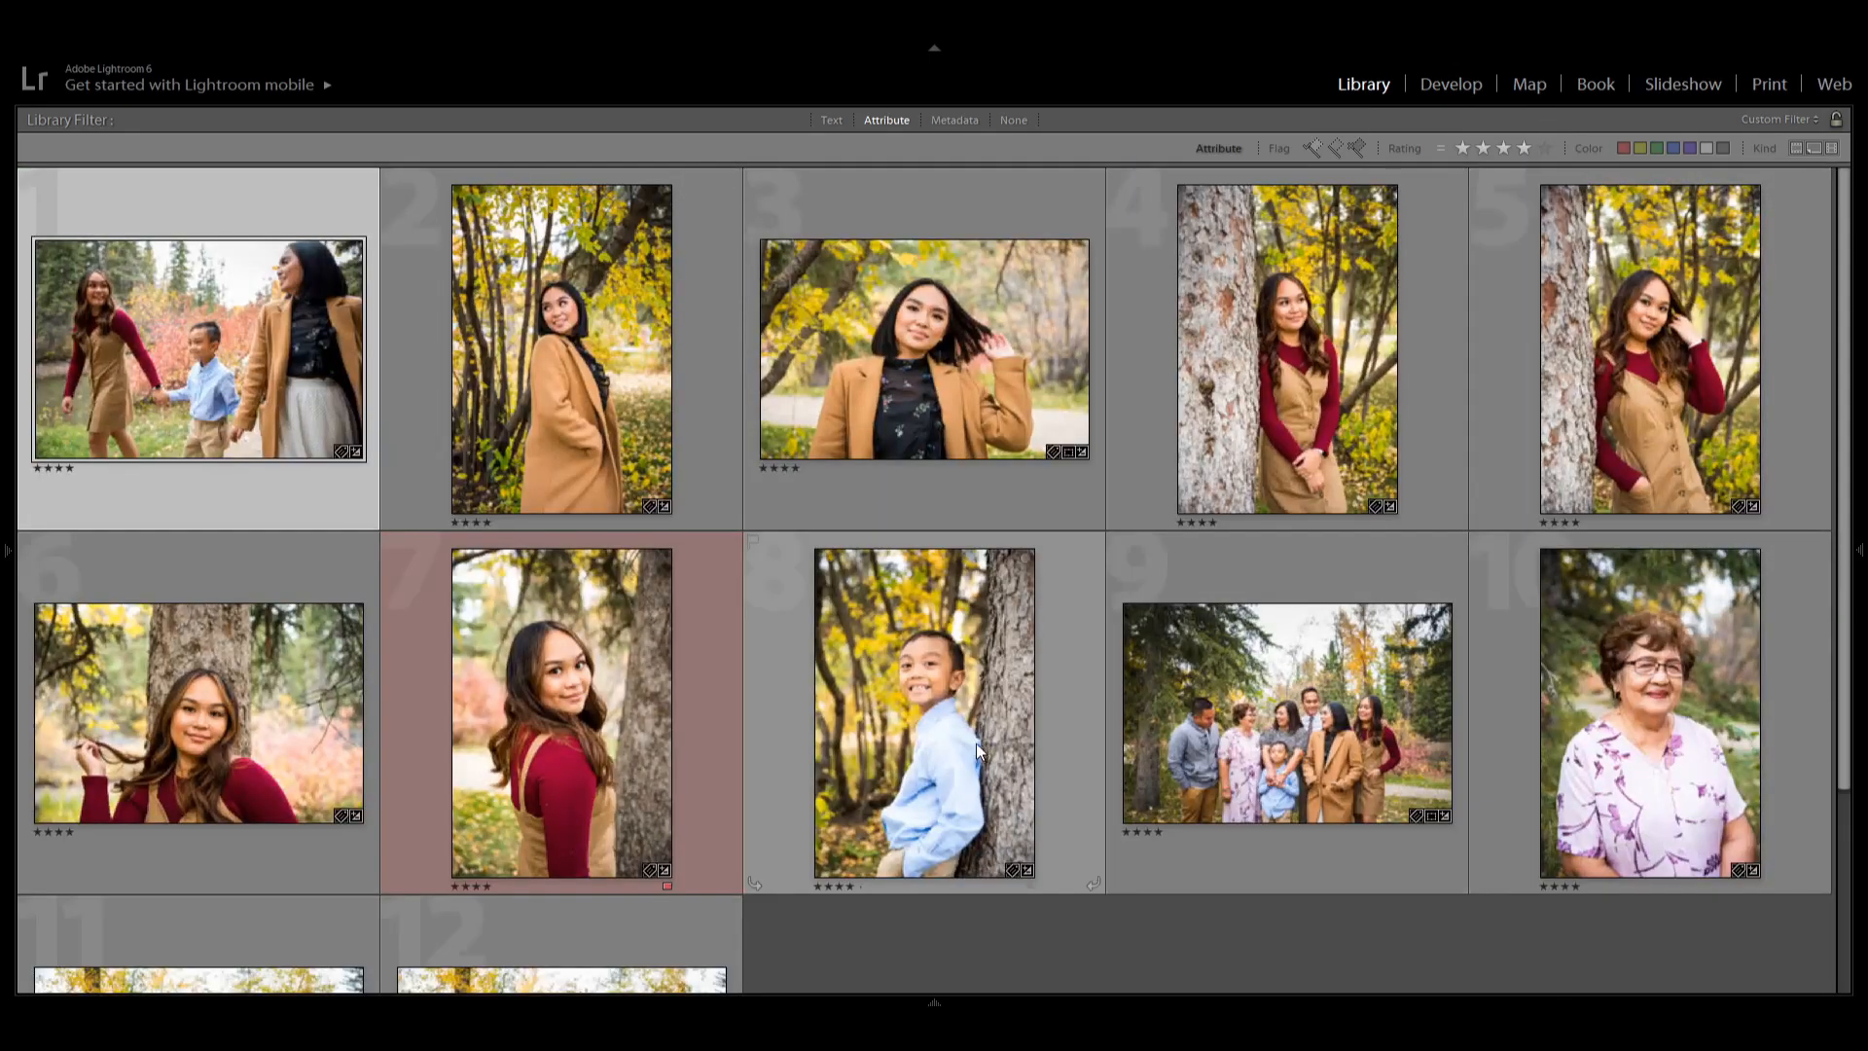
{"action": "scroll", "coordinate": [539, 633], "scroll_direction": "down", "scroll_amount": 2}
{"action": "left_click", "coordinate": [535, 580]}
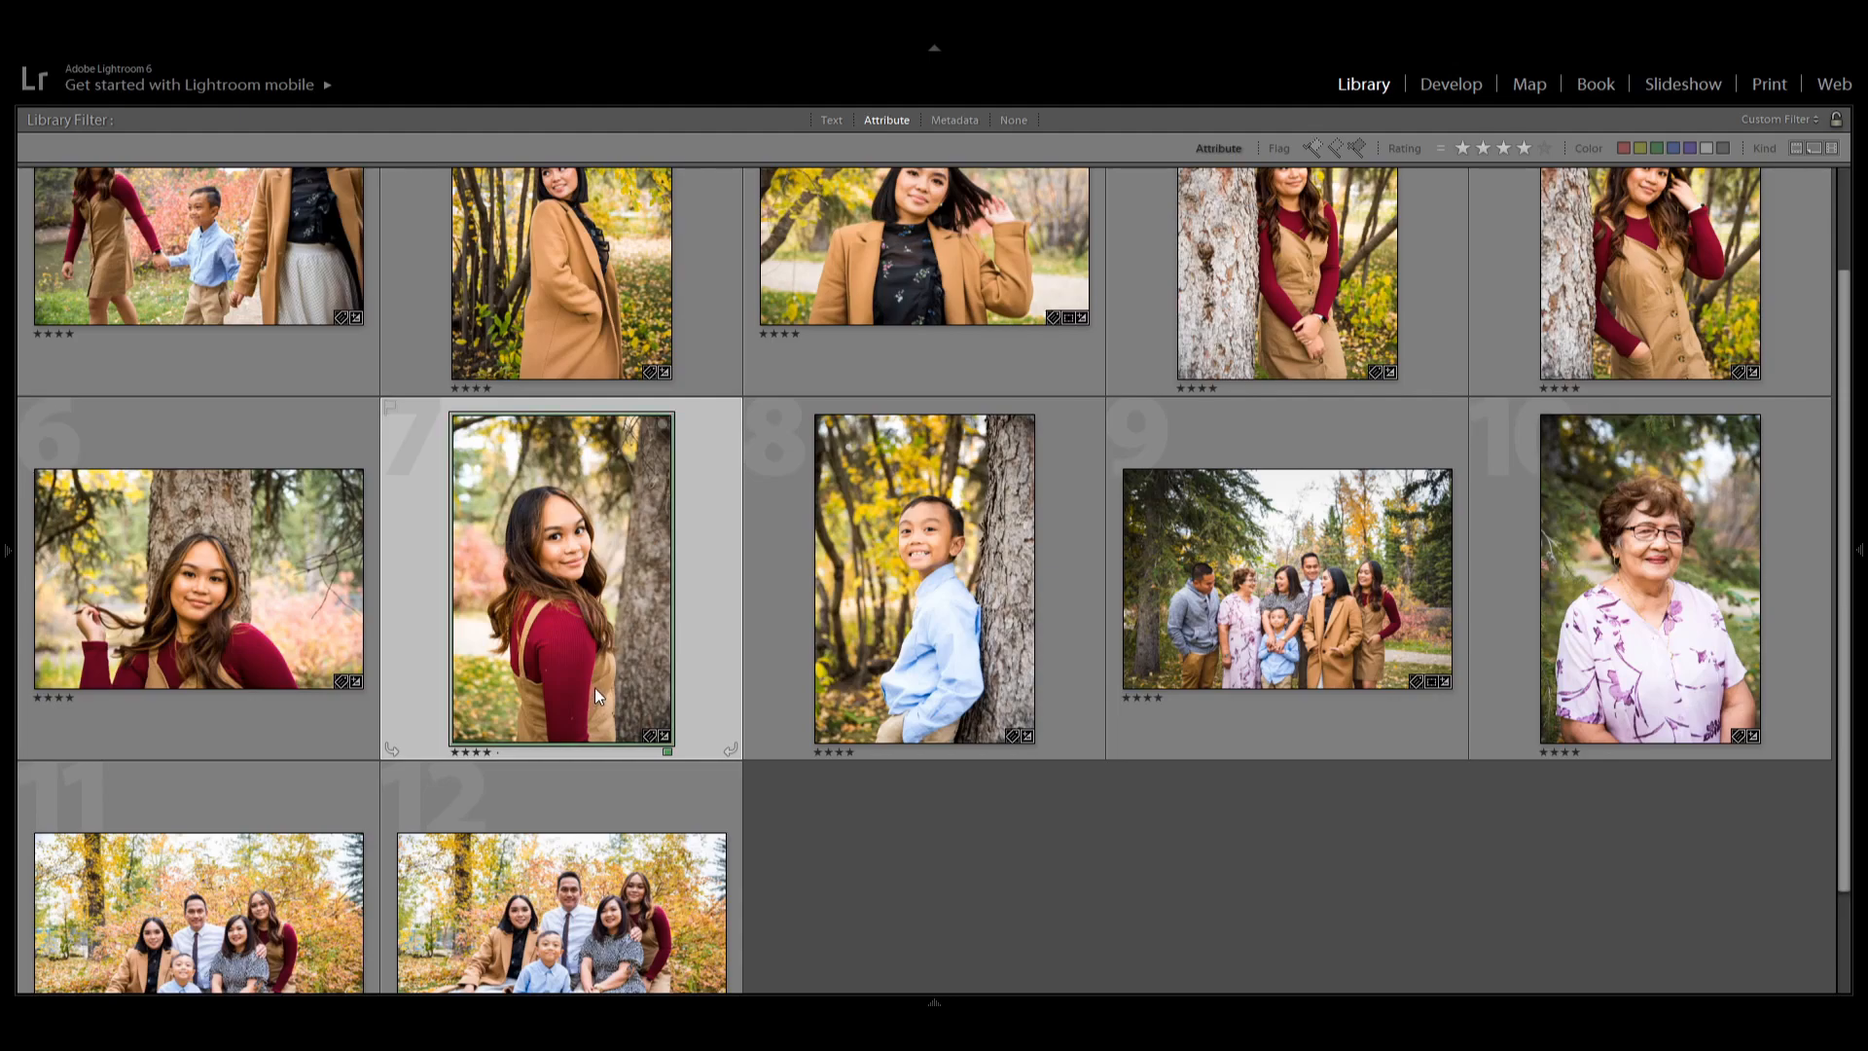
{"action": "key", "text": "5"}
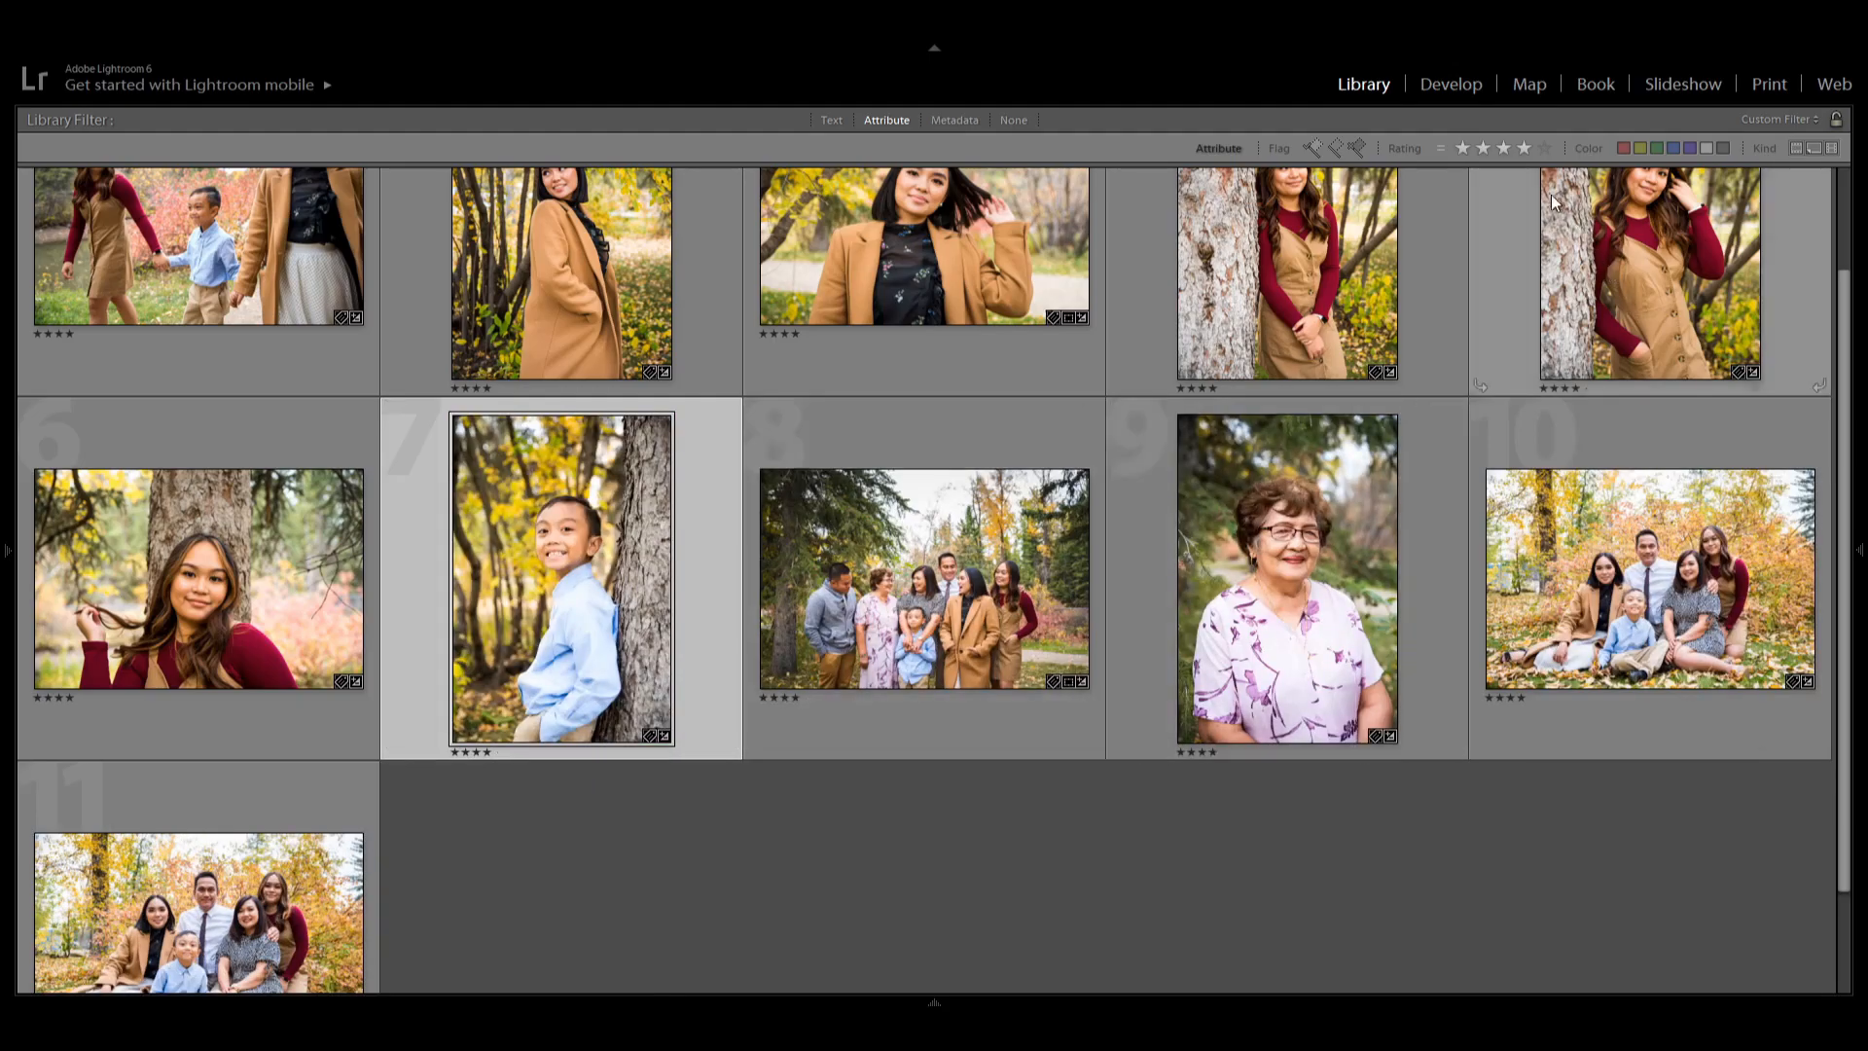
Switch the rating filter back to five-star photos and scroll through them.
{"action": "left_click", "coordinate": [1545, 151]}
{"action": "left_click", "coordinate": [1525, 149]}
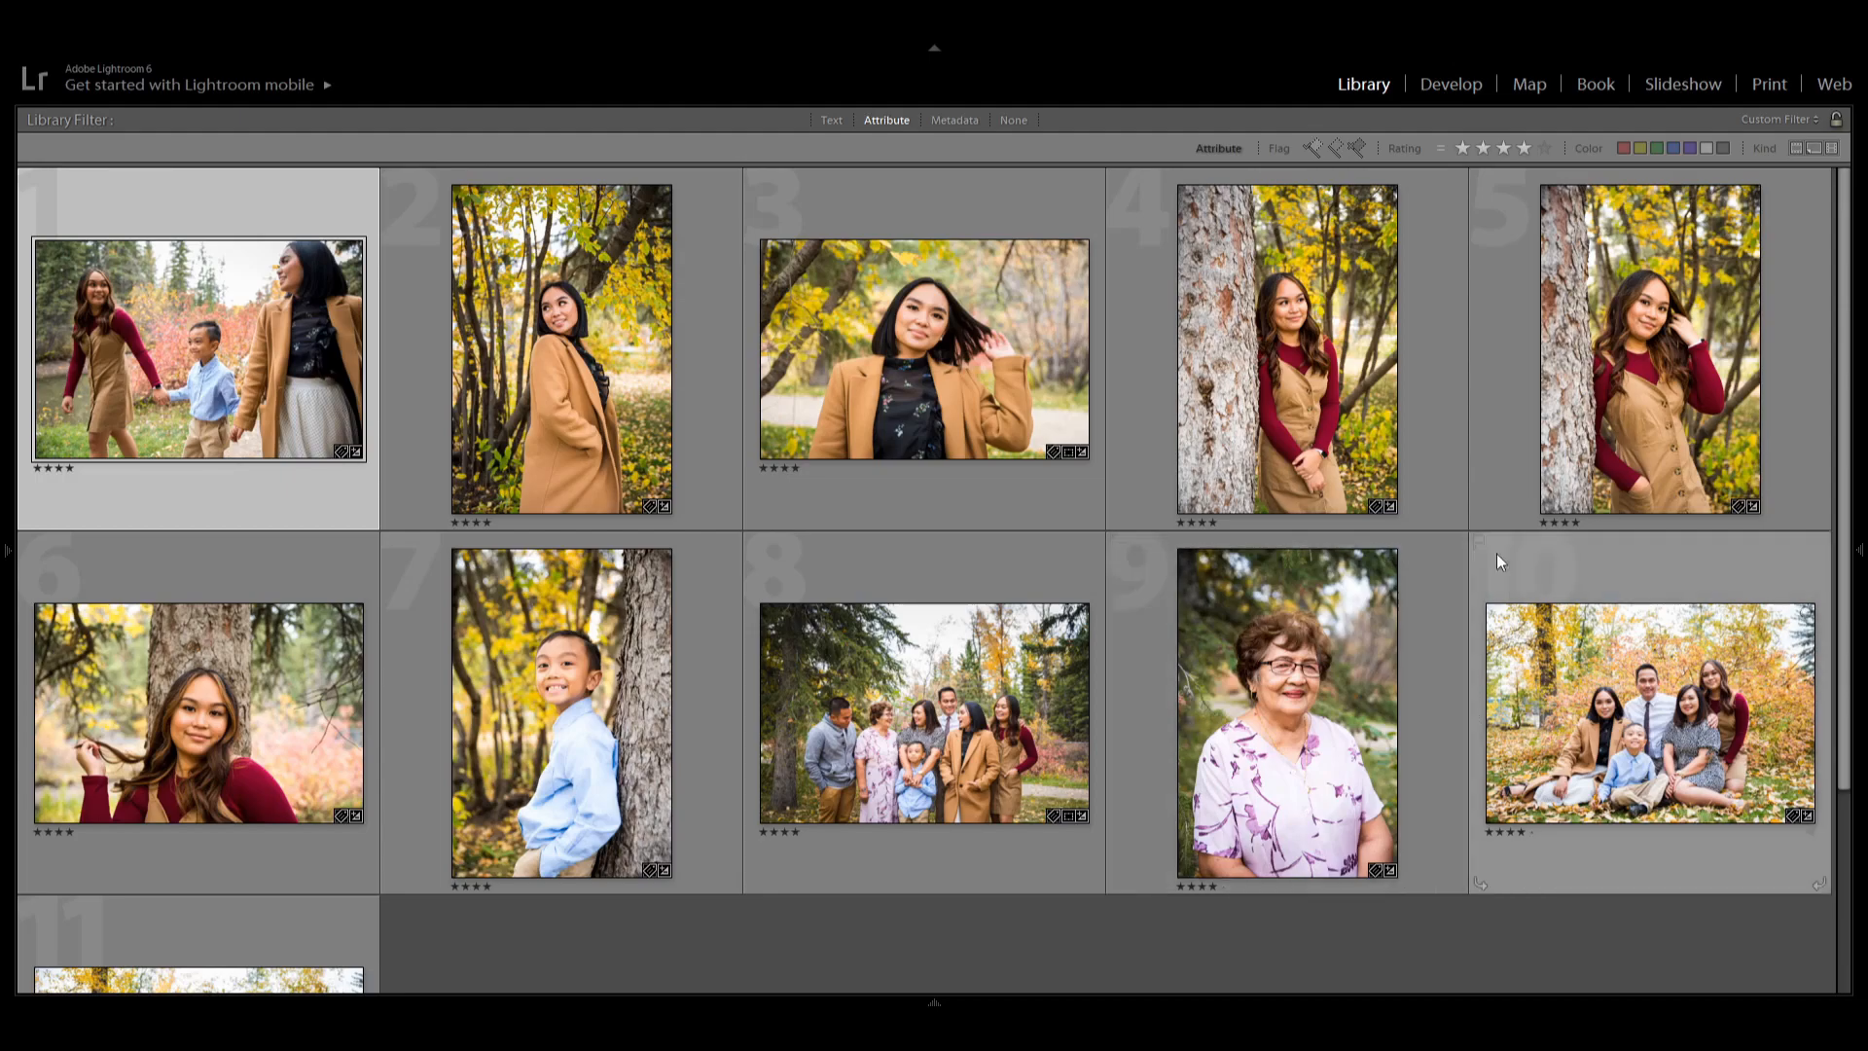
{"action": "left_click", "coordinate": [1543, 149]}
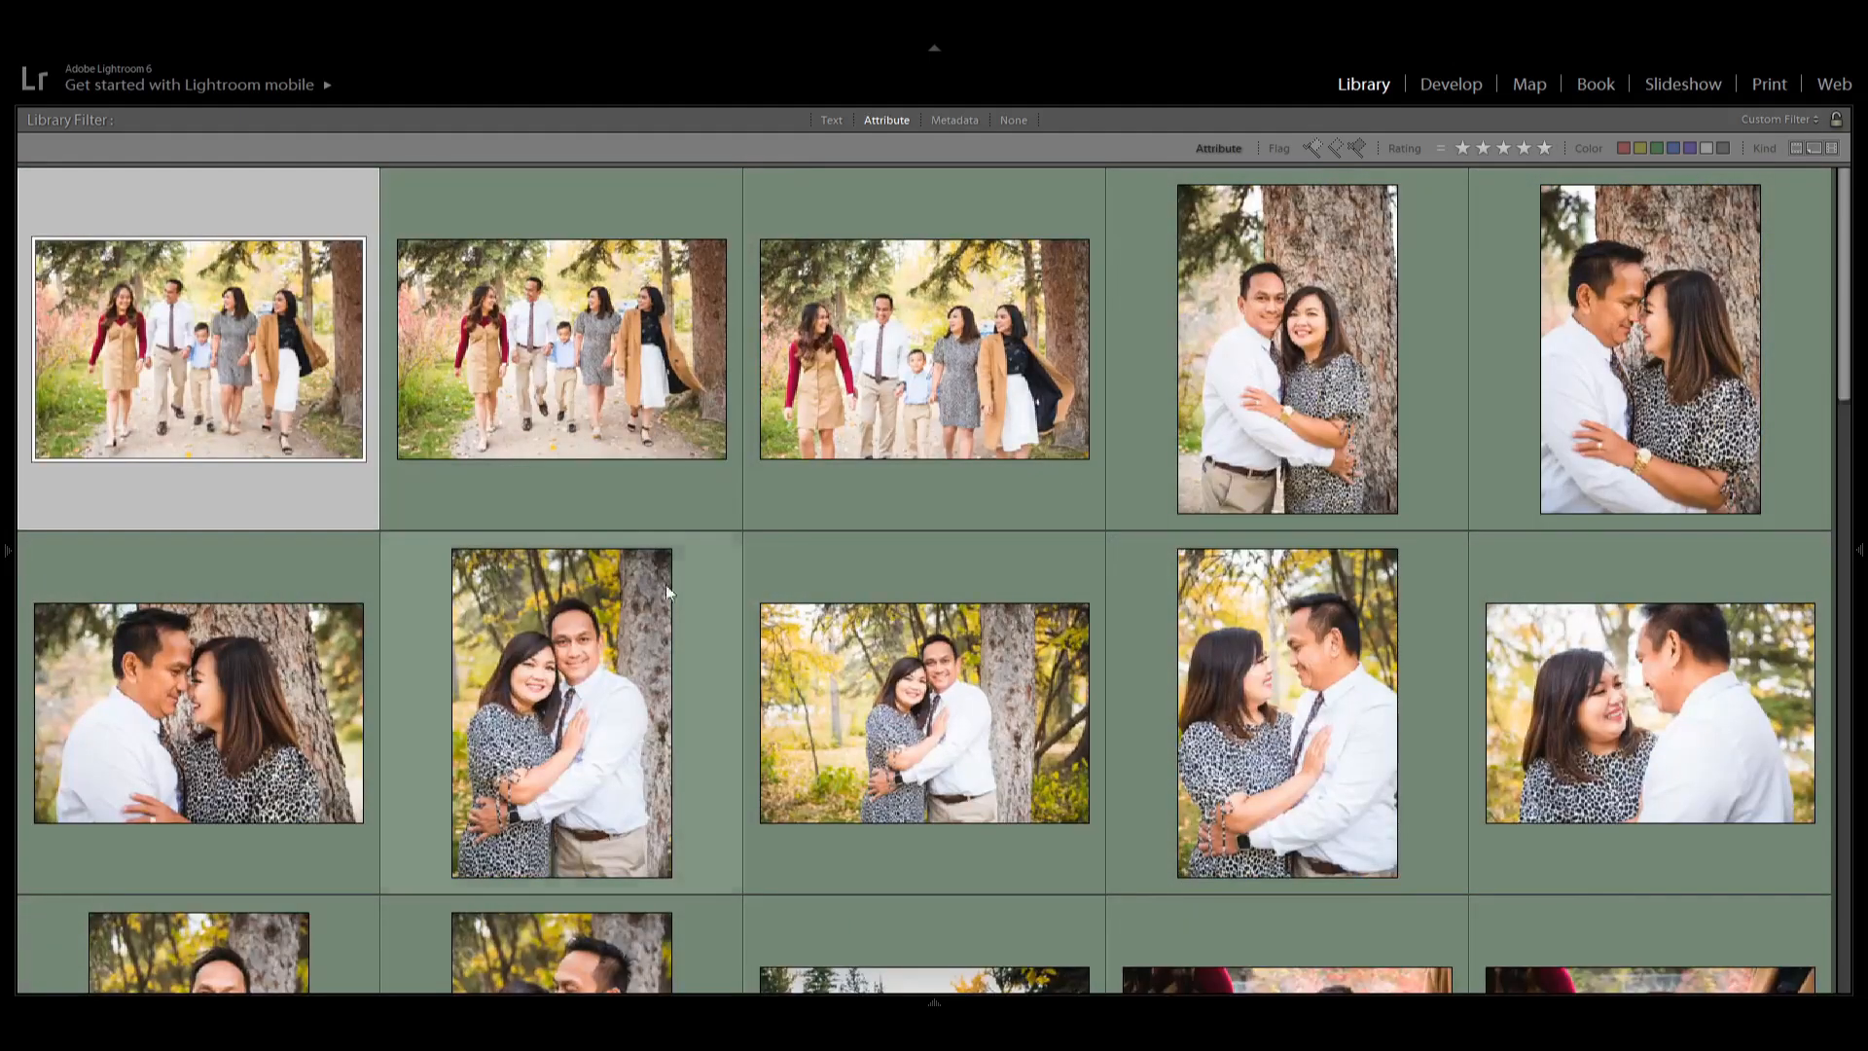
{"action": "scroll", "coordinate": [438, 452], "scroll_direction": "down", "scroll_amount": 2}
{"action": "scroll", "coordinate": [433, 448], "scroll_direction": "down", "scroll_amount": 9}
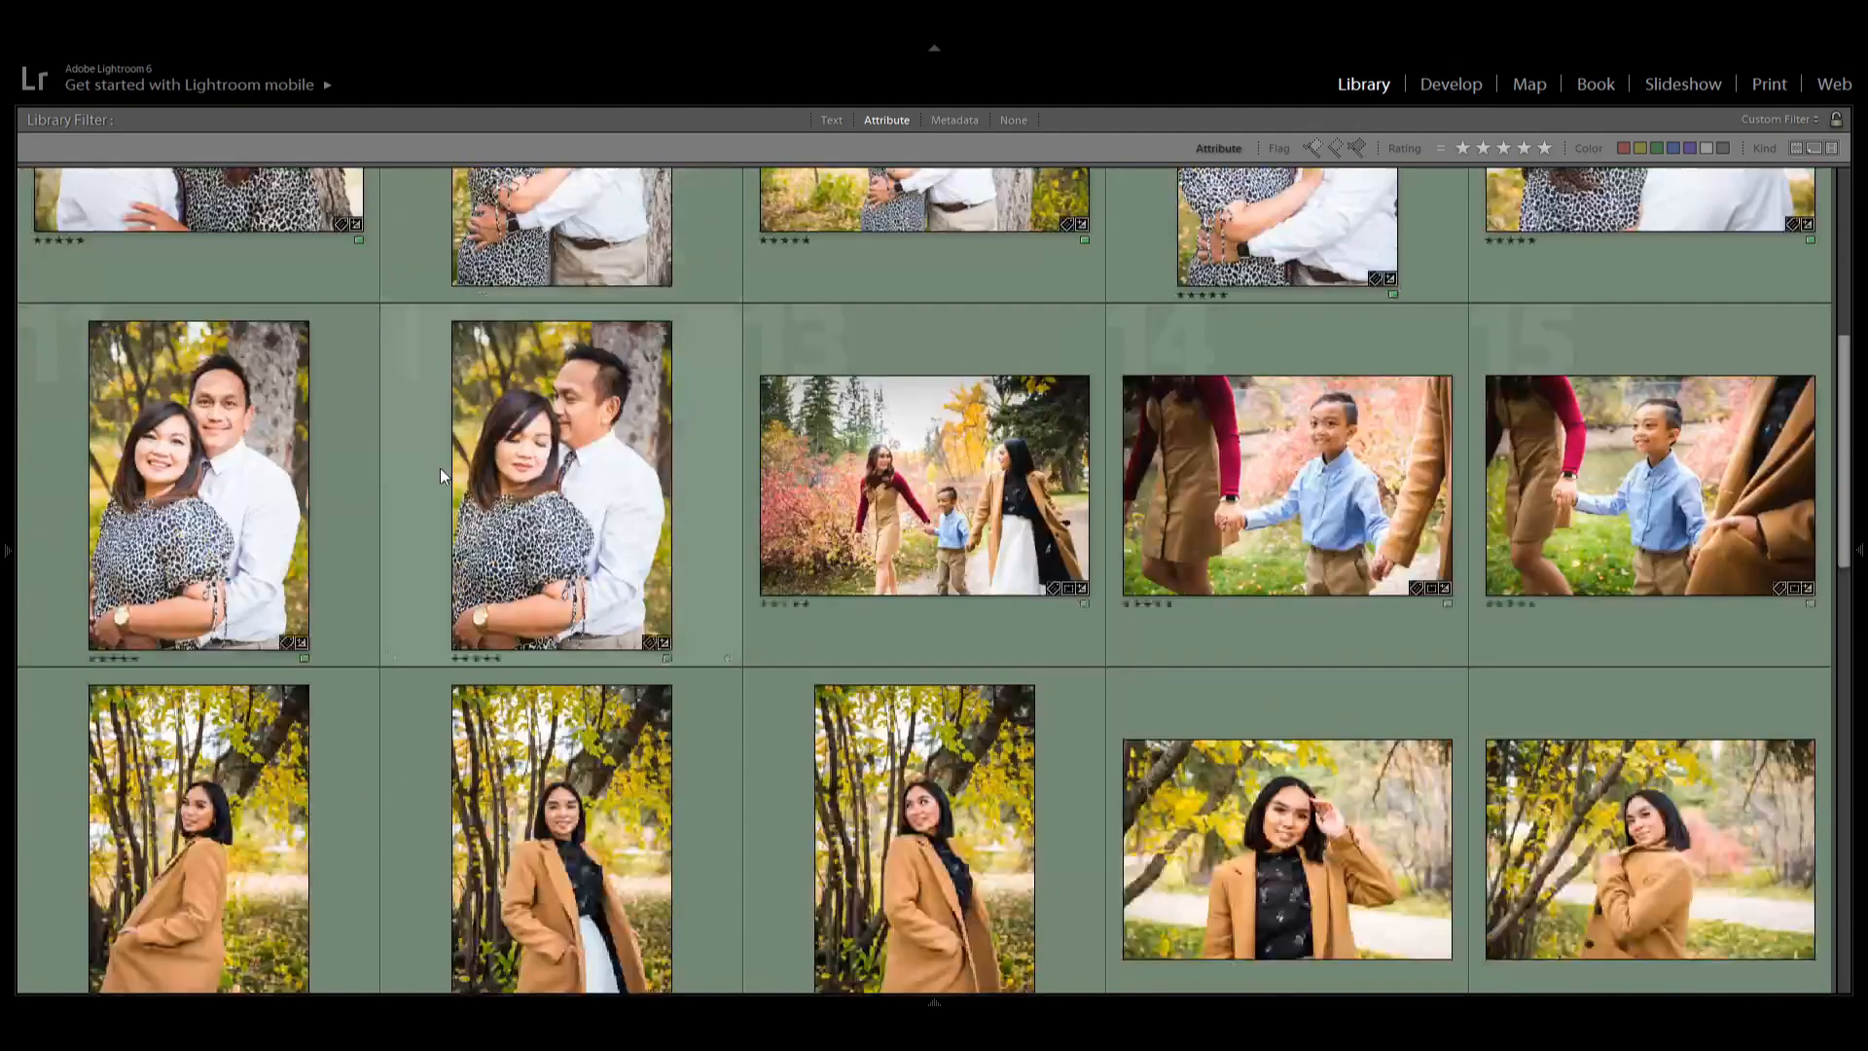
{"action": "scroll", "coordinate": [477, 487], "scroll_direction": "down", "scroll_amount": 6}
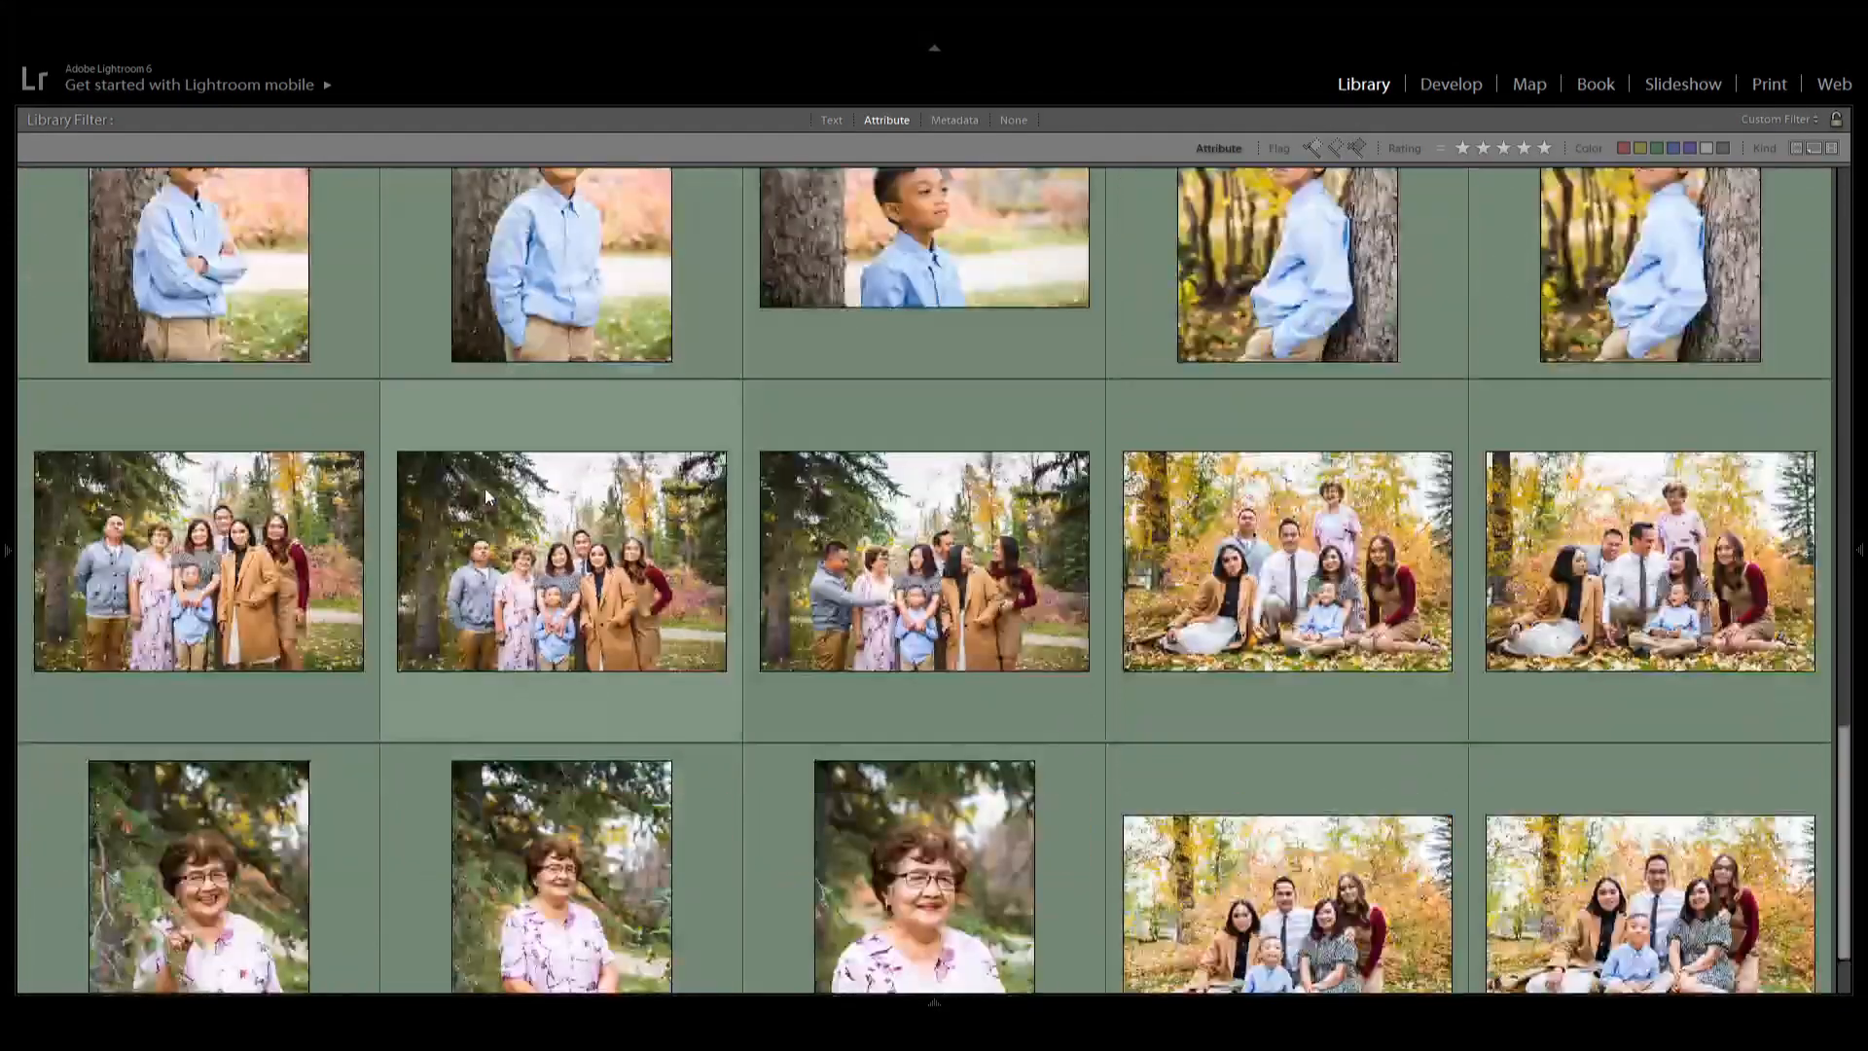
{"action": "scroll", "coordinate": [492, 496], "scroll_direction": "down", "scroll_amount": 1}
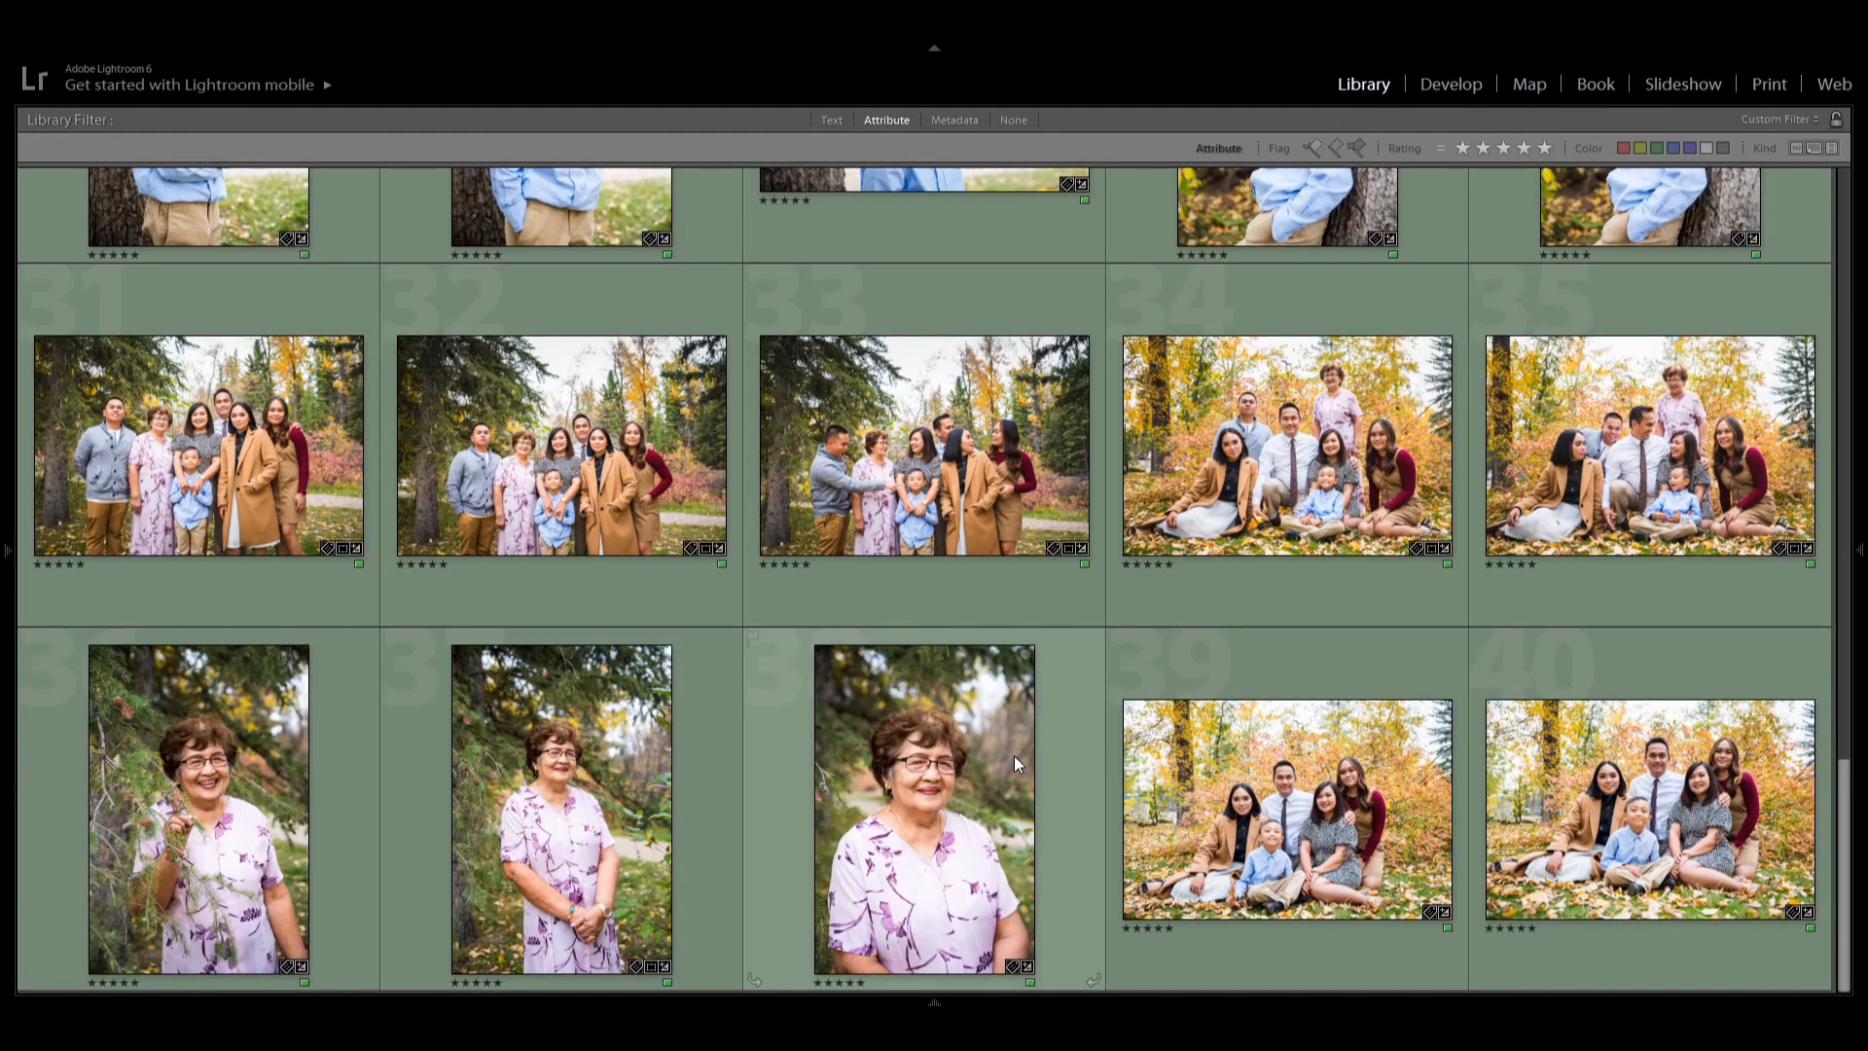
{"action": "scroll", "coordinate": [1014, 756], "scroll_direction": "up", "scroll_amount": 9}
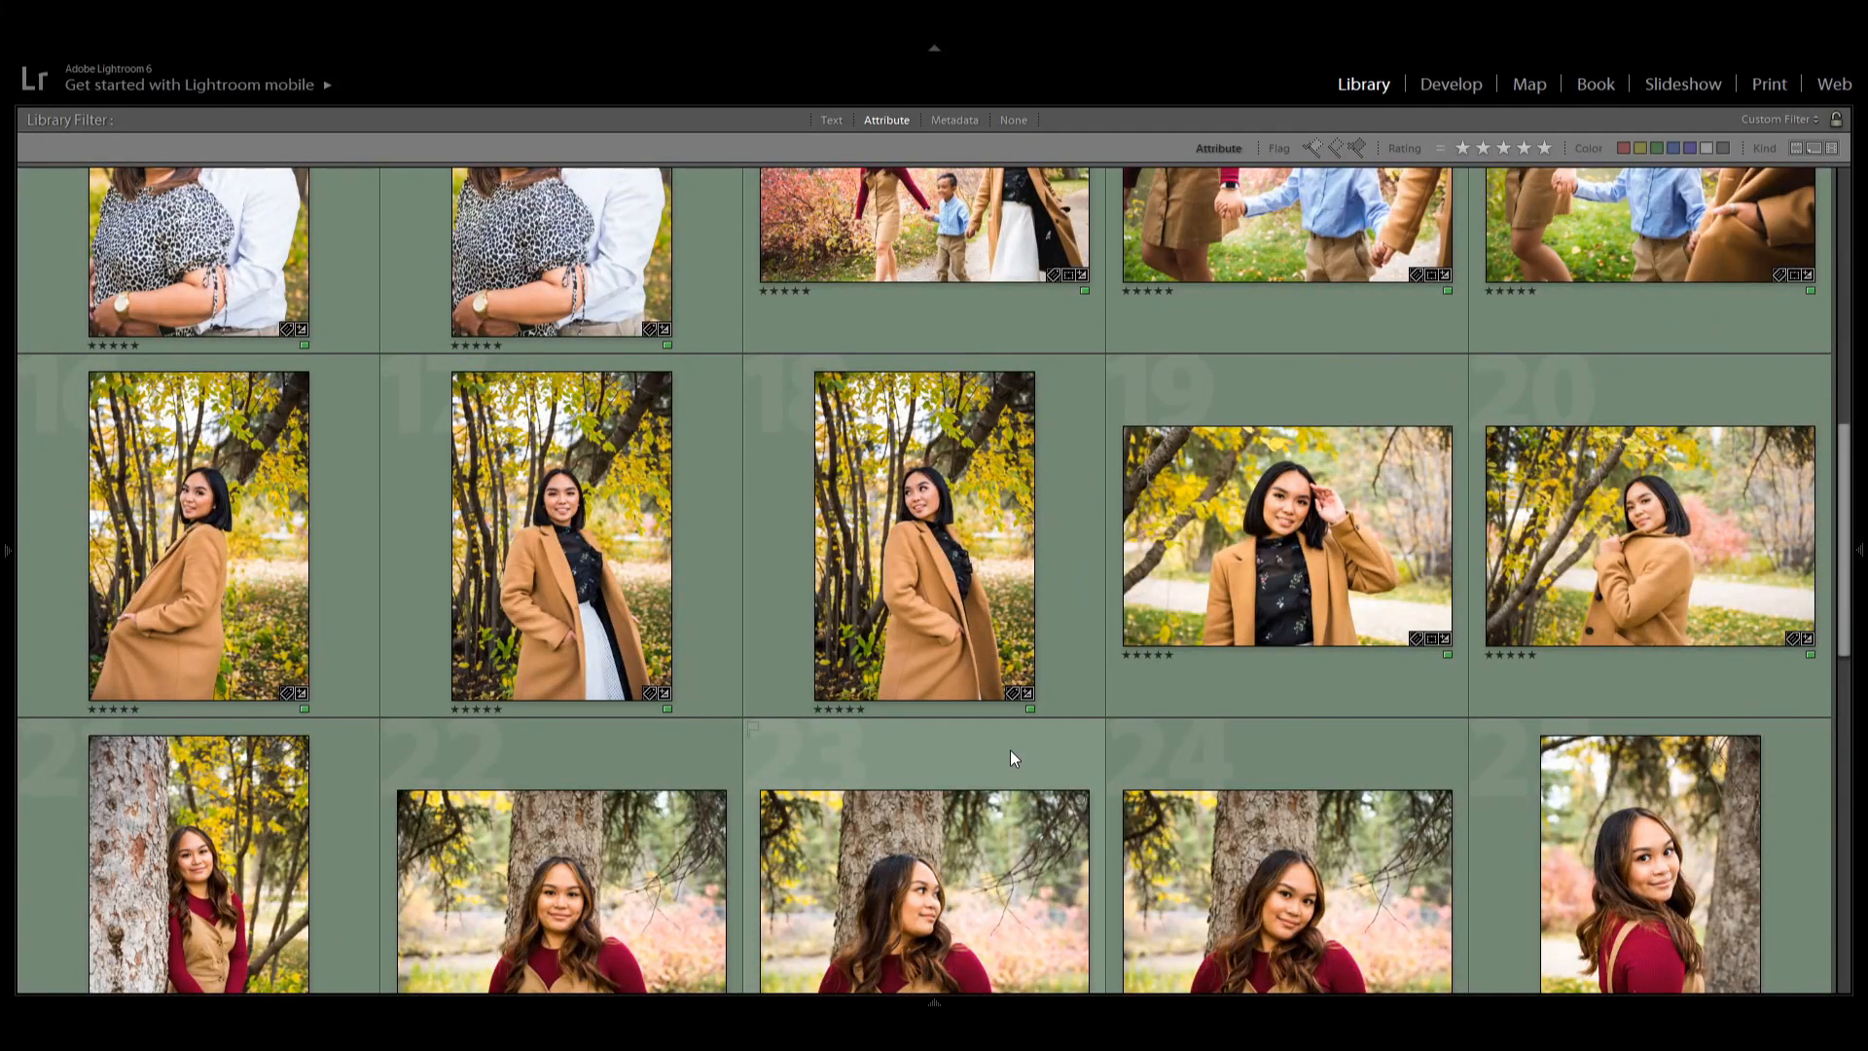
{"action": "scroll", "coordinate": [1010, 750], "scroll_direction": "up", "scroll_amount": 6}
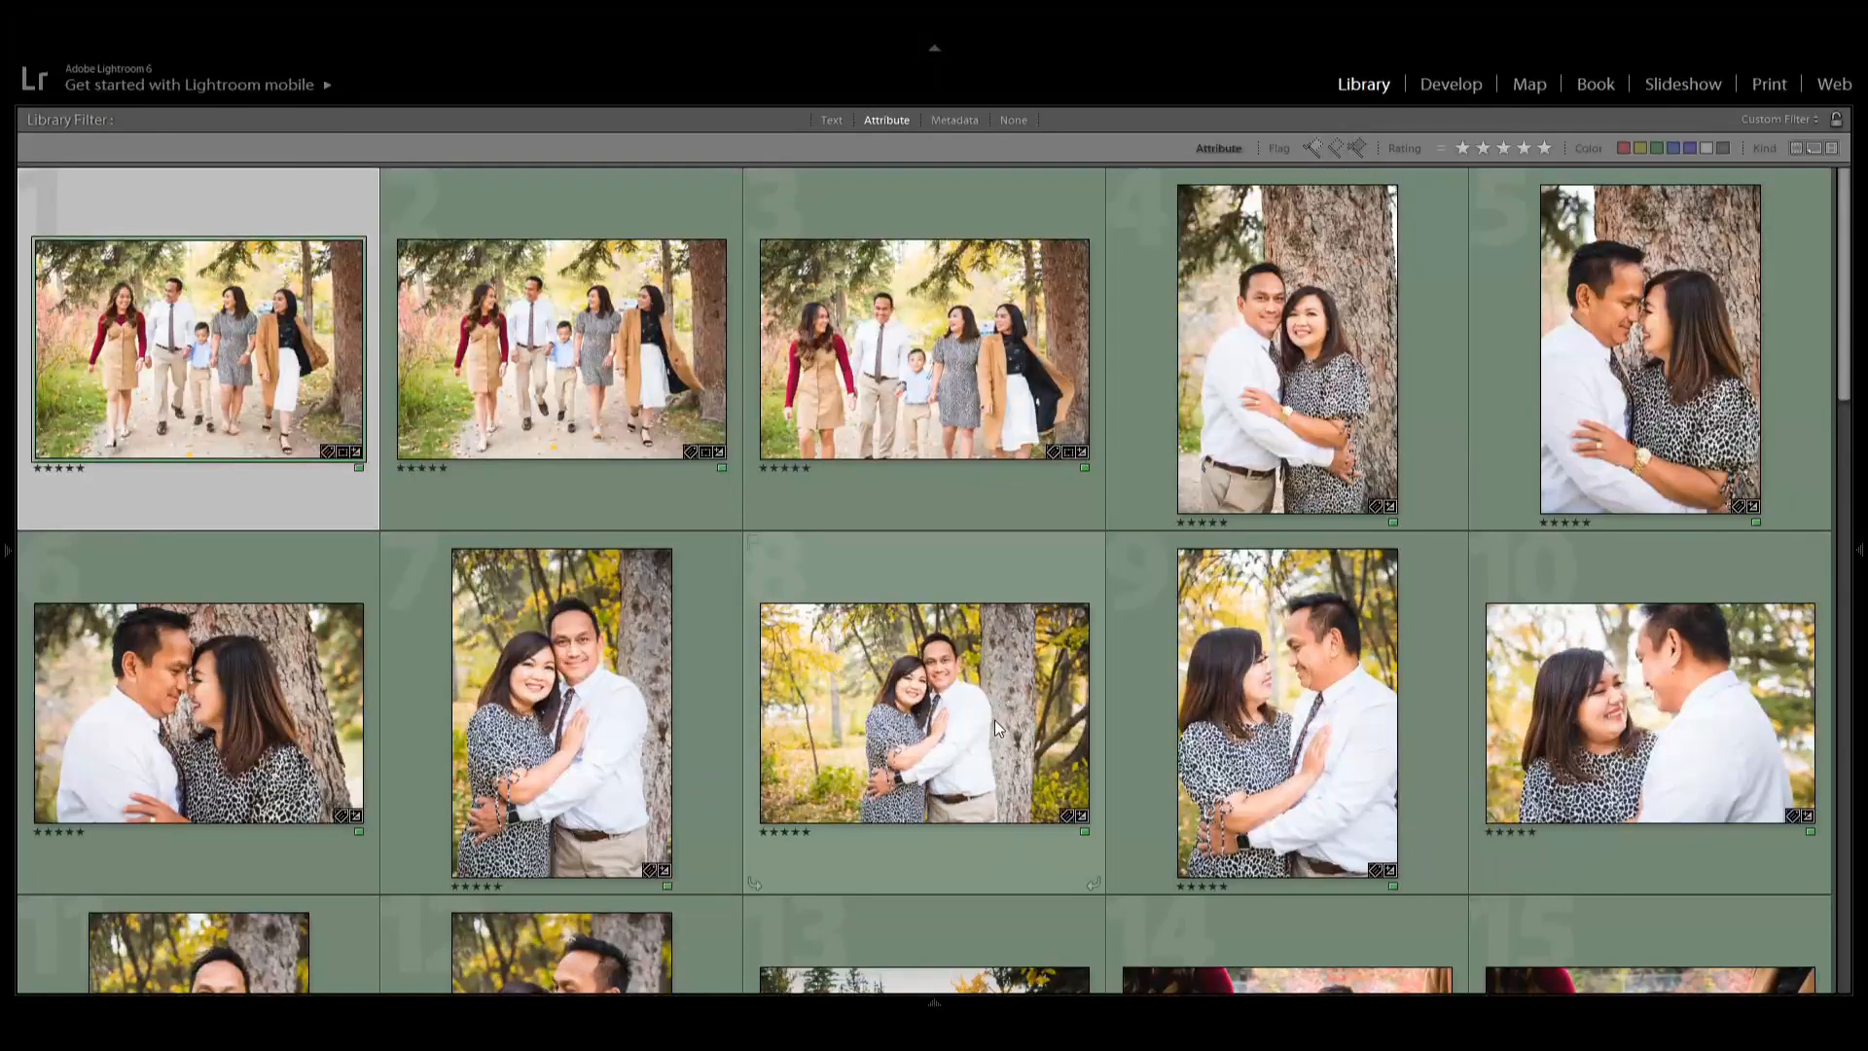
Reveal the filmstrip and scroll through the five-star photos.
{"action": "left_click", "coordinate": [935, 1002]}
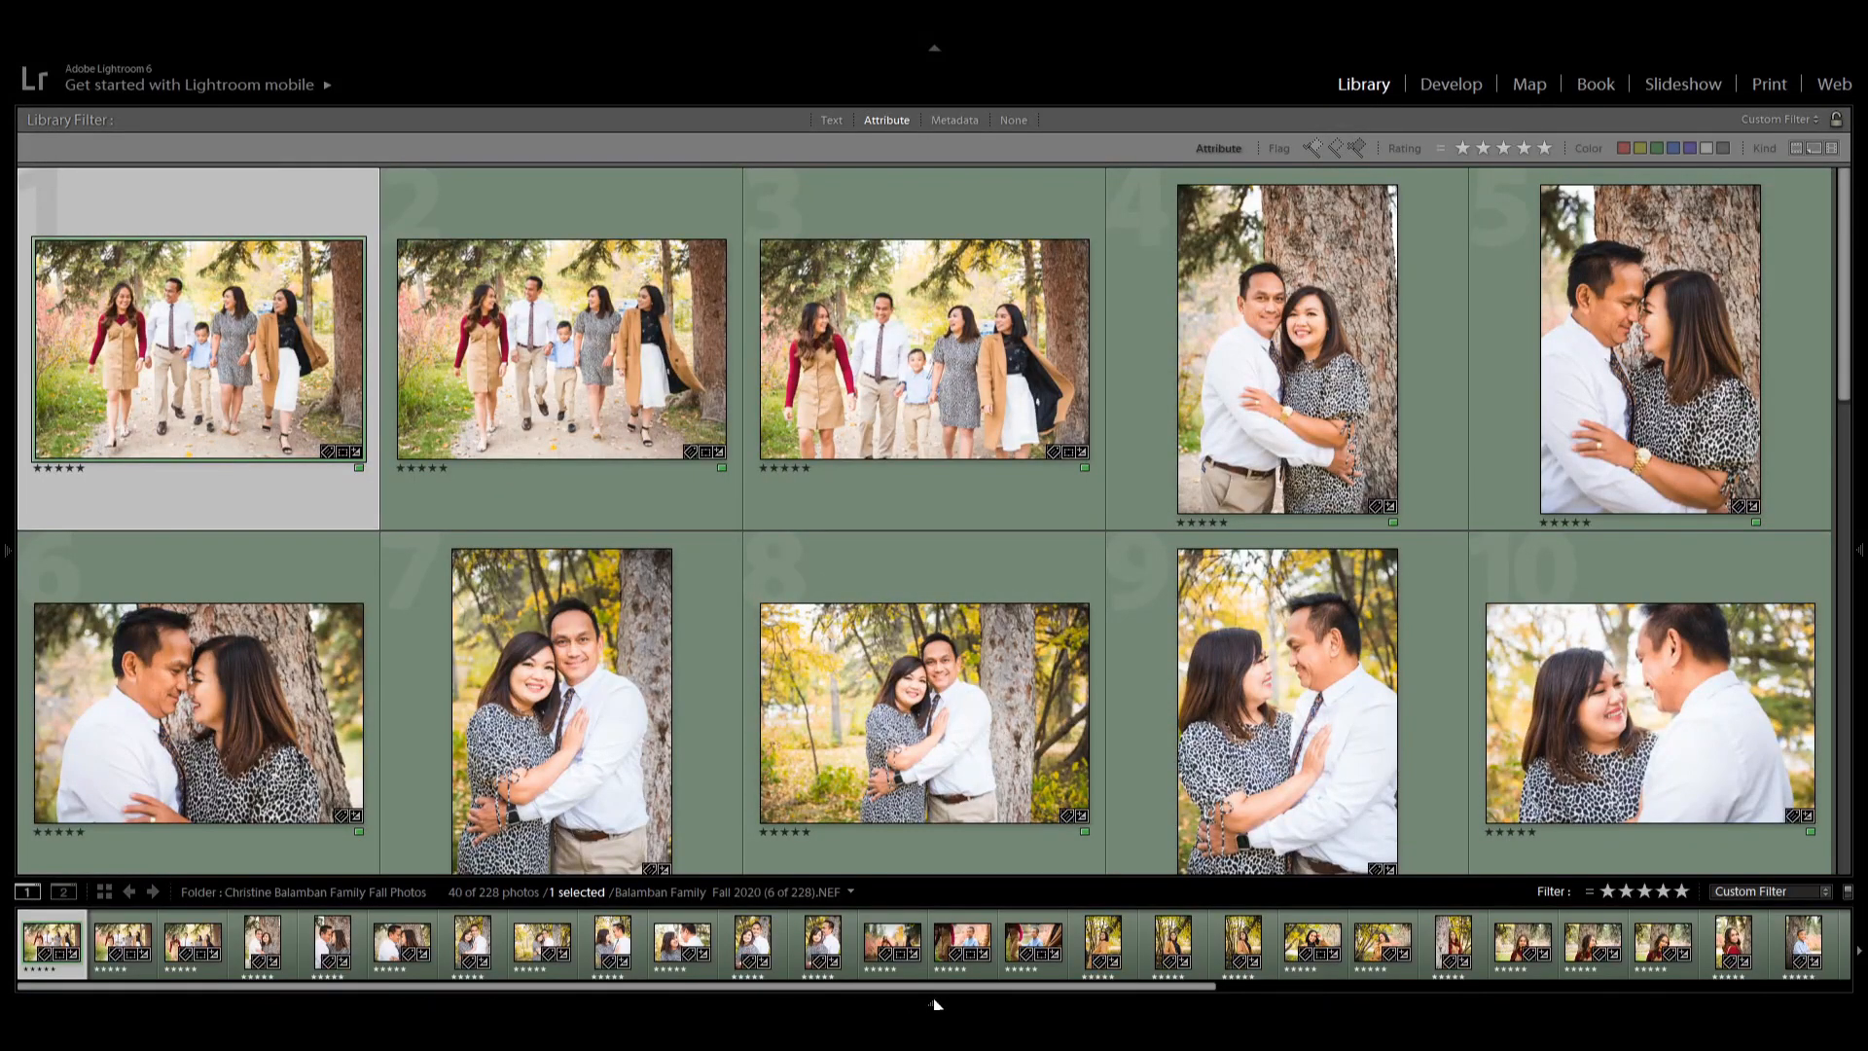
{"action": "scroll", "coordinate": [722, 496], "scroll_direction": "down", "scroll_amount": 5}
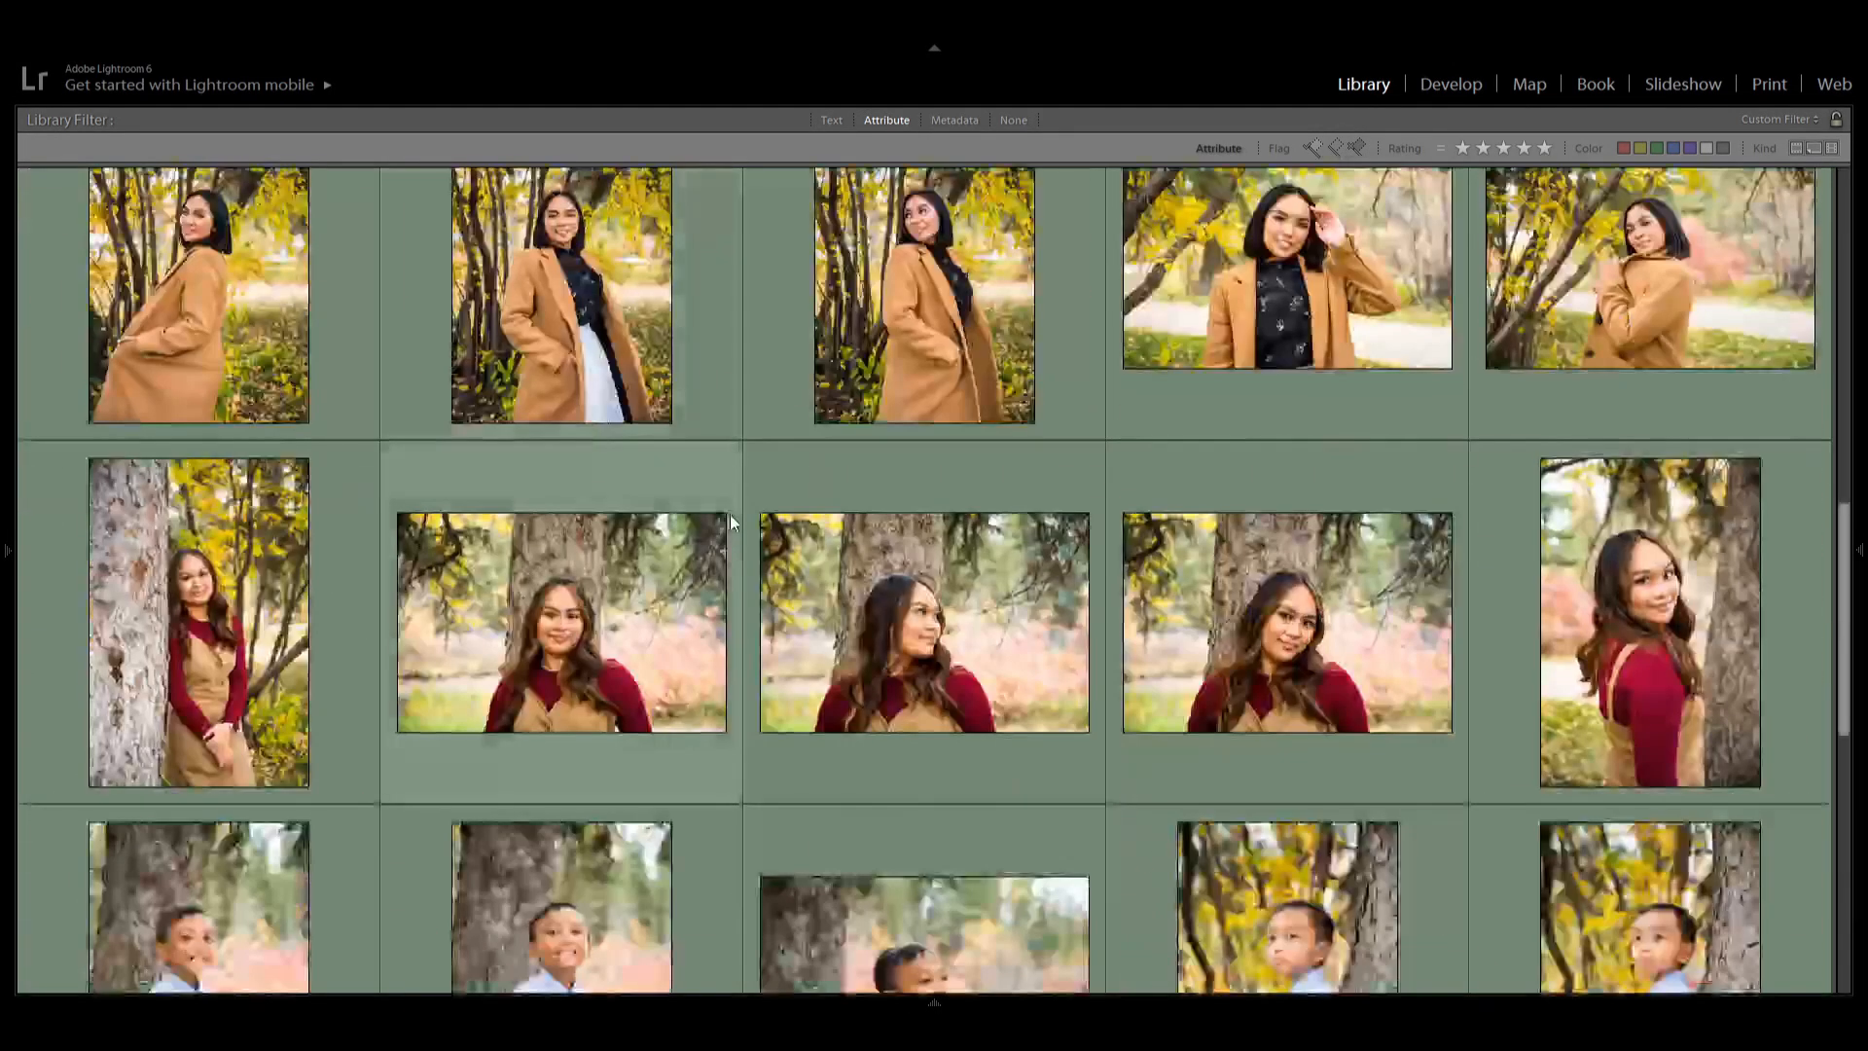
{"action": "scroll", "coordinate": [730, 520], "scroll_direction": "down", "scroll_amount": 3}
{"action": "mouse_move", "coordinate": [934, 1004]}
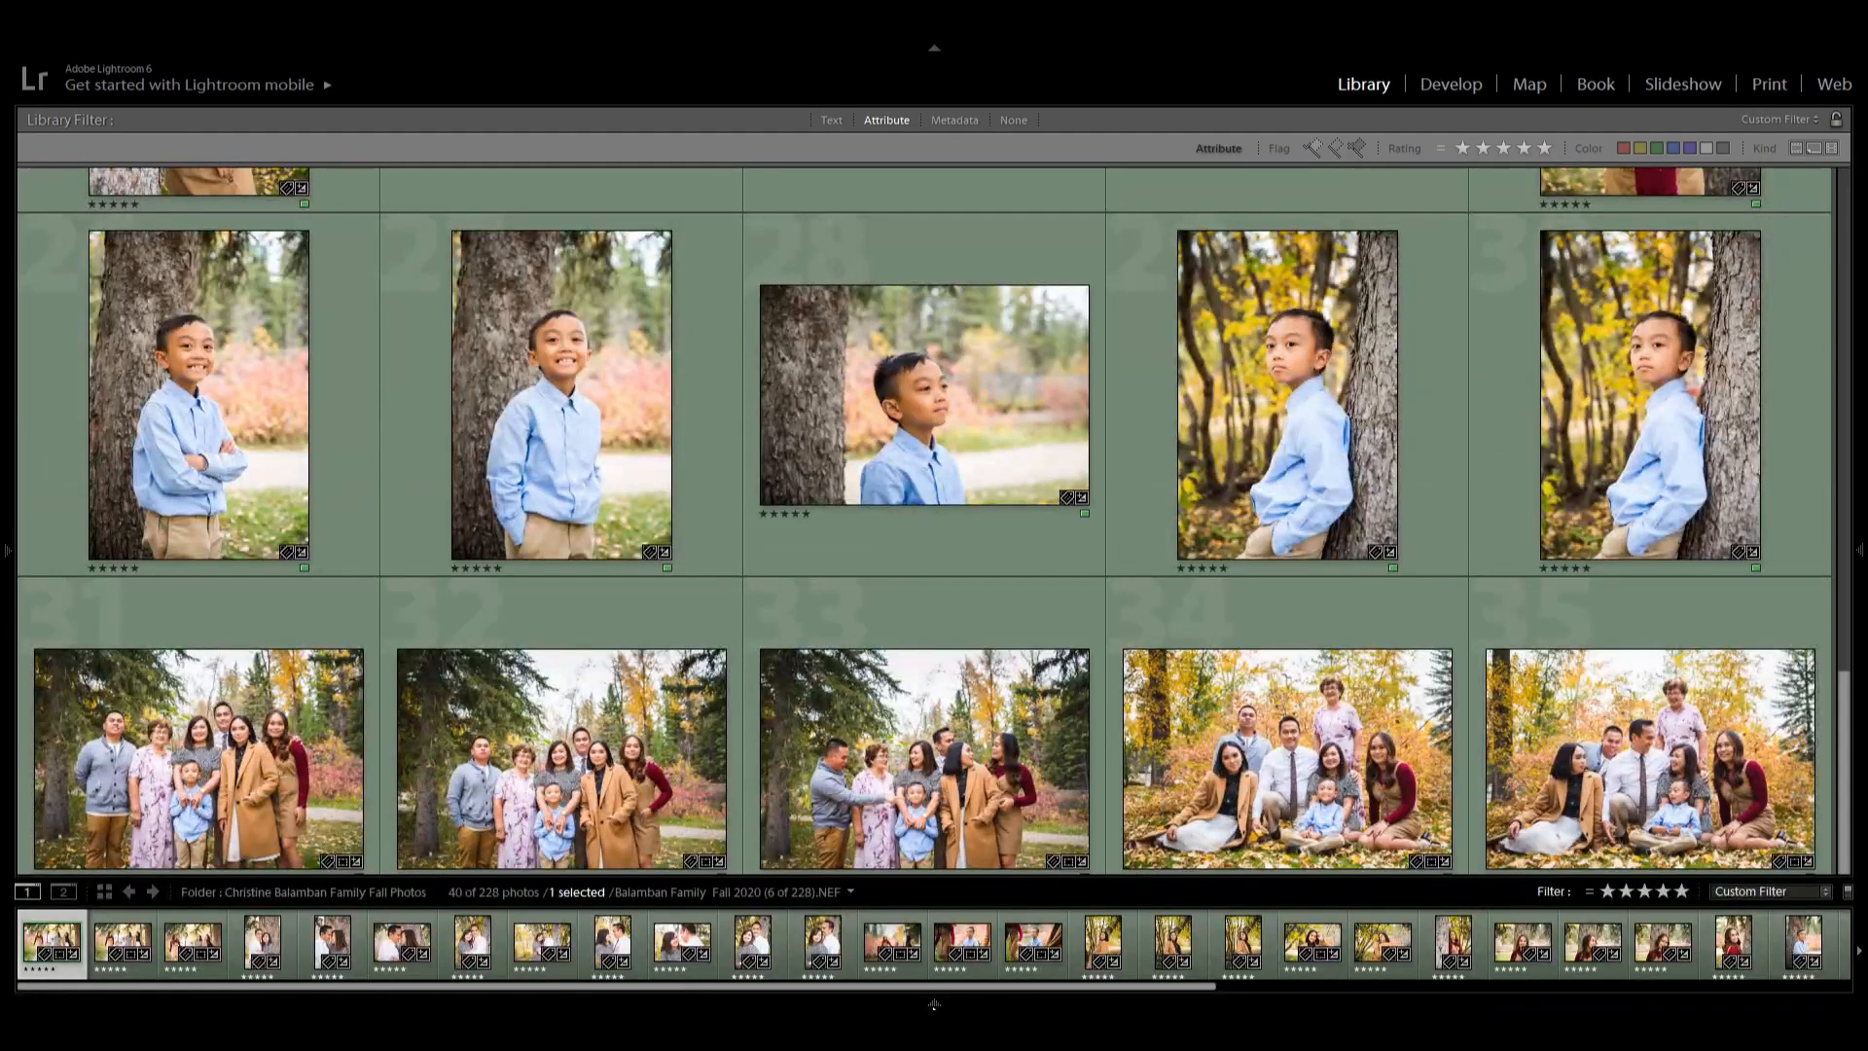
{"action": "scroll", "coordinate": [905, 584], "scroll_direction": "up", "scroll_amount": 5}
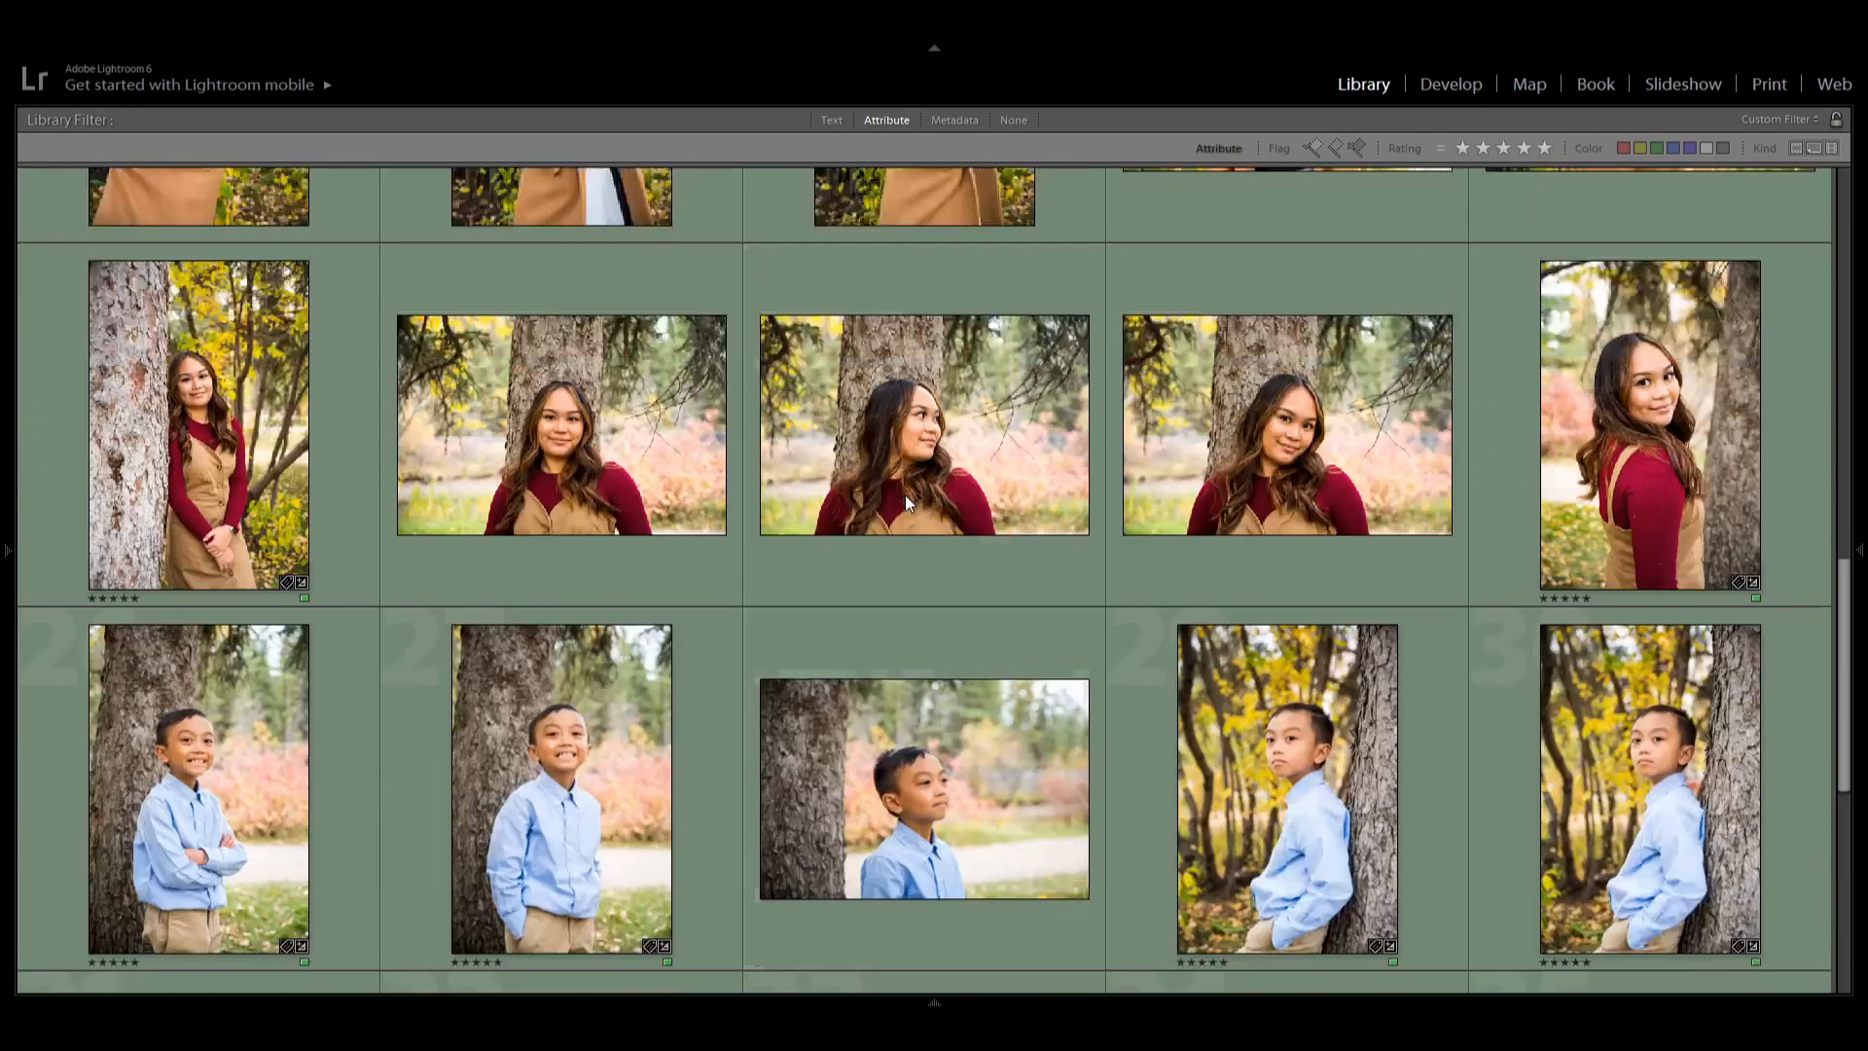
{"action": "scroll", "coordinate": [904, 501], "scroll_direction": "up", "scroll_amount": 3}
Select the second family walking photo, then the eighth couple photo in the five-star grid.
{"action": "left_click", "coordinate": [584, 363]}
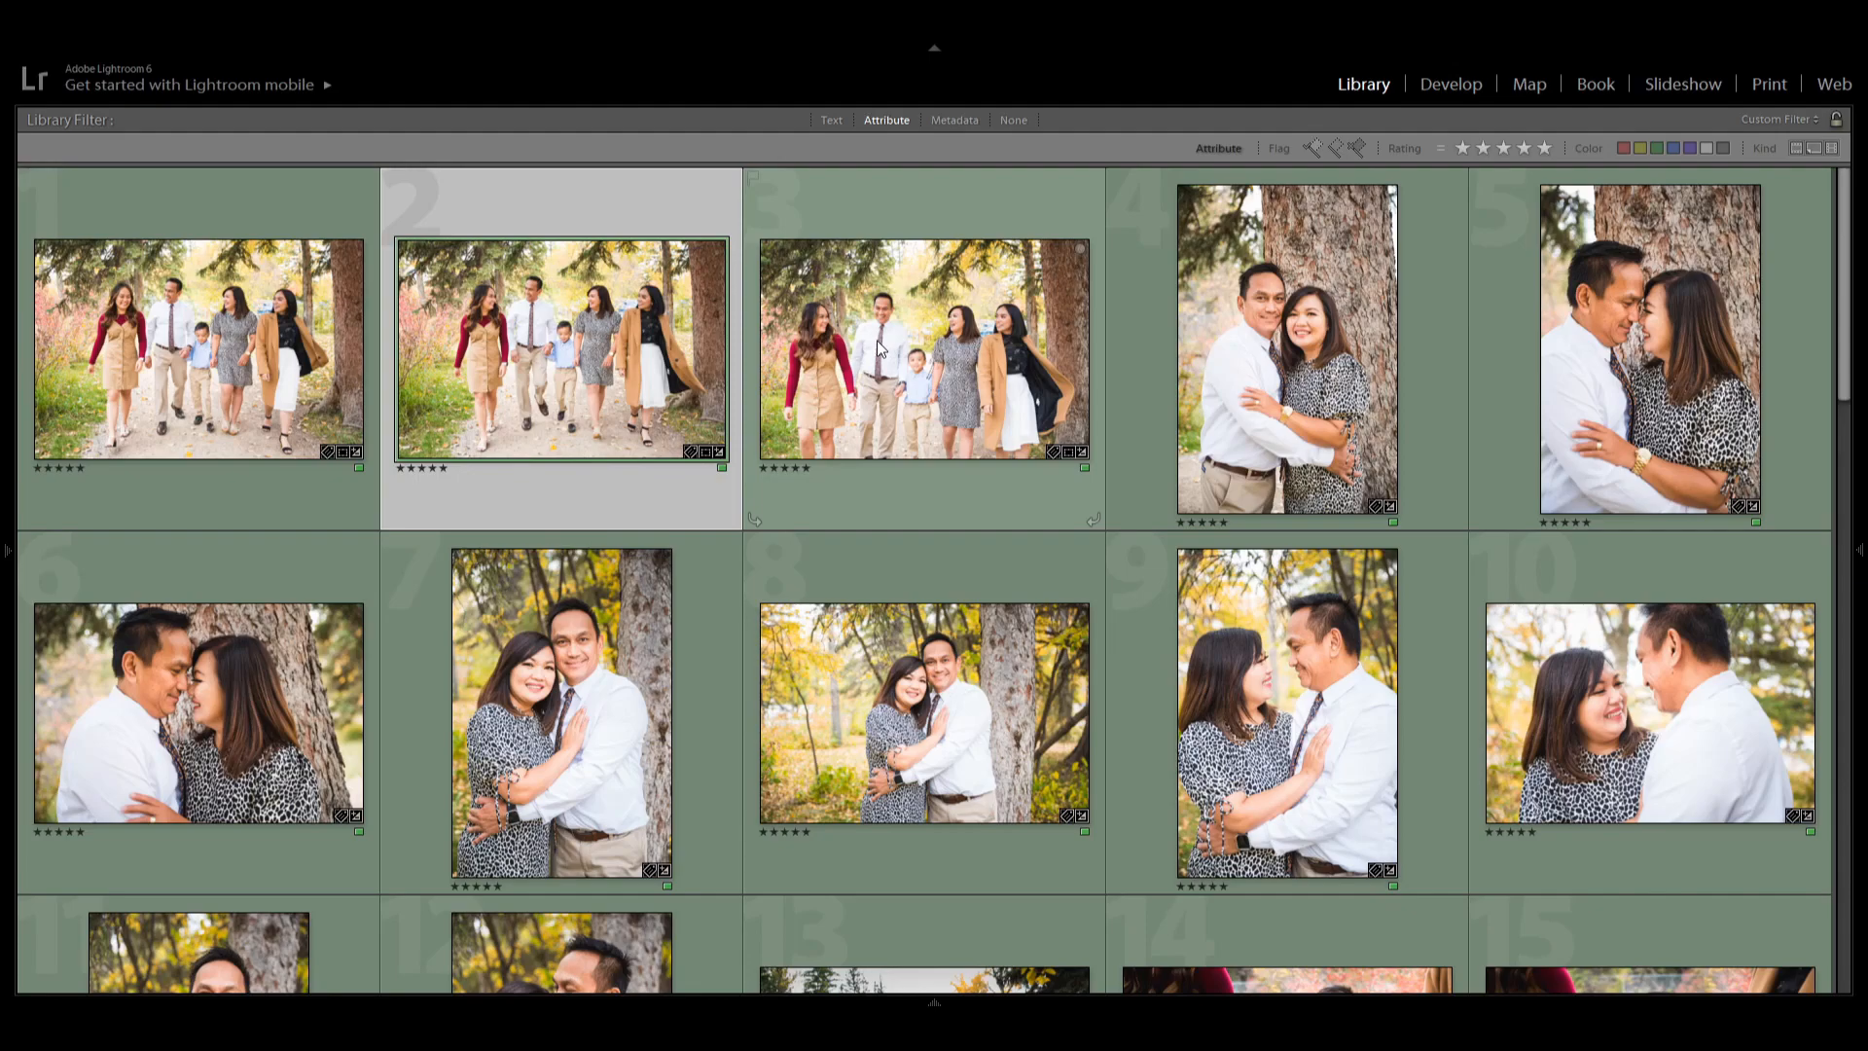
{"action": "scroll", "coordinate": [877, 340], "scroll_direction": "down", "scroll_amount": 2}
{"action": "left_click", "coordinate": [920, 474]}
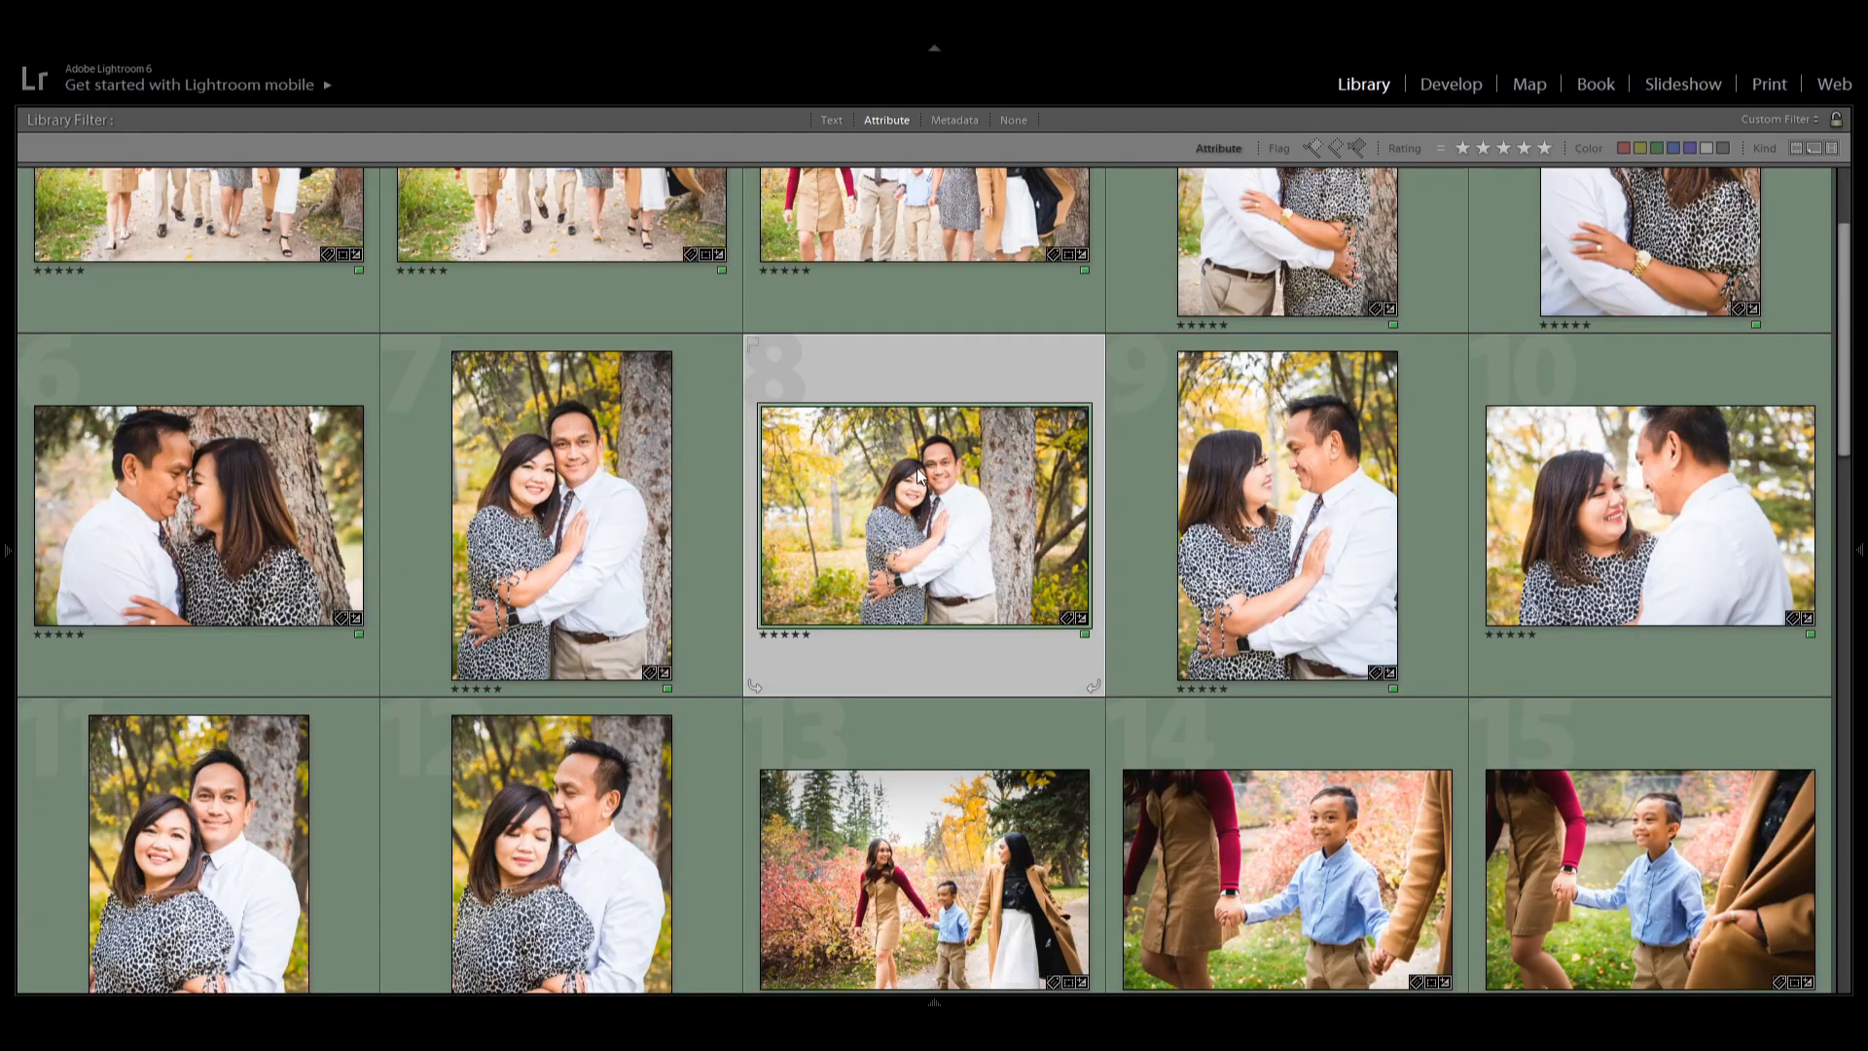
{"action": "scroll", "coordinate": [919, 474], "scroll_direction": "up", "scroll_amount": 2}
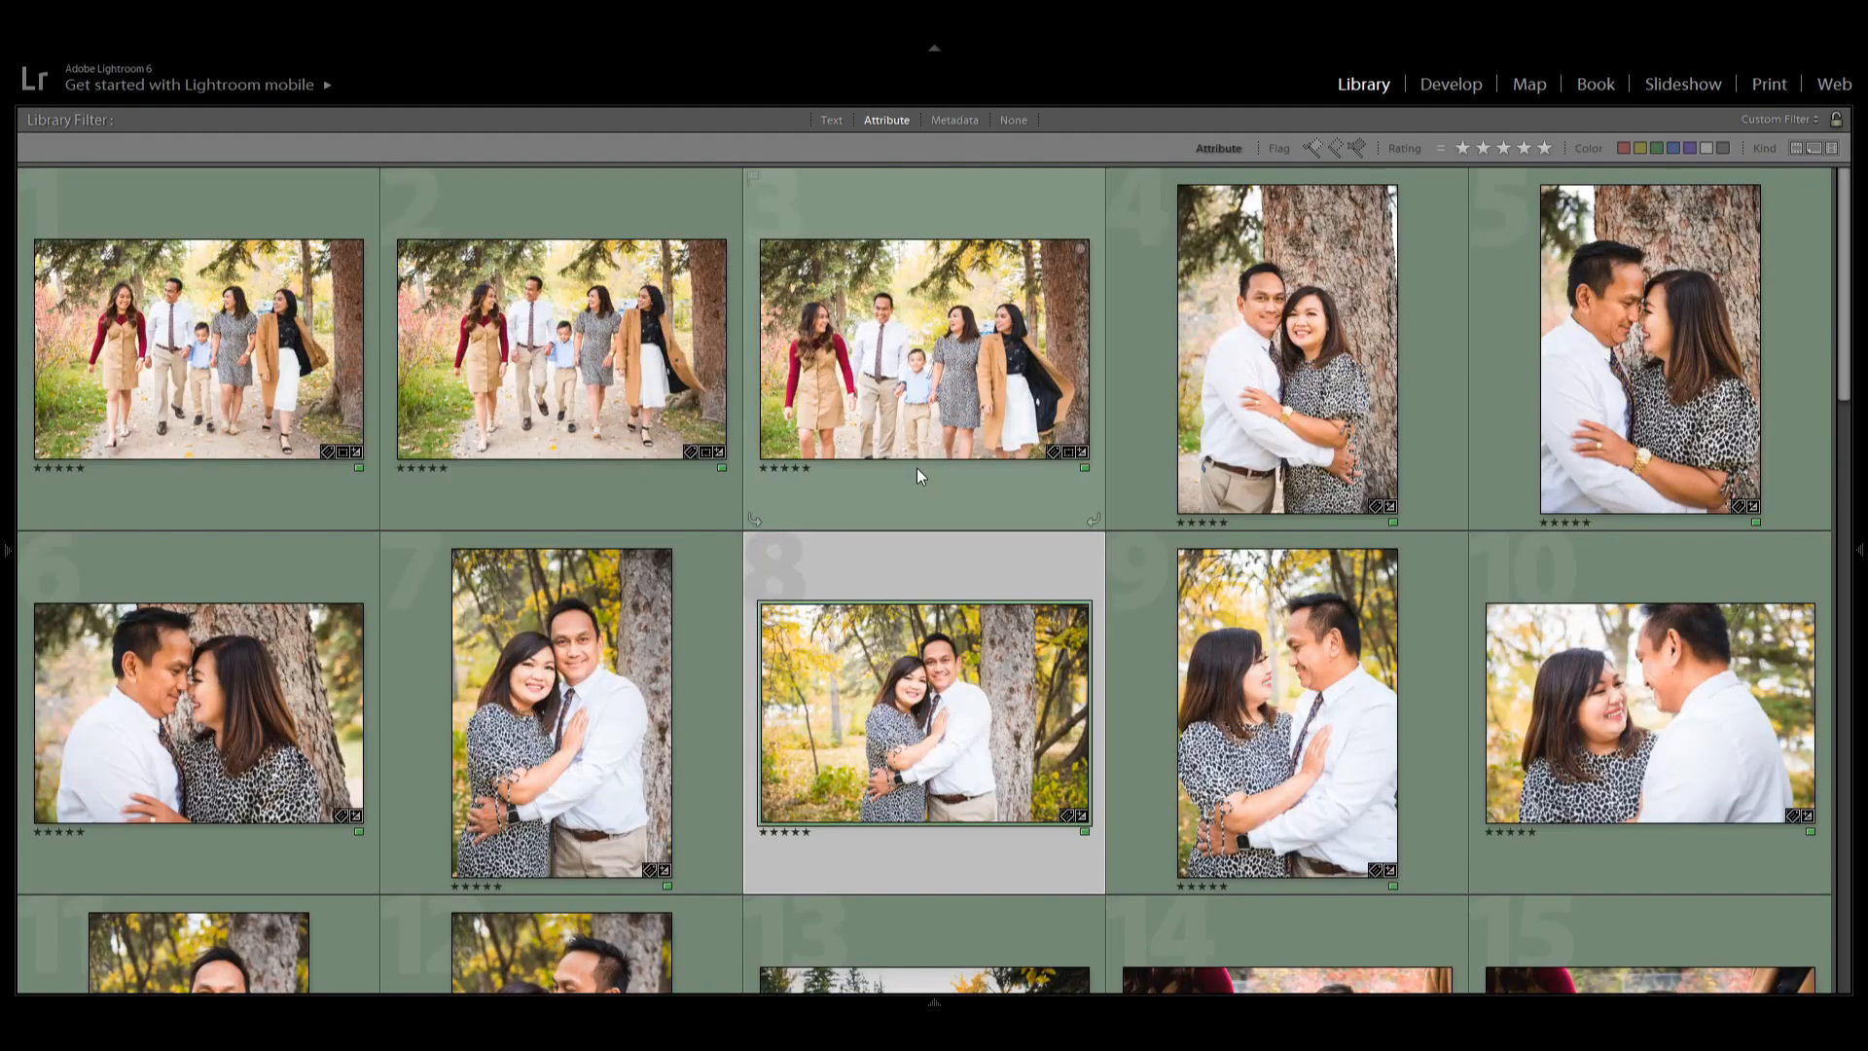